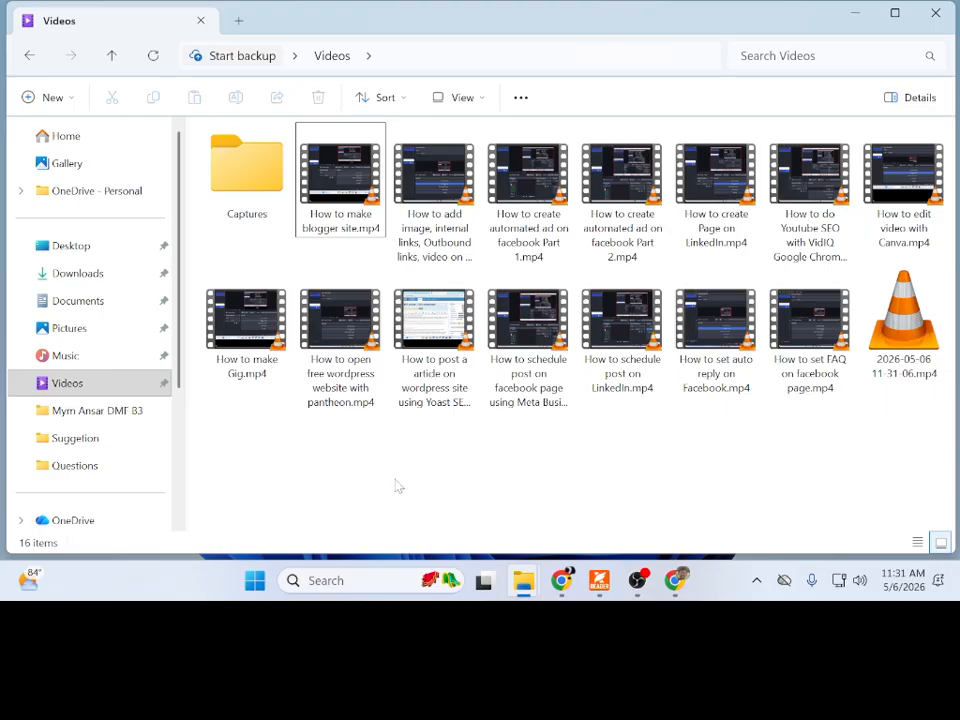
Step: Open the 0. Browsers folder on New Volume (F:) and launch the first personal-profile Chrome shortcut after Google Chrome
{"action": "scroll", "coordinate": [77, 480], "scroll_direction": "down", "scroll_amount": 3}
{"action": "left_click", "coordinate": [110, 462]}
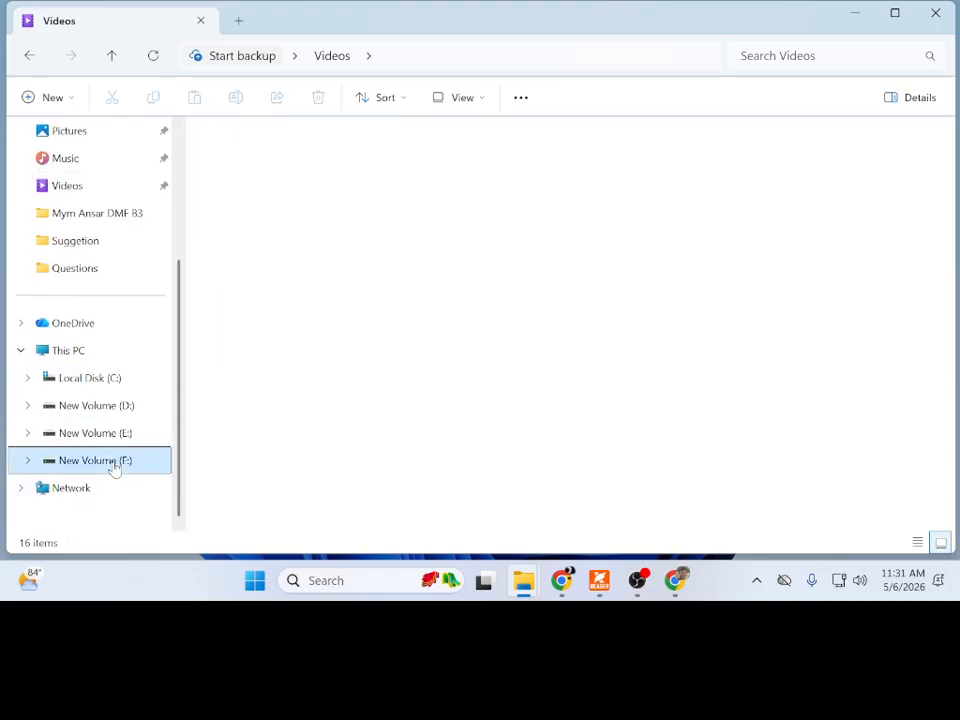
{"action": "double_click", "coordinate": [248, 220]}
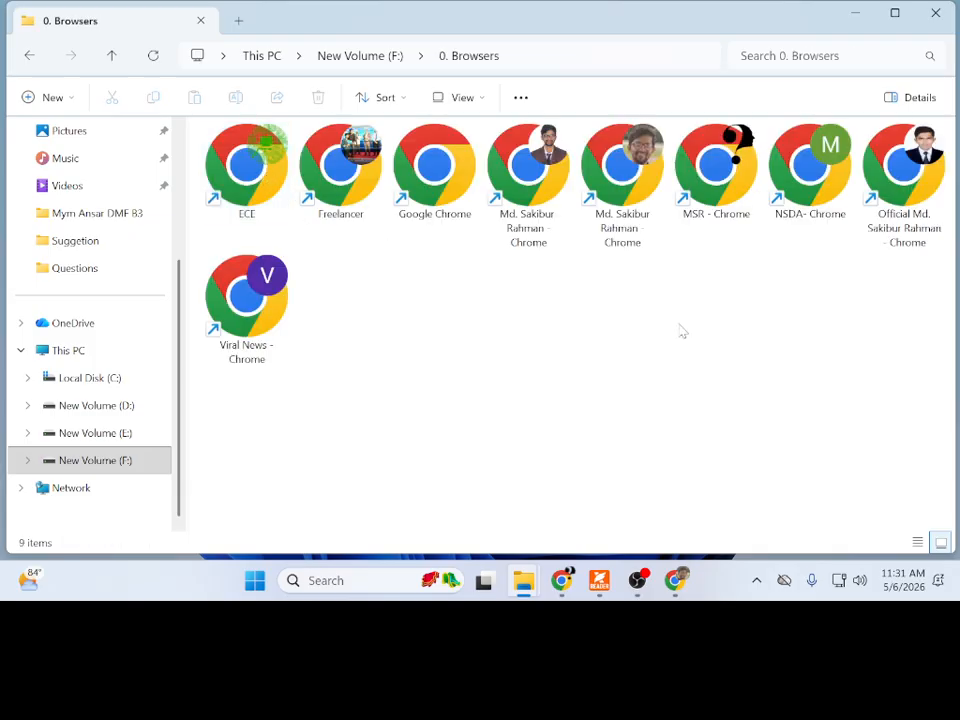
{"action": "left_click", "coordinate": [535, 216]}
{"action": "double_click", "coordinate": [533, 215]}
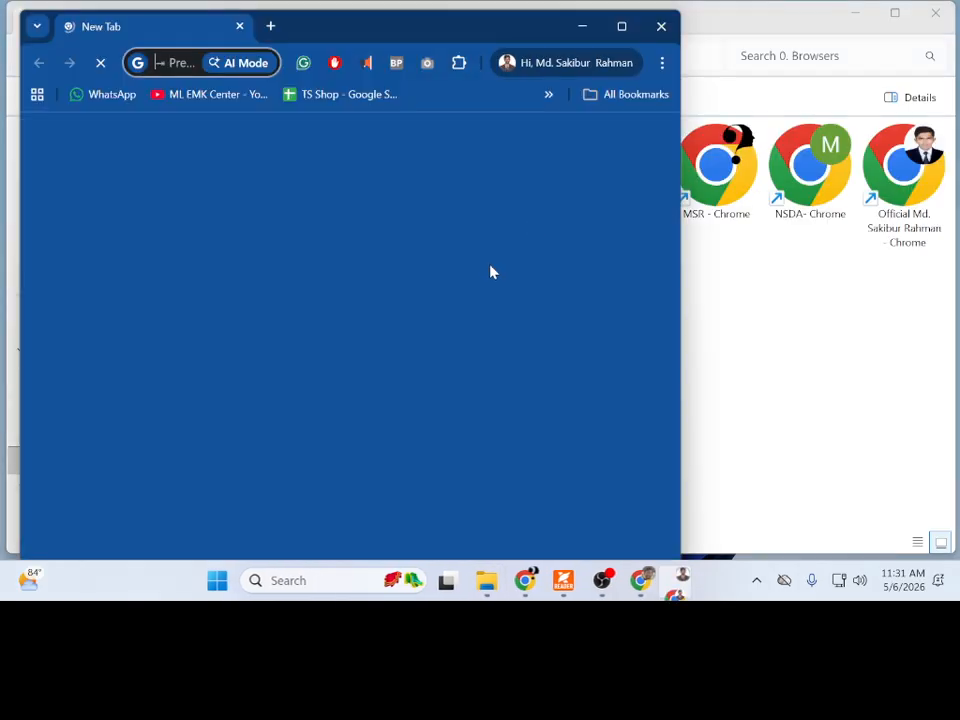
Step: Maximize the new browser window and open Facebook
{"action": "left_click", "coordinate": [621, 27]}
{"action": "left_click", "coordinate": [193, 425]}
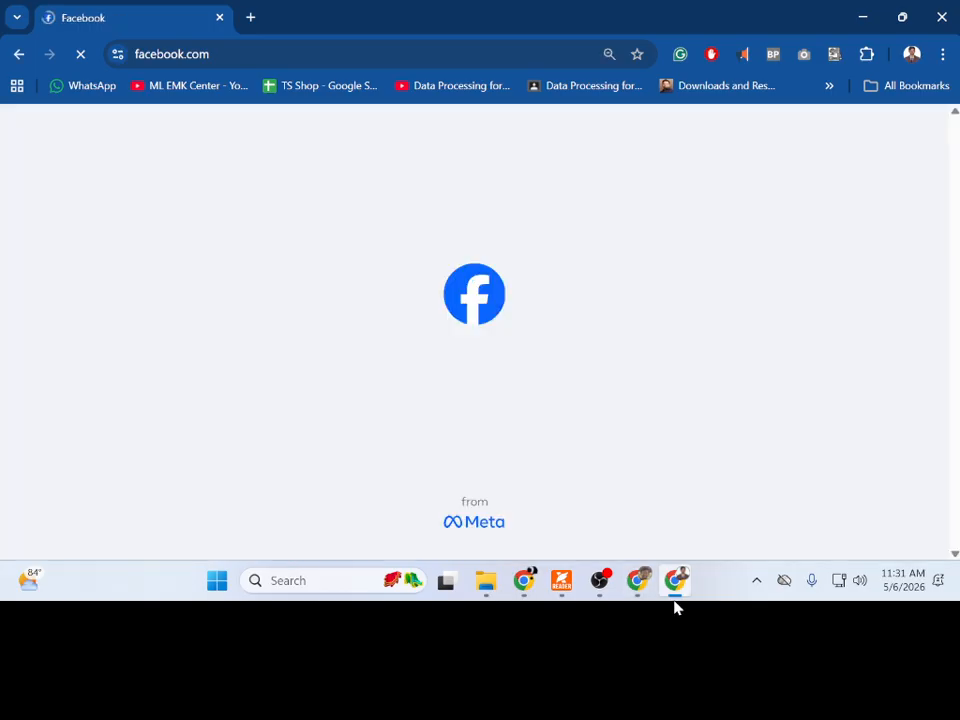
{"action": "mouse_move", "coordinate": [675, 598]}
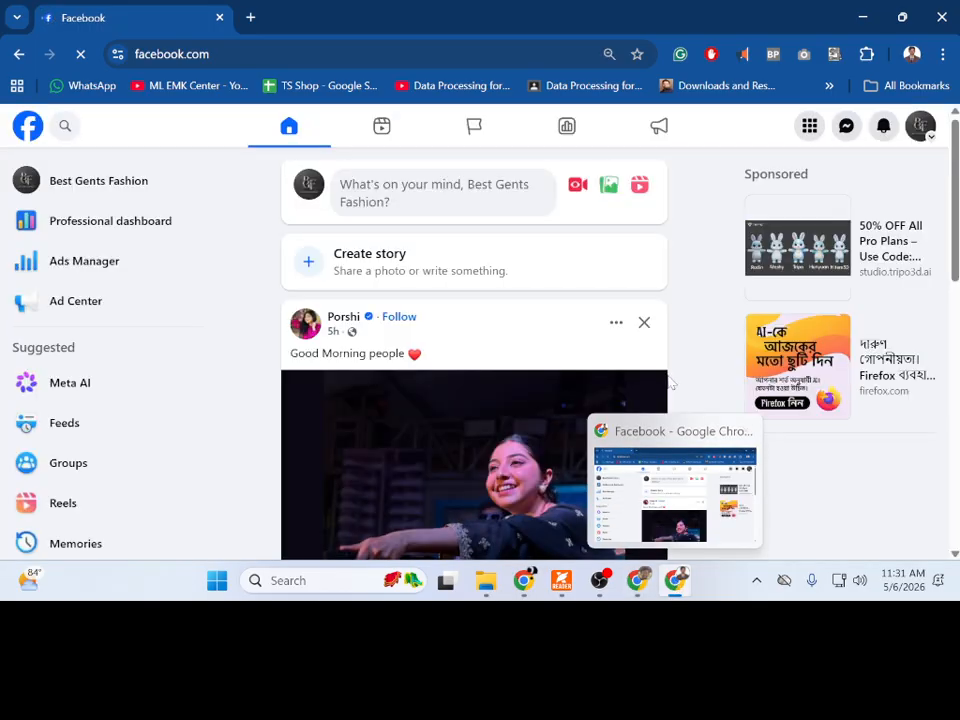
Step: Switch Facebook from the Best Gents Fashion page to the last personal profile in the full profile list and dismiss the notice
{"action": "left_click", "coordinate": [929, 139]}
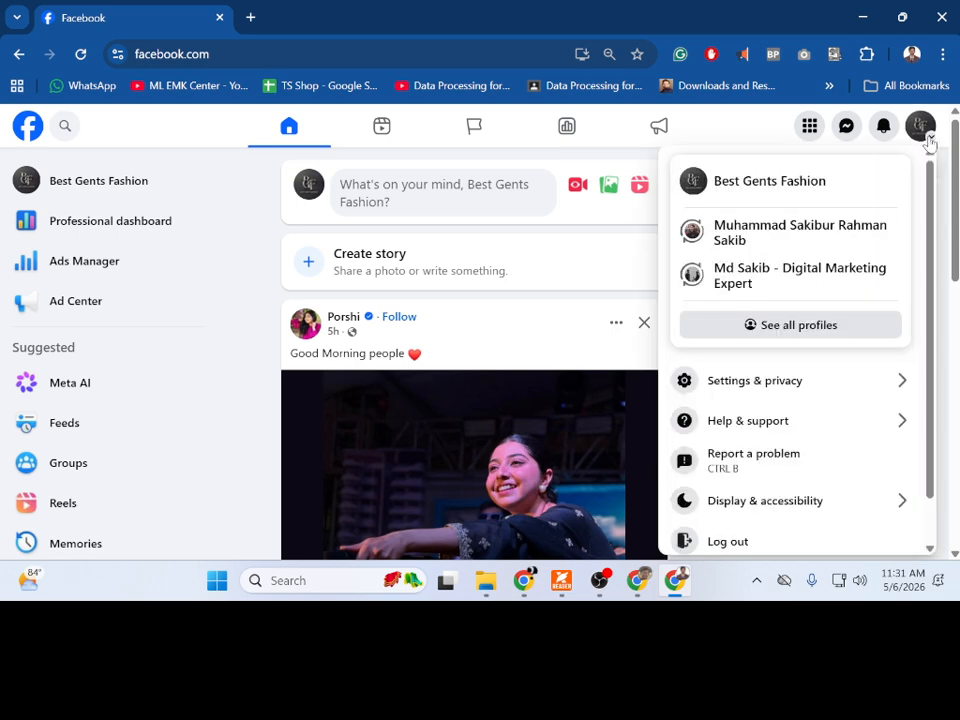
{"action": "left_click", "coordinate": [756, 329]}
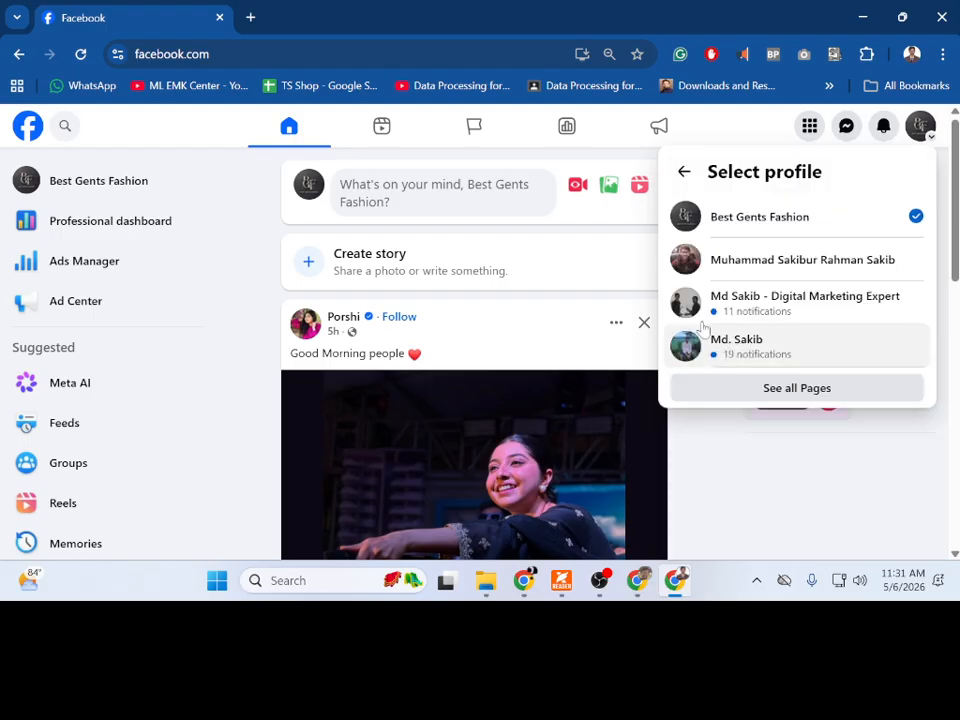
{"action": "left_click", "coordinate": [742, 358]}
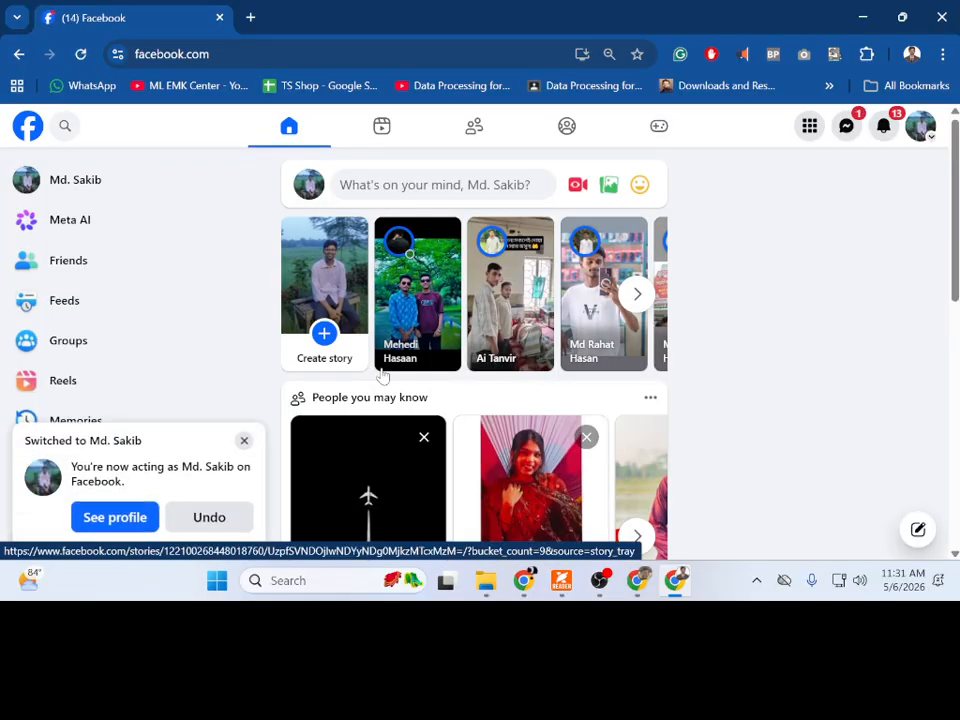
{"action": "left_click", "coordinate": [244, 440]}
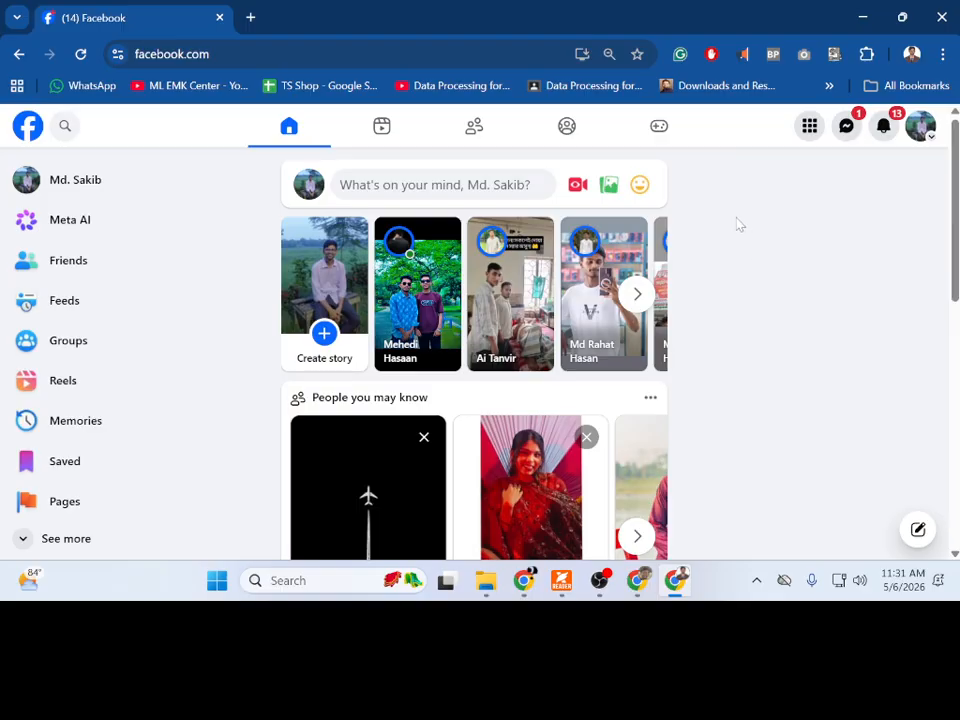
Step: Go to the Facebook Groups page and open the form for creating a new group
{"action": "left_click", "coordinate": [808, 135]}
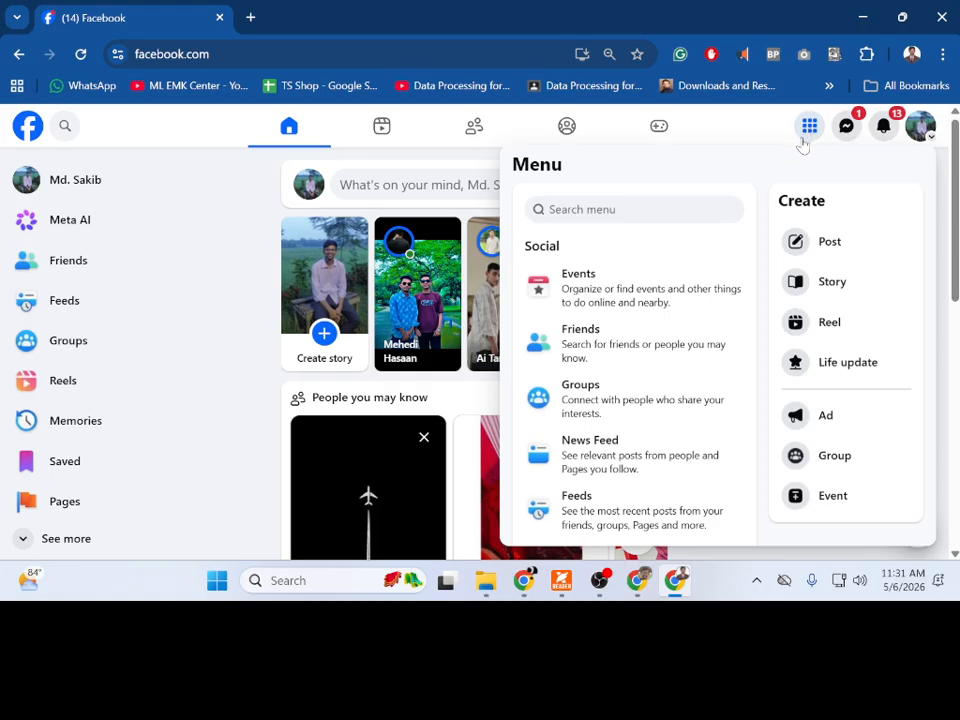
{"action": "left_click", "coordinate": [611, 411]}
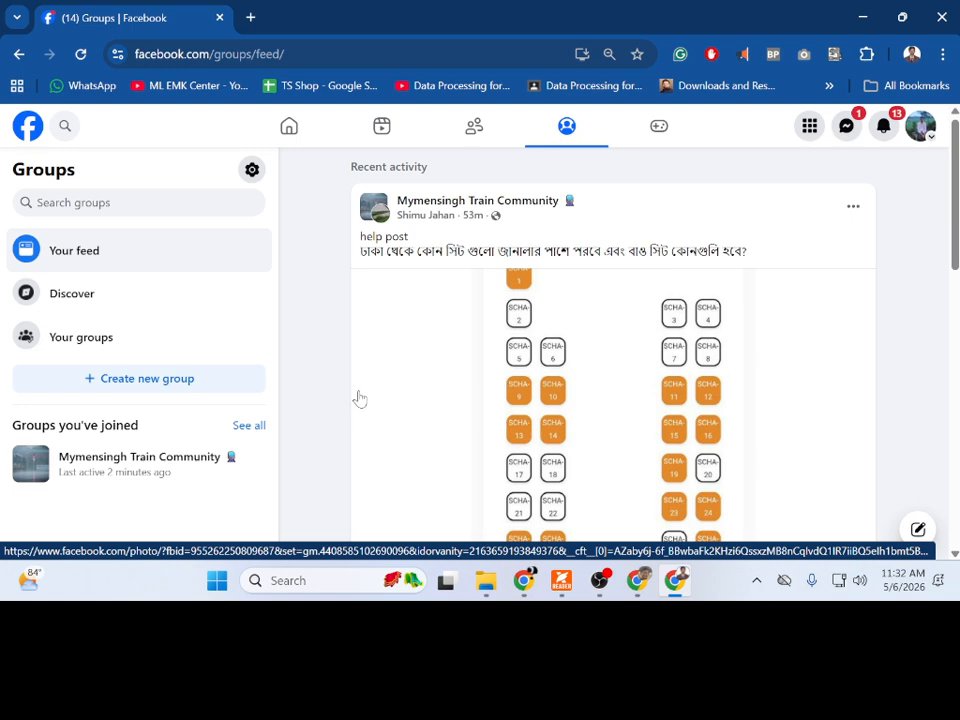
{"action": "left_click", "coordinate": [156, 386]}
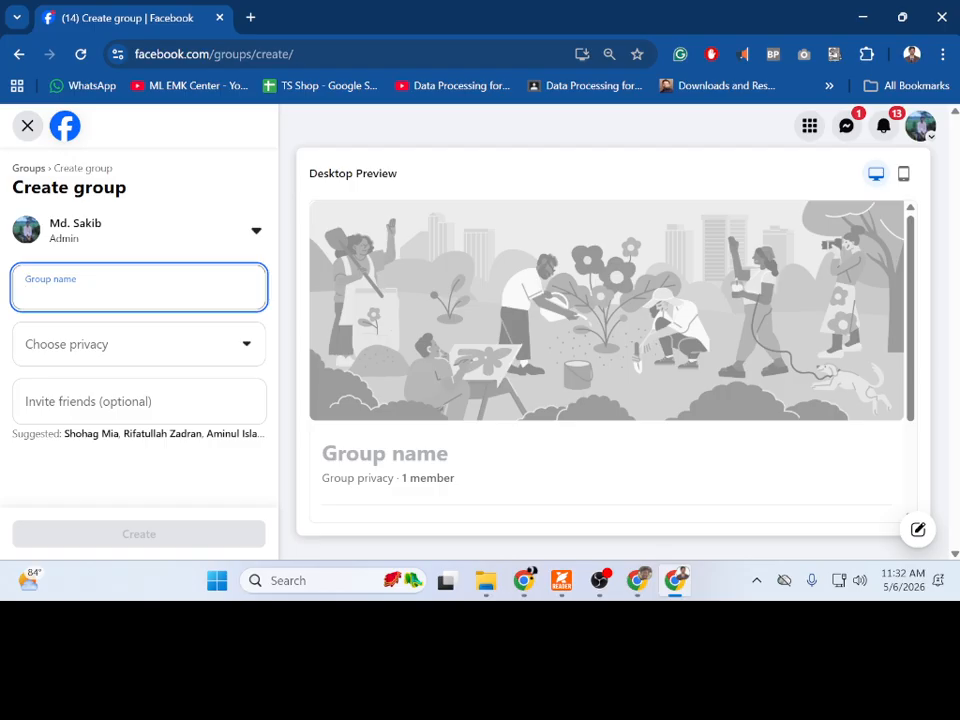
Step: Name the new group DMF Mymensingh Ansar and VDP
{"action": "type", "text": "DMF"}
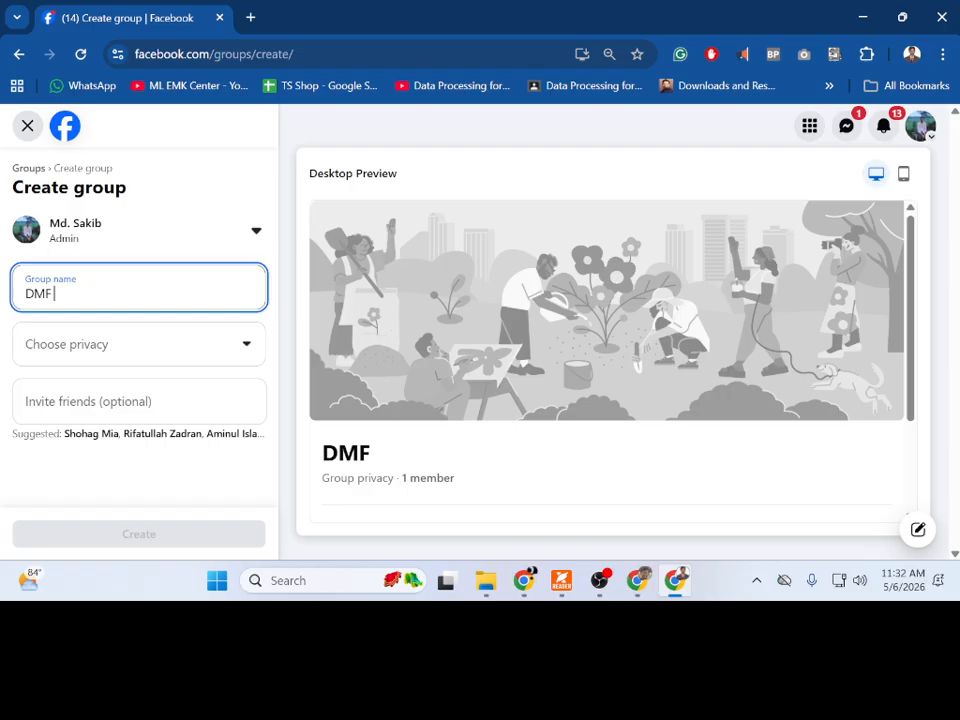
{"action": "type", "text": "Mymen"}
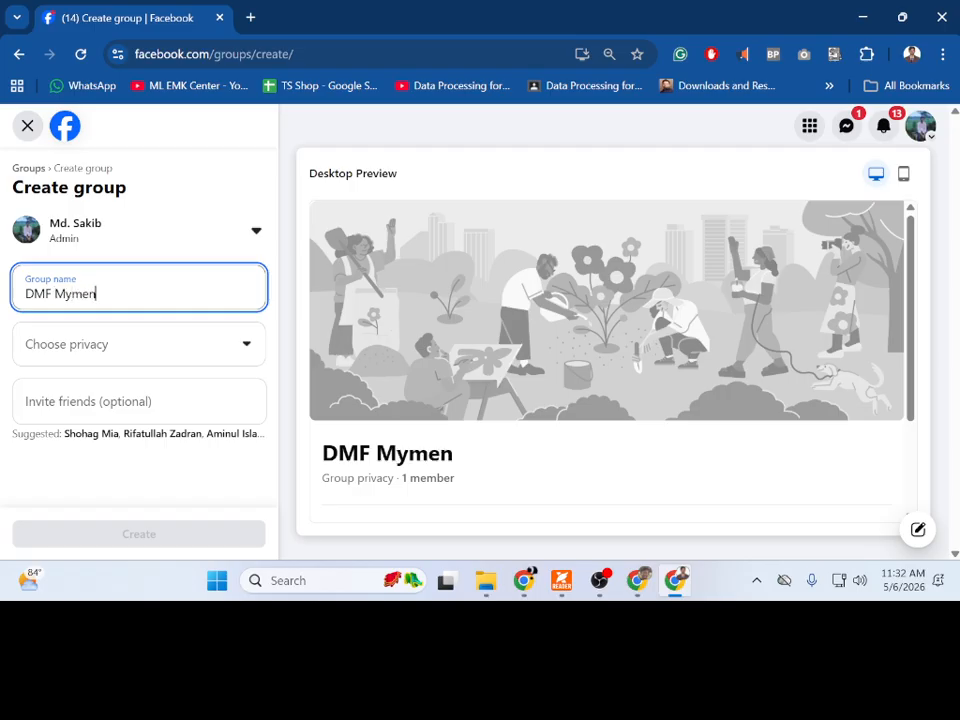
{"action": "type", "text": "singh "}
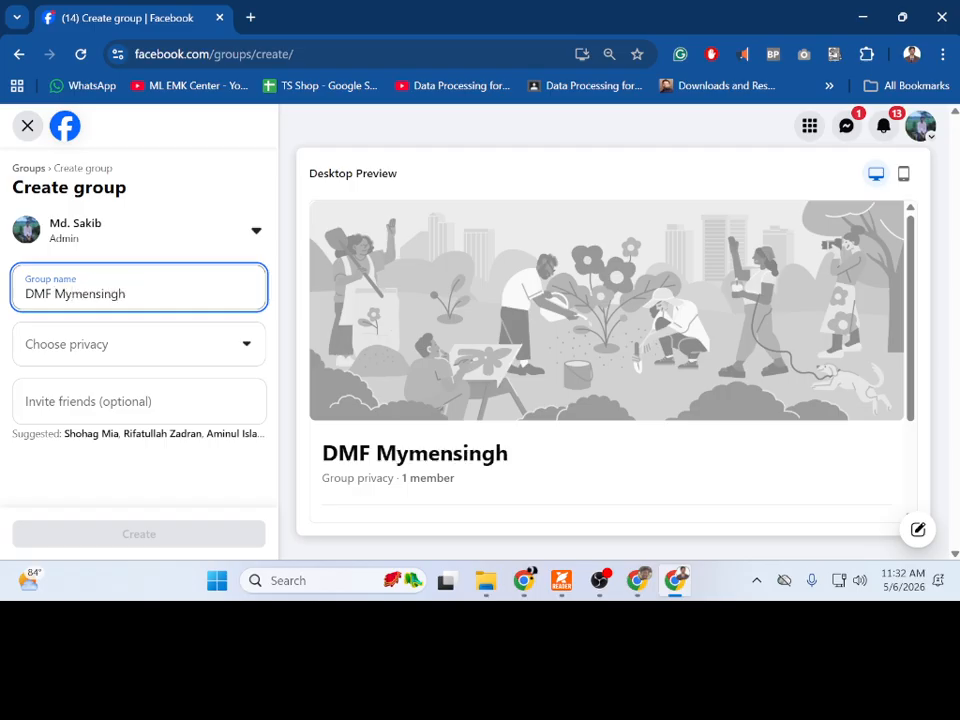
{"action": "type", "text": "Ansar"}
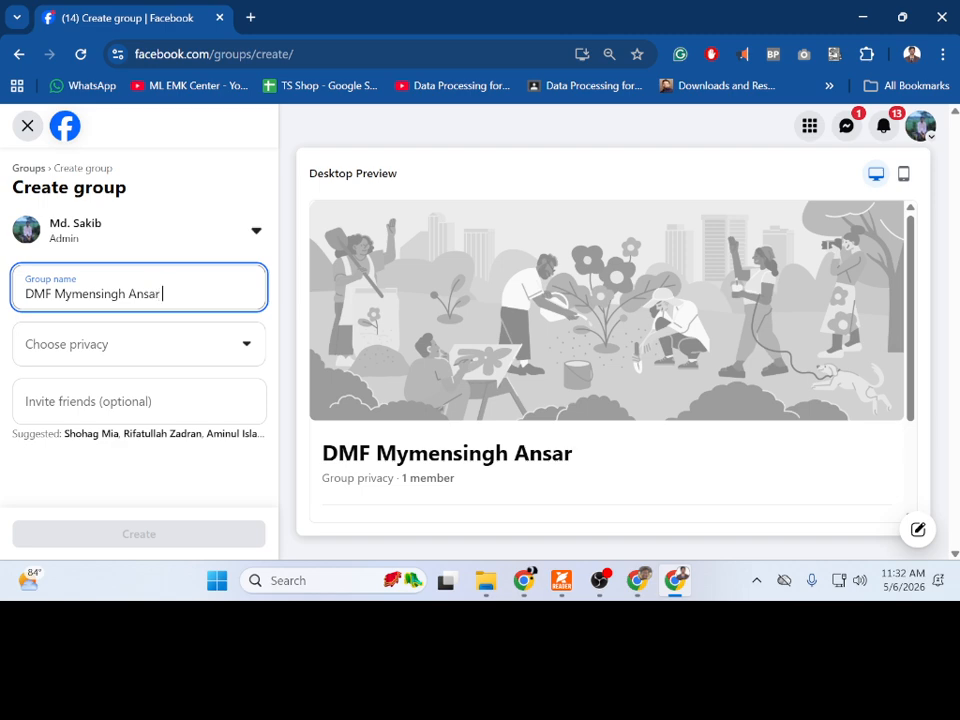
{"action": "type", "text": " and"}
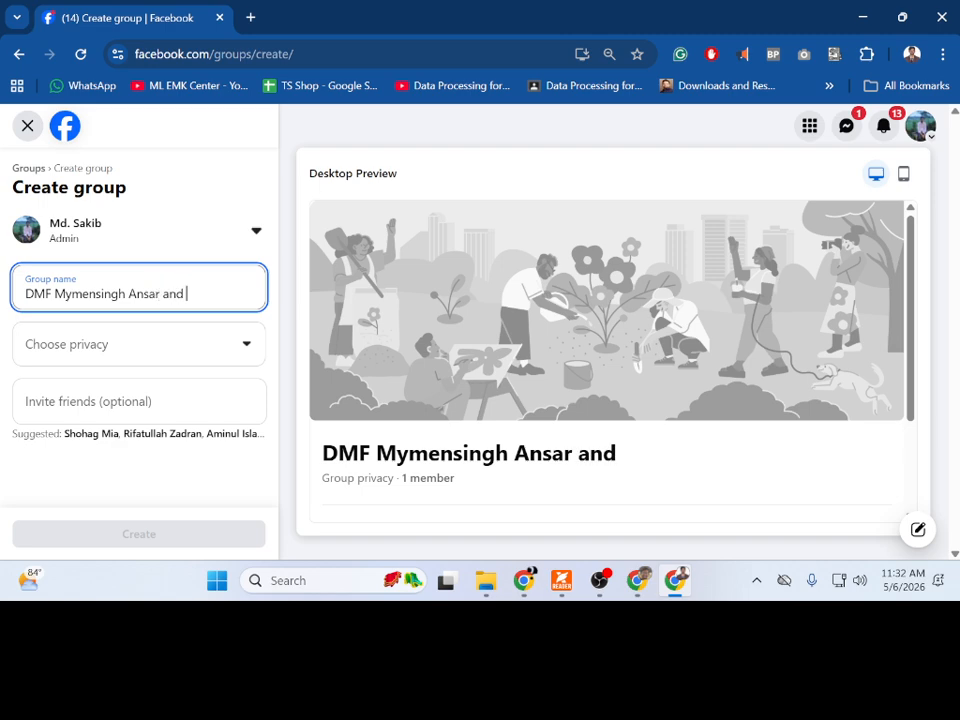
{"action": "type", "text": " VDP"}
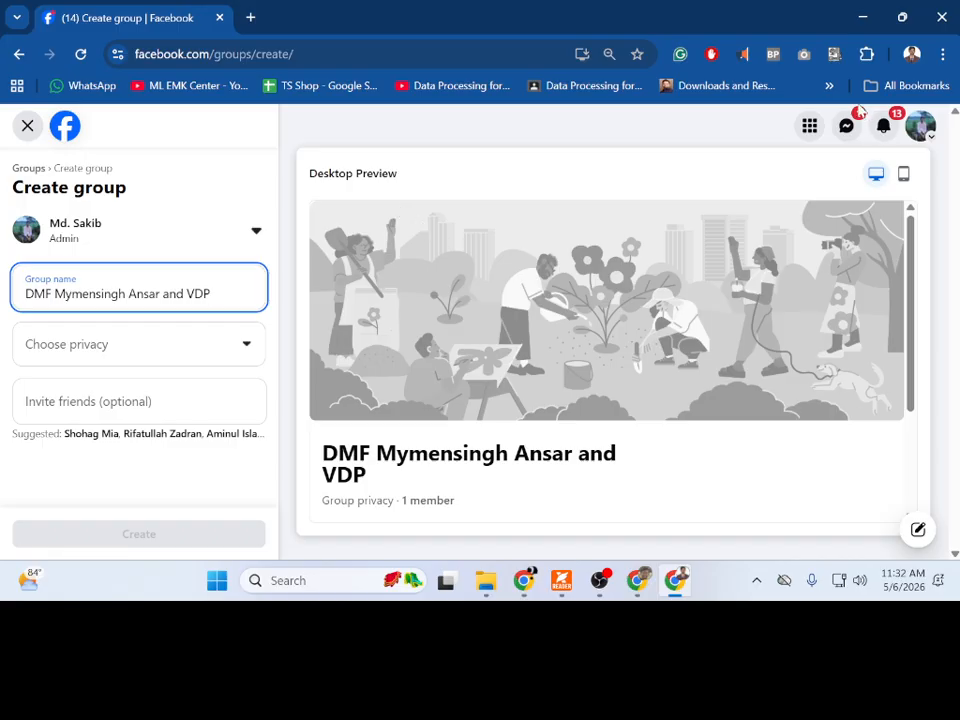
Step: Look through Facebook's full list of features and its Create options for another way to start a group
{"action": "left_click", "coordinate": [811, 127]}
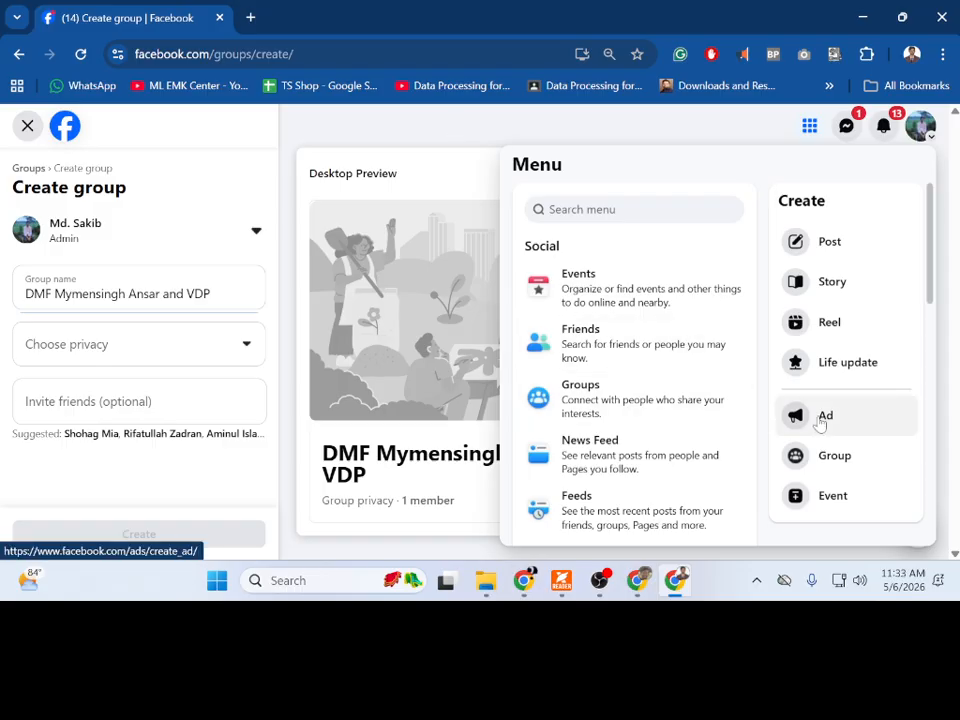
{"action": "scroll", "coordinate": [639, 450], "scroll_direction": "down", "scroll_amount": 3}
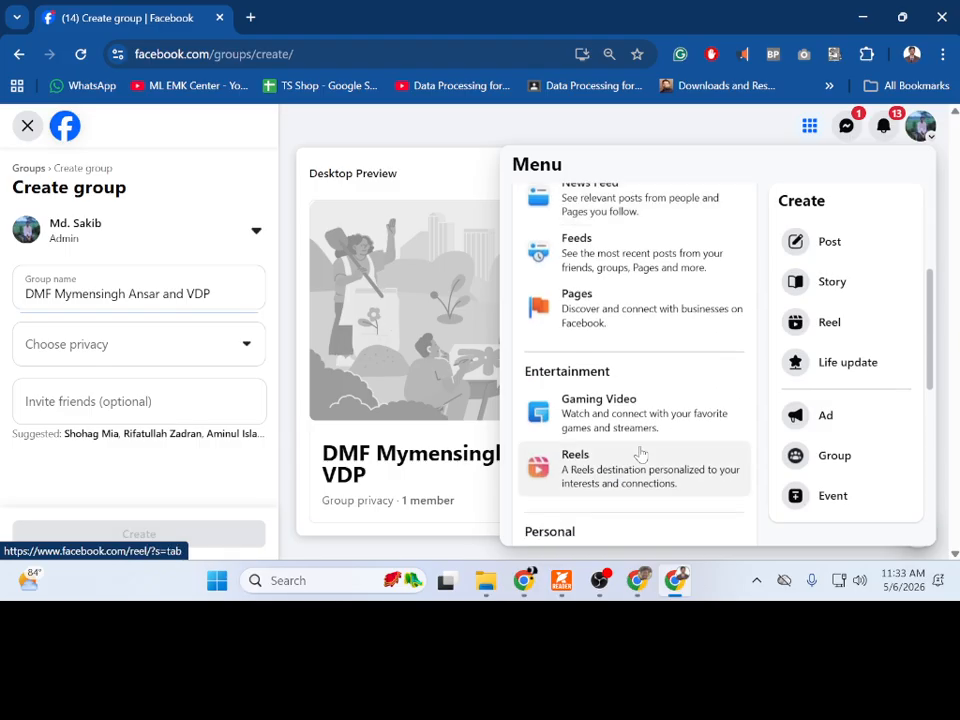
{"action": "scroll", "coordinate": [640, 454], "scroll_direction": "up", "scroll_amount": 3}
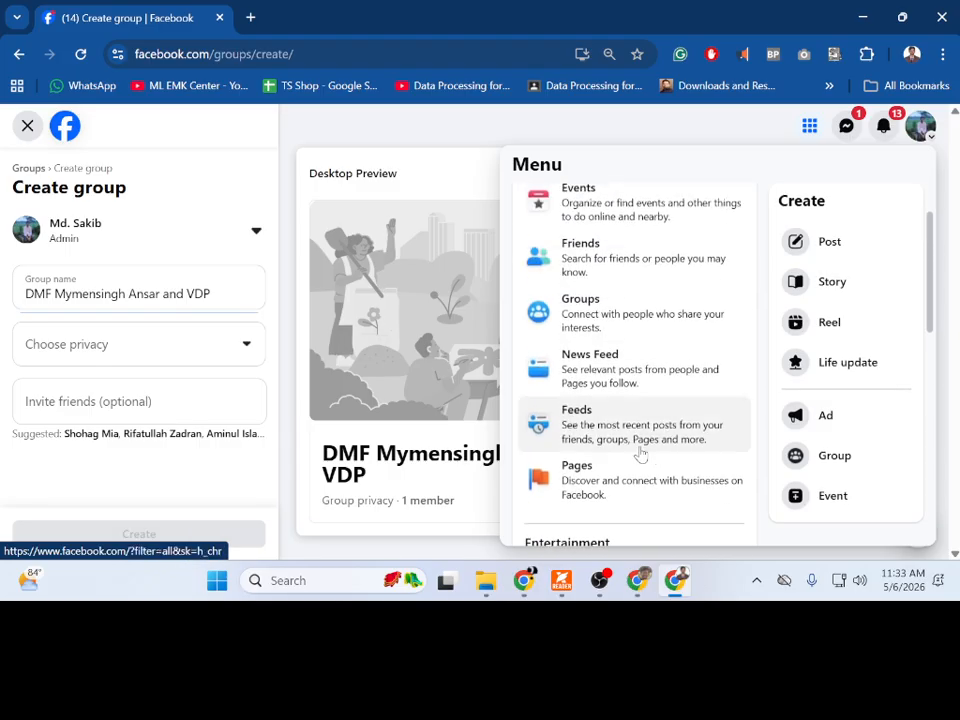
{"action": "scroll", "coordinate": [641, 455], "scroll_direction": "up", "scroll_amount": 2}
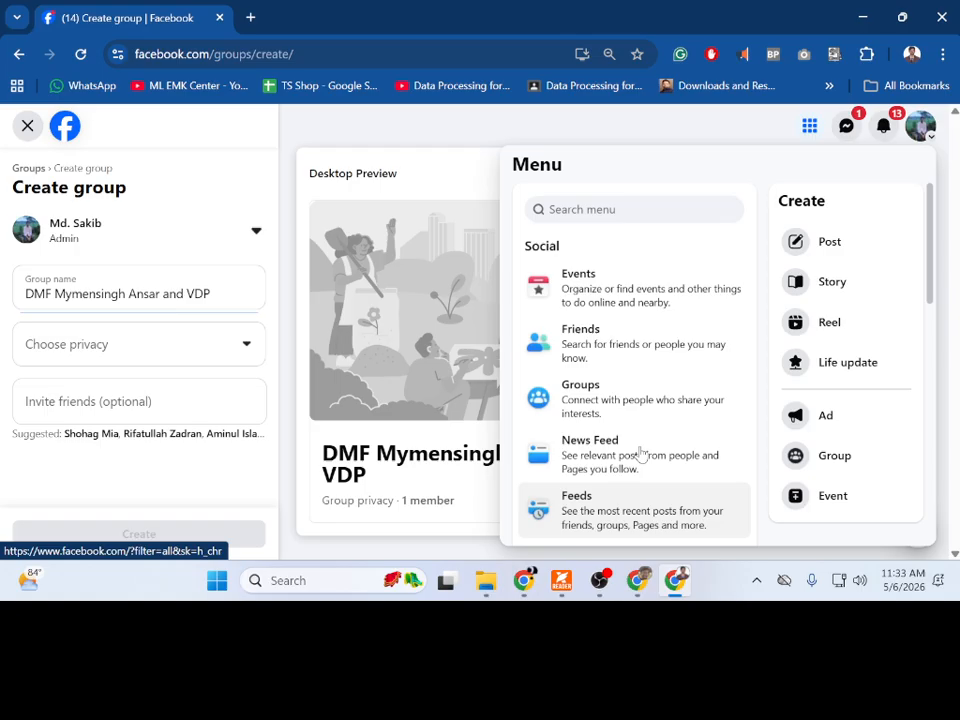
{"action": "scroll", "coordinate": [640, 453], "scroll_direction": "down", "scroll_amount": 2}
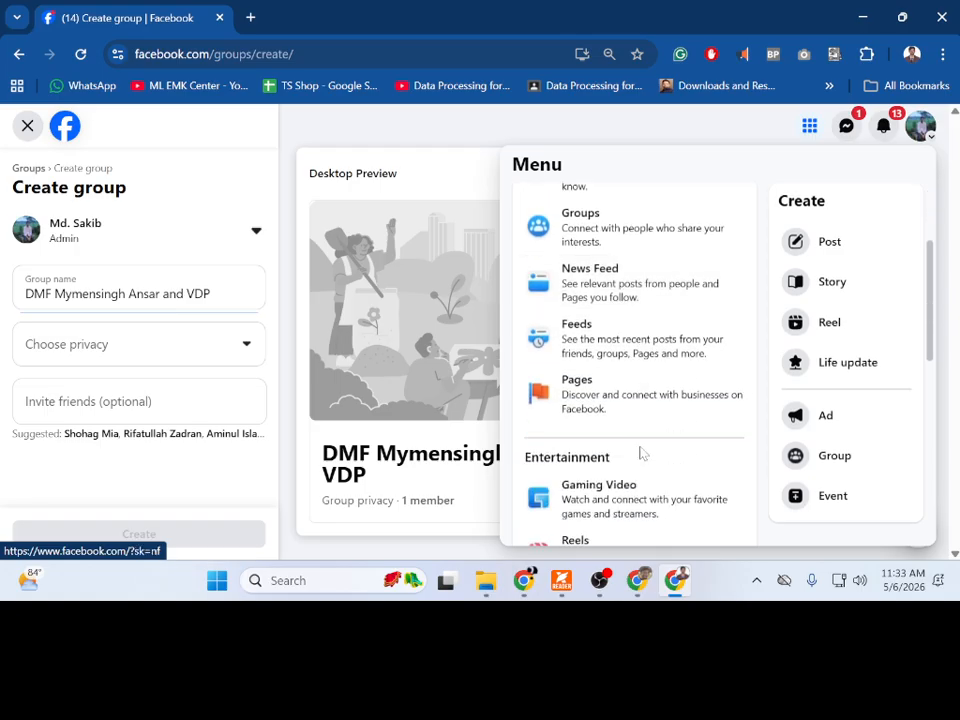
{"action": "scroll", "coordinate": [641, 454], "scroll_direction": "down", "scroll_amount": 5}
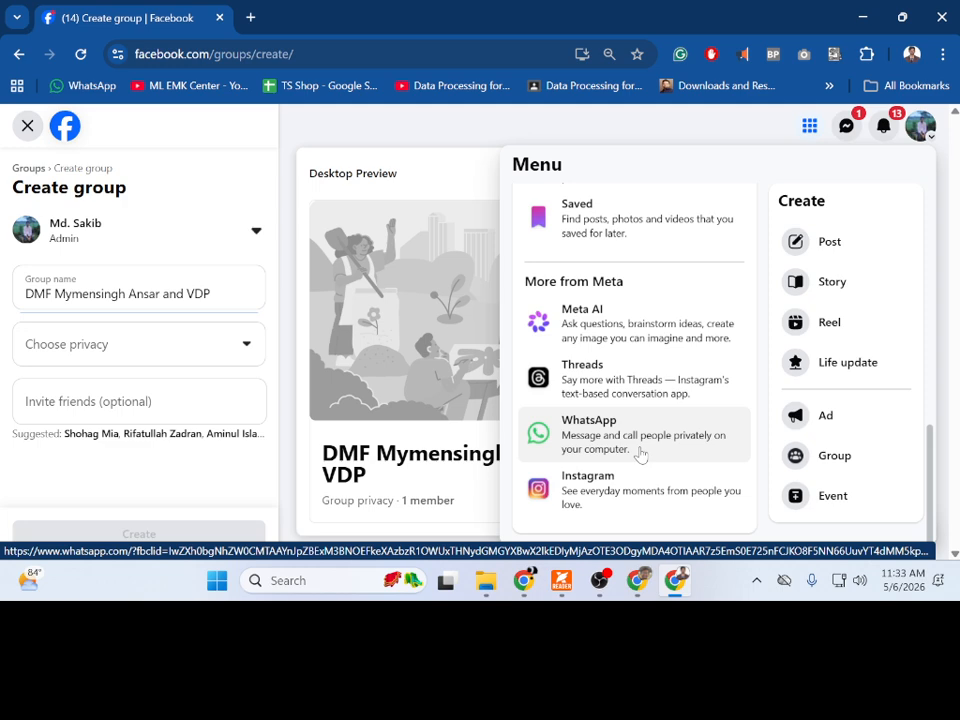
{"action": "scroll", "coordinate": [641, 454], "scroll_direction": "up", "scroll_amount": 1}
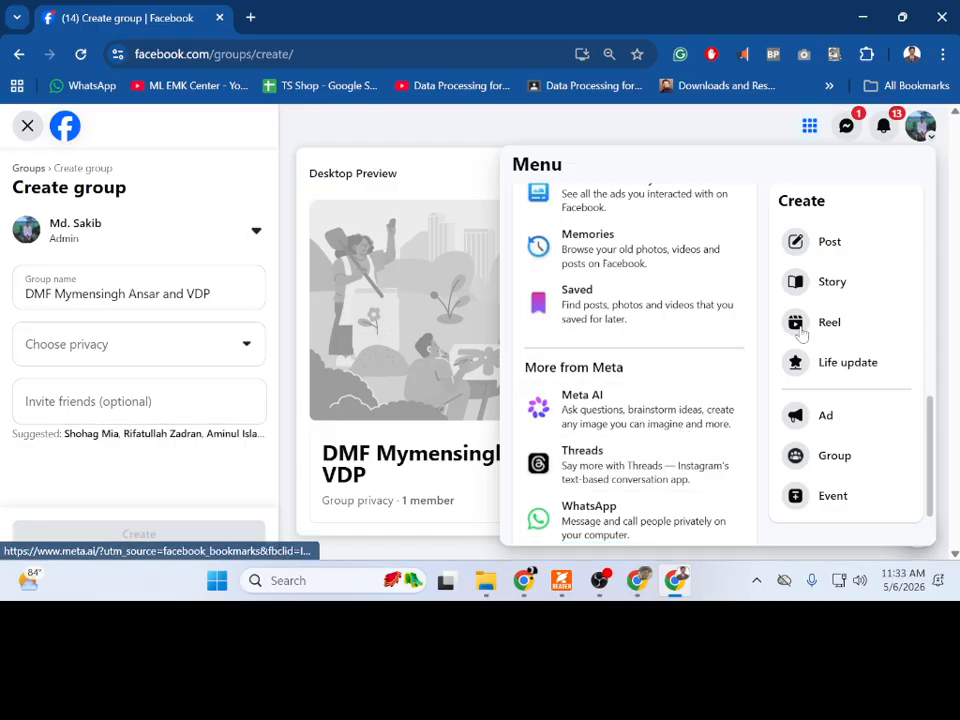
Step: Open the Create section's Group link in a new tab, close that tab and return to the original group form
{"action": "right_click", "coordinate": [830, 458]}
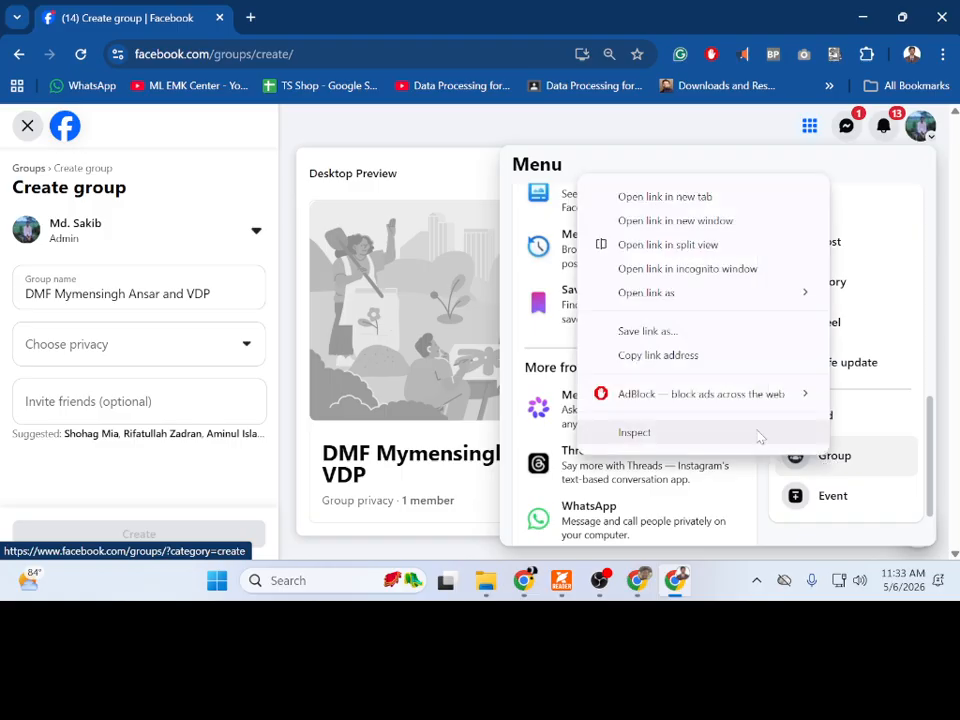
{"action": "left_click", "coordinate": [690, 199]}
{"action": "left_click", "coordinate": [291, 13]}
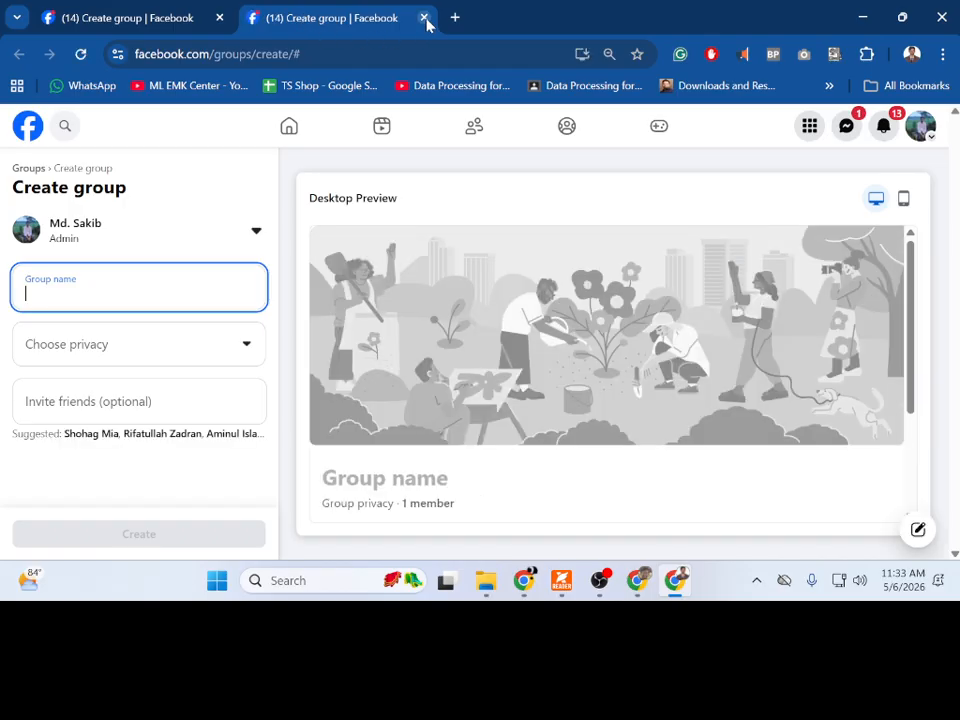
{"action": "left_click", "coordinate": [425, 20]}
{"action": "scroll", "coordinate": [591, 354], "scroll_direction": "up", "scroll_amount": 5}
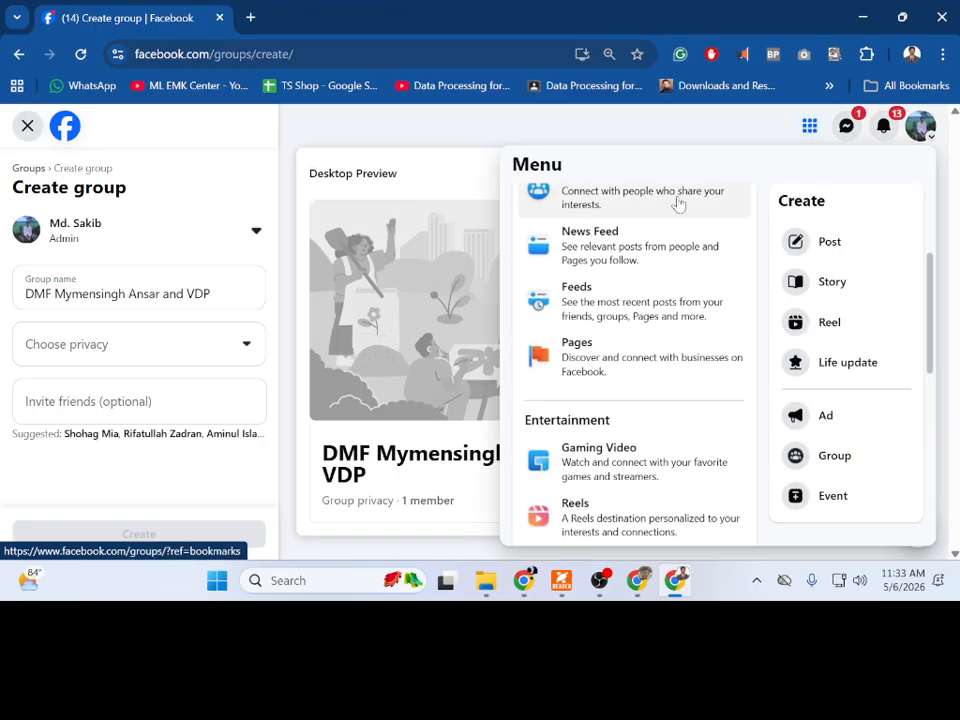
{"action": "left_click", "coordinate": [161, 454]}
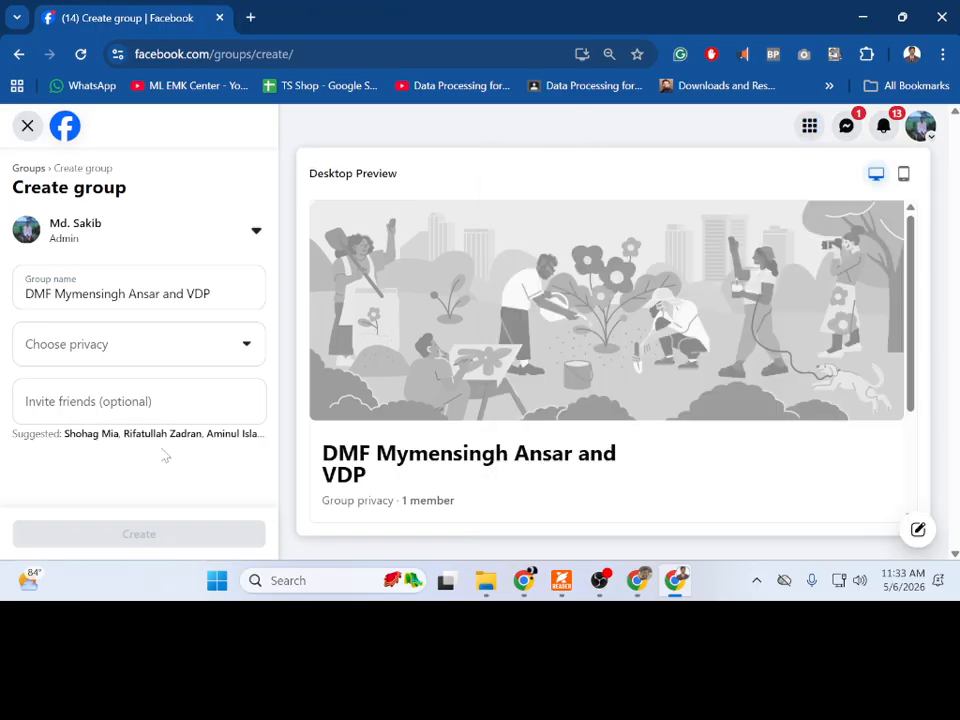
Step: Set the new group's privacy to Private and its visibility to Hidden
{"action": "left_click", "coordinate": [197, 347]}
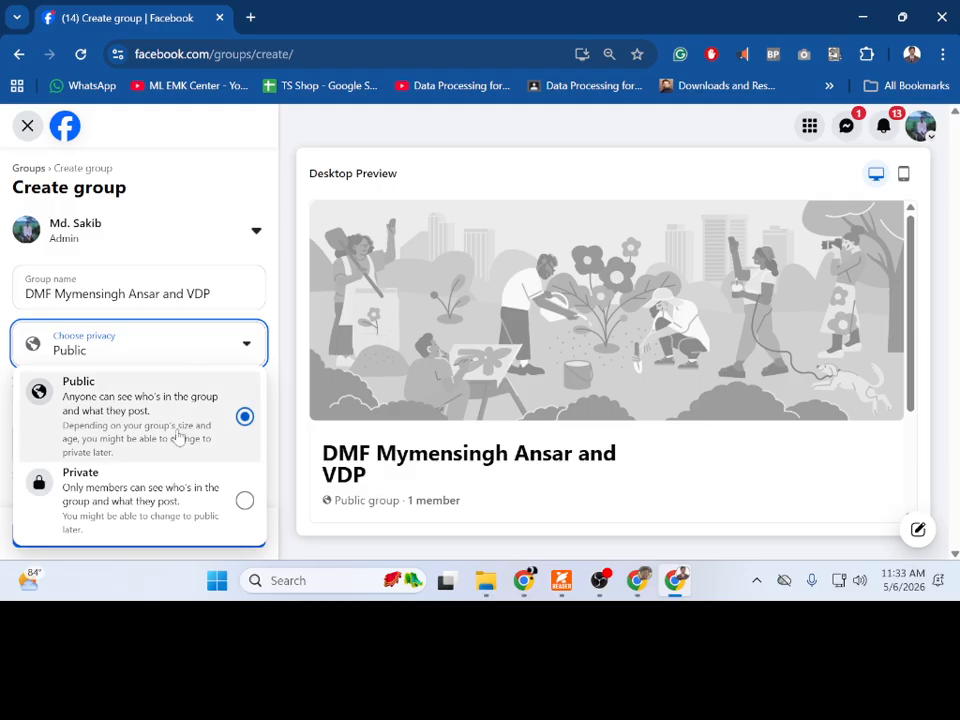
{"action": "left_click", "coordinate": [197, 506]}
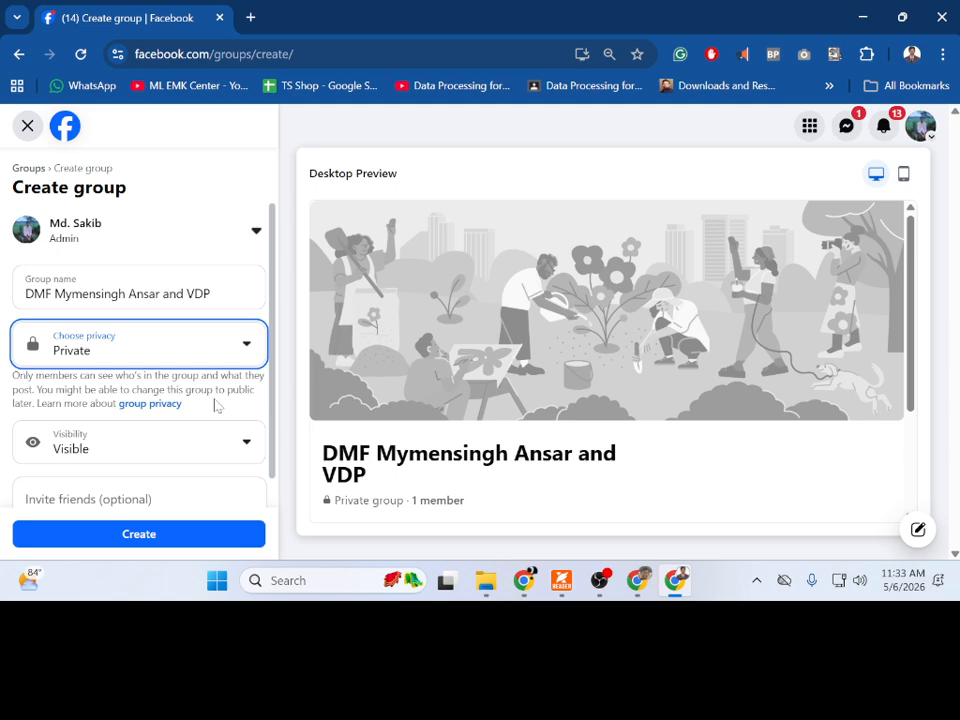
{"action": "scroll", "coordinate": [215, 405], "scroll_direction": "down", "scroll_amount": 1}
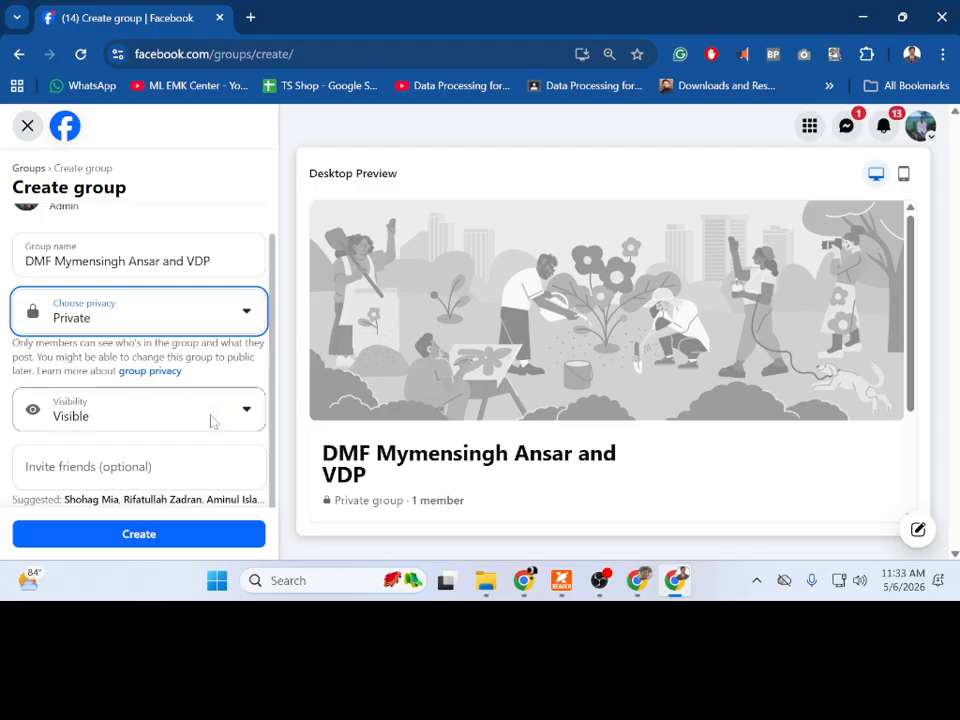
{"action": "left_click", "coordinate": [211, 421]}
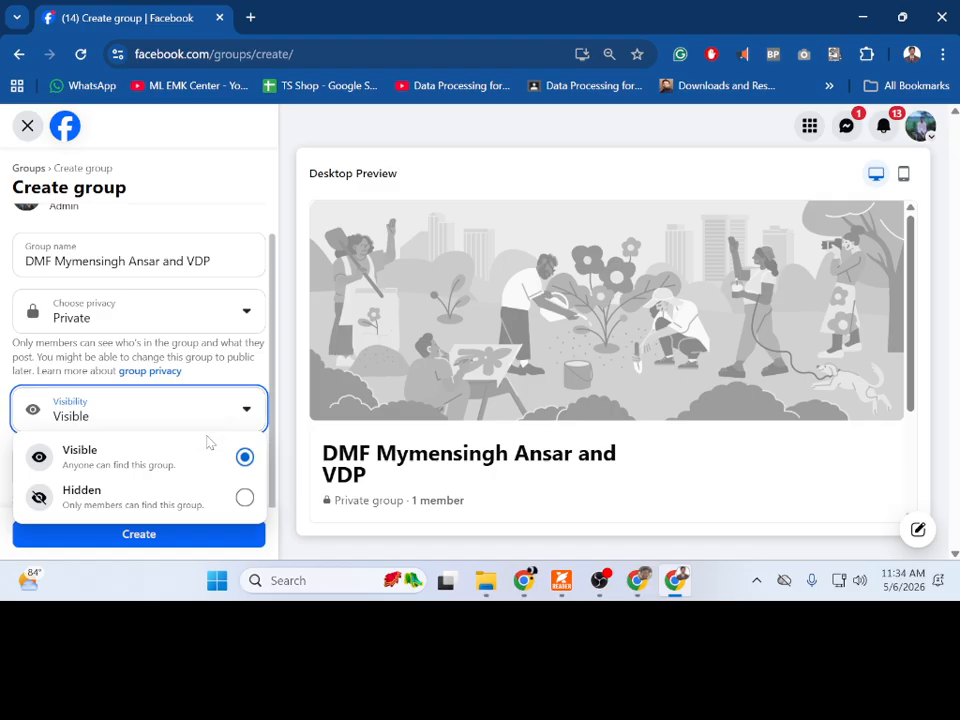
{"action": "left_click", "coordinate": [178, 500]}
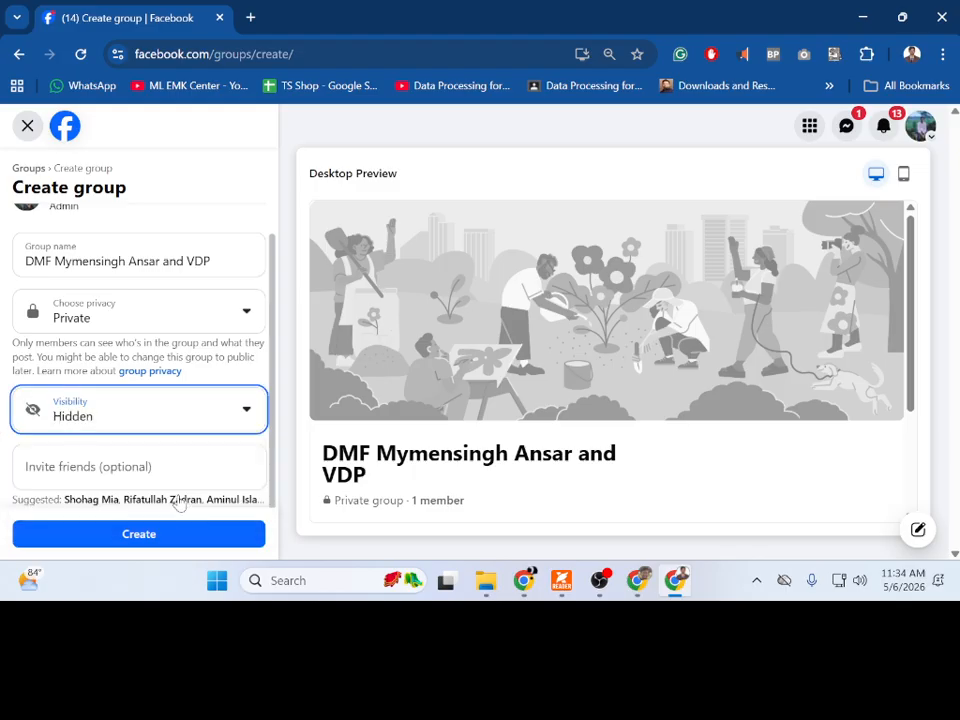
Step: Keep the group's privacy as Private and add one friend to the invitations by entering part of the friend's name
{"action": "left_click", "coordinate": [158, 325]}
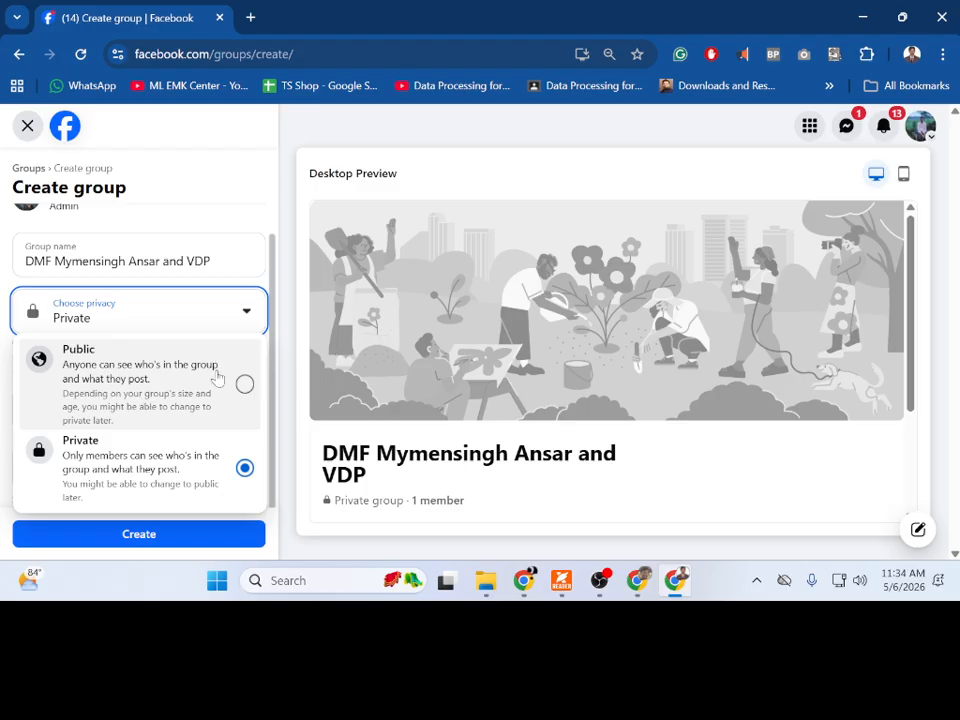
{"action": "left_click", "coordinate": [208, 487]}
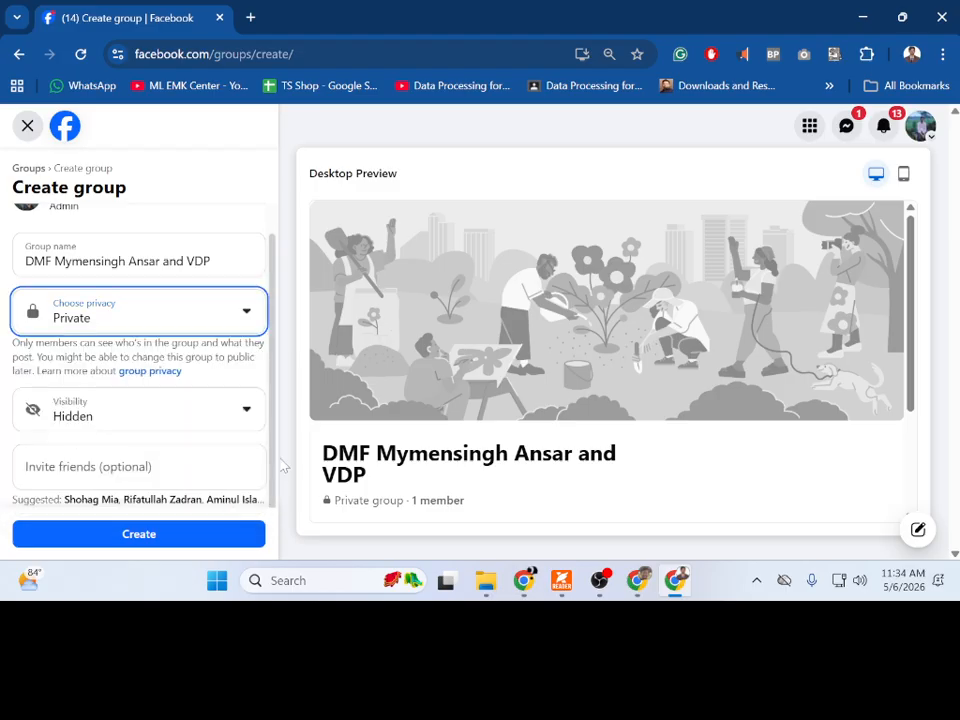
{"action": "left_click", "coordinate": [250, 467]}
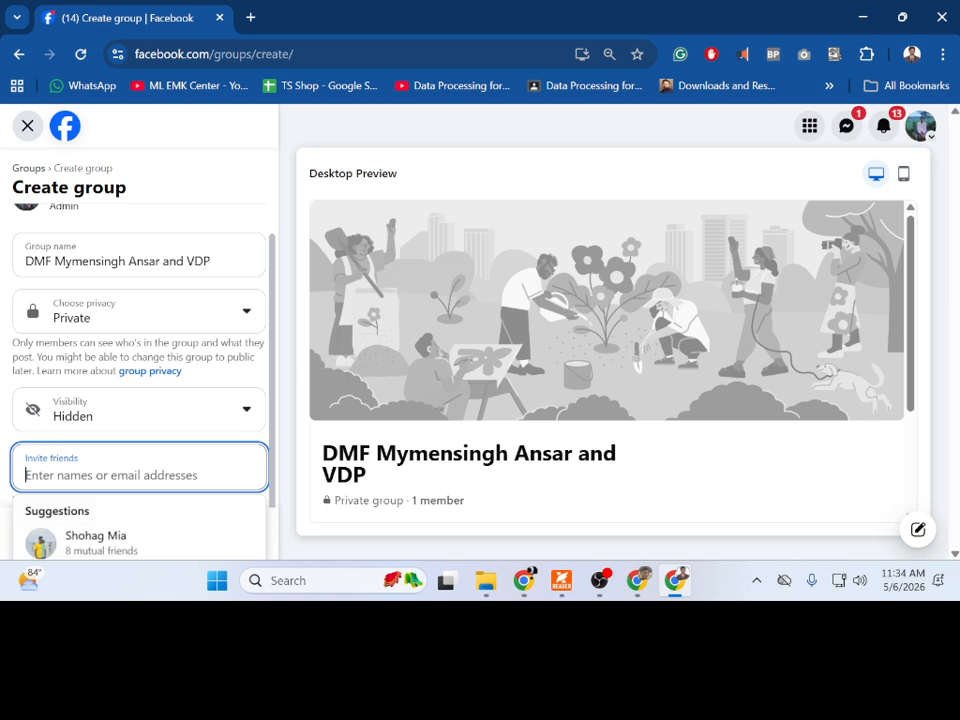
{"action": "scroll", "coordinate": [604, 422], "scroll_direction": "down", "scroll_amount": 2}
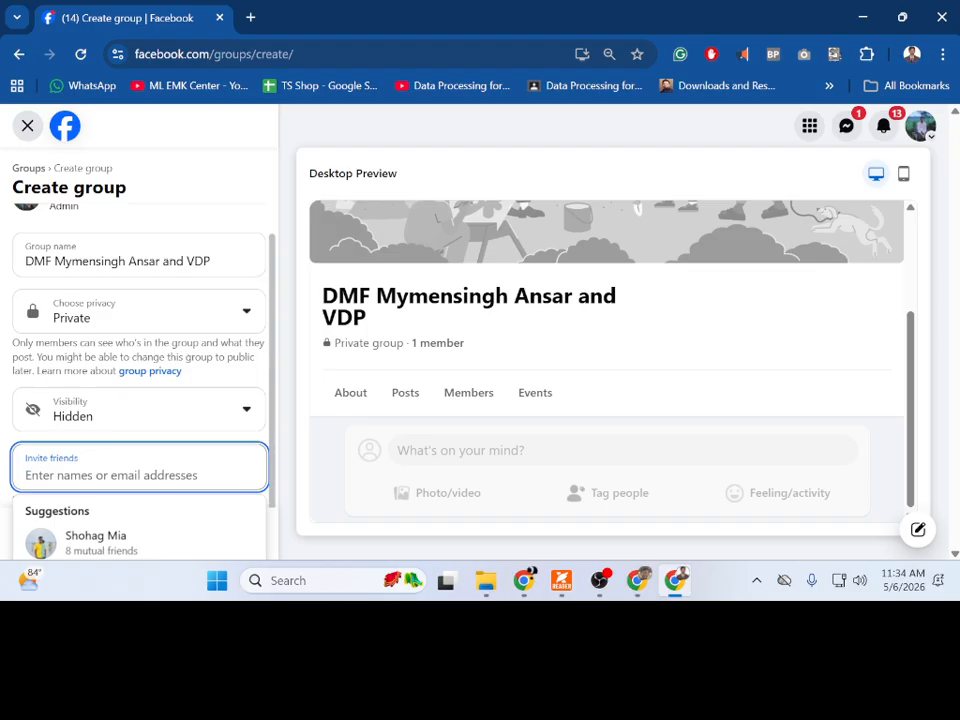
{"action": "type", "text": "Me"}
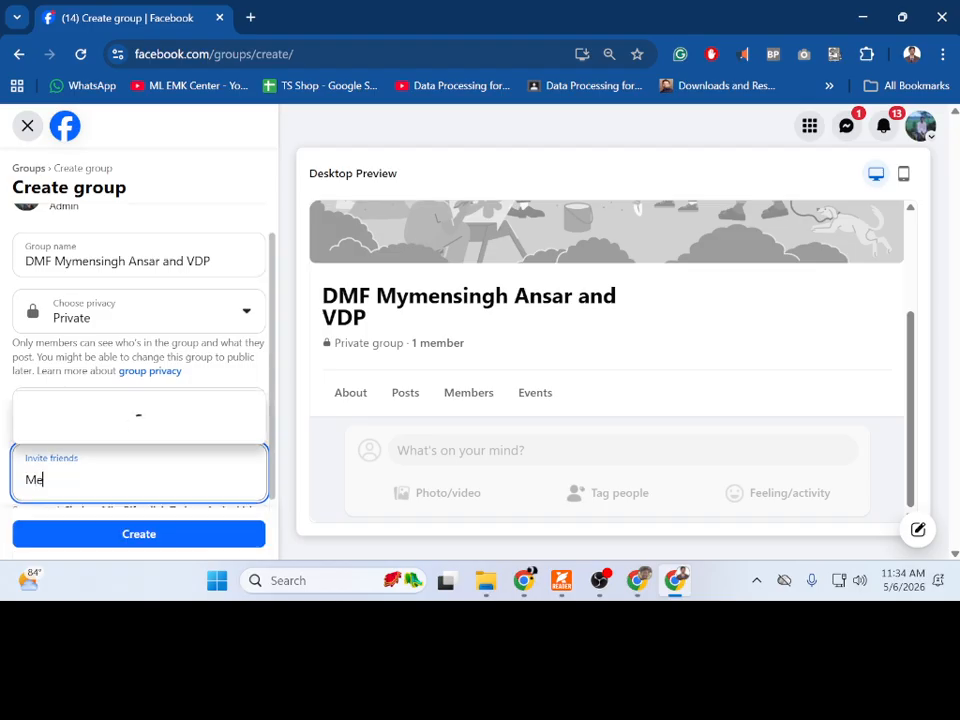
{"action": "type", "text": "he"}
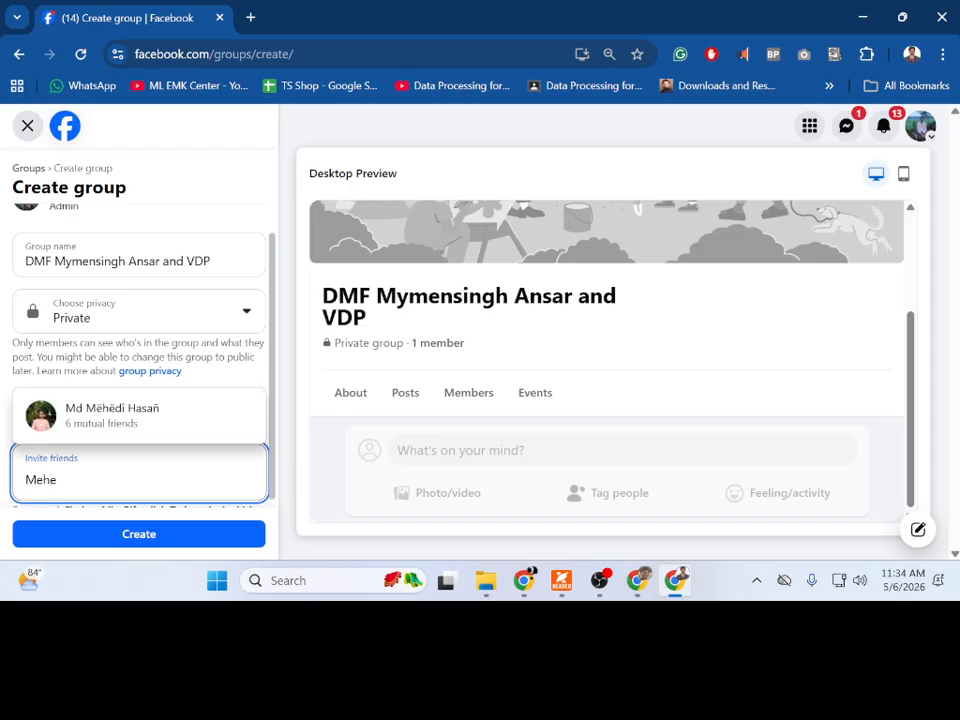
{"action": "left_click", "coordinate": [150, 418]}
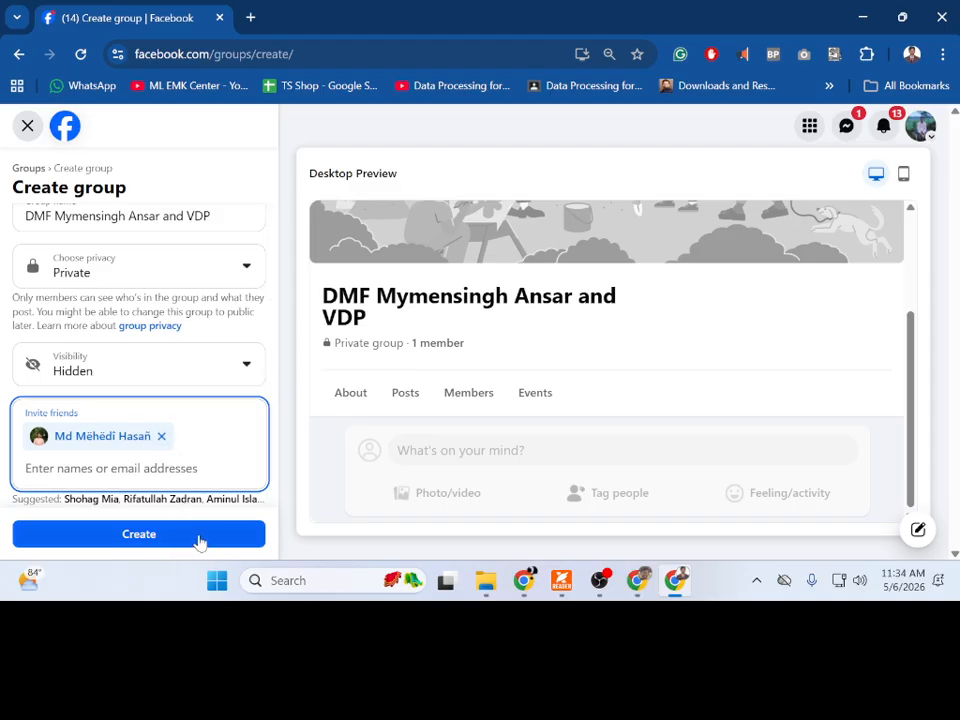
Step: Review the group form and create the DMF Mymensingh Ansar and VDP group
{"action": "scroll", "coordinate": [662, 428], "scroll_direction": "up", "scroll_amount": 2}
{"action": "scroll", "coordinate": [658, 424], "scroll_direction": "down", "scroll_amount": 2}
{"action": "left_click", "coordinate": [137, 536]}
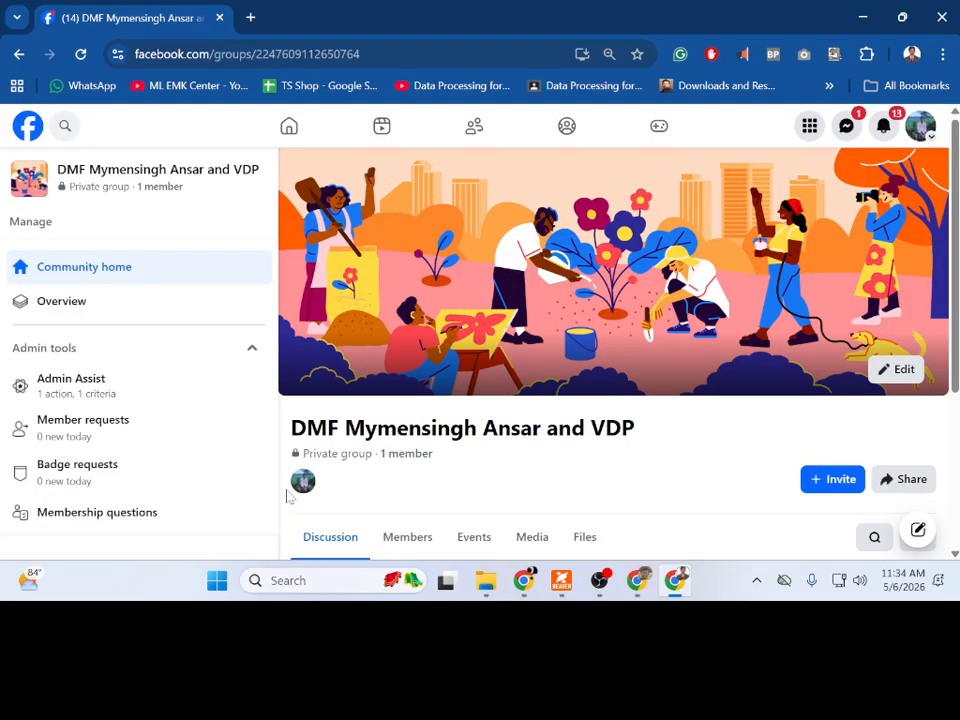
Step: Open the sharing options for the new group and go through the suggested Messenger contacts
{"action": "scroll", "coordinate": [593, 518], "scroll_direction": "down", "scroll_amount": 3}
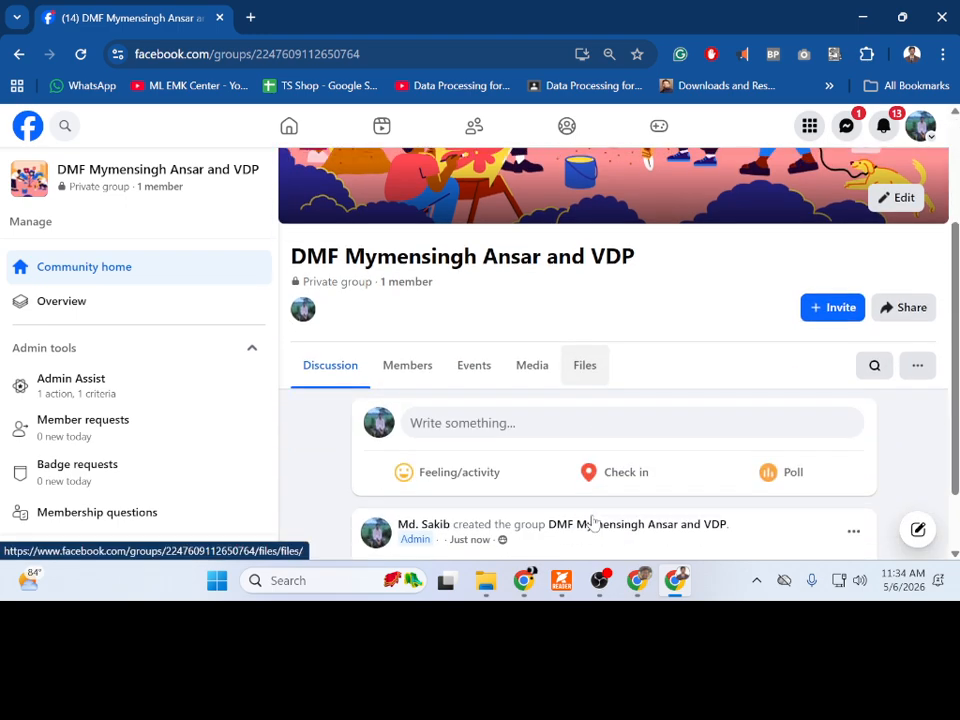
{"action": "scroll", "coordinate": [587, 523], "scroll_direction": "up", "scroll_amount": 3}
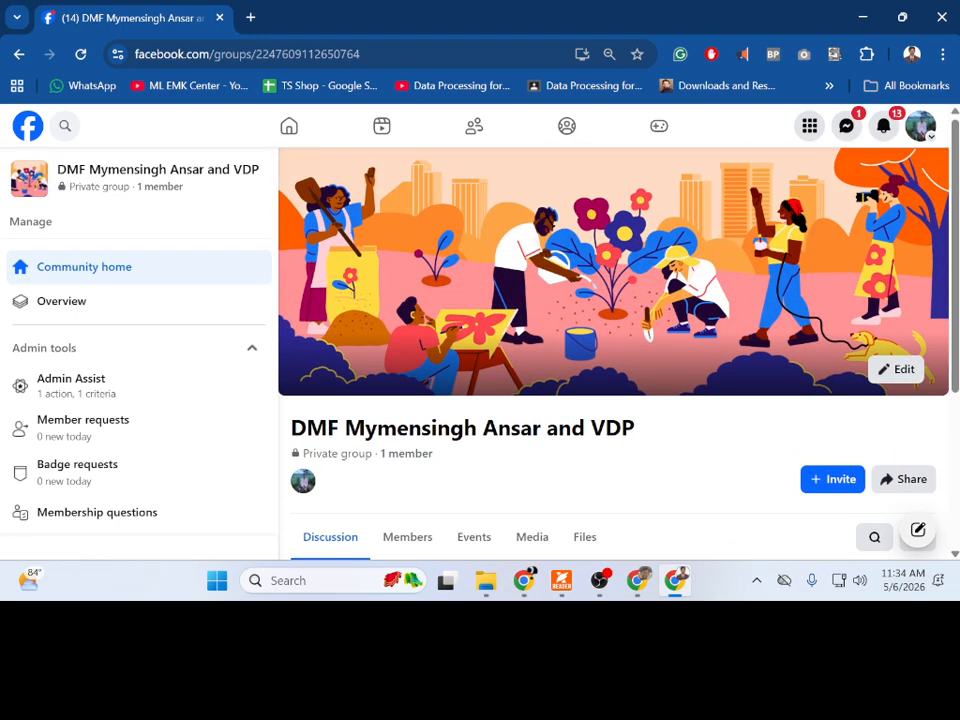
{"action": "left_click", "coordinate": [900, 484]}
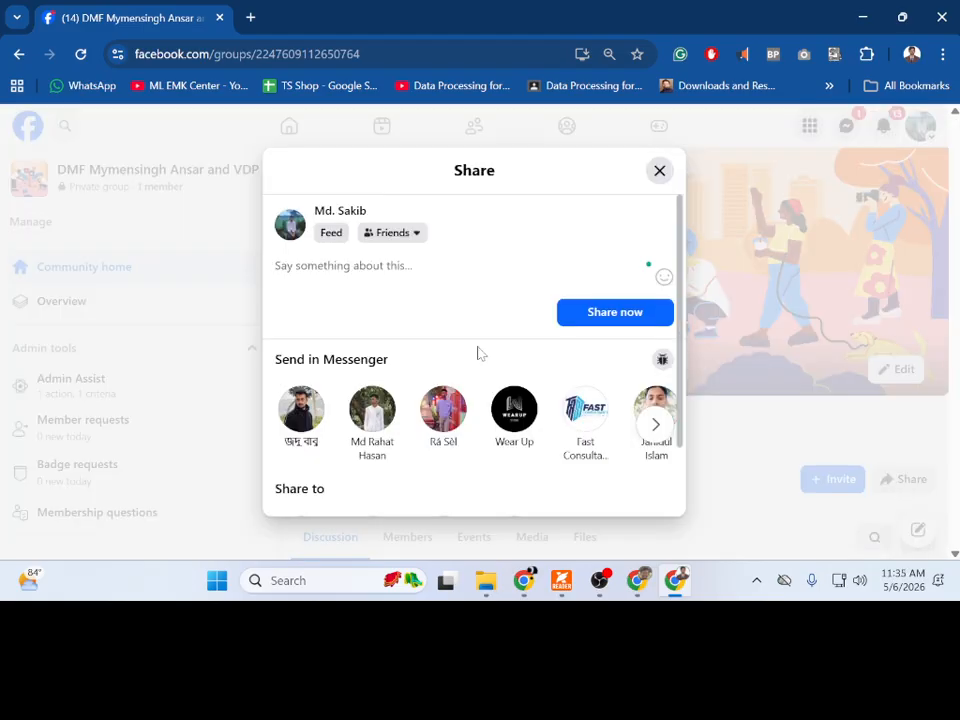
{"action": "scroll", "coordinate": [517, 446], "scroll_direction": "down", "scroll_amount": 2}
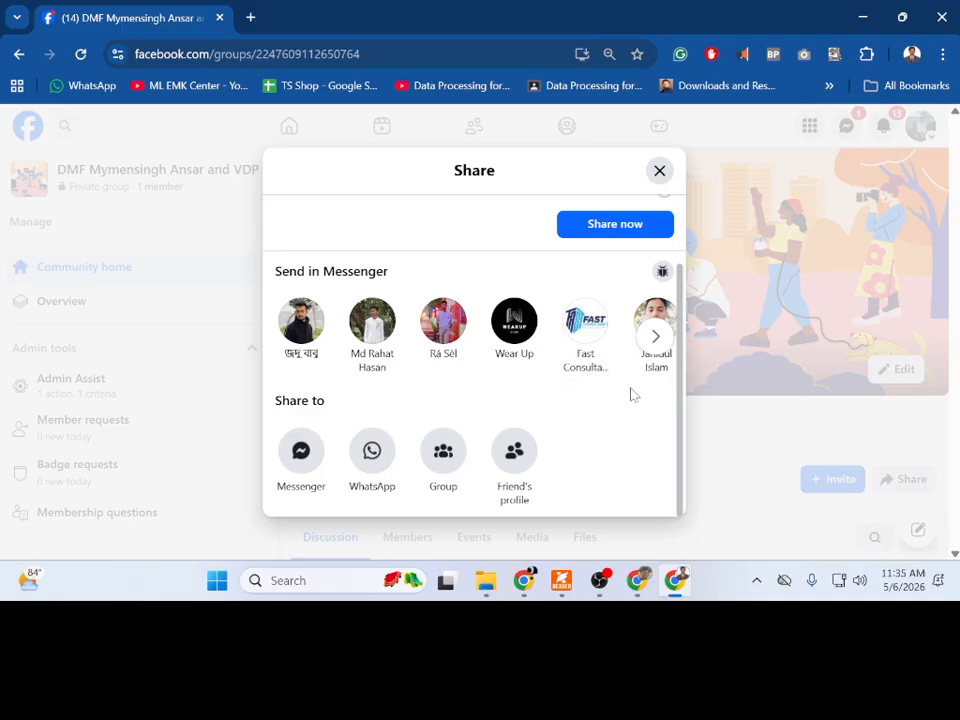
{"action": "left_click", "coordinate": [655, 340]}
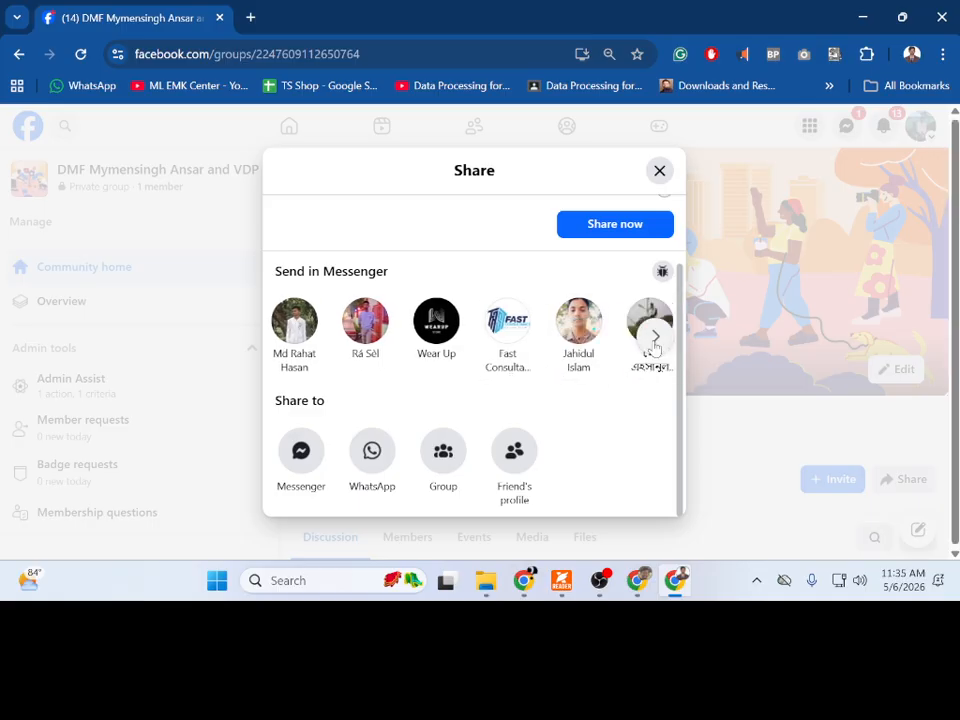
Step: Select several of the suggested Messenger contacts as recipients of the group link
{"action": "left_click", "coordinate": [326, 368]}
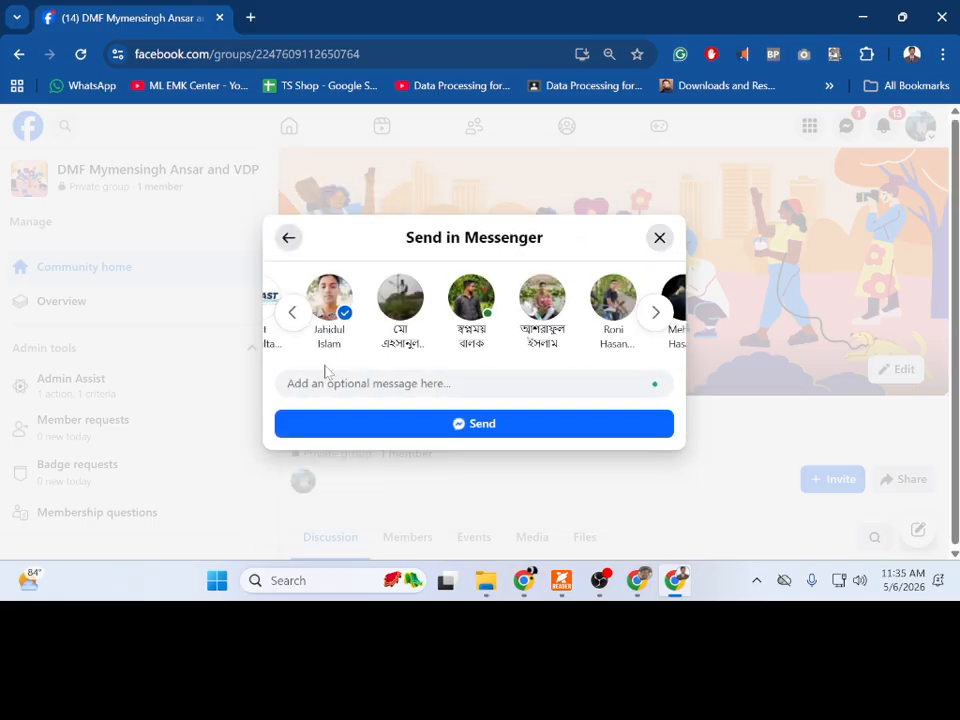
{"action": "left_click", "coordinate": [470, 343]}
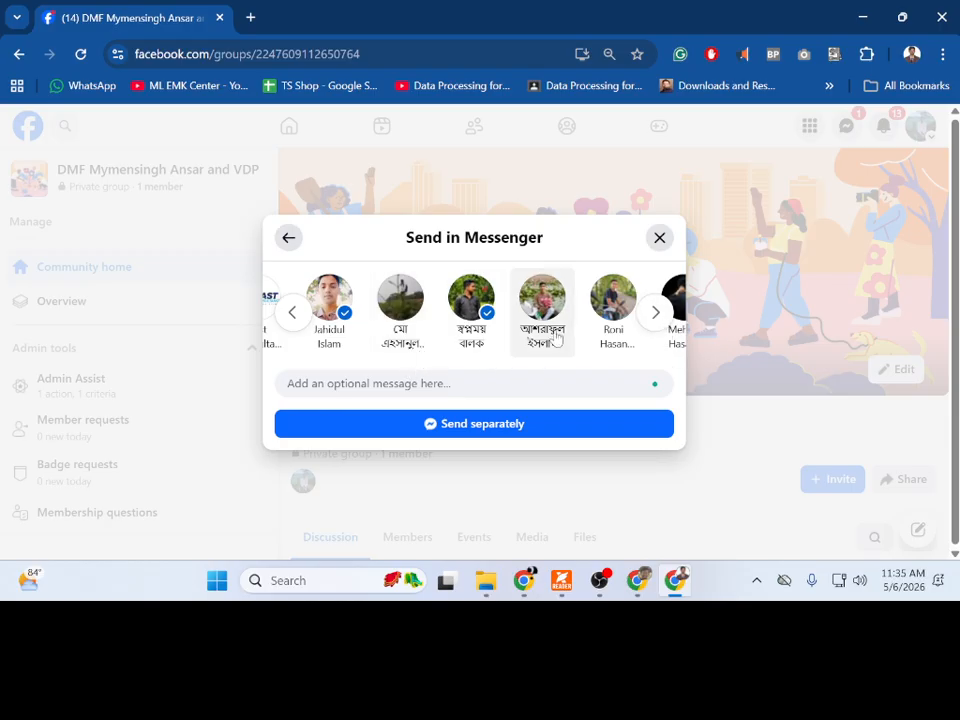
{"action": "left_click", "coordinate": [632, 322]}
{"action": "left_click", "coordinate": [655, 313]}
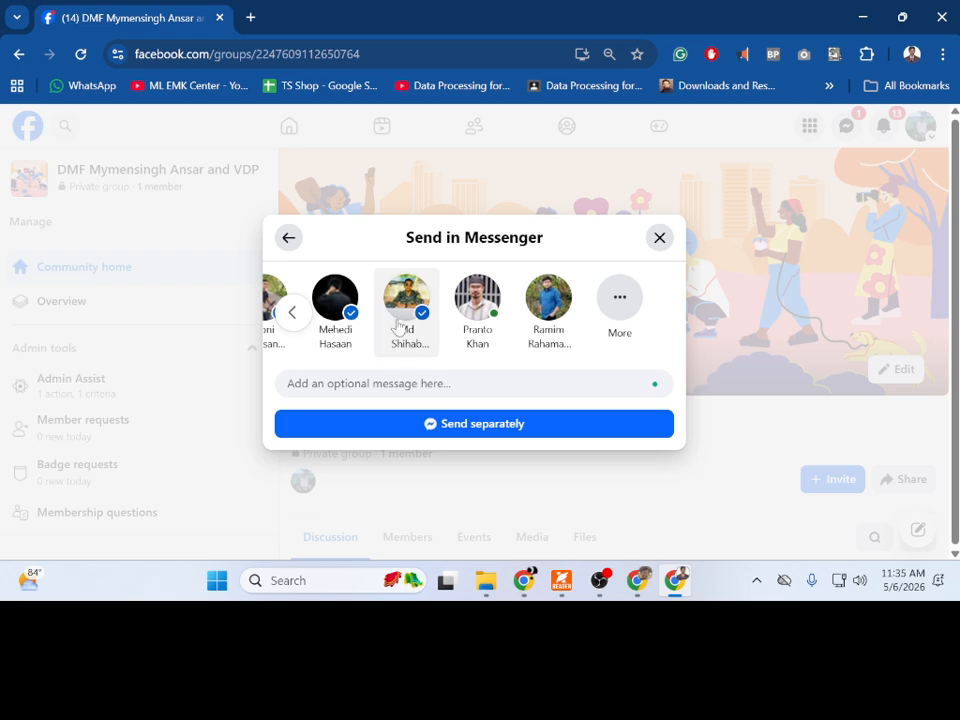
Step: Open the full list of Messenger recipients and select one contact well down the list to receive the group link
{"action": "left_click", "coordinate": [615, 305]}
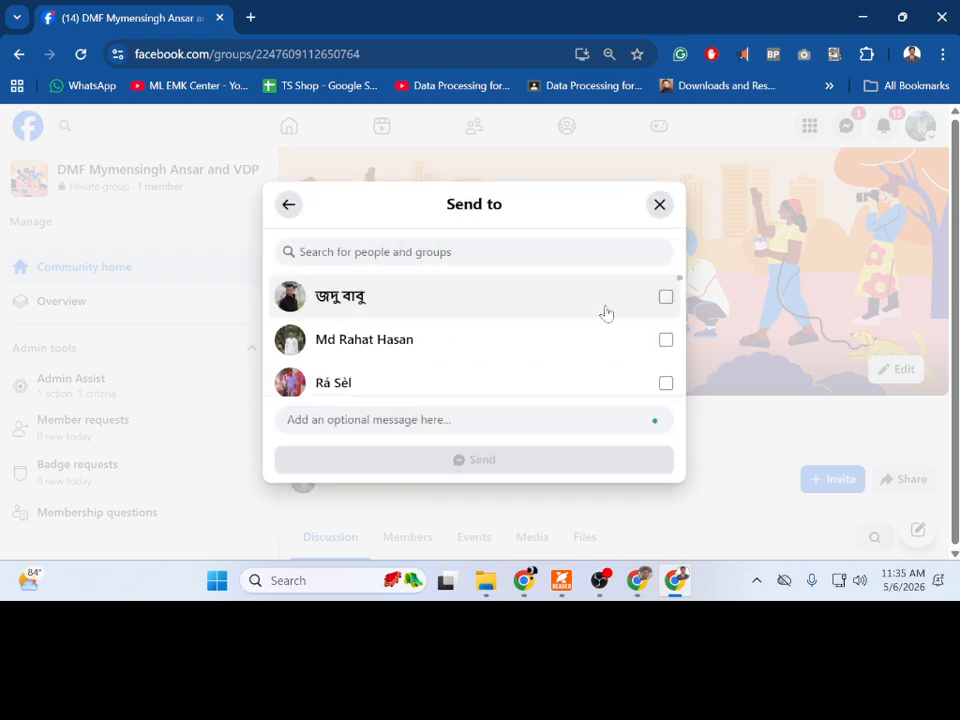
{"action": "scroll", "coordinate": [600, 320], "scroll_direction": "down", "scroll_amount": 3}
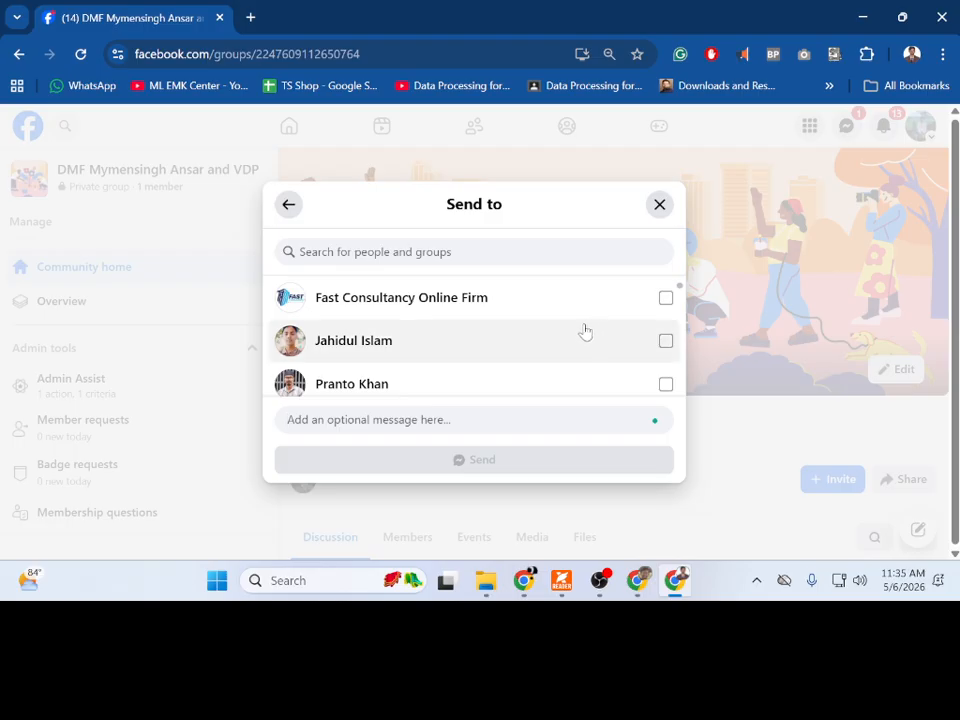
{"action": "scroll", "coordinate": [581, 333], "scroll_direction": "down", "scroll_amount": 2}
{"action": "scroll", "coordinate": [581, 333], "scroll_direction": "down", "scroll_amount": 2}
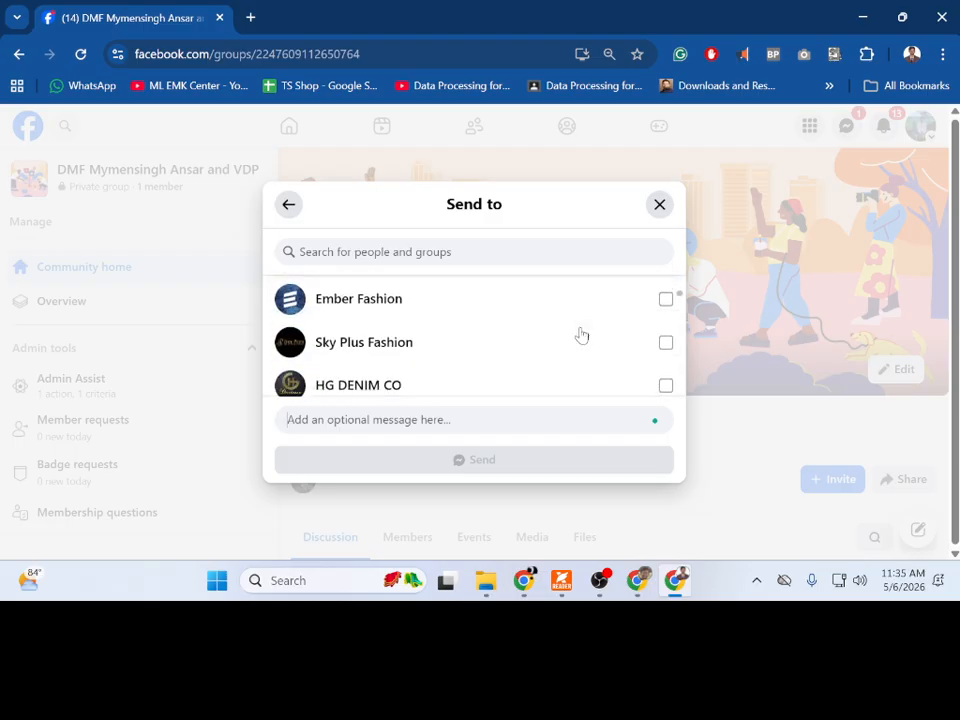
{"action": "scroll", "coordinate": [580, 335], "scroll_direction": "down", "scroll_amount": 4}
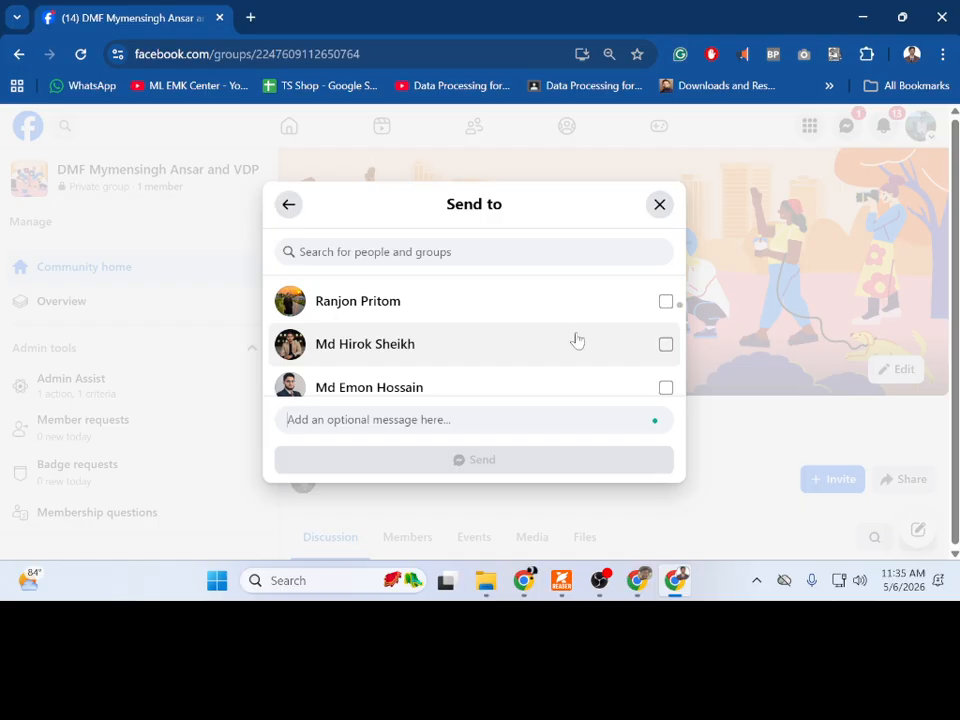
{"action": "scroll", "coordinate": [574, 340], "scroll_direction": "down", "scroll_amount": 2}
{"action": "scroll", "coordinate": [557, 362], "scroll_direction": "down", "scroll_amount": 2}
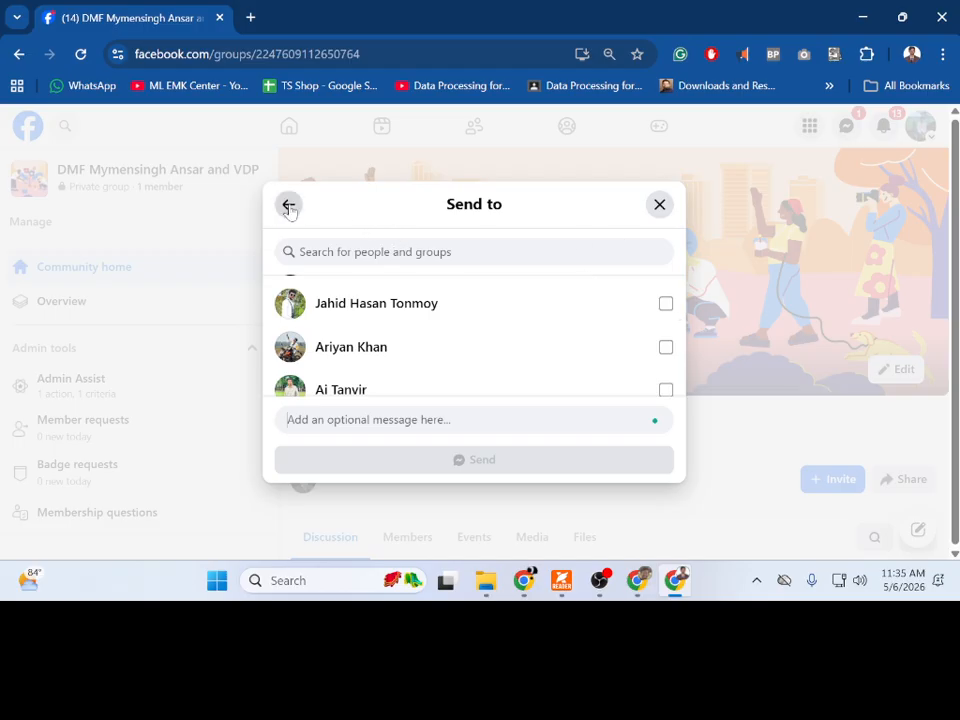
{"action": "left_click", "coordinate": [662, 390]}
{"action": "scroll", "coordinate": [645, 381], "scroll_direction": "down", "scroll_amount": 1}
{"action": "scroll", "coordinate": [645, 381], "scroll_direction": "down", "scroll_amount": 1}
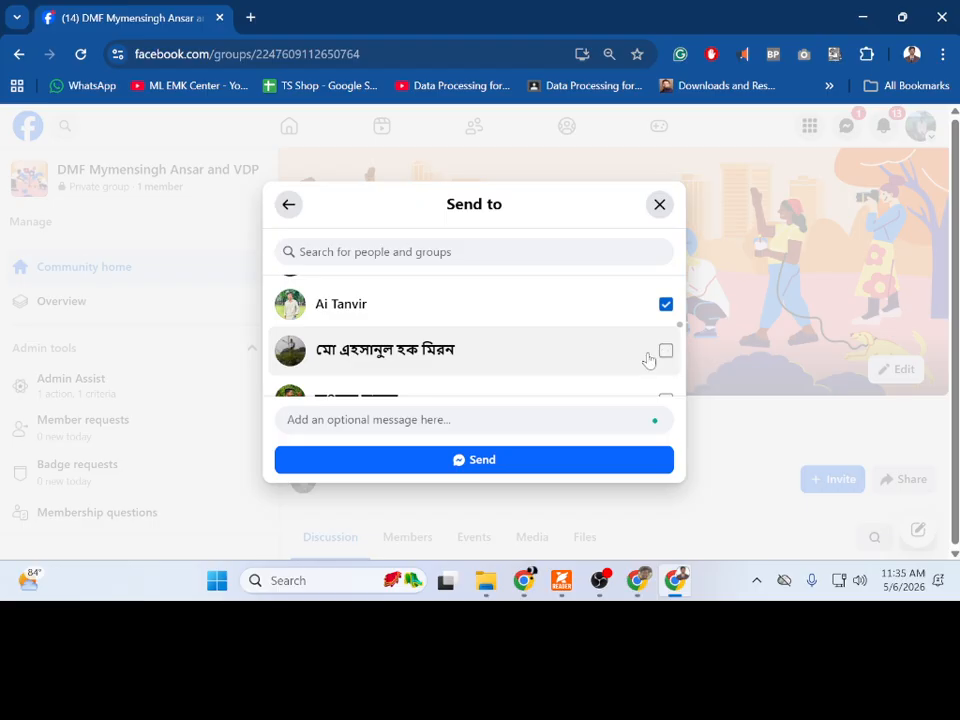
{"action": "scroll", "coordinate": [635, 361], "scroll_direction": "down", "scroll_amount": 2}
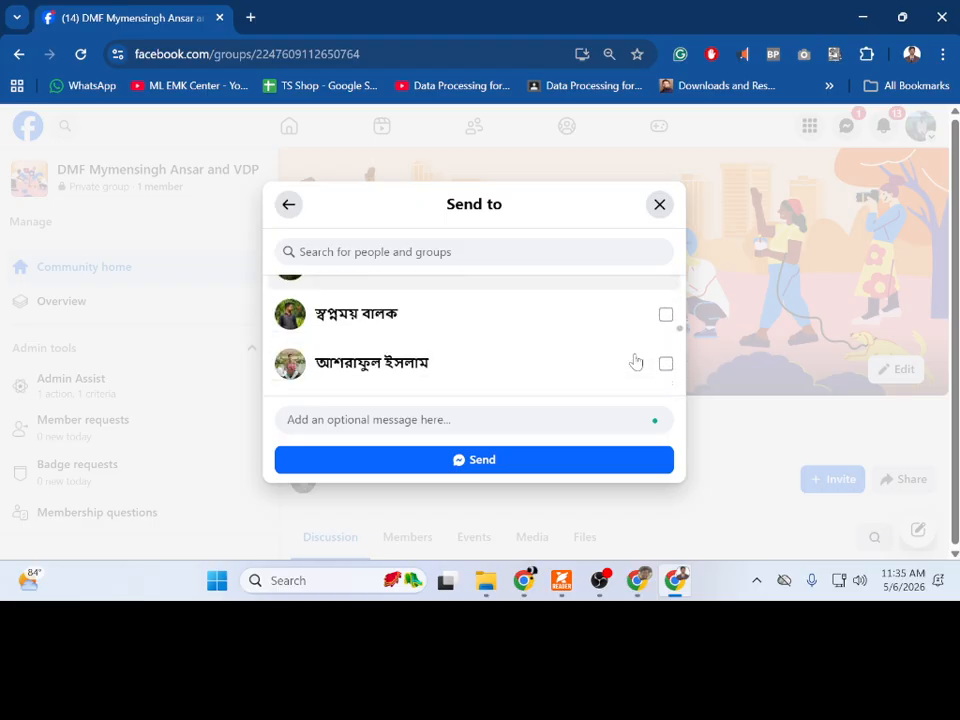
Step: Select several more contacts from the recipient list and send the group link to each of them separately in Messenger
{"action": "left_click", "coordinate": [665, 315]}
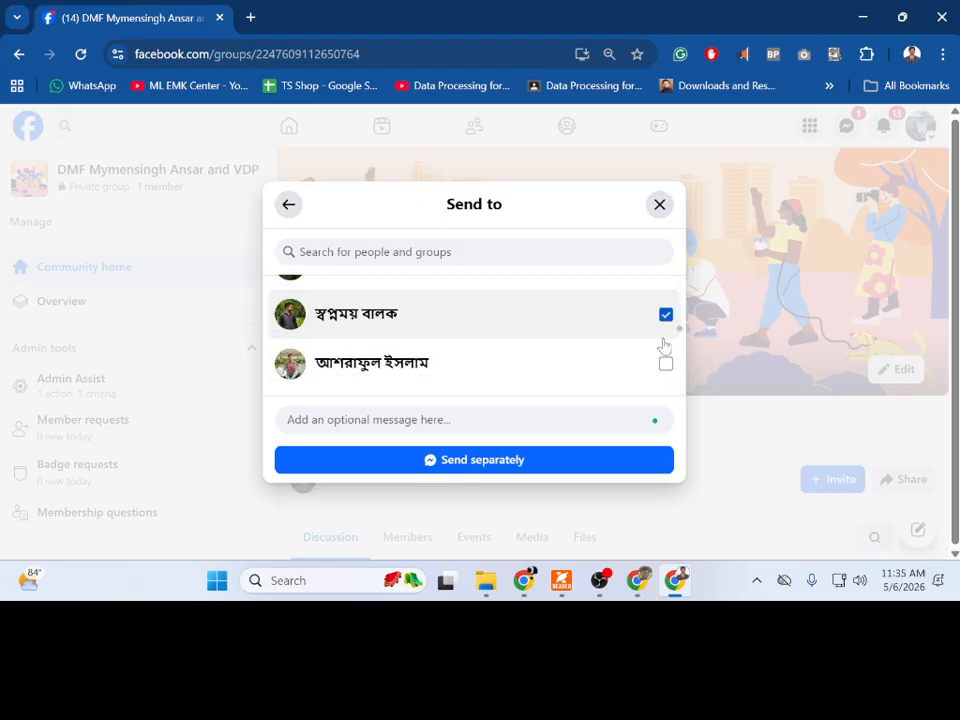
{"action": "left_click", "coordinate": [665, 364]}
{"action": "scroll", "coordinate": [636, 367], "scroll_direction": "down", "scroll_amount": 2}
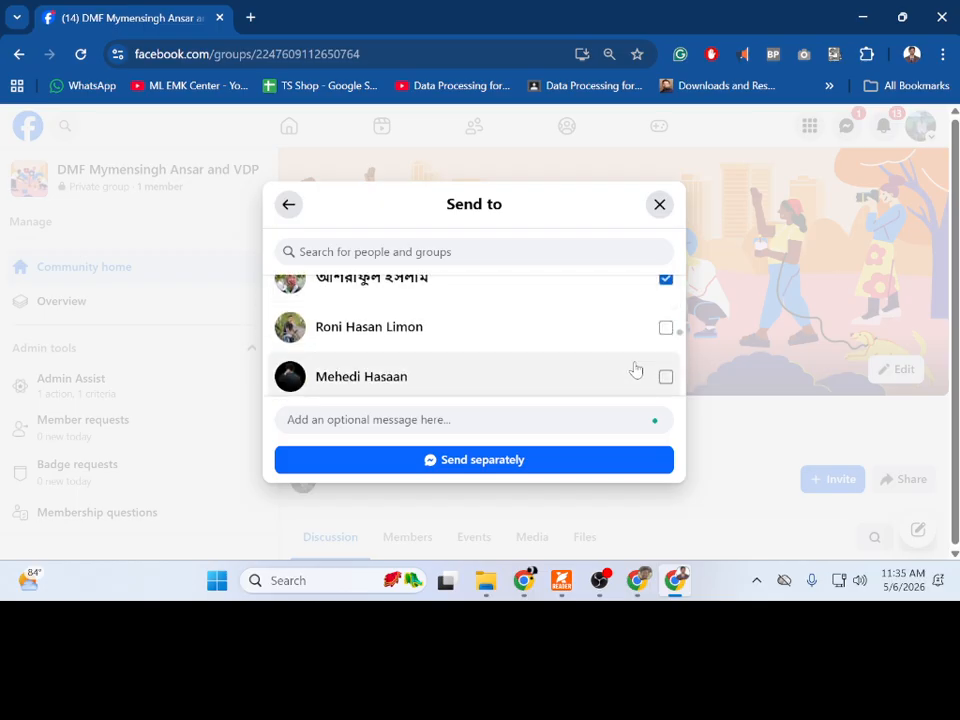
{"action": "left_click", "coordinate": [666, 329]}
{"action": "scroll", "coordinate": [651, 368], "scroll_direction": "down", "scroll_amount": 1}
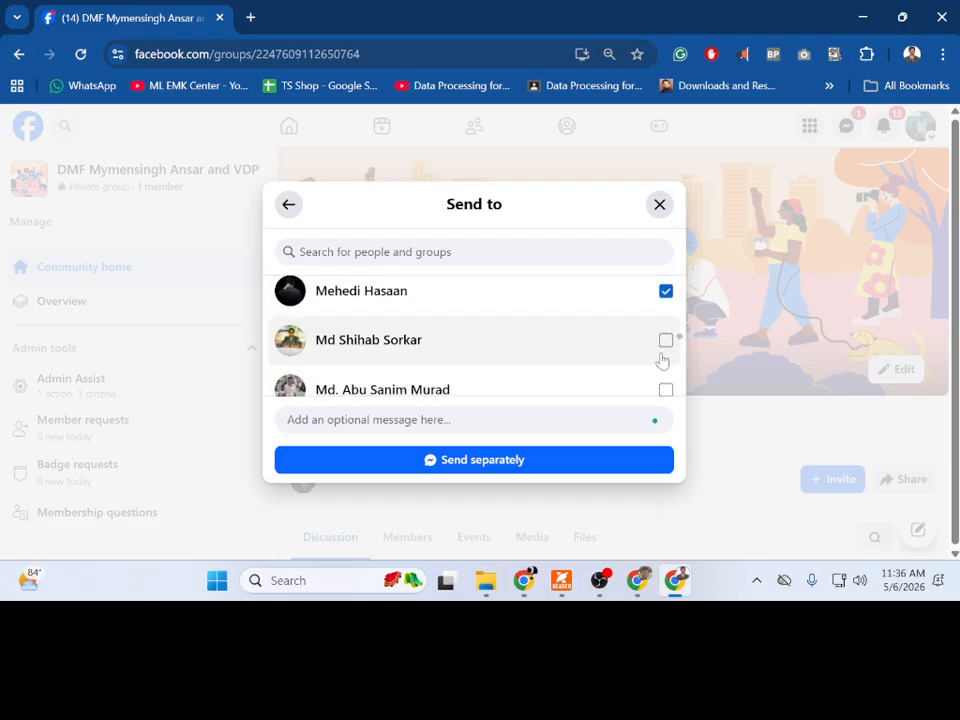
{"action": "left_click", "coordinate": [667, 342]}
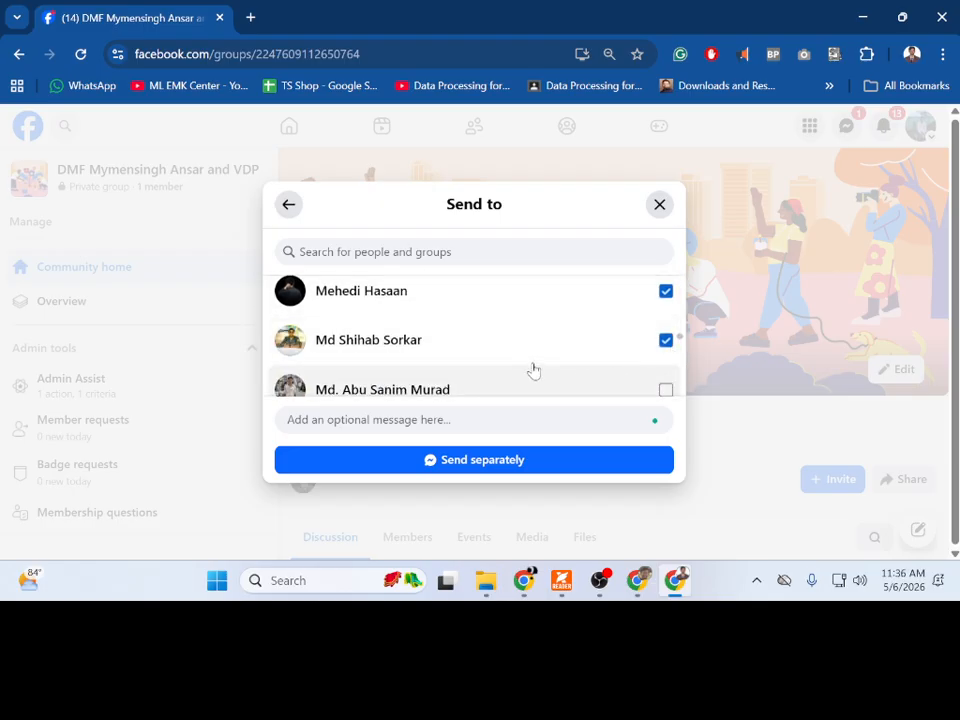
{"action": "scroll", "coordinate": [535, 370], "scroll_direction": "down", "scroll_amount": 1}
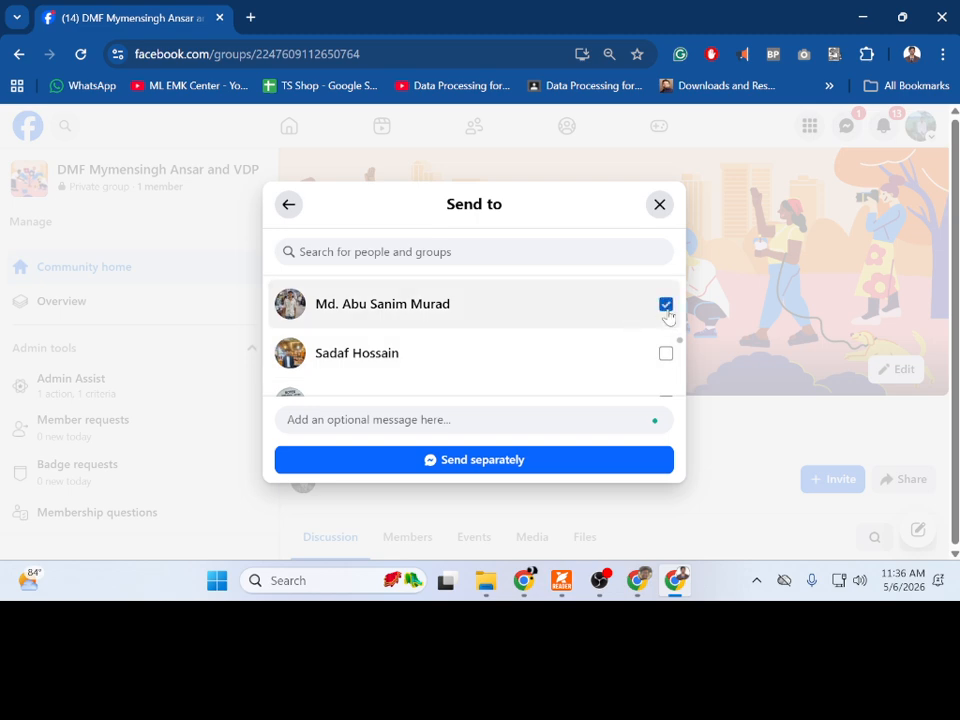
{"action": "scroll", "coordinate": [630, 368], "scroll_direction": "down", "scroll_amount": 2}
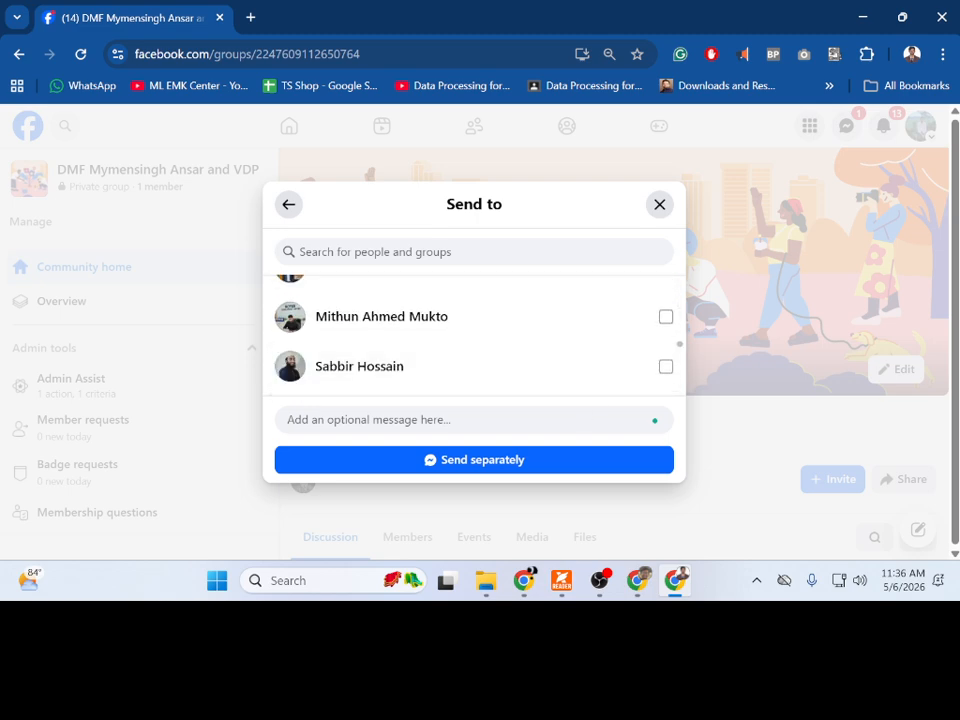
{"action": "left_click", "coordinate": [494, 467]}
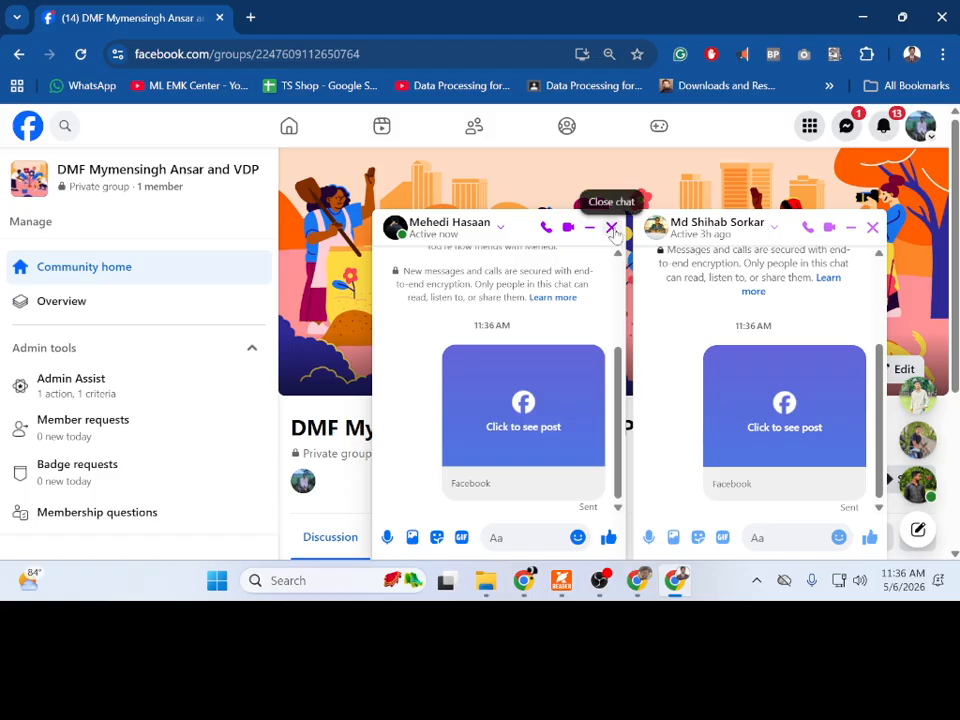
Step: Close all the Messenger chat windows opened over the group page
{"action": "left_click", "coordinate": [612, 228]}
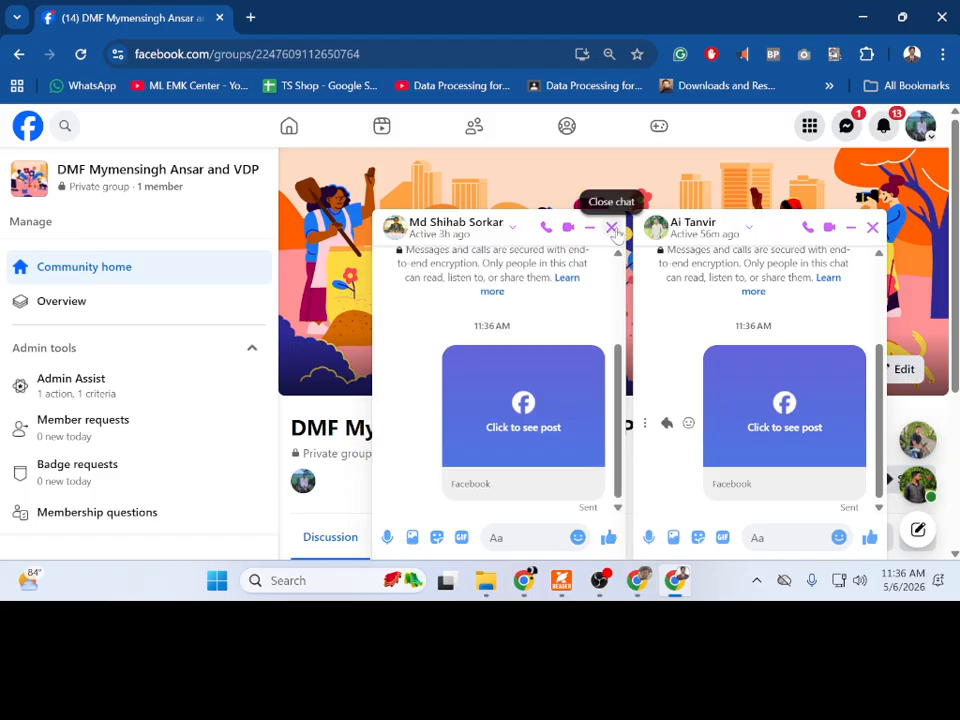
{"action": "left_click", "coordinate": [612, 228]}
{"action": "left_click", "coordinate": [613, 229]}
{"action": "left_click", "coordinate": [615, 231]}
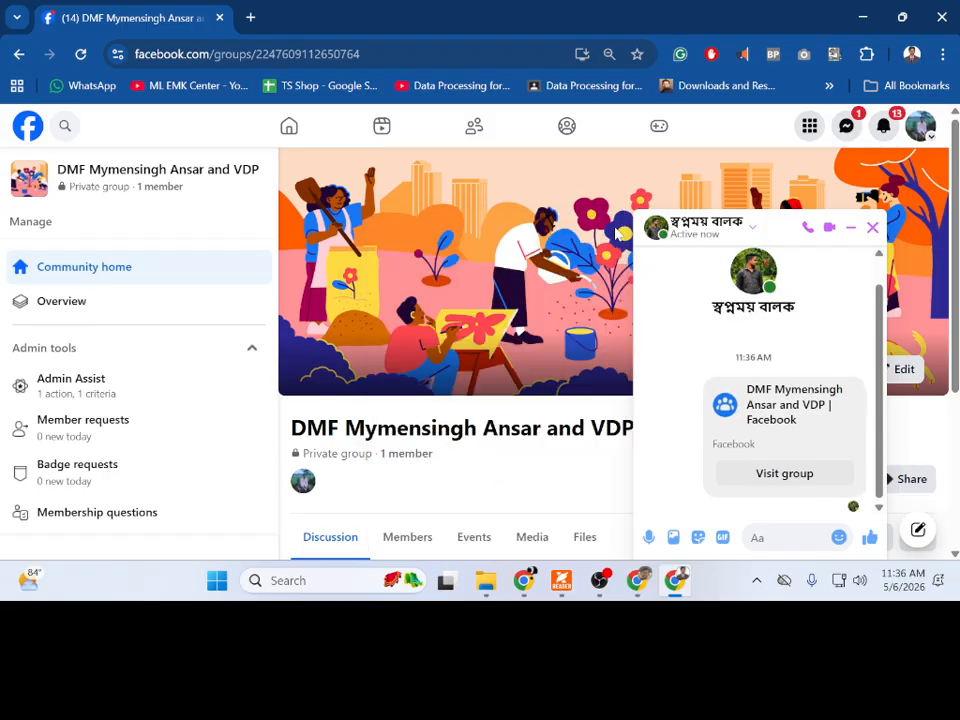
{"action": "left_click", "coordinate": [871, 229]}
Step: Look over the new group's page, including its web address, the admin tools list and the discussion feed
{"action": "scroll", "coordinate": [703, 424], "scroll_direction": "down", "scroll_amount": 1}
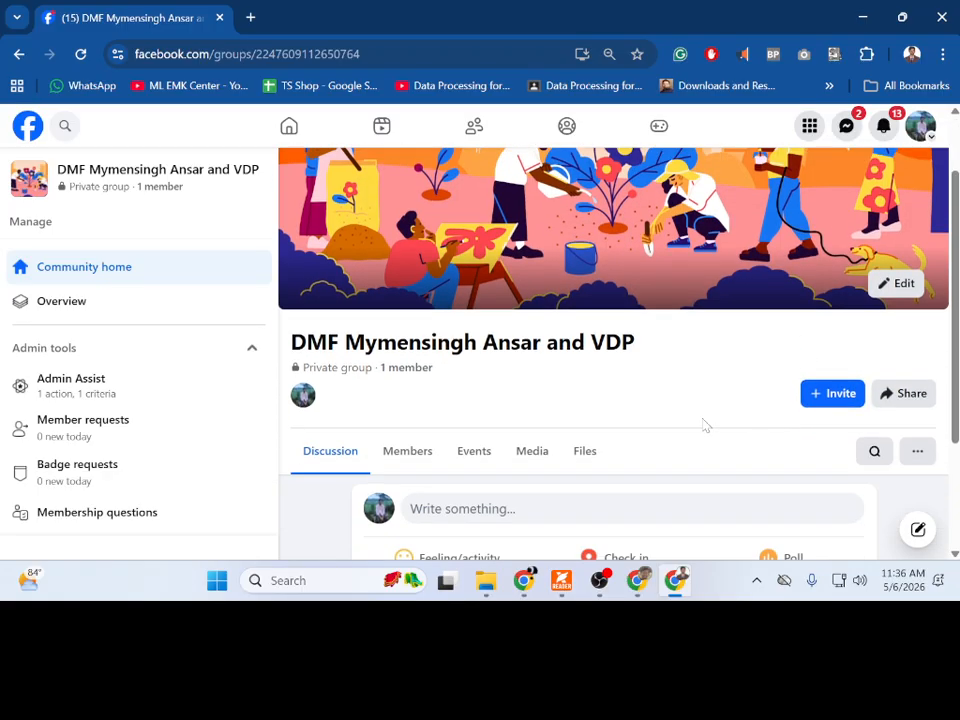
{"action": "scroll", "coordinate": [703, 424], "scroll_direction": "up", "scroll_amount": 1}
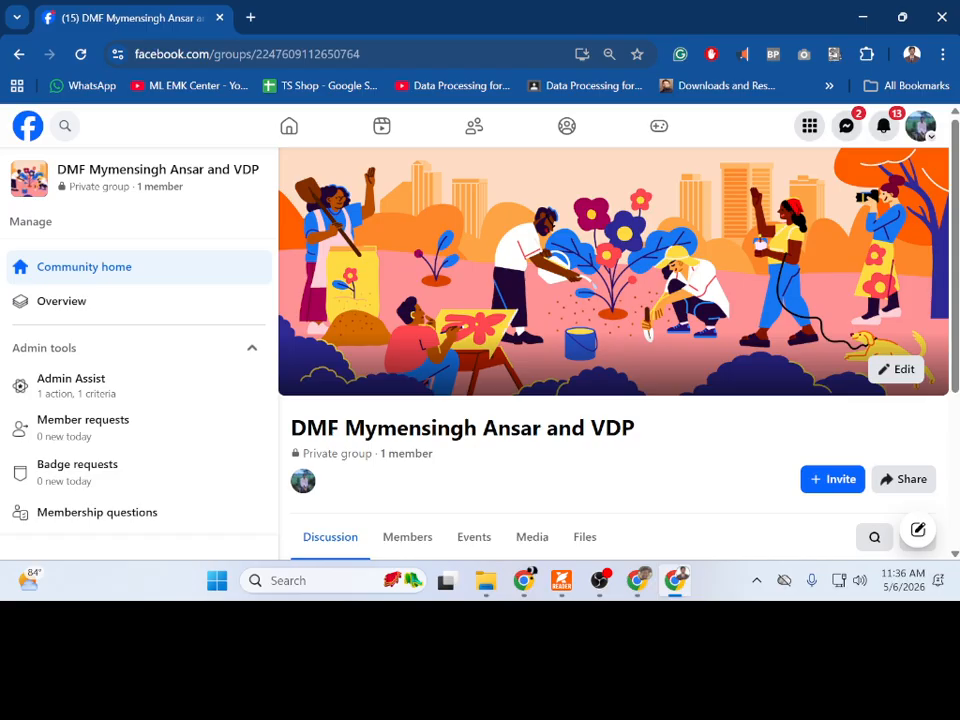
{"action": "left_click", "coordinate": [279, 58]}
{"action": "left_click", "coordinate": [427, 67]}
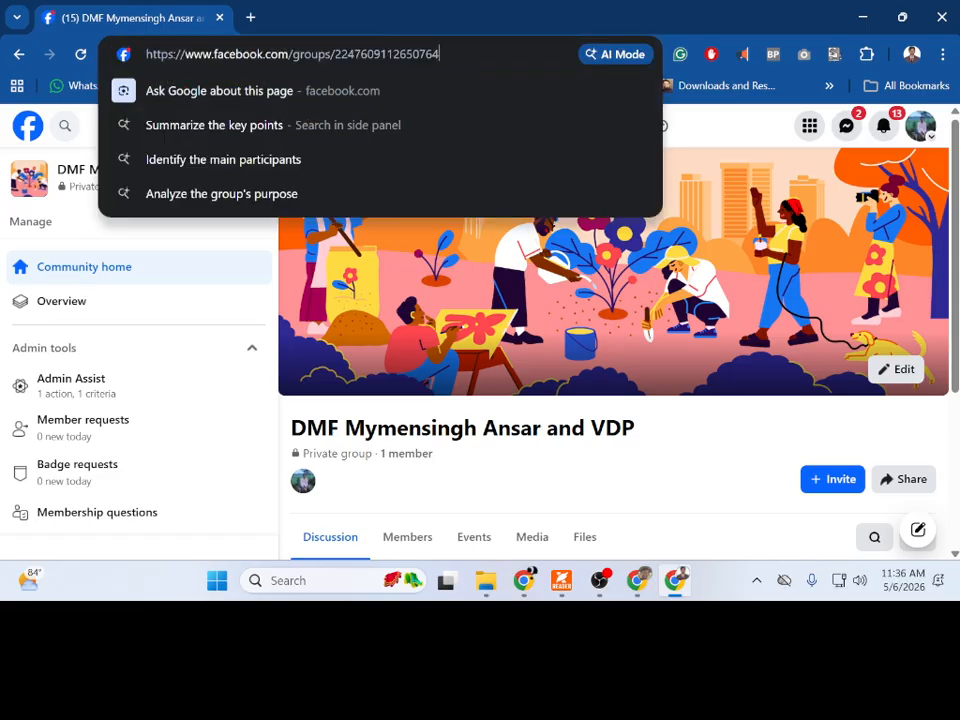
{"action": "left_click", "coordinate": [274, 337]}
{"action": "scroll", "coordinate": [273, 337], "scroll_direction": "down", "scroll_amount": 1}
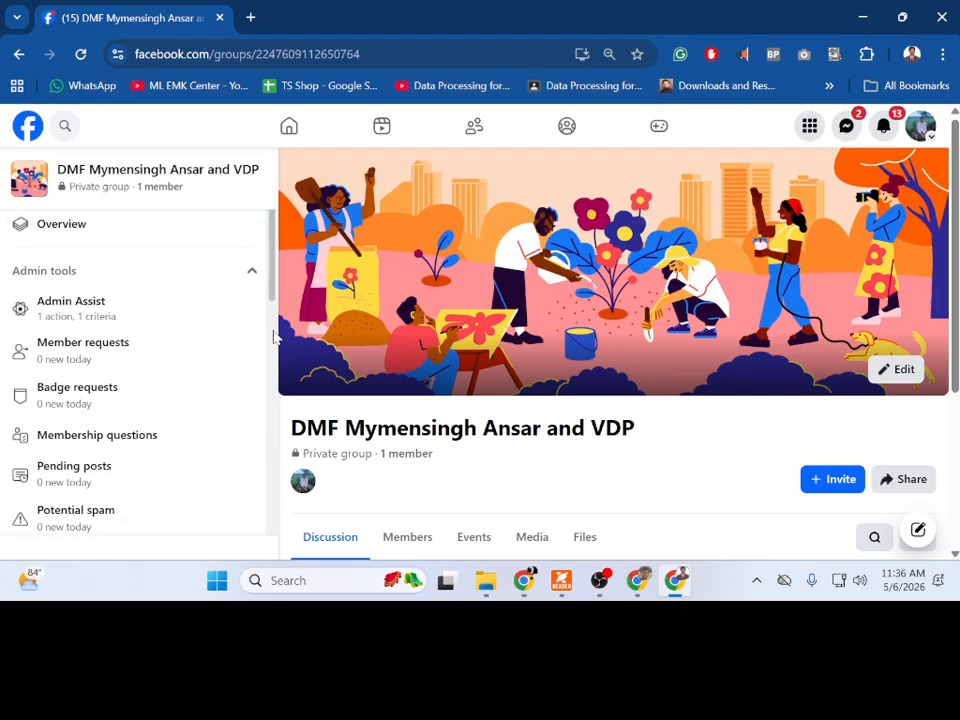
{"action": "scroll", "coordinate": [265, 354], "scroll_direction": "up", "scroll_amount": 1}
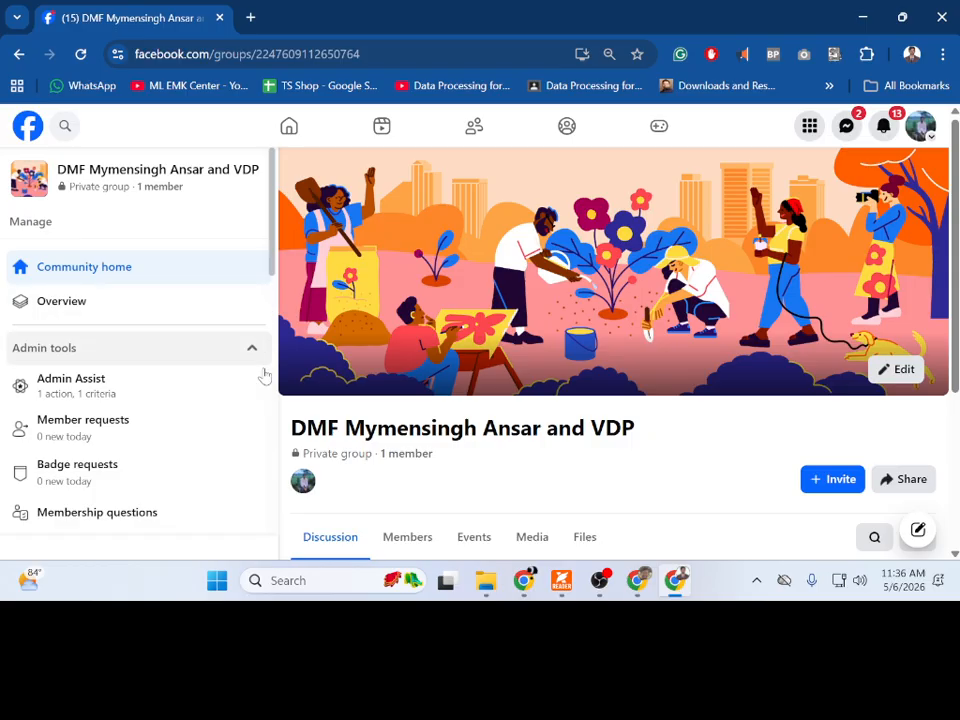
{"action": "scroll", "coordinate": [744, 481], "scroll_direction": "down", "scroll_amount": 1}
{"action": "scroll", "coordinate": [744, 481], "scroll_direction": "down", "scroll_amount": 1}
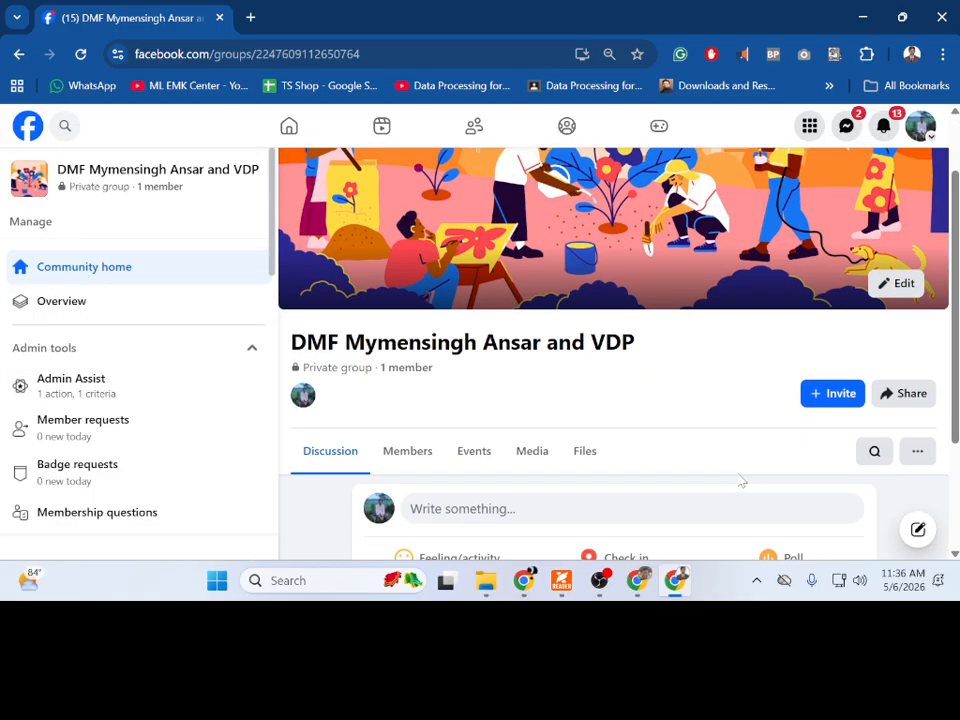
{"action": "scroll", "coordinate": [739, 480], "scroll_direction": "down", "scroll_amount": 3}
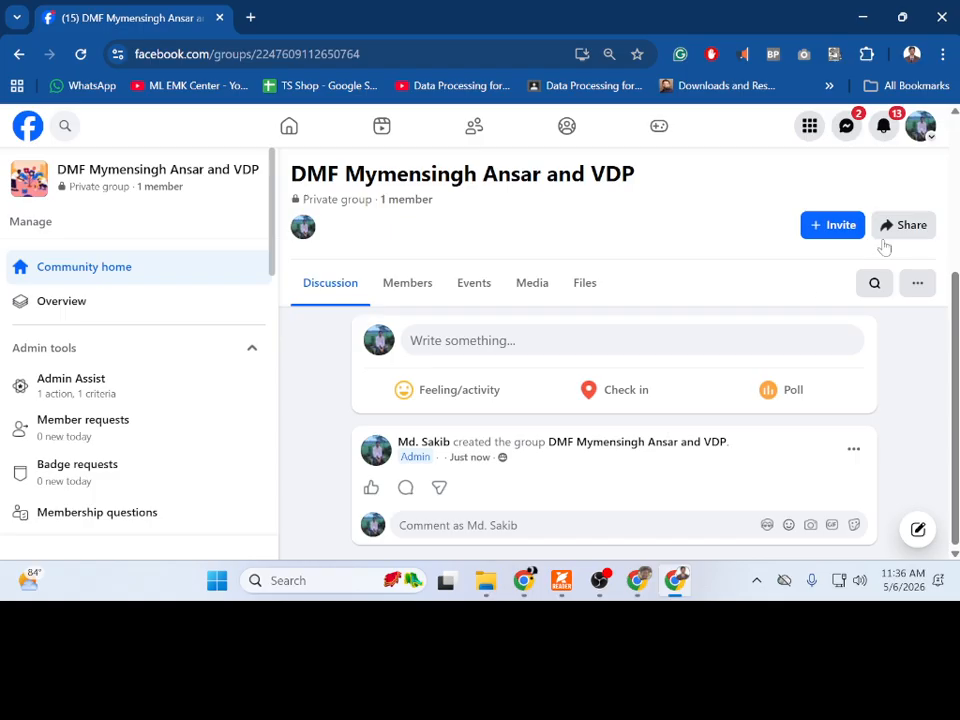
Step: Review the destinations available for sharing the group and close the Share dialog without sharing
{"action": "left_click", "coordinate": [914, 228]}
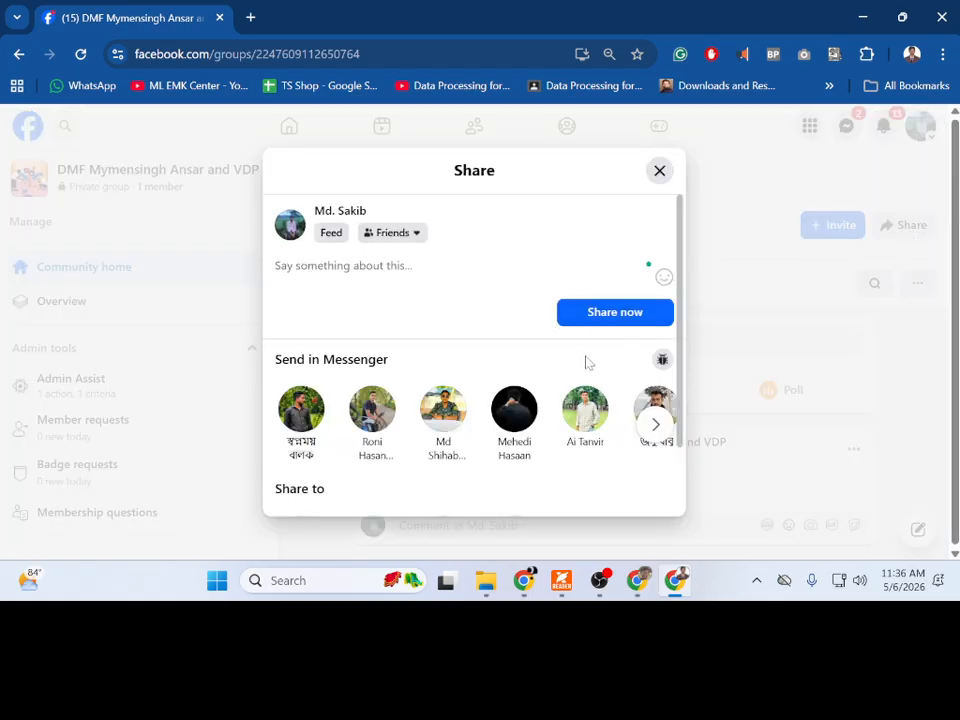
{"action": "scroll", "coordinate": [536, 319], "scroll_direction": "down", "scroll_amount": 1}
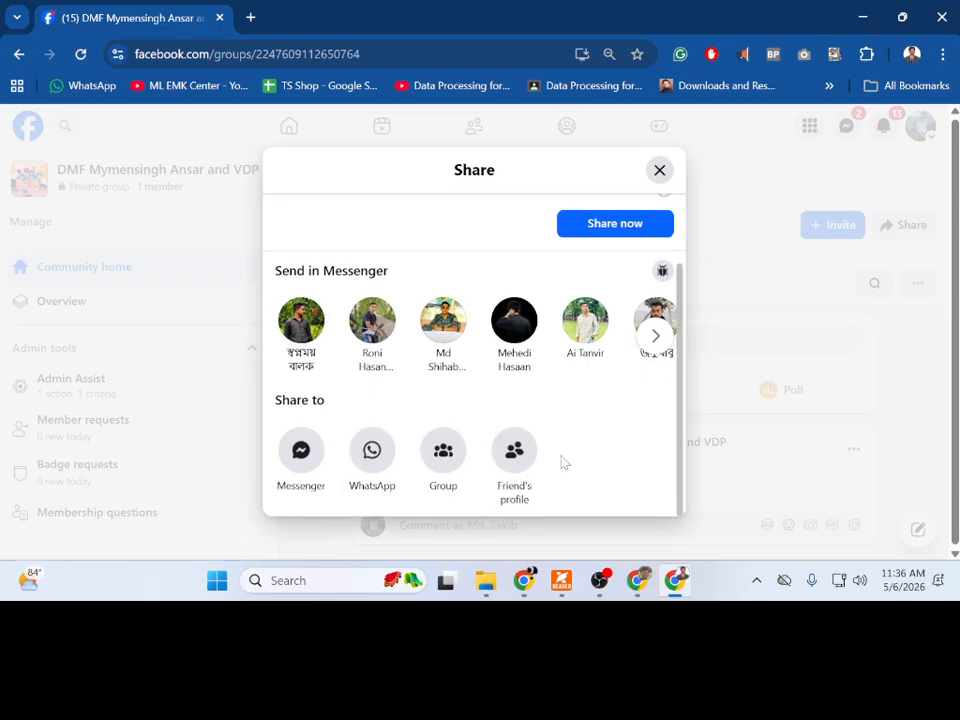
{"action": "left_click", "coordinate": [659, 173]}
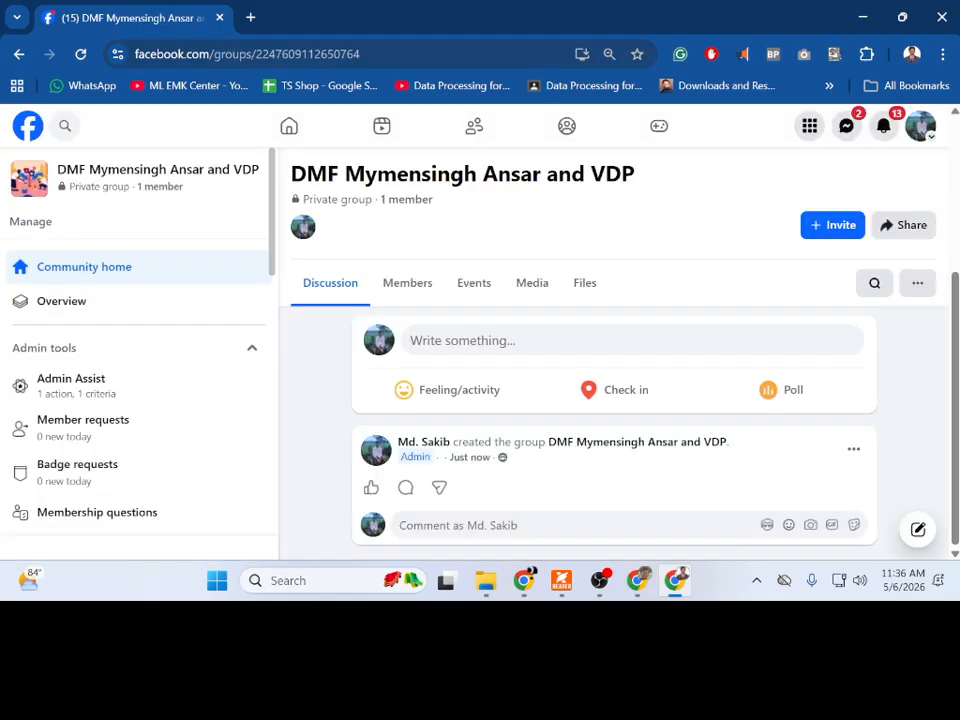
Step: Copy the group's web address and open the Mymensingh Ansar VDP class in Google Classroom in the other Chrome window
{"action": "left_click", "coordinate": [248, 54]}
{"action": "key", "text": "ctrl+c"}
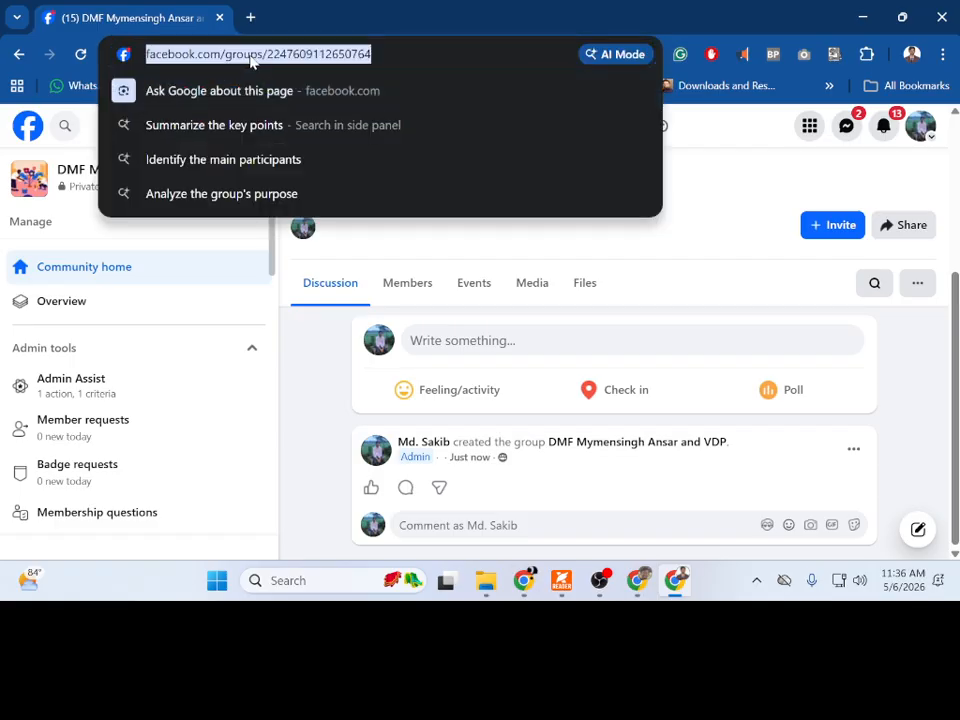
{"action": "mouse_move", "coordinate": [527, 586]}
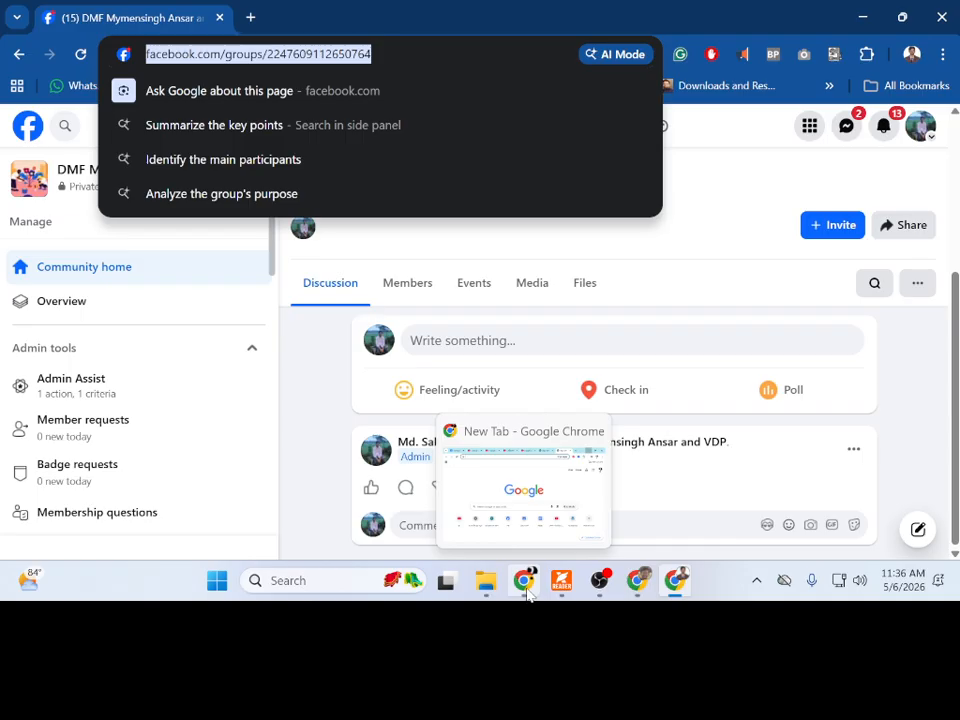
{"action": "left_click", "coordinate": [589, 26]}
{"action": "left_click", "coordinate": [552, 584]}
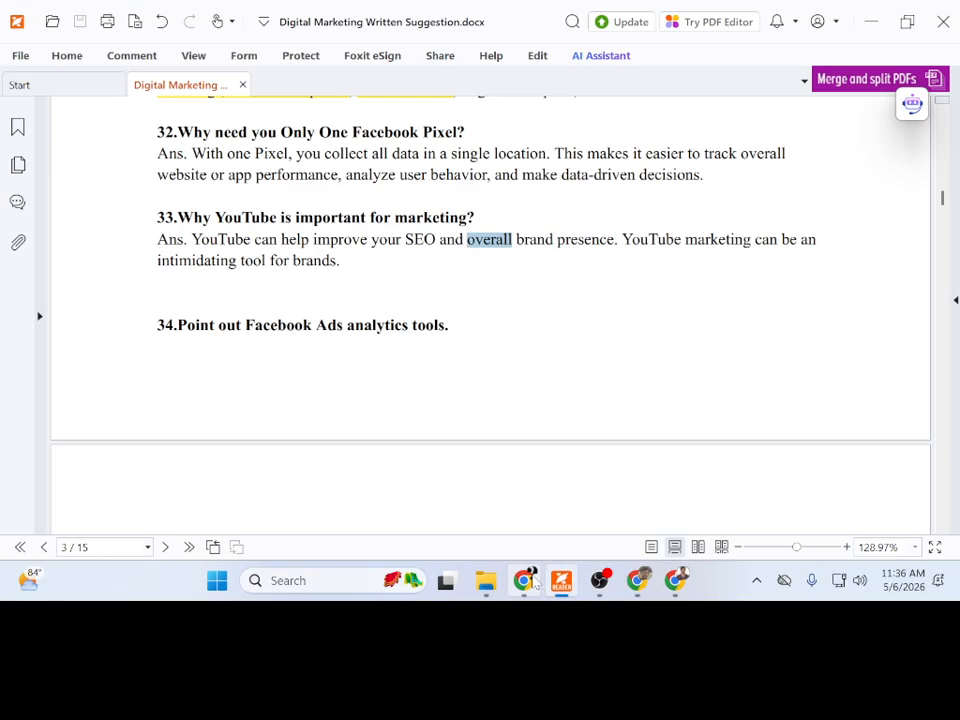
{"action": "left_click", "coordinate": [530, 582]}
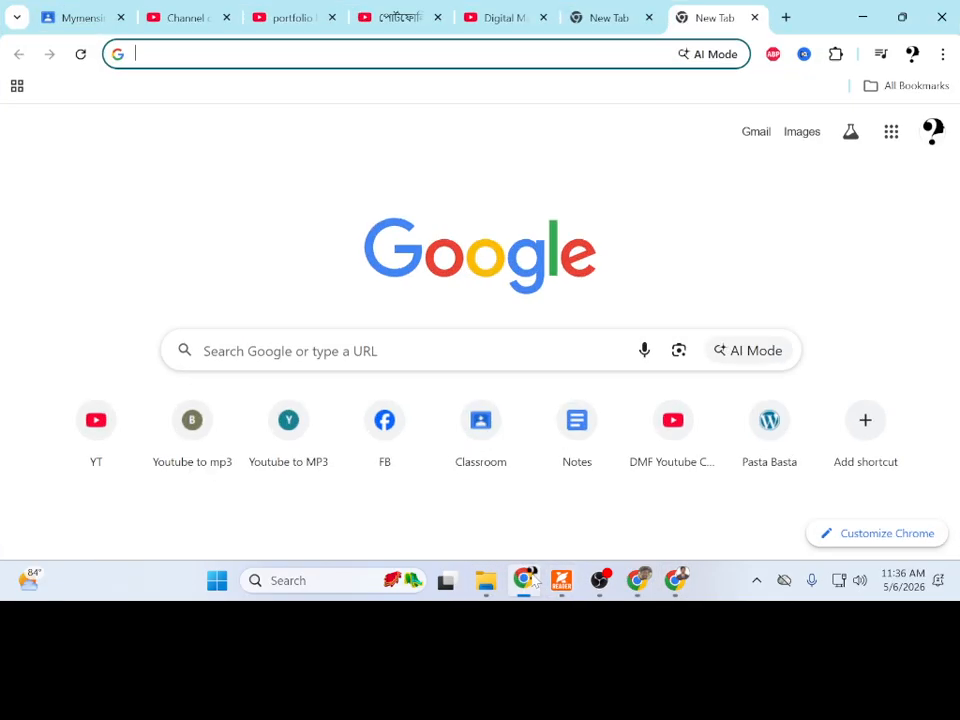
{"action": "left_click", "coordinate": [474, 450]}
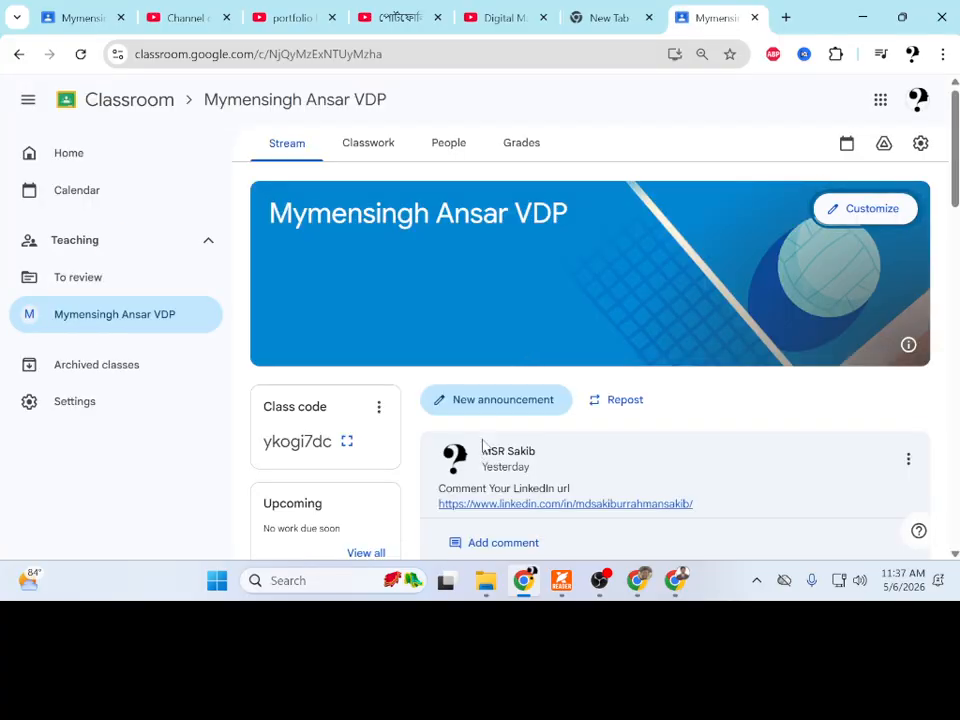
Step: Post a class announcement to all students reading "FB Group Link" with the copied group address on the following line
{"action": "left_click", "coordinate": [470, 399]}
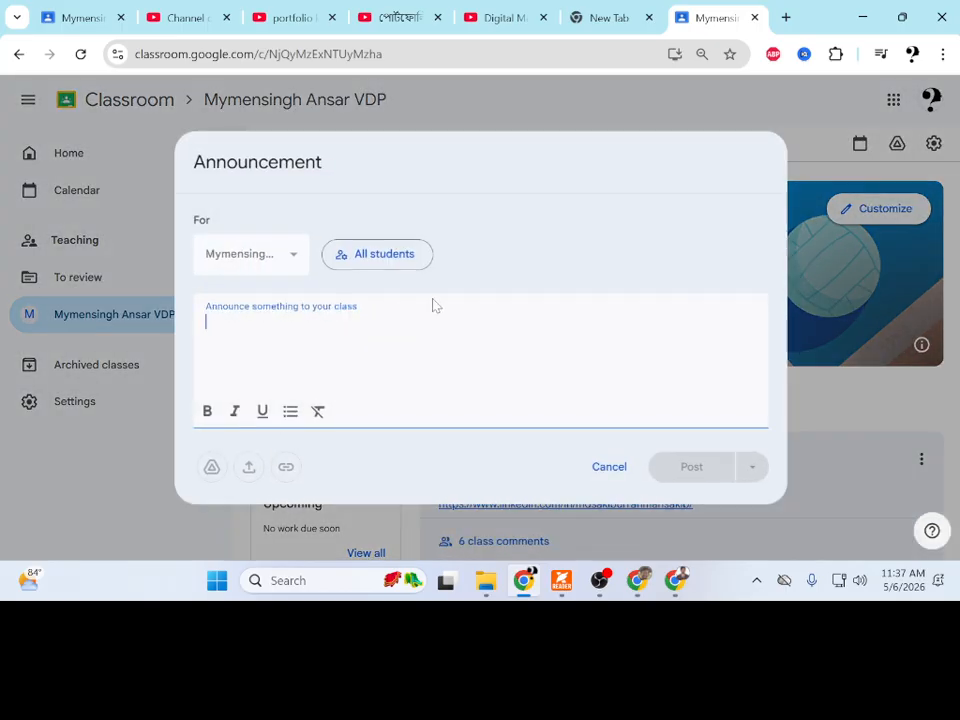
{"action": "type", "text": "FB Group Link"}
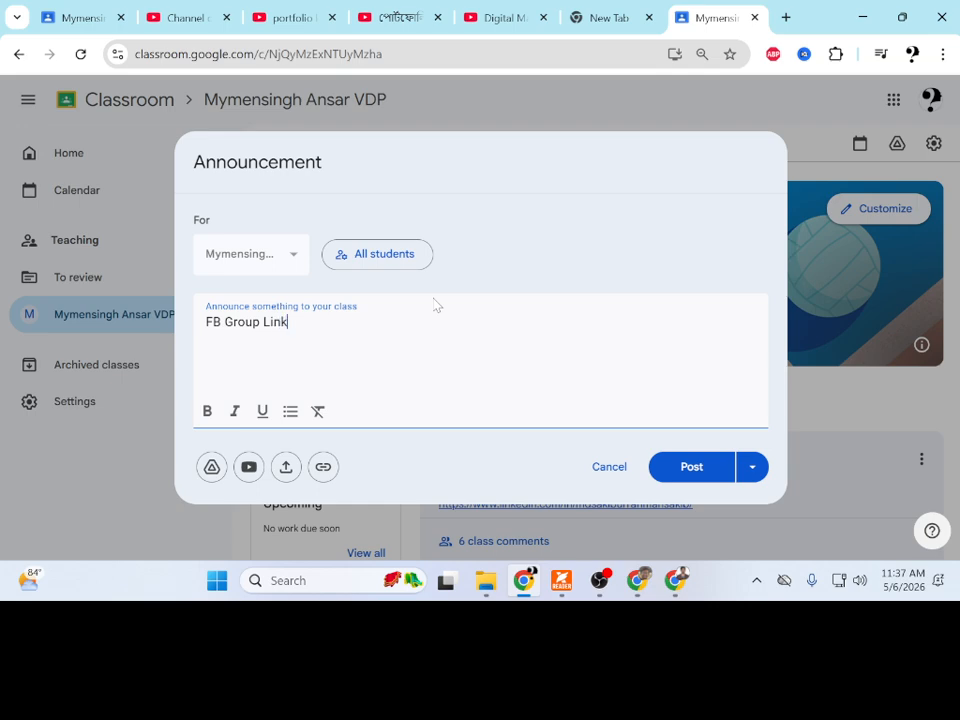
{"action": "key", "text": "Return"}
{"action": "key", "text": "ctrl+v"}
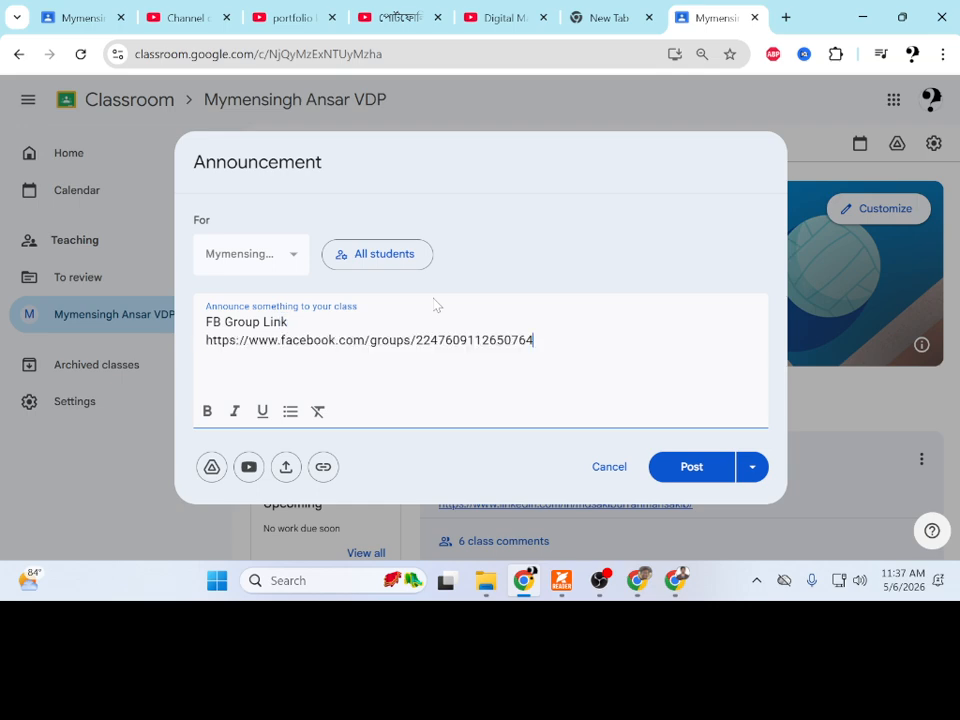
{"action": "left_click", "coordinate": [691, 469]}
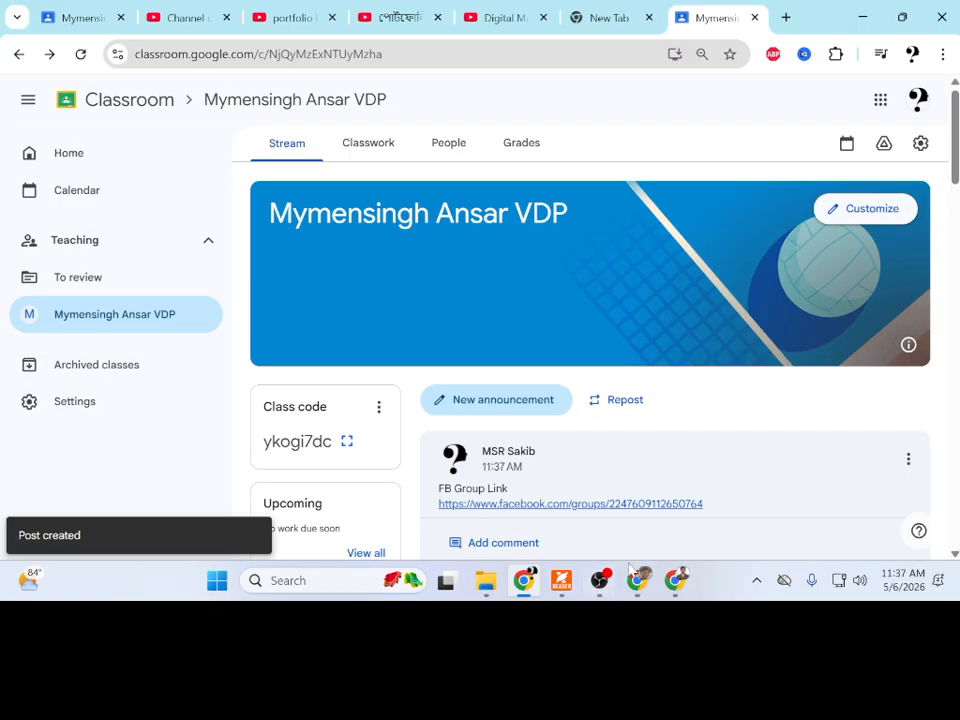
Step: Switch back to the Facebook group window, close the chat that popped up and reload the group page
{"action": "left_click", "coordinate": [676, 580]}
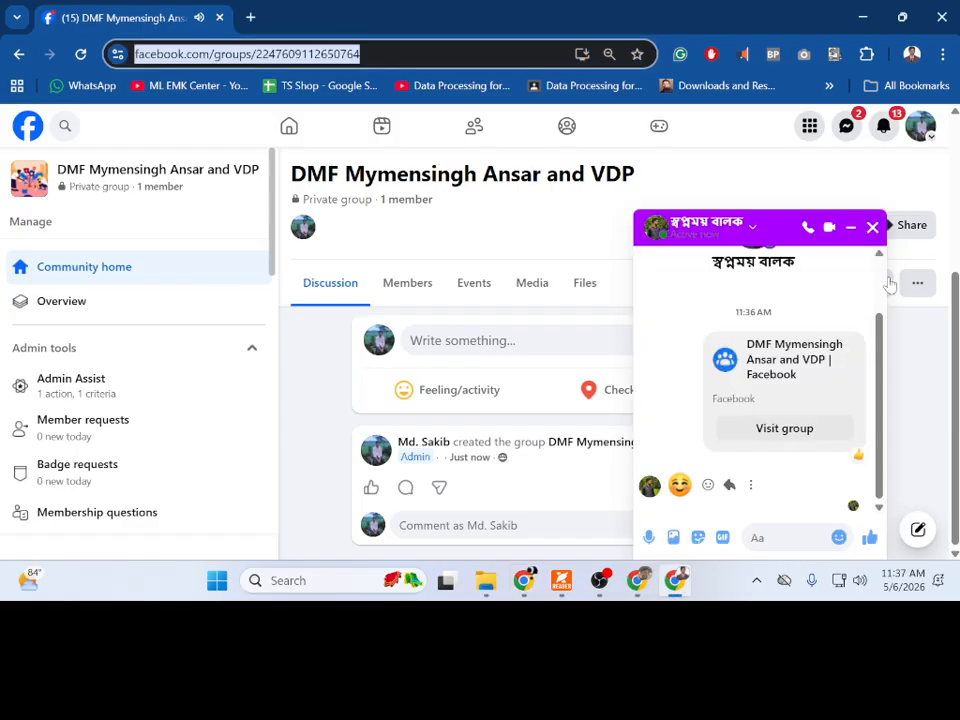
{"action": "left_click", "coordinate": [872, 227]}
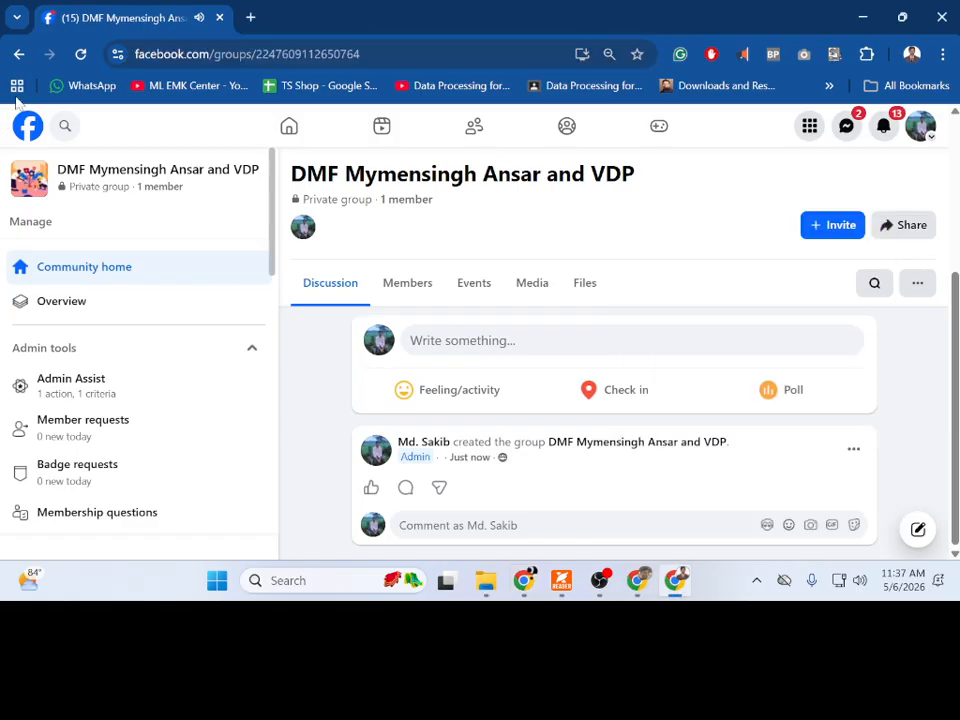
{"action": "left_click", "coordinate": [82, 54]}
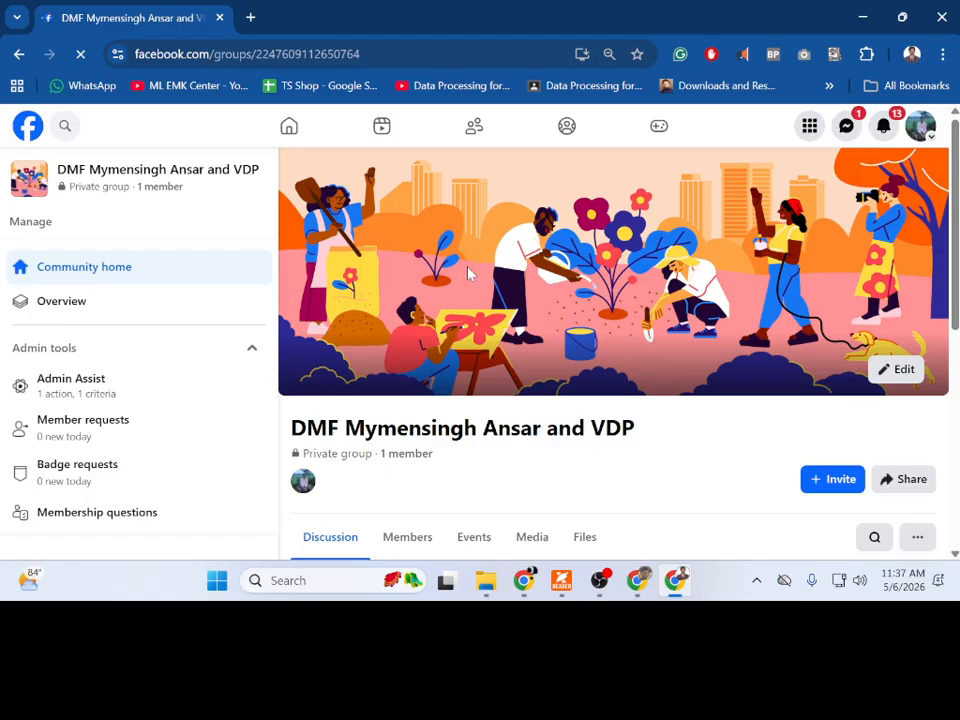
Step: Open the group's member list and examine the invited people, members, admins and contributors
{"action": "scroll", "coordinate": [471, 439], "scroll_direction": "down", "scroll_amount": 2}
{"action": "left_click", "coordinate": [420, 372]}
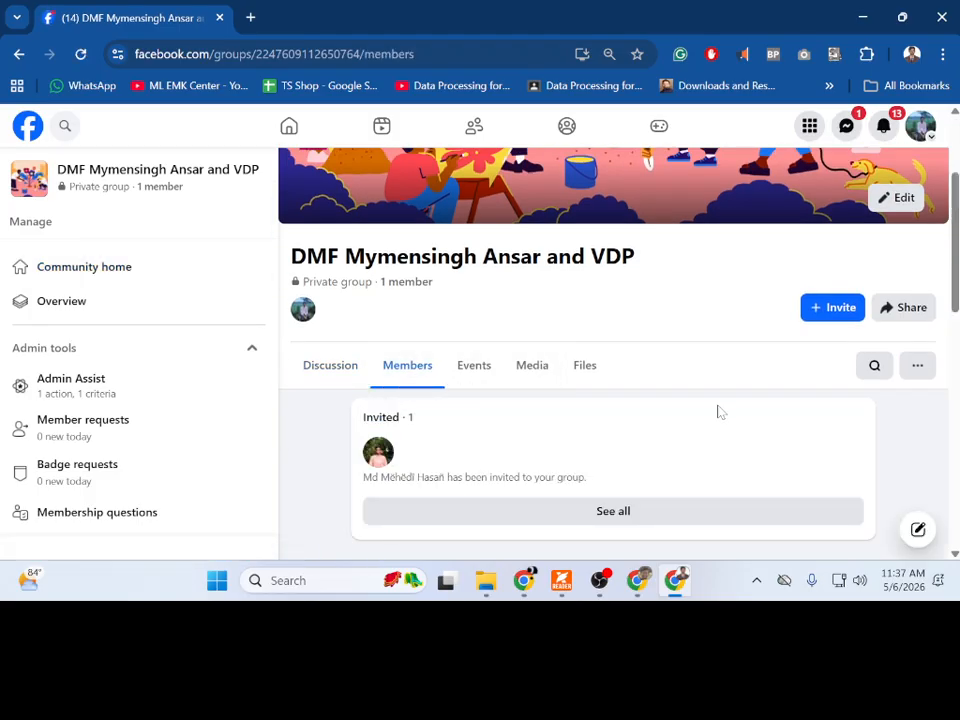
{"action": "scroll", "coordinate": [717, 411], "scroll_direction": "down", "scroll_amount": 3}
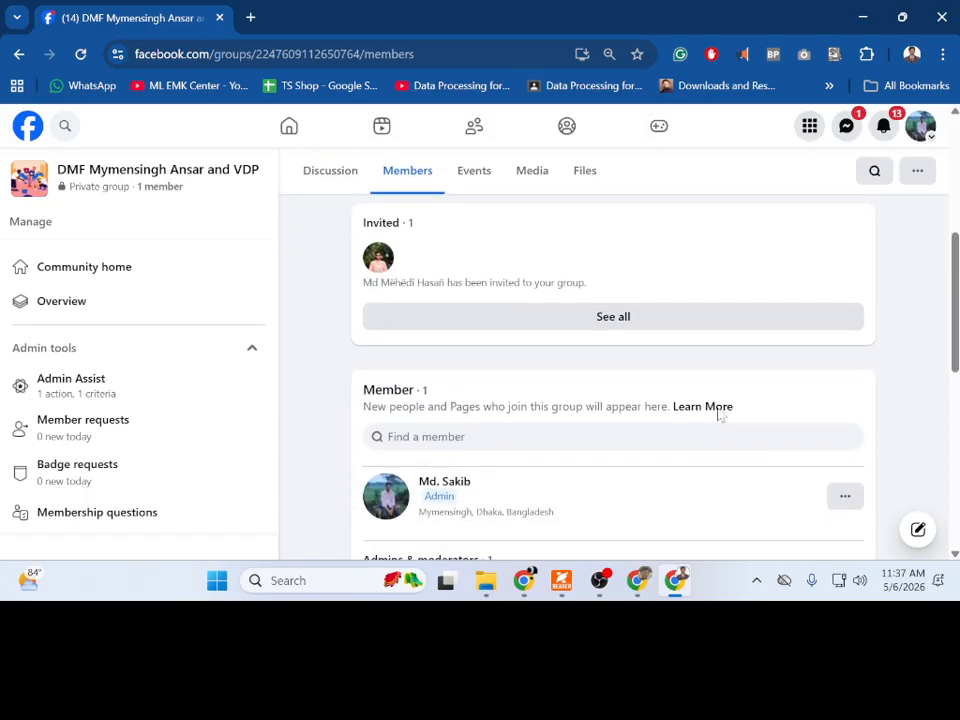
{"action": "scroll", "coordinate": [717, 414], "scroll_direction": "up", "scroll_amount": 2}
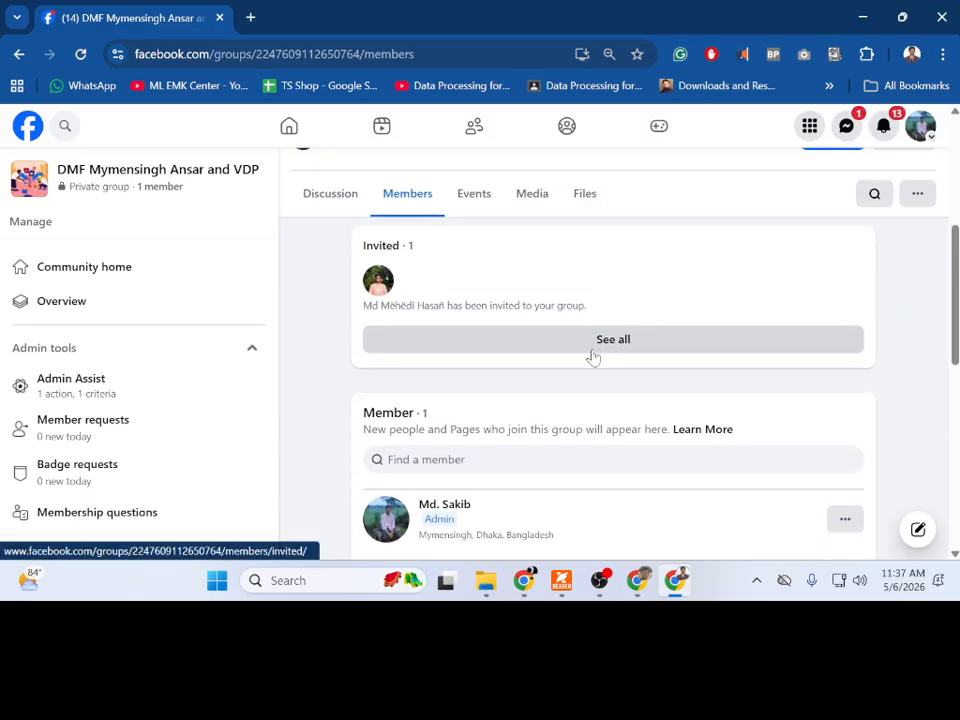
{"action": "scroll", "coordinate": [594, 356], "scroll_direction": "down", "scroll_amount": 3}
{"action": "scroll", "coordinate": [589, 437], "scroll_direction": "down", "scroll_amount": 3}
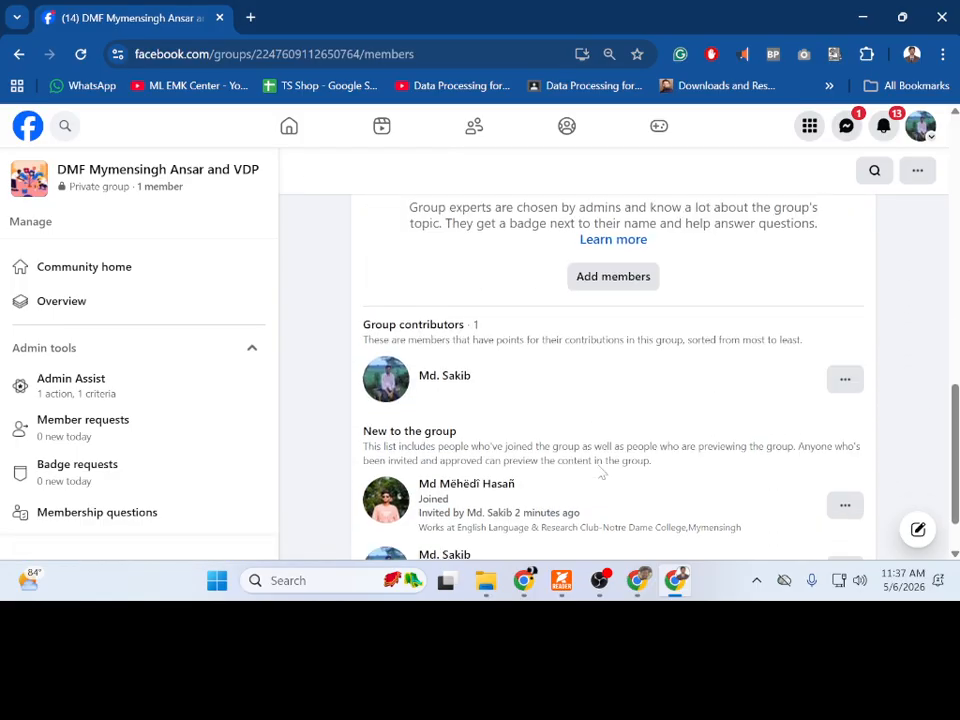
{"action": "scroll", "coordinate": [613, 380], "scroll_direction": "down", "scroll_amount": 1}
{"action": "scroll", "coordinate": [606, 482], "scroll_direction": "up", "scroll_amount": 10}
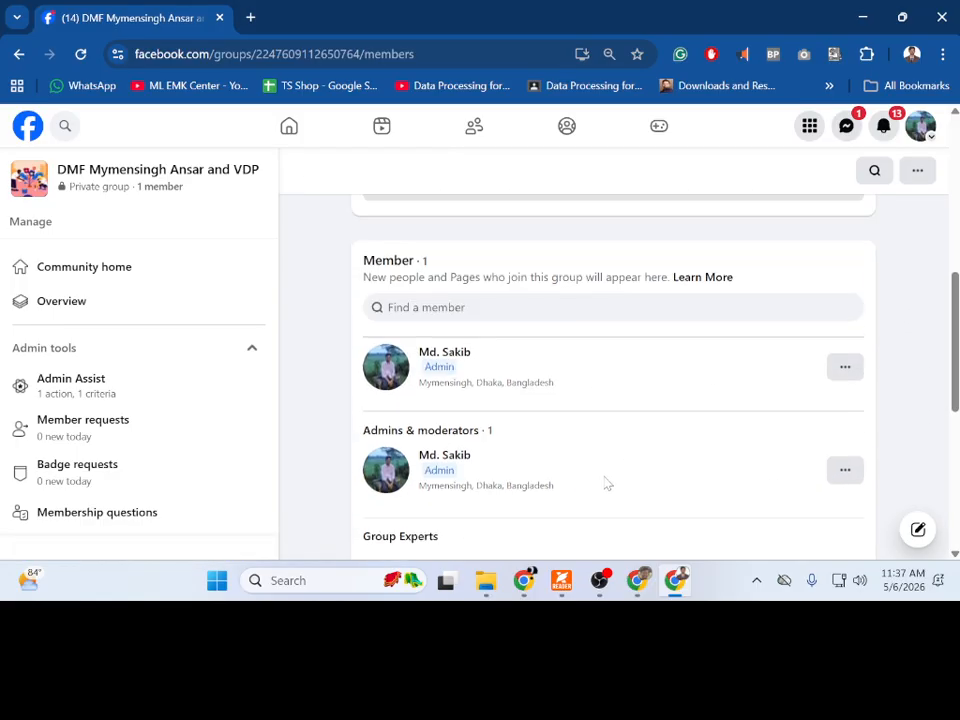
{"action": "scroll", "coordinate": [572, 484], "scroll_direction": "down", "scroll_amount": 3}
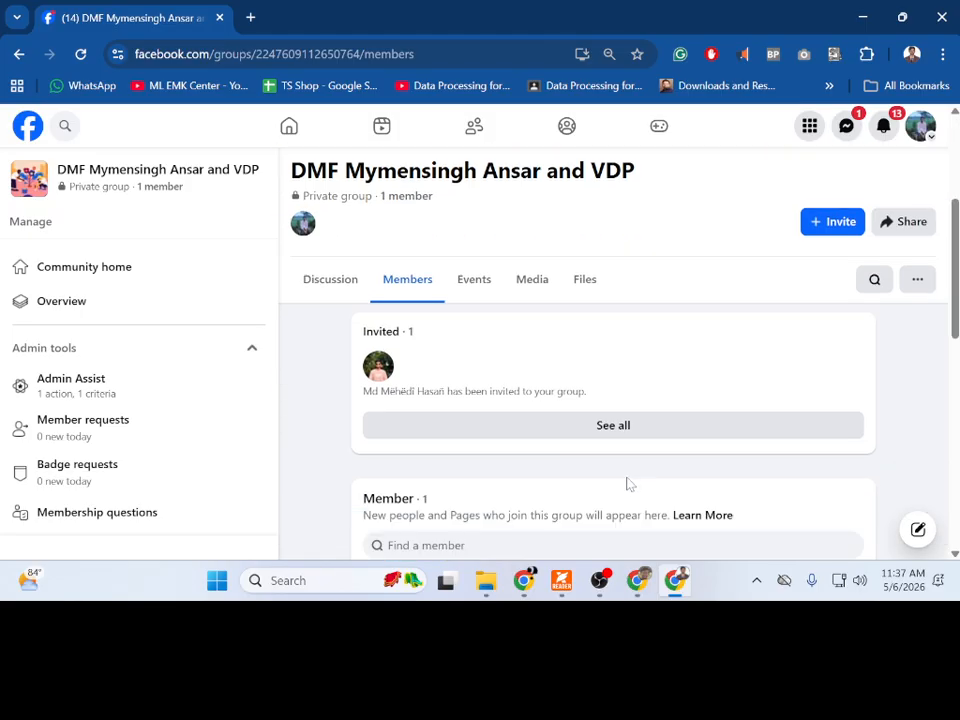
{"action": "scroll", "coordinate": [857, 298], "scroll_direction": "up", "scroll_amount": 2}
{"action": "scroll", "coordinate": [857, 298], "scroll_direction": "down", "scroll_amount": 2}
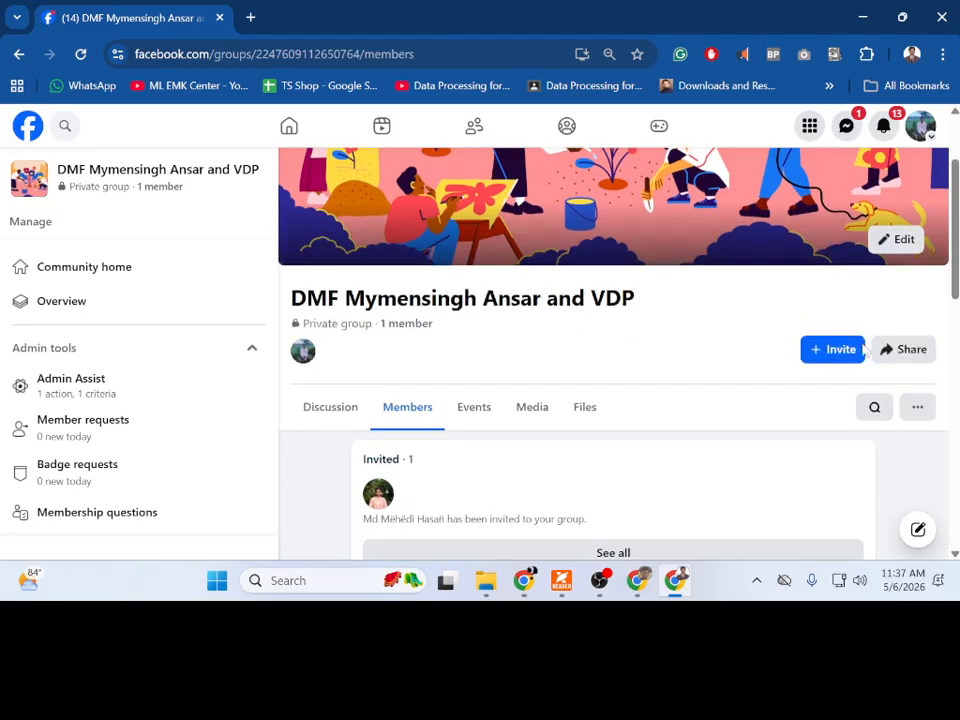
Step: Check the list of people new to the group and view the options available for the invited friend
{"action": "scroll", "coordinate": [710, 443], "scroll_direction": "down", "scroll_amount": 3}
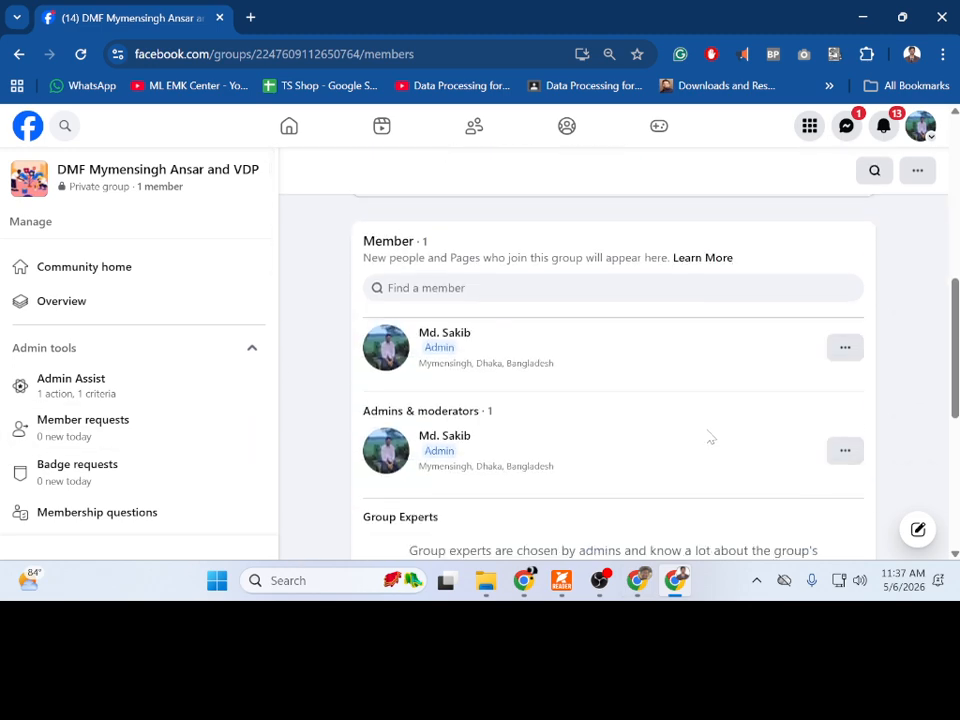
{"action": "scroll", "coordinate": [715, 414], "scroll_direction": "down", "scroll_amount": 3}
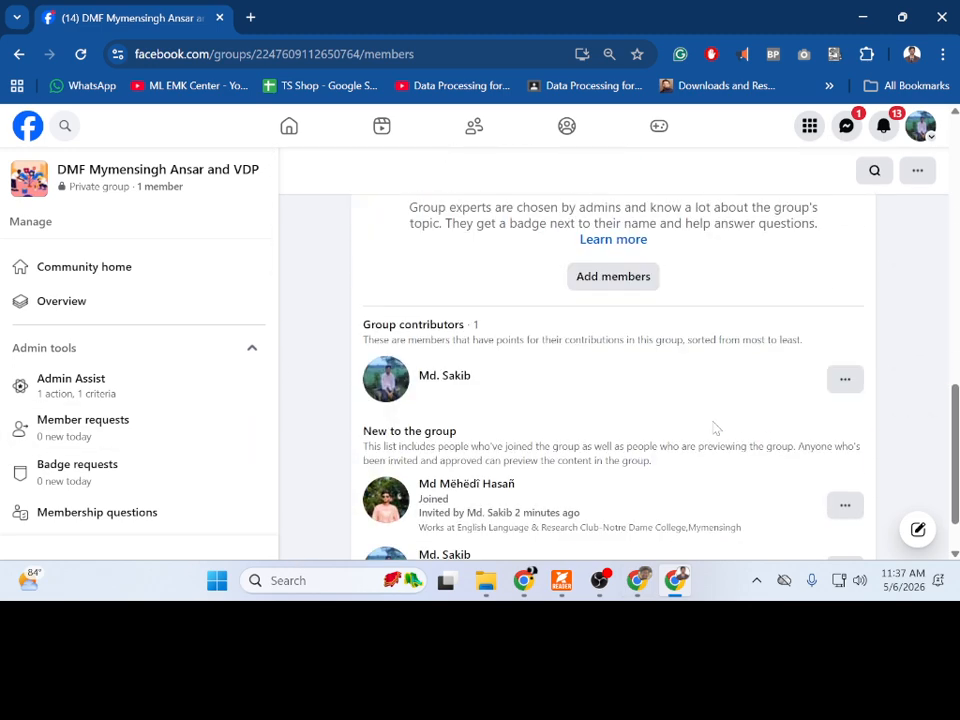
{"action": "scroll", "coordinate": [828, 466], "scroll_direction": "down", "scroll_amount": 1}
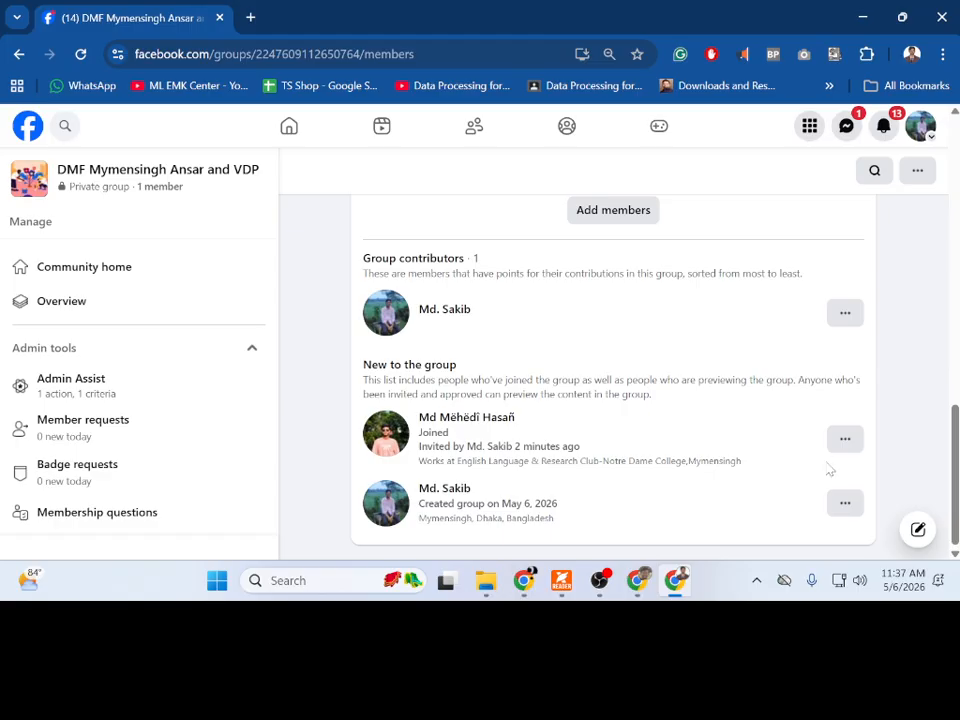
{"action": "left_click", "coordinate": [842, 446]}
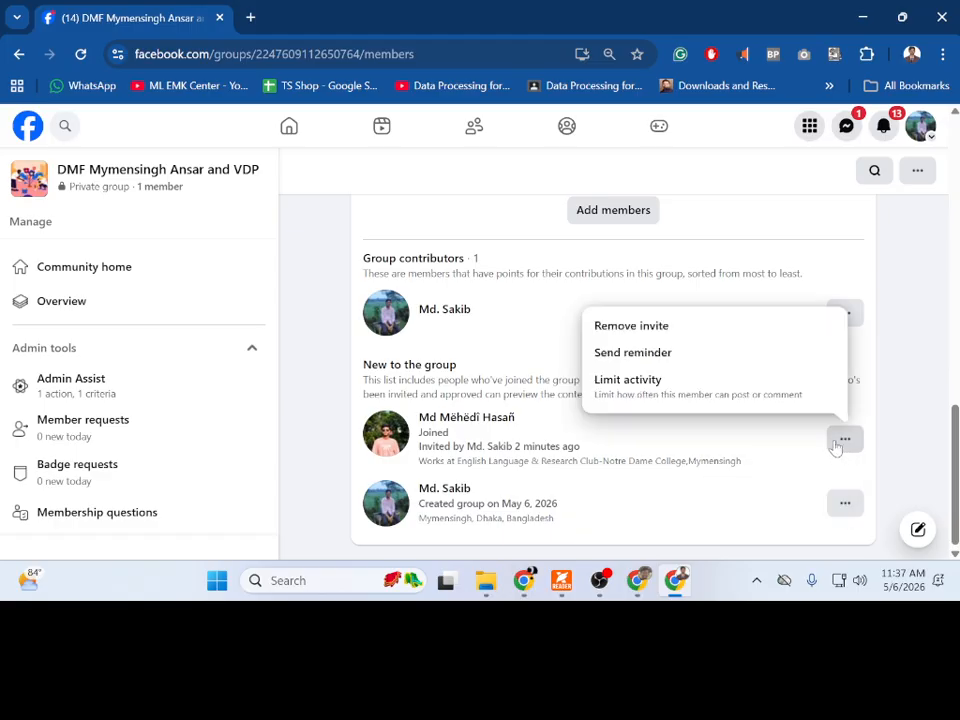
{"action": "left_click", "coordinate": [913, 379]}
Step: Open the Messenger chat list and dismiss the request to restore missing chat history
{"action": "left_click", "coordinate": [846, 127]}
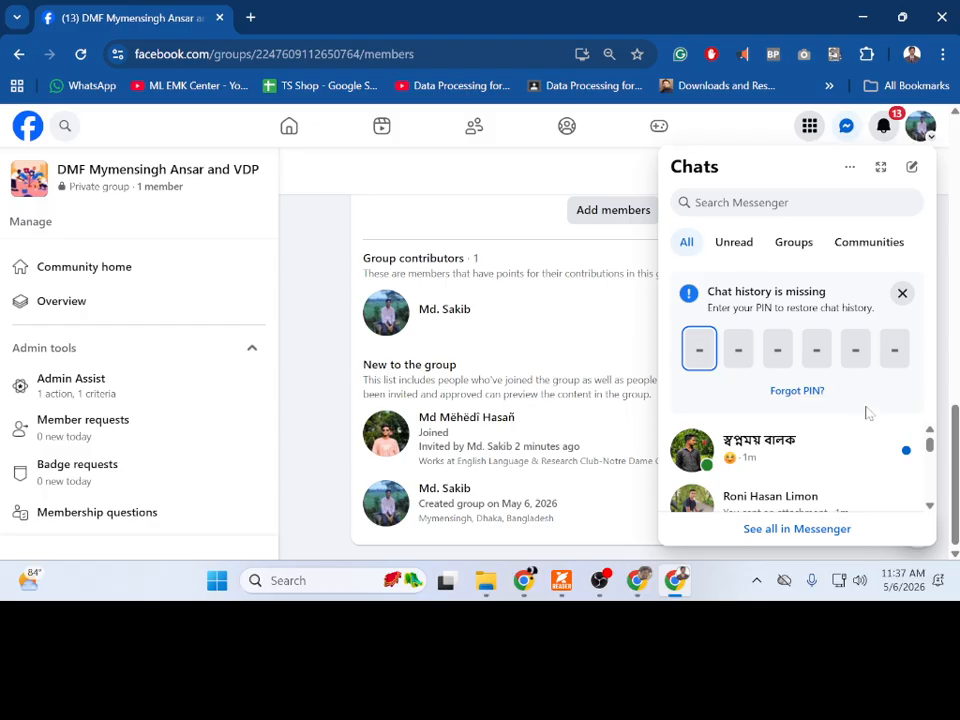
{"action": "left_click", "coordinate": [902, 294]}
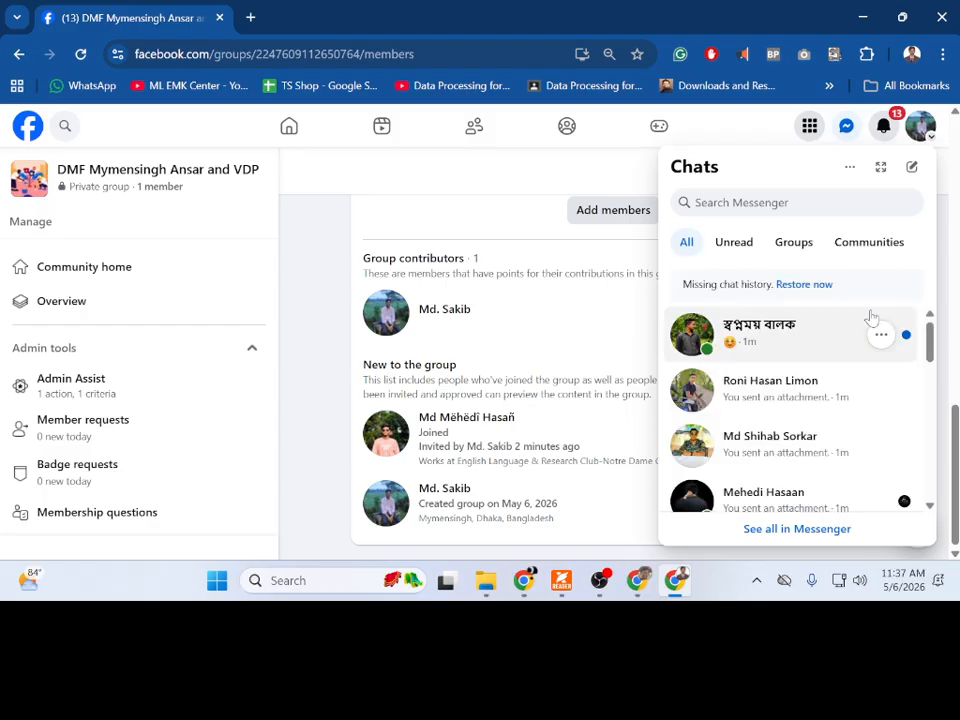
Step: Read the unread Messenger reply to the shared group link and close that chat
{"action": "left_click", "coordinate": [798, 351]}
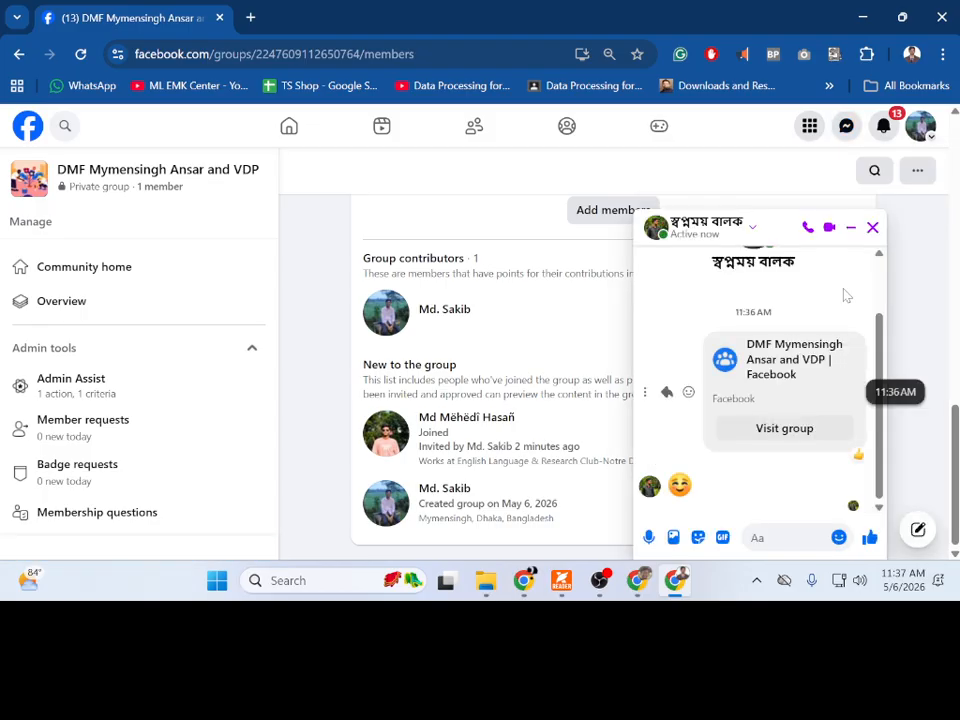
{"action": "left_click", "coordinate": [871, 228]}
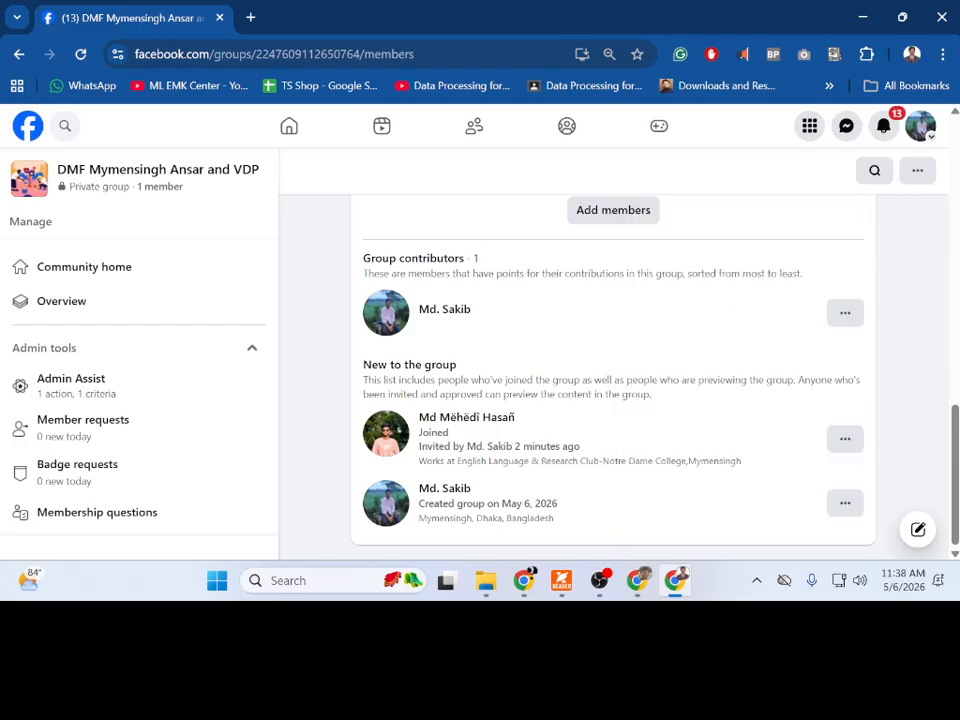
Step: Examine the group's additional options on the members page, from member requests to group deletion, and close them
{"action": "scroll", "coordinate": [583, 399], "scroll_direction": "up", "scroll_amount": 5}
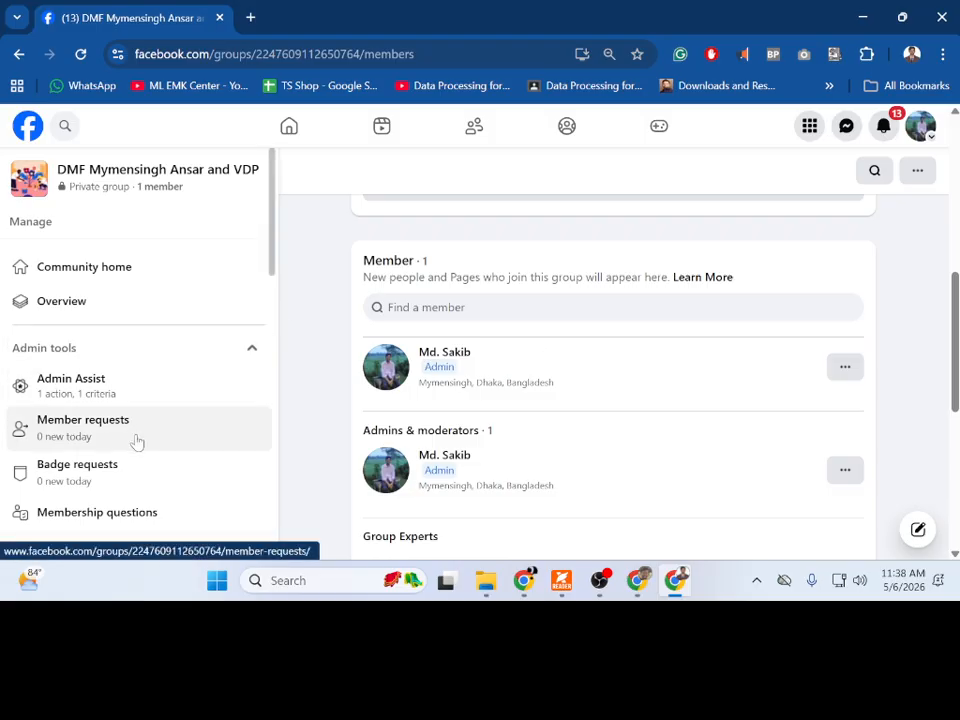
{"action": "scroll", "coordinate": [656, 231], "scroll_direction": "up", "scroll_amount": 3}
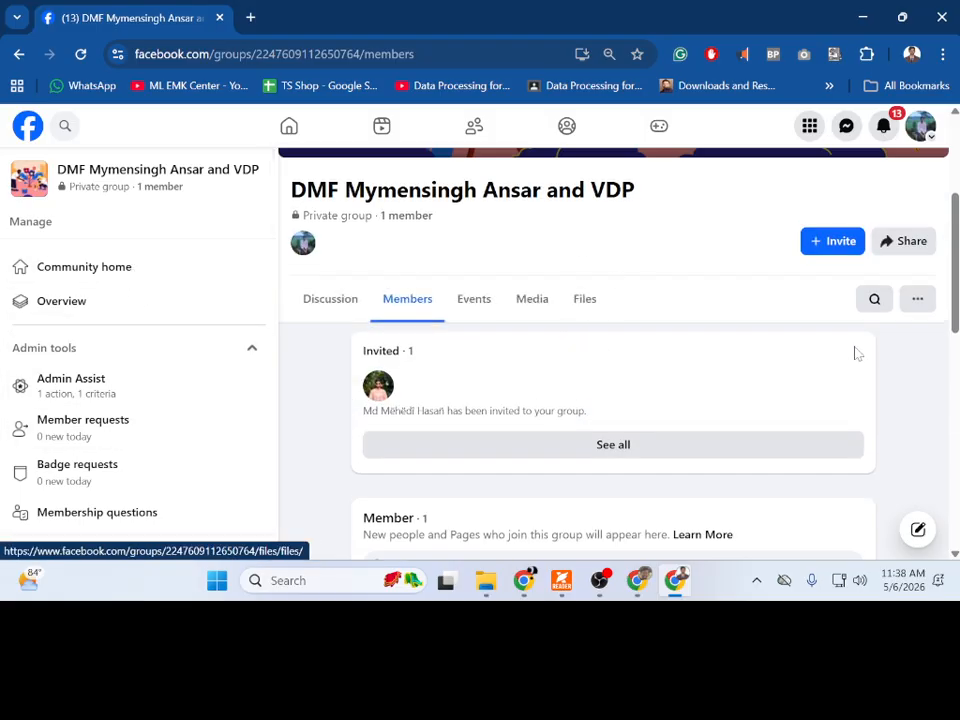
{"action": "left_click", "coordinate": [915, 300]}
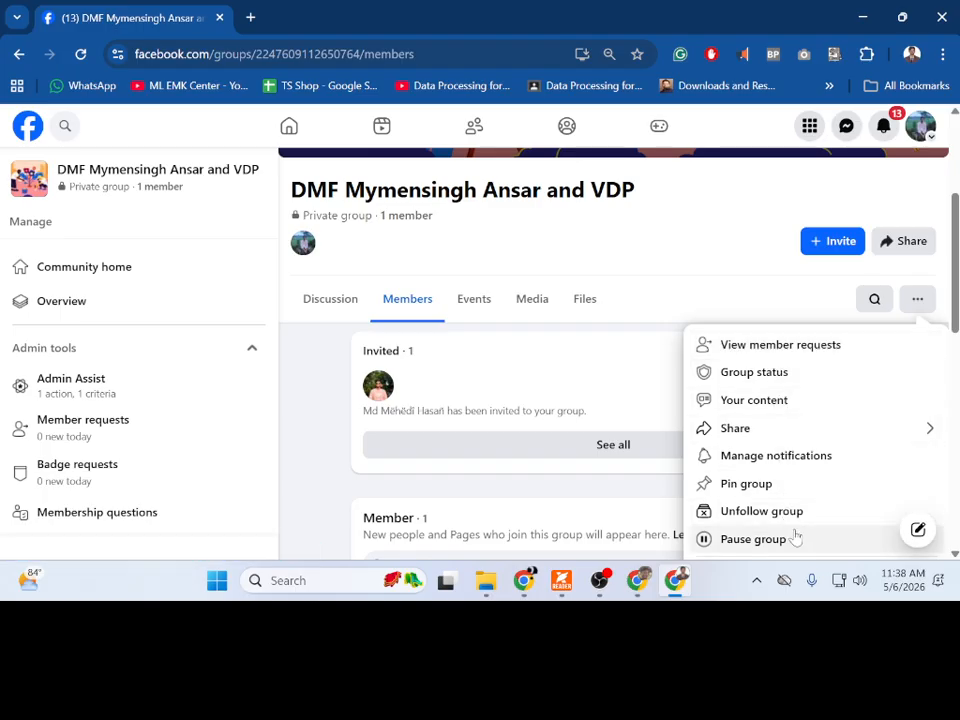
{"action": "scroll", "coordinate": [772, 500], "scroll_direction": "down", "scroll_amount": 1}
{"action": "scroll", "coordinate": [766, 482], "scroll_direction": "down", "scroll_amount": 1}
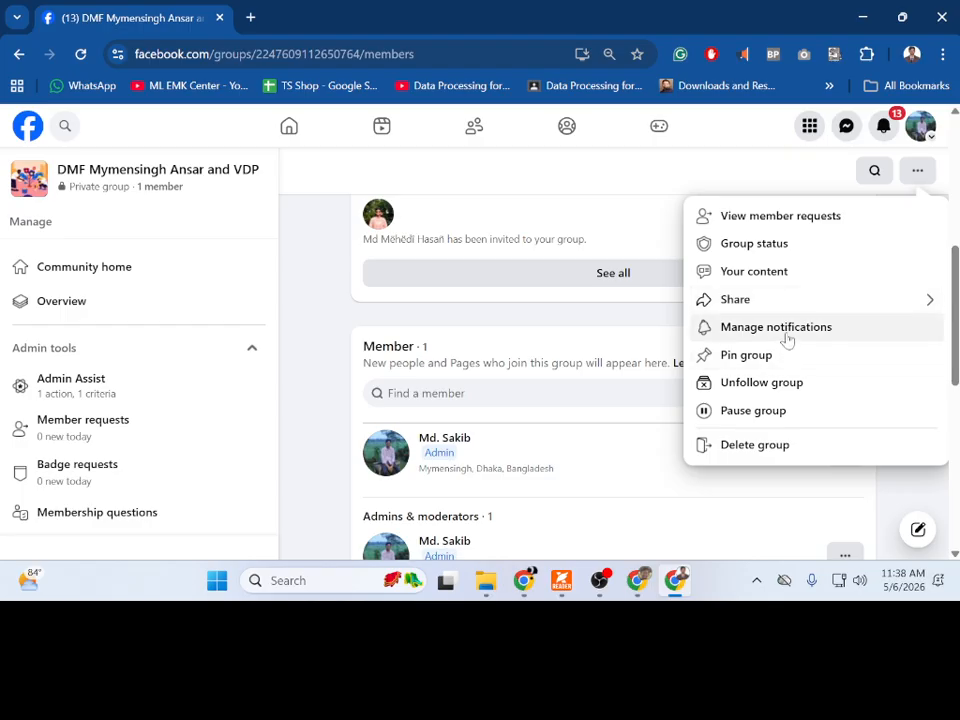
{"action": "left_click", "coordinate": [912, 484]}
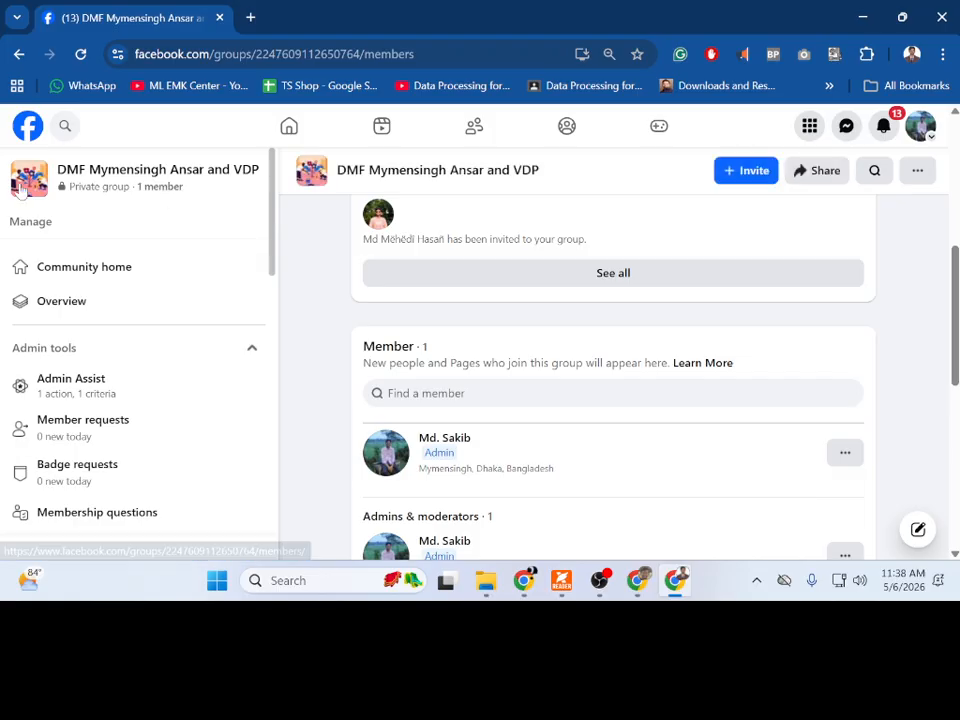
Step: Return to the group's community home and view the membership questions page
{"action": "left_click", "coordinate": [84, 266]}
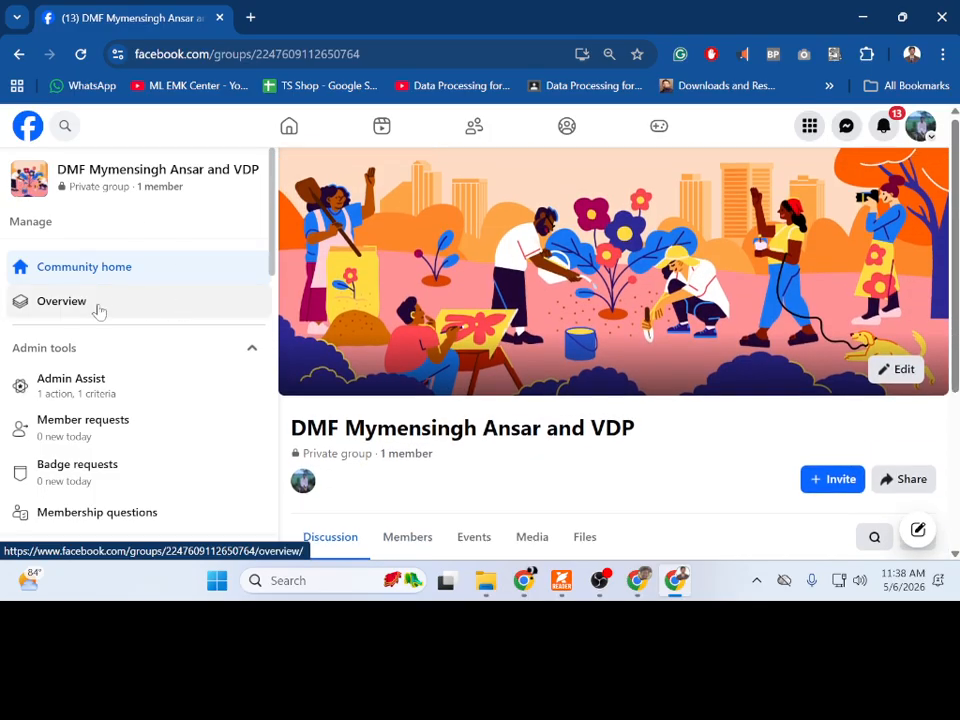
{"action": "scroll", "coordinate": [96, 311], "scroll_direction": "down", "scroll_amount": 2}
{"action": "scroll", "coordinate": [129, 372], "scroll_direction": "down", "scroll_amount": 1}
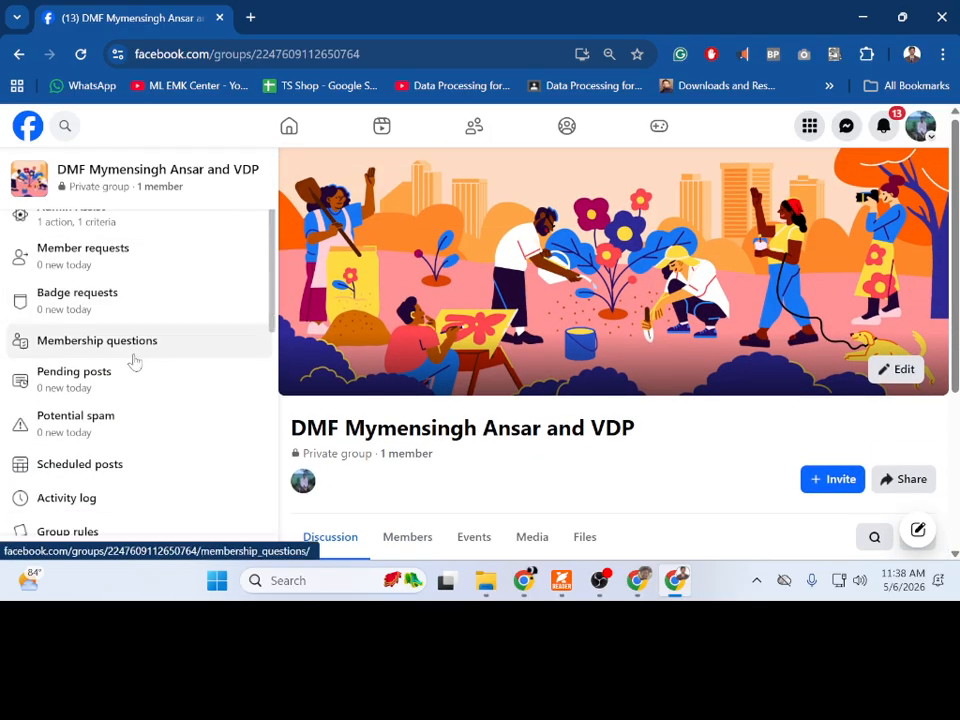
{"action": "left_click", "coordinate": [145, 356]}
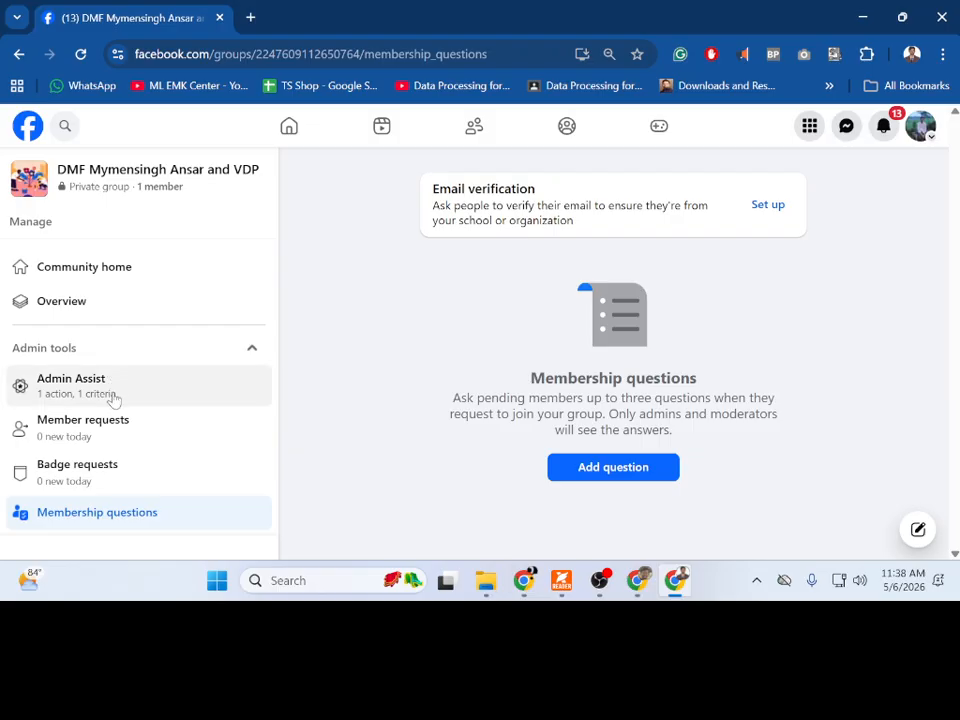
Step: Open the group settings and save the Hide group setting as Visible
{"action": "scroll", "coordinate": [118, 398], "scroll_direction": "down", "scroll_amount": 4}
{"action": "scroll", "coordinate": [122, 444], "scroll_direction": "down", "scroll_amount": 3}
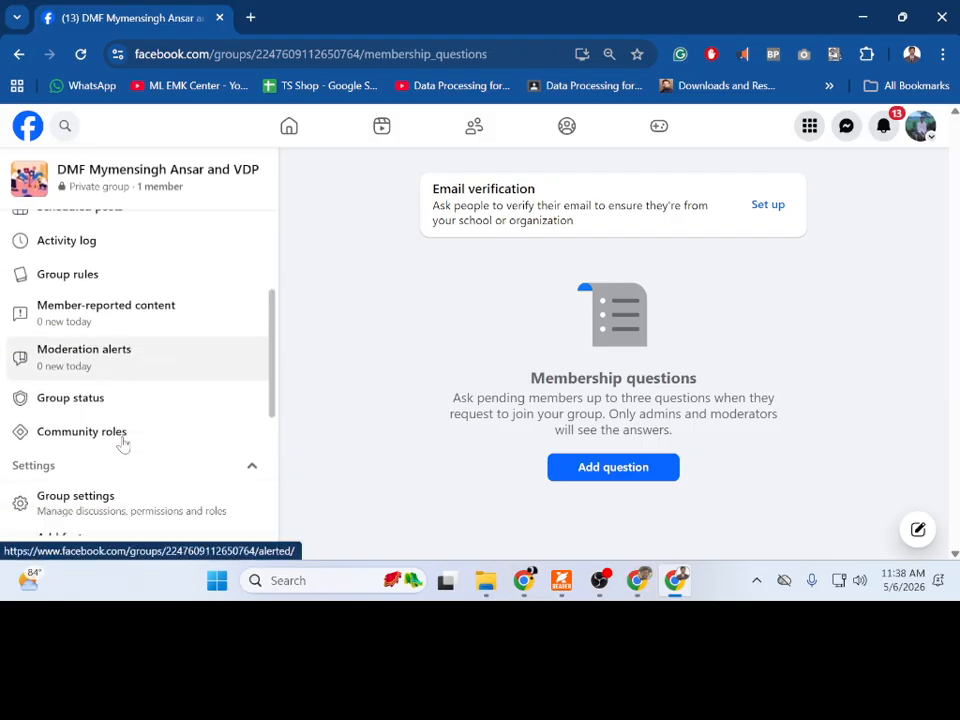
{"action": "left_click", "coordinate": [124, 336]}
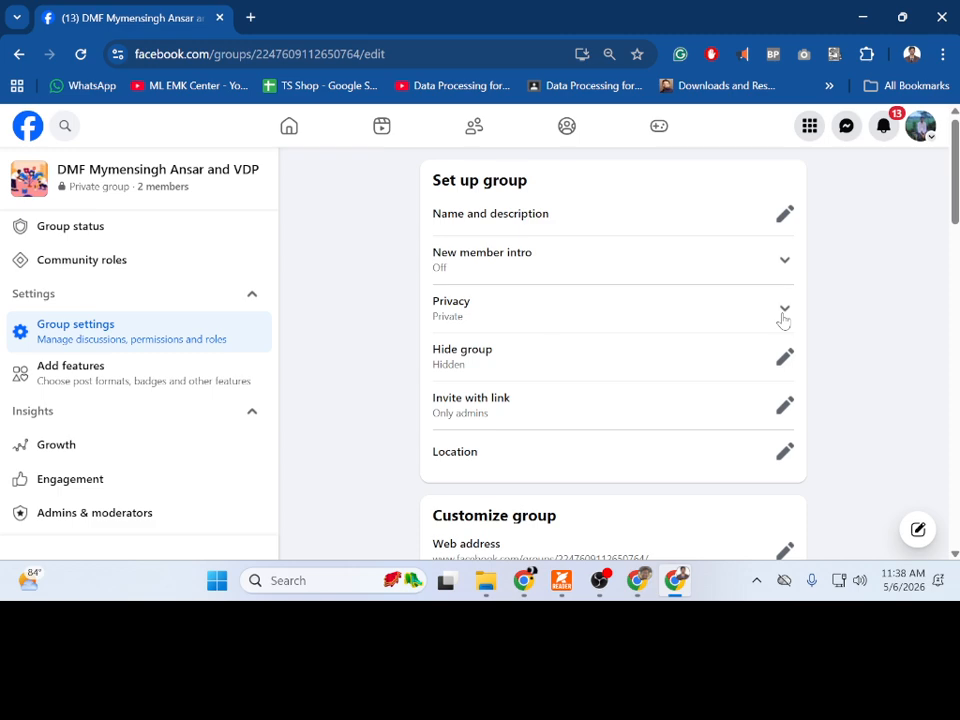
{"action": "left_click", "coordinate": [783, 361]}
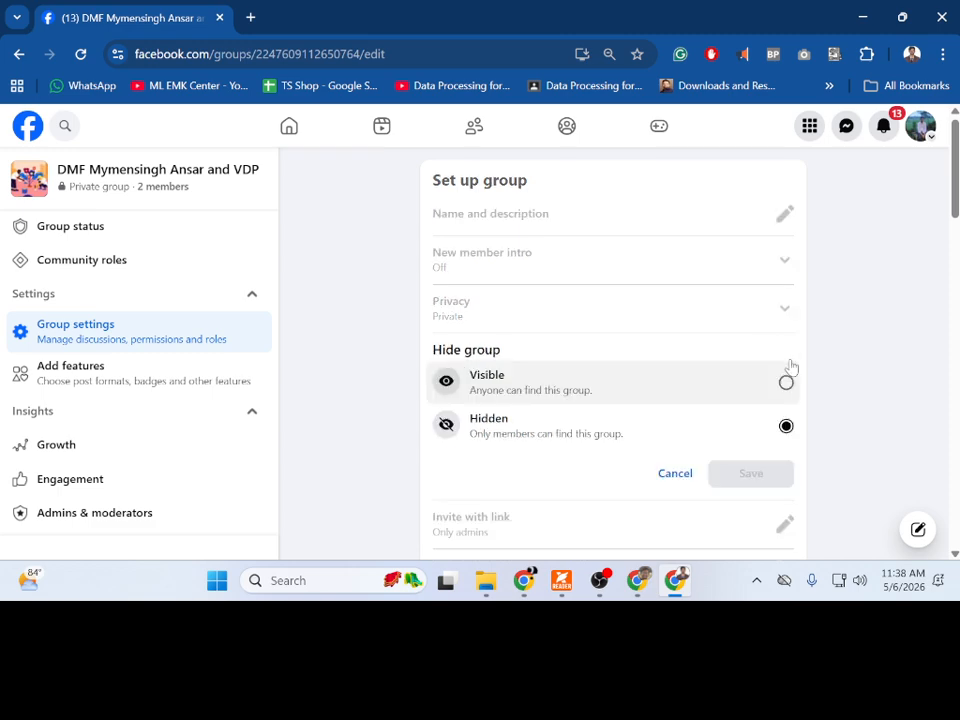
{"action": "left_click", "coordinate": [680, 394]}
{"action": "left_click", "coordinate": [740, 473]}
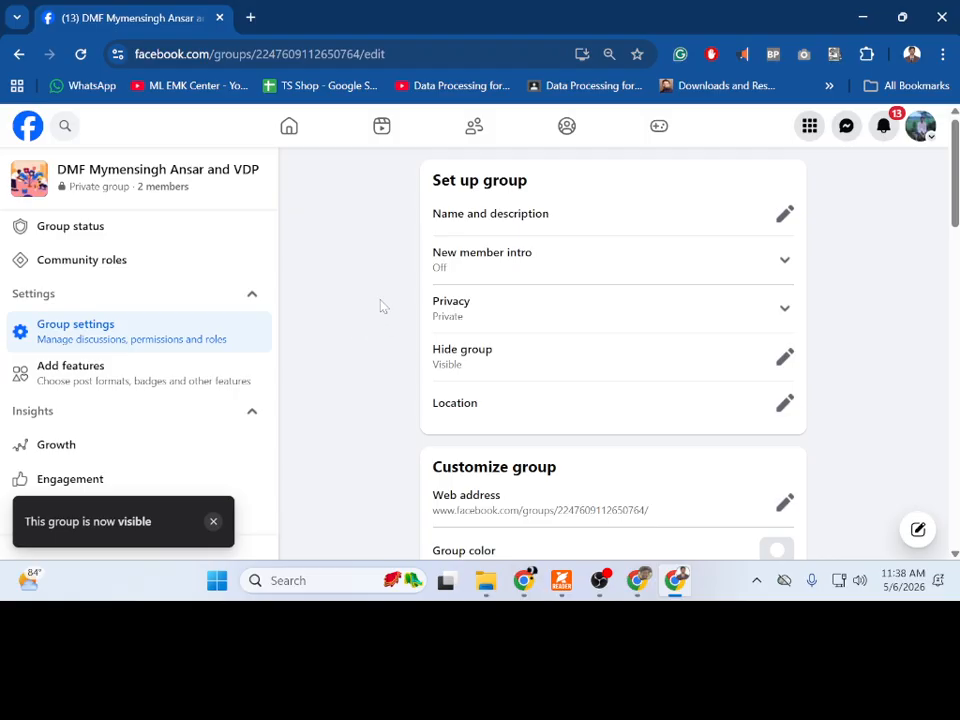
Step: Customize the group's web address as dmfmymansarbatch3 and save it
{"action": "scroll", "coordinate": [376, 295], "scroll_direction": "down", "scroll_amount": 2}
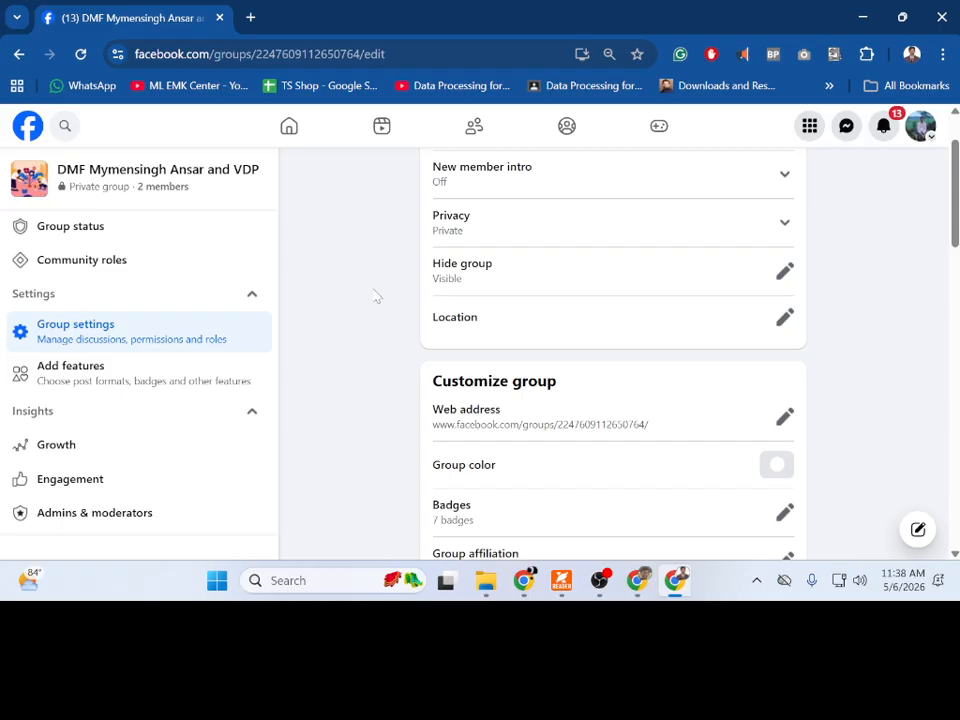
{"action": "scroll", "coordinate": [377, 297], "scroll_direction": "down", "scroll_amount": 2}
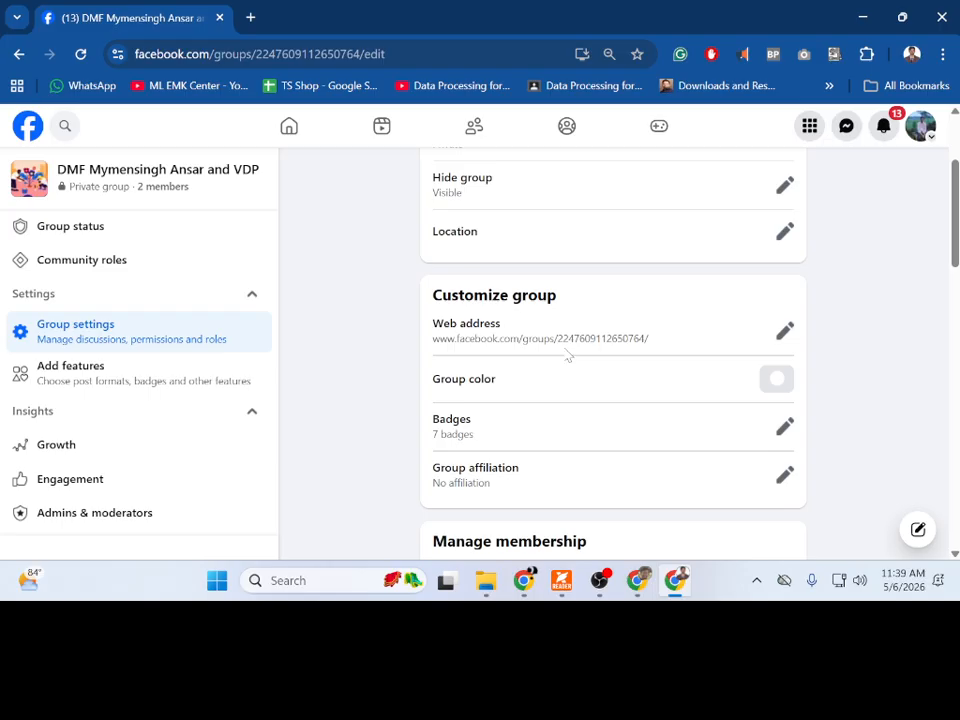
{"action": "left_click_drag", "start_coordinate": [557, 338], "coordinate": [657, 347]}
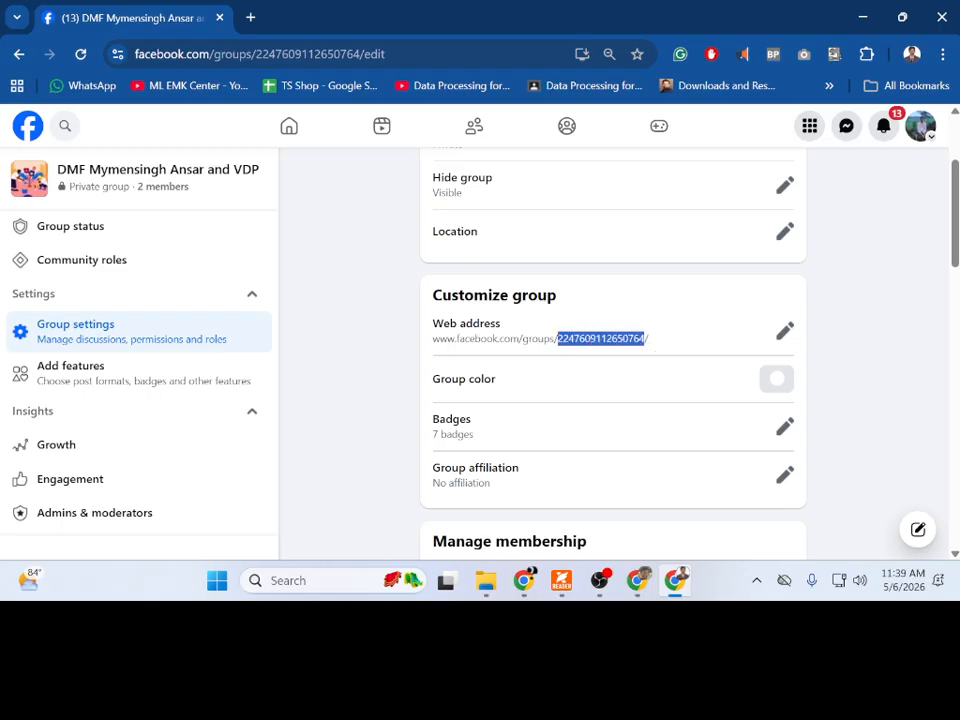
{"action": "left_click", "coordinate": [785, 331]}
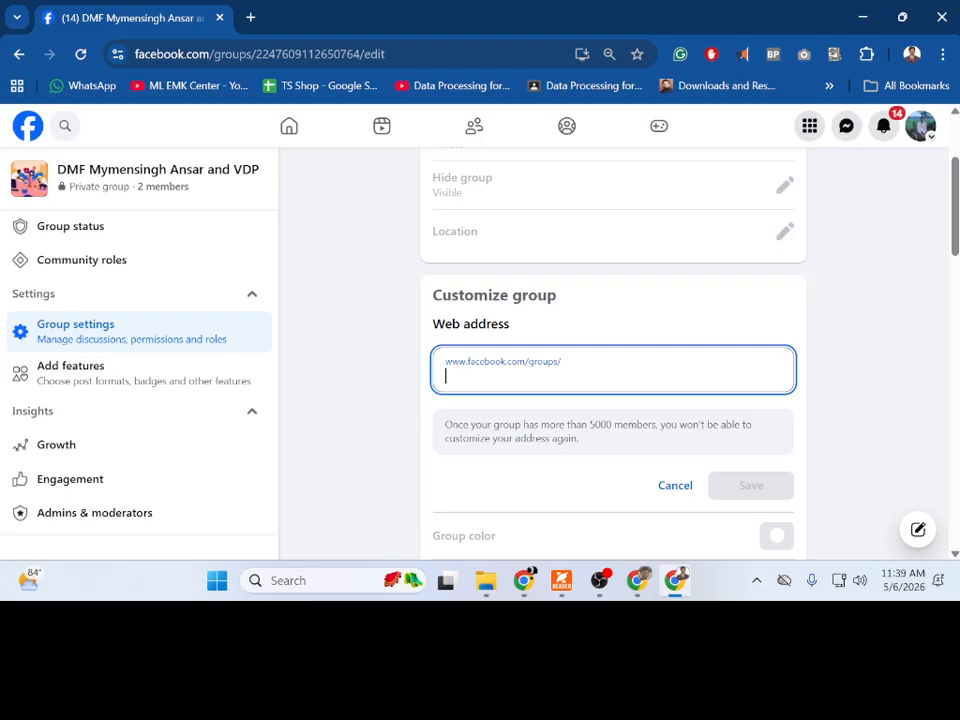
{"action": "type", "text": "dmf"}
{"action": "key", "text": "BackSpace"}
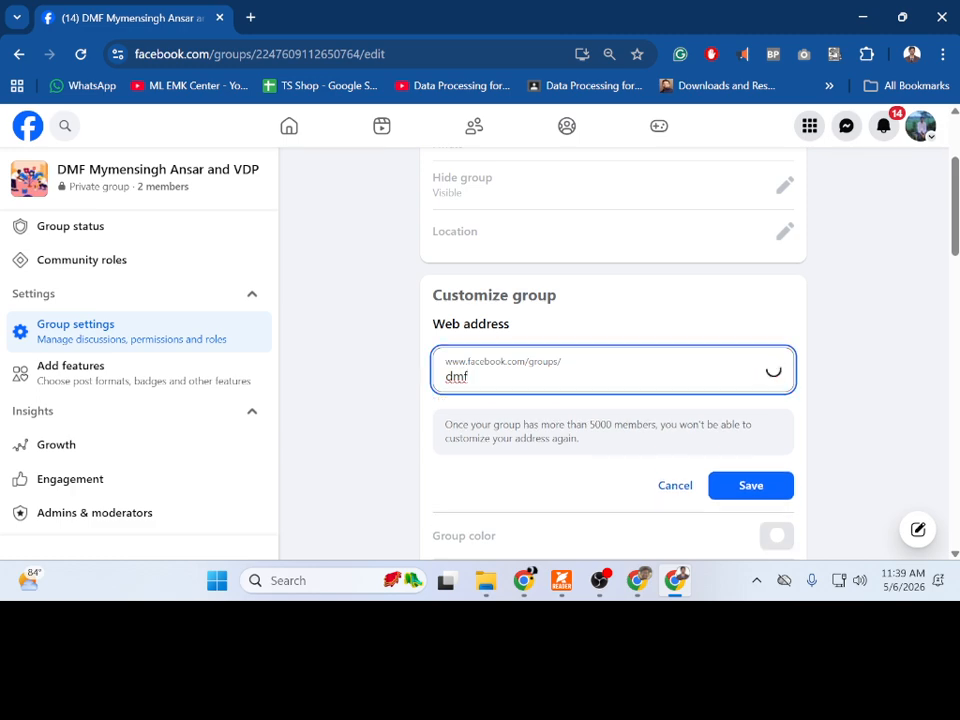
{"action": "key", "text": "BackSpace"}
{"action": "key", "text": "BackSpace"}
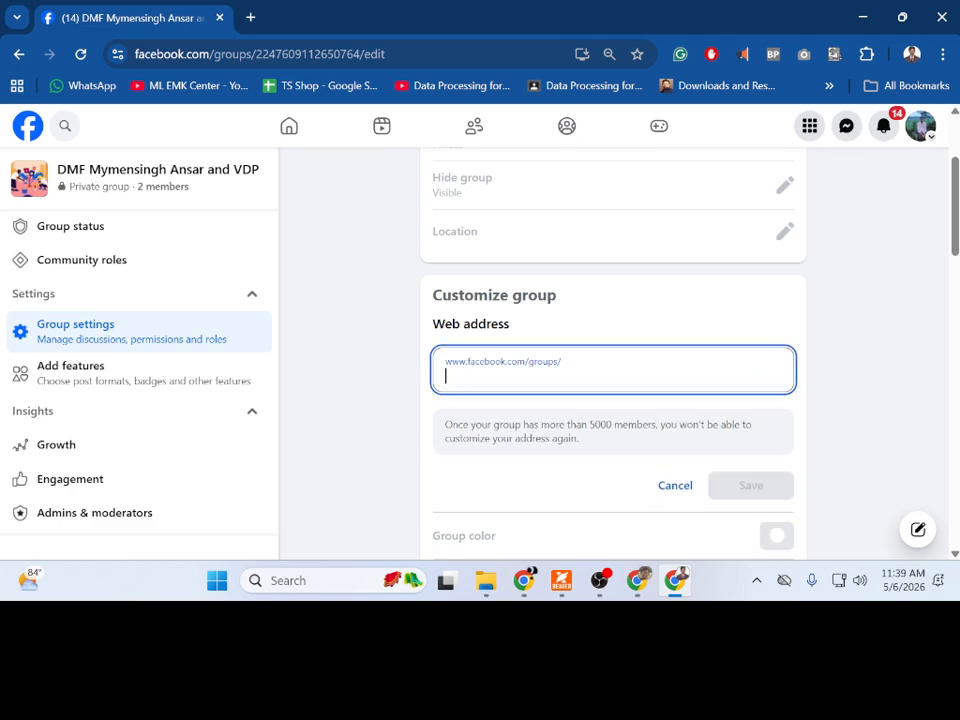
{"action": "type", "text": "d"}
{"action": "key", "text": "BackSpace"}
{"action": "type", "text": "d"}
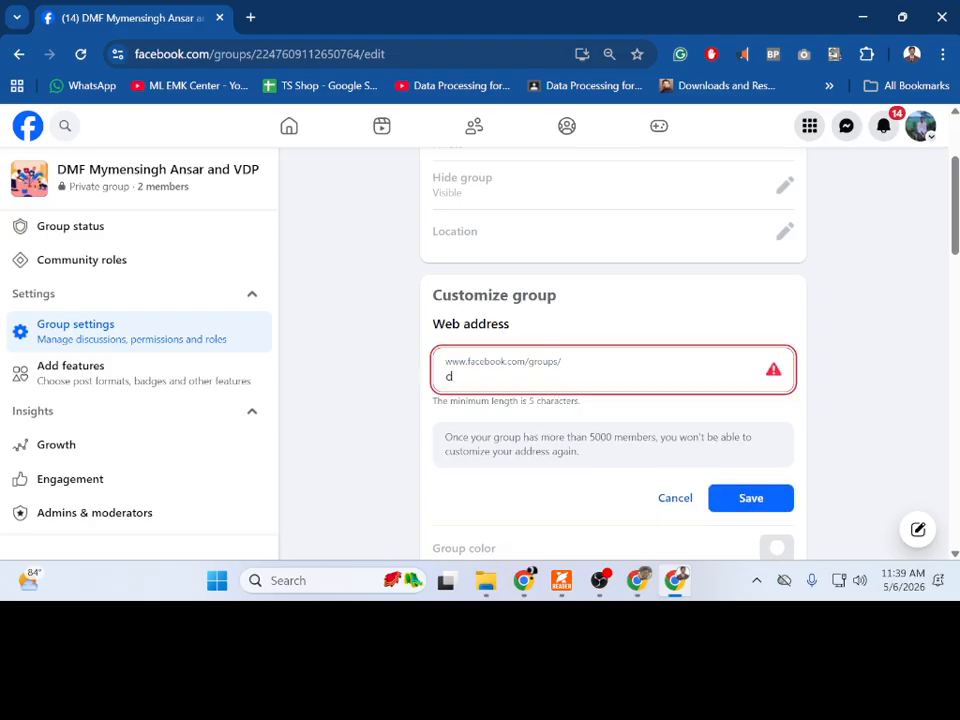
{"action": "type", "text": "m"}
{"action": "type", "text": "fmyma"}
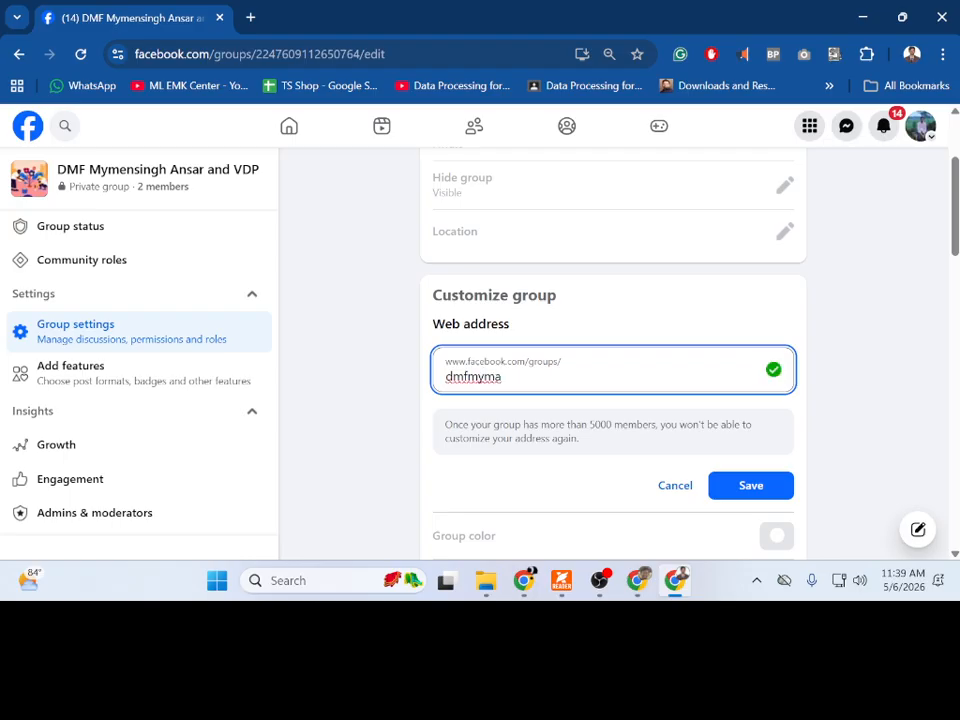
{"action": "type", "text": "nsarb"}
{"action": "type", "text": "atch3"}
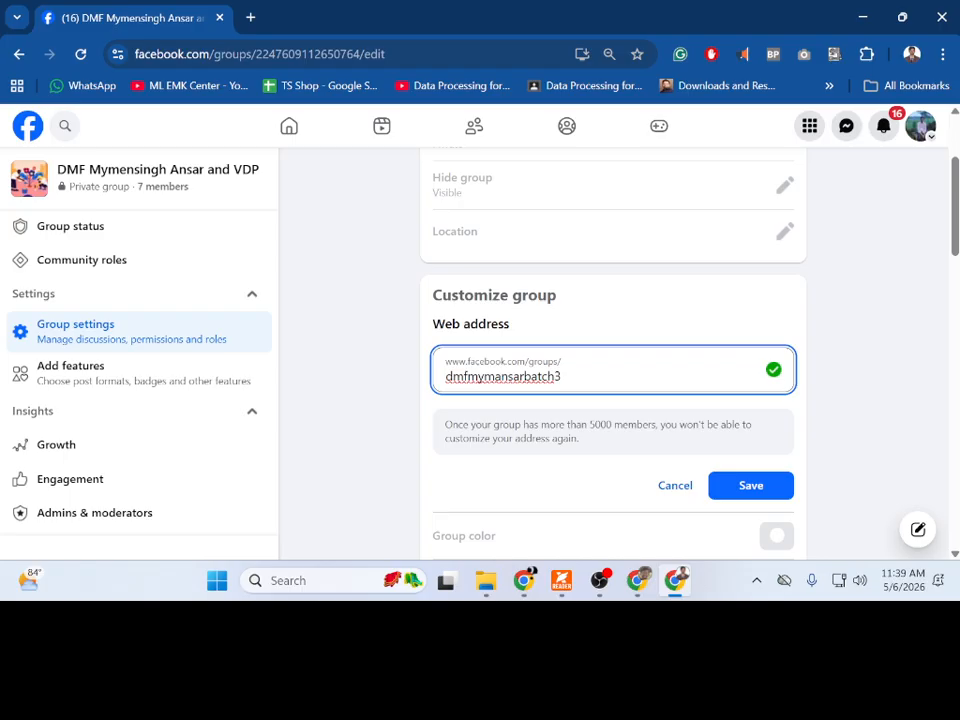
{"action": "left_click", "coordinate": [749, 487]}
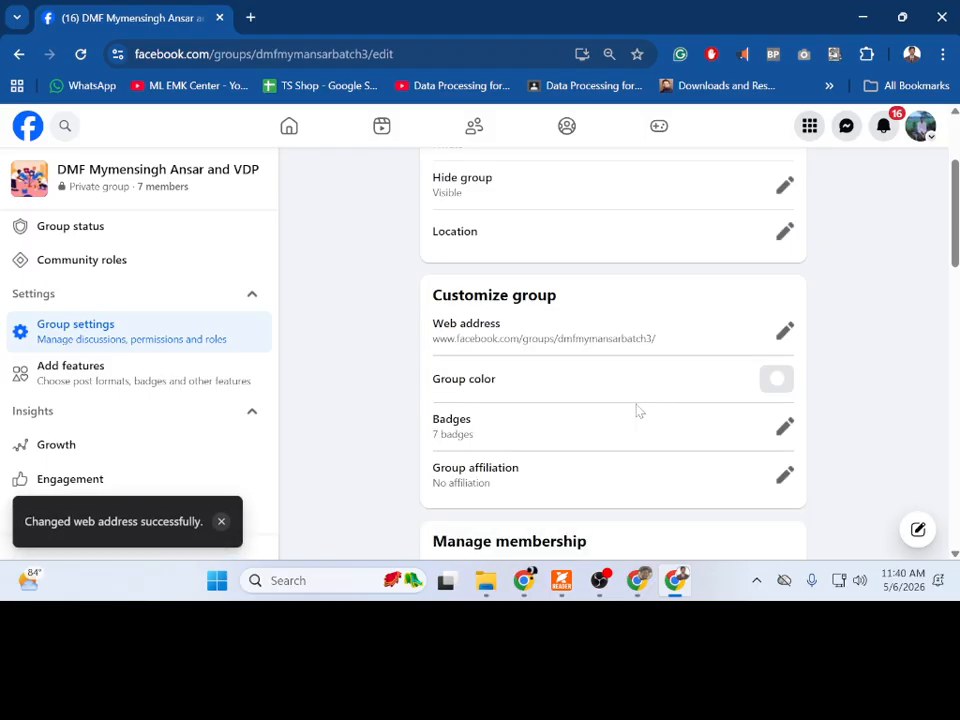
Step: Set the group's primary color to light blue and save it
{"action": "left_click", "coordinate": [776, 391]}
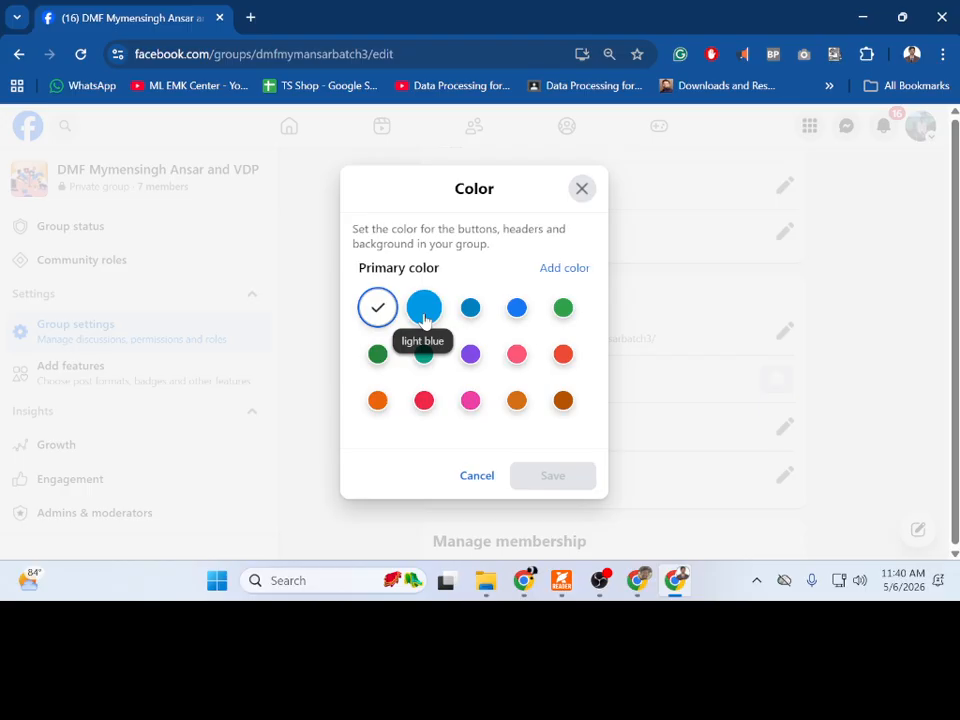
{"action": "left_click", "coordinate": [424, 316]}
{"action": "scroll", "coordinate": [553, 470], "scroll_direction": "down", "scroll_amount": 1}
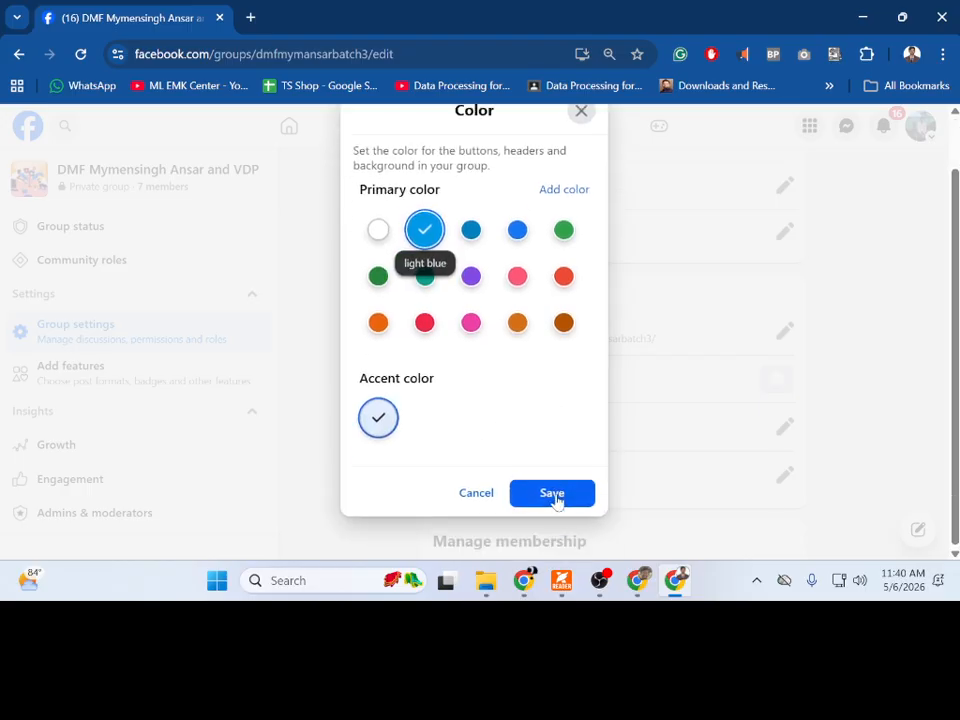
{"action": "left_click", "coordinate": [556, 493]}
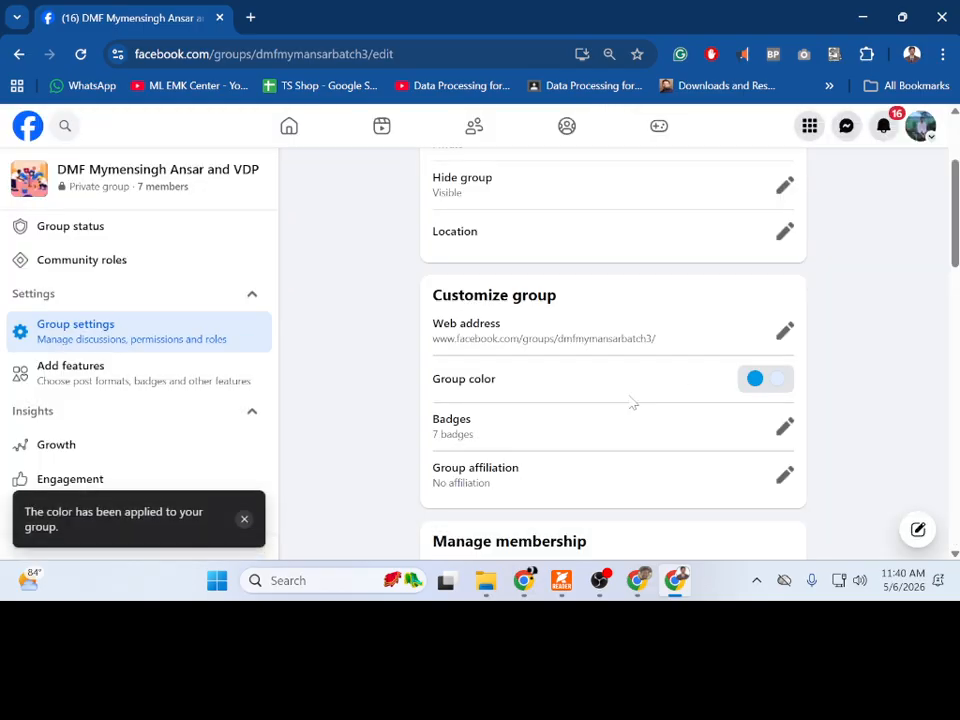
Step: Review the group's membership and discussion settings, including who can join, member approval, posting and post approval
{"action": "scroll", "coordinate": [646, 430], "scroll_direction": "down", "scroll_amount": 2}
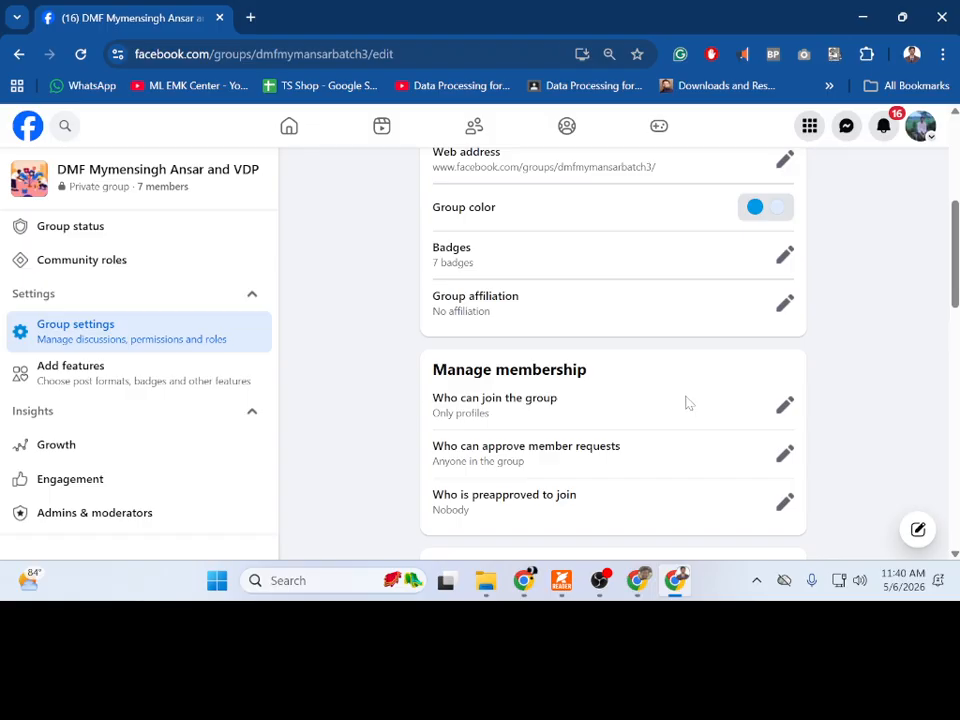
{"action": "scroll", "coordinate": [688, 403], "scroll_direction": "down", "scroll_amount": 1}
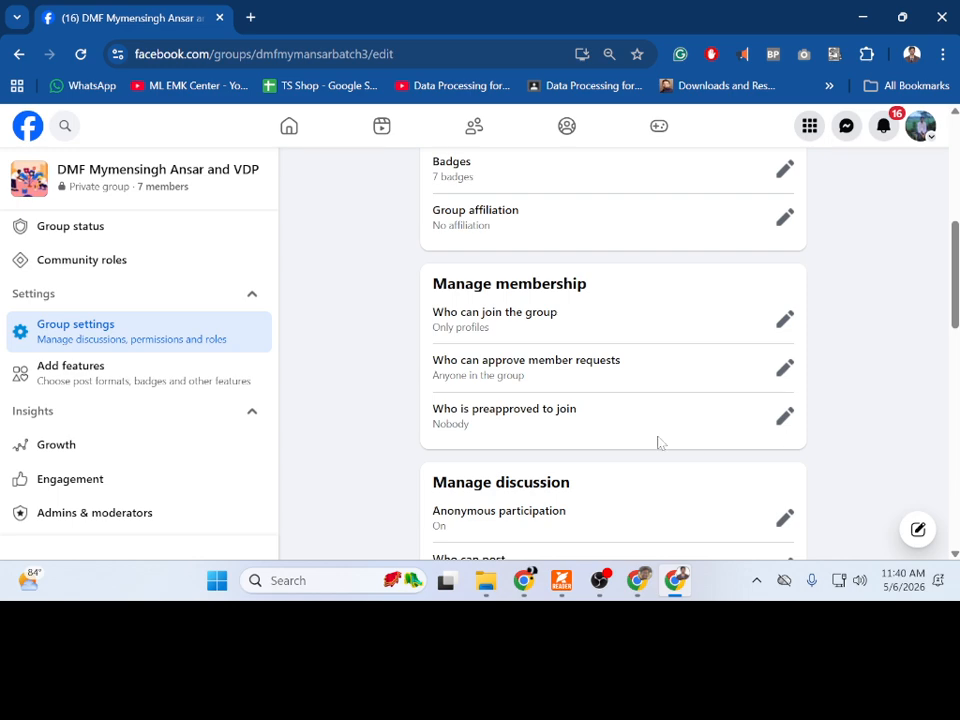
{"action": "scroll", "coordinate": [587, 435], "scroll_direction": "down", "scroll_amount": 2}
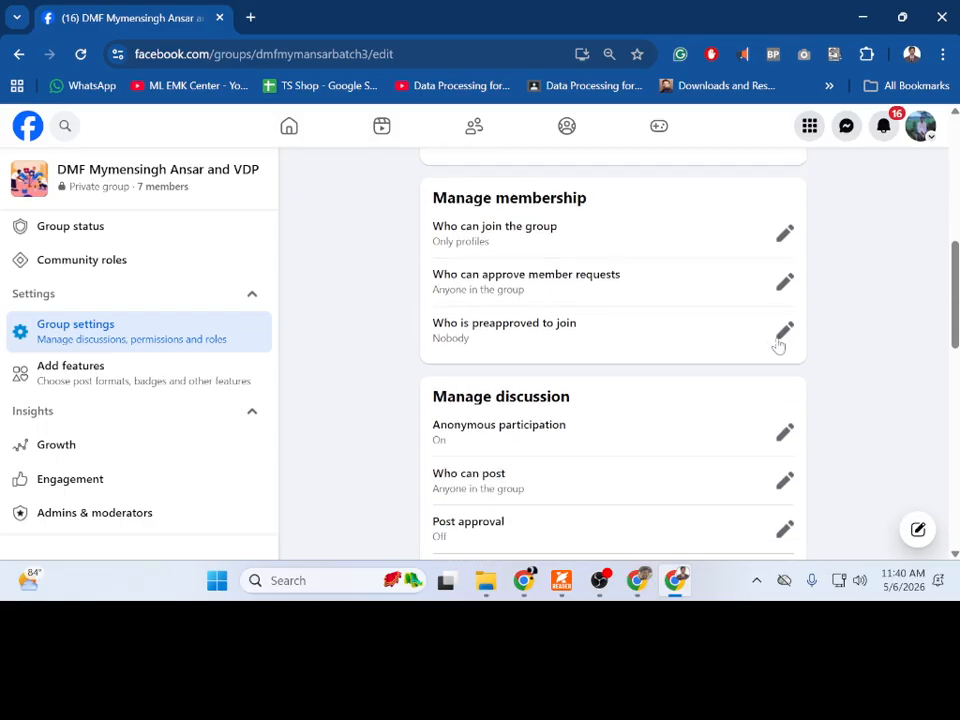
{"action": "scroll", "coordinate": [734, 365], "scroll_direction": "down", "scroll_amount": 1}
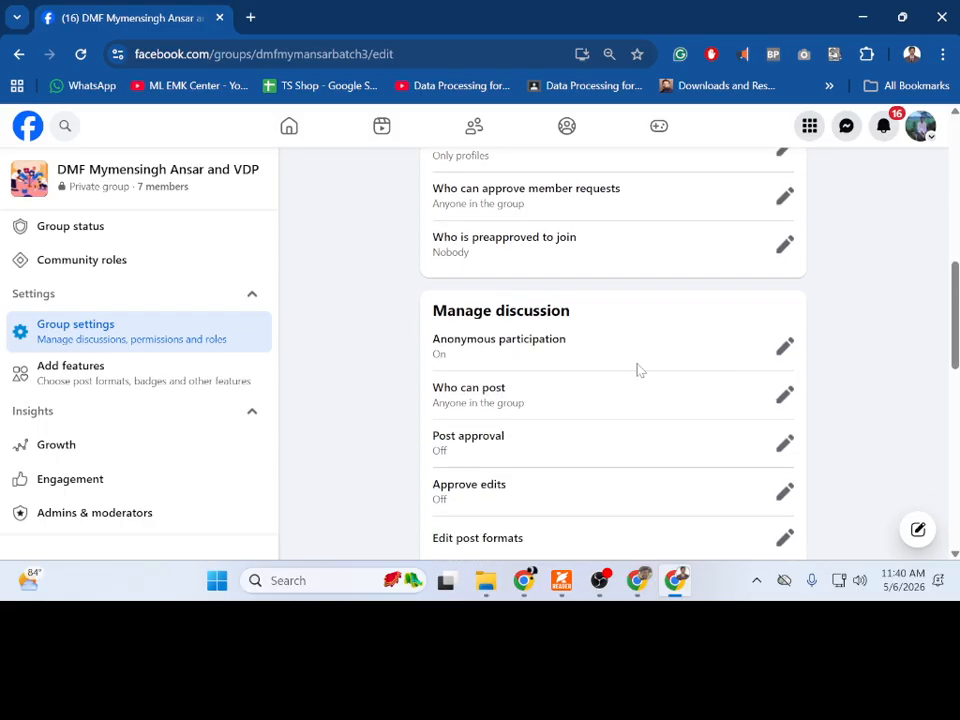
{"action": "scroll", "coordinate": [647, 390], "scroll_direction": "down", "scroll_amount": 2}
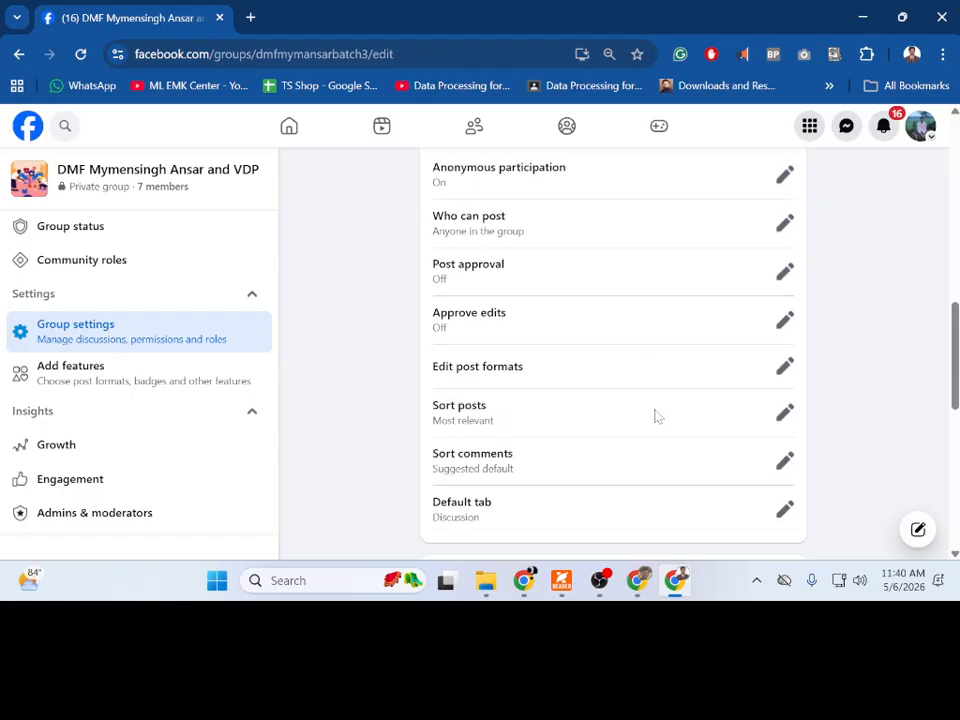
{"action": "scroll", "coordinate": [655, 415], "scroll_direction": "up", "scroll_amount": 1}
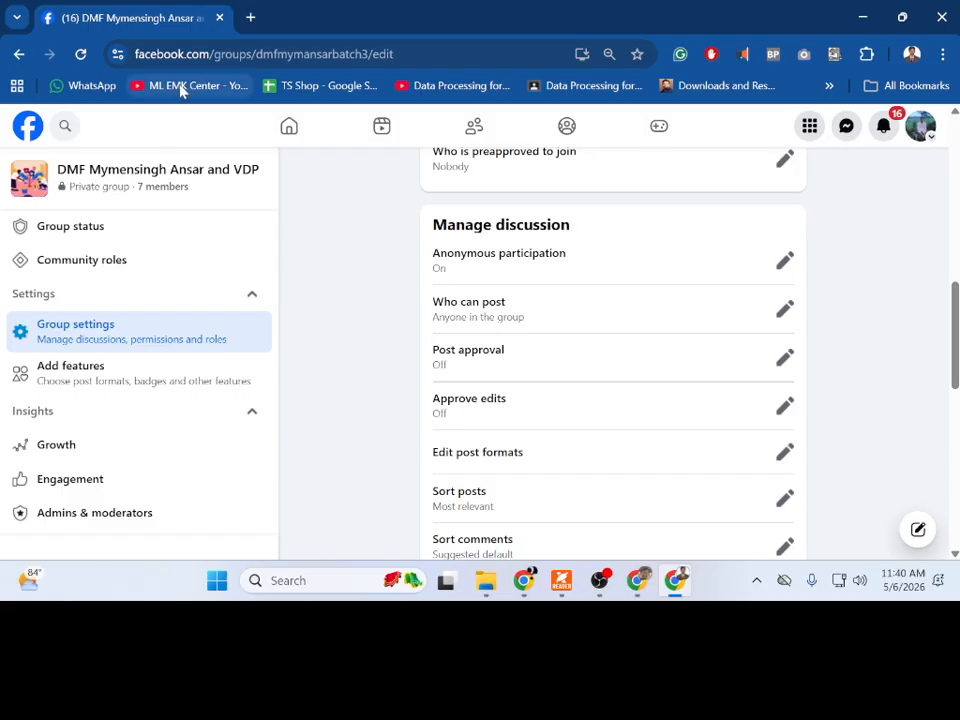
Step: Open Facebook in a new browser tab and go to the managed group DMF Mymensingh Ansar and VDP
{"action": "left_click", "coordinate": [249, 17]}
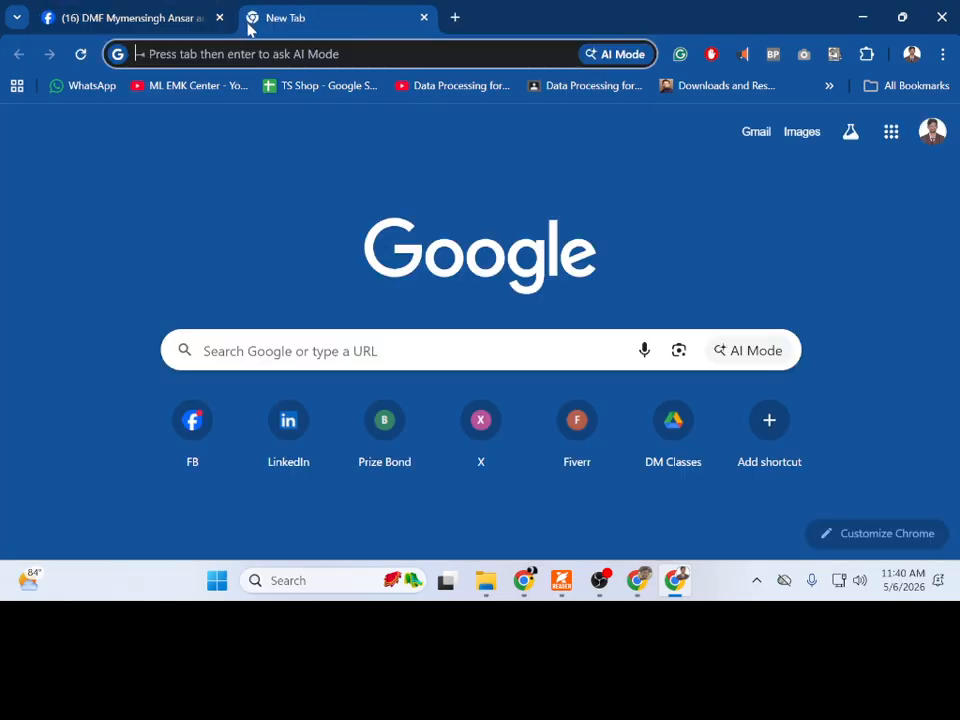
{"action": "left_click", "coordinate": [200, 424]}
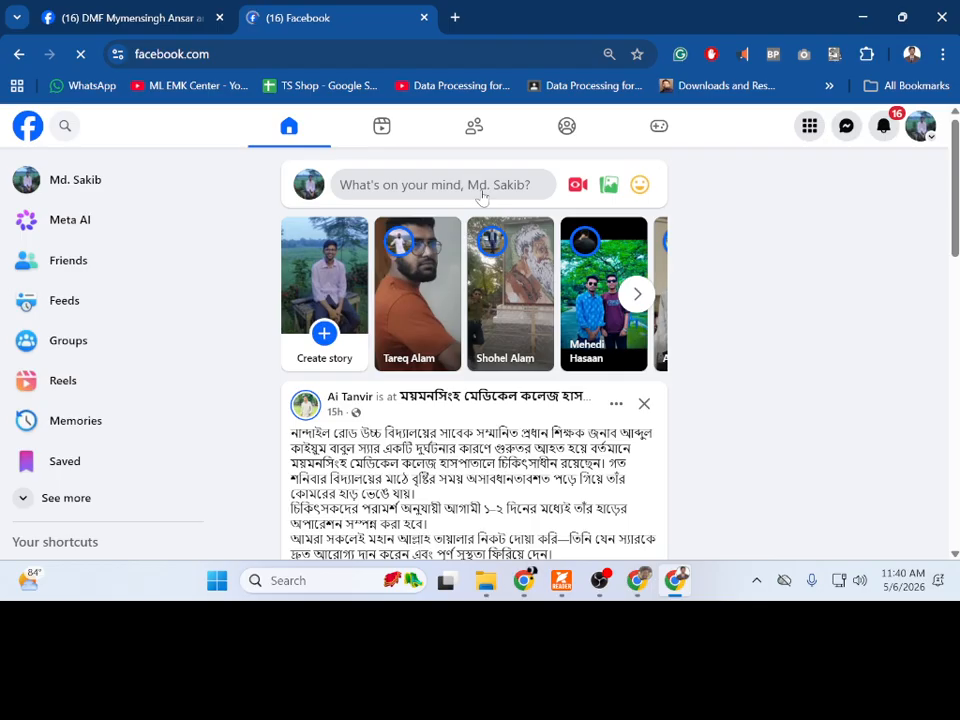
{"action": "left_click", "coordinate": [70, 345]}
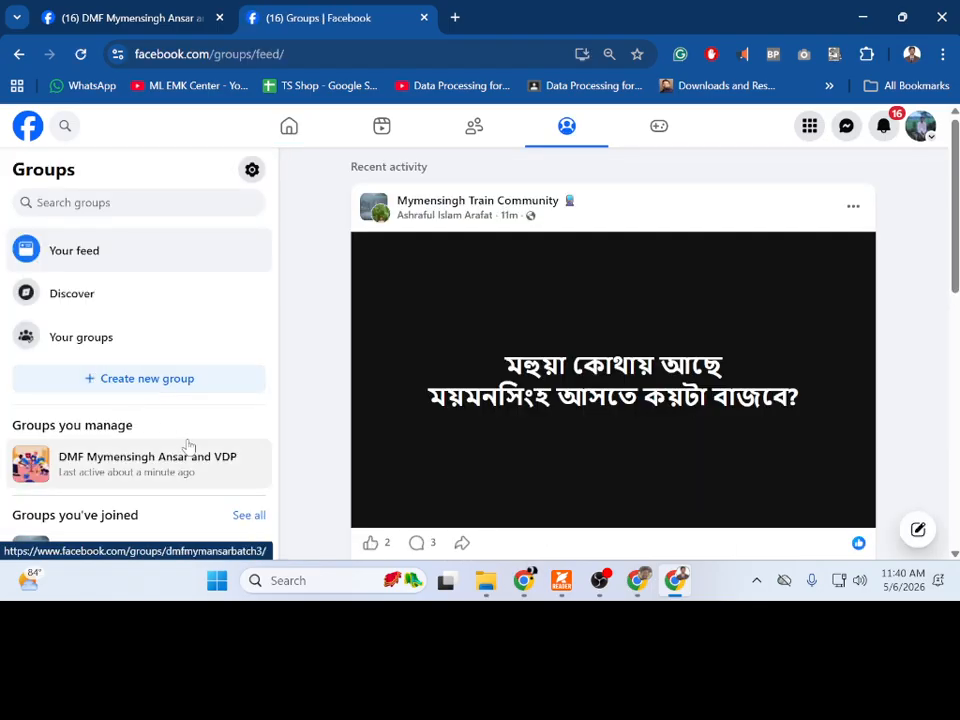
{"action": "scroll", "coordinate": [146, 455], "scroll_direction": "down", "scroll_amount": 1}
{"action": "left_click", "coordinate": [143, 447]}
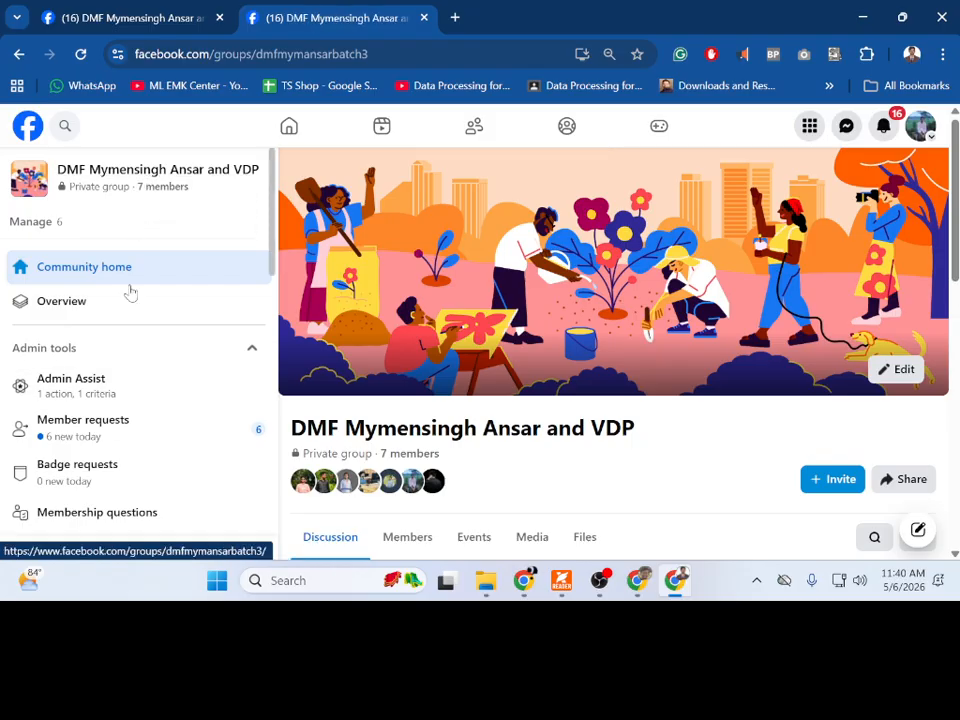
Step: Open the group's member list and look through its admins, contributors, friends and newly joined people
{"action": "scroll", "coordinate": [325, 432], "scroll_direction": "down", "scroll_amount": 1}
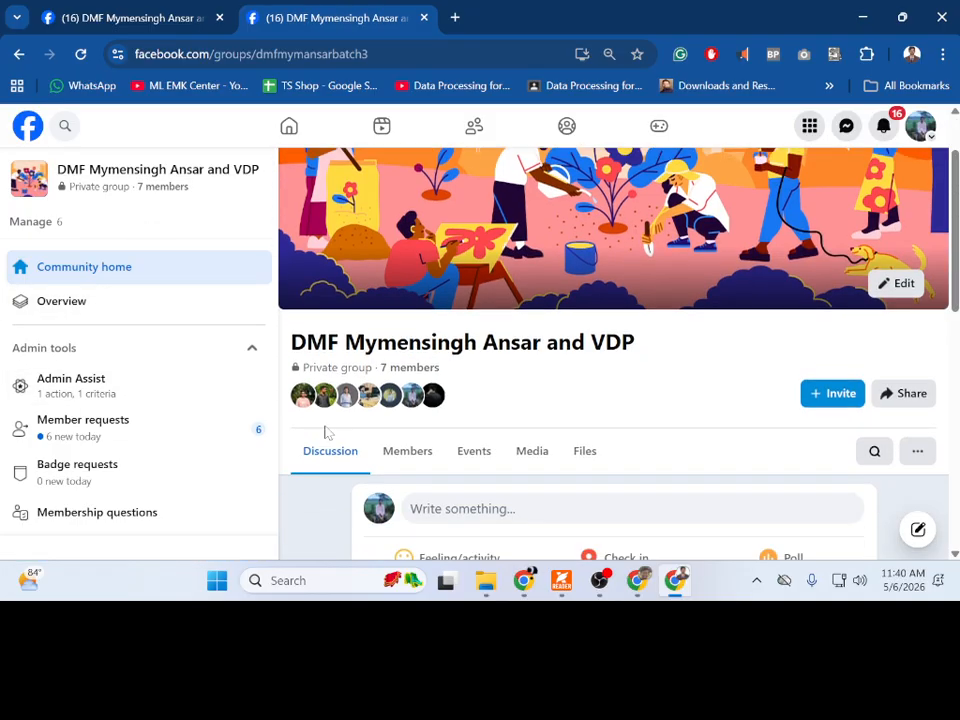
{"action": "left_click", "coordinate": [405, 369]}
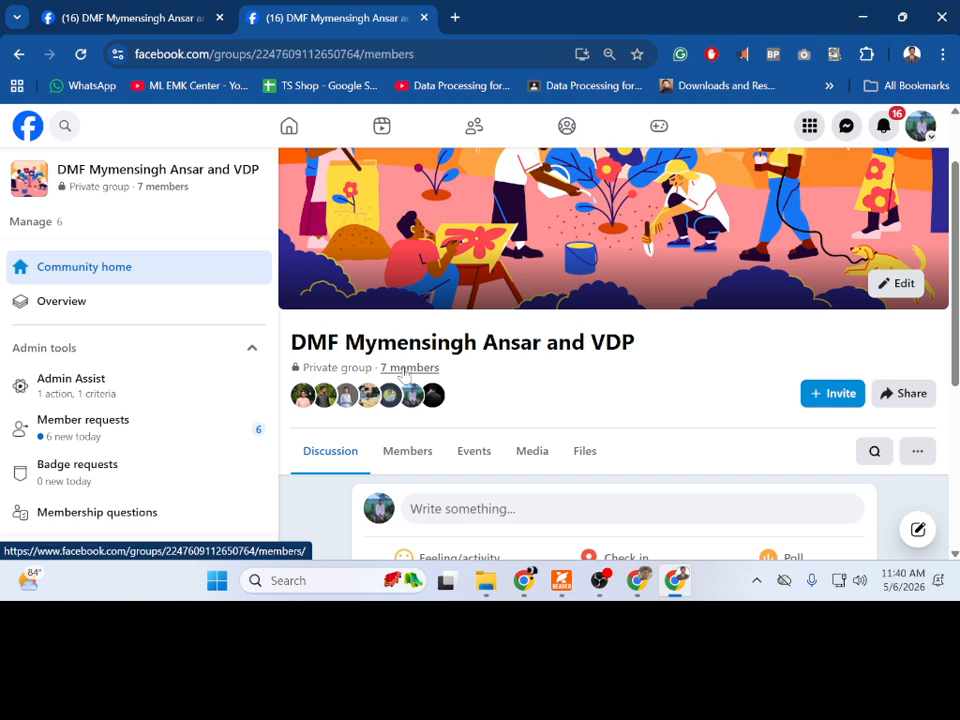
{"action": "scroll", "coordinate": [420, 379], "scroll_direction": "down", "scroll_amount": 4}
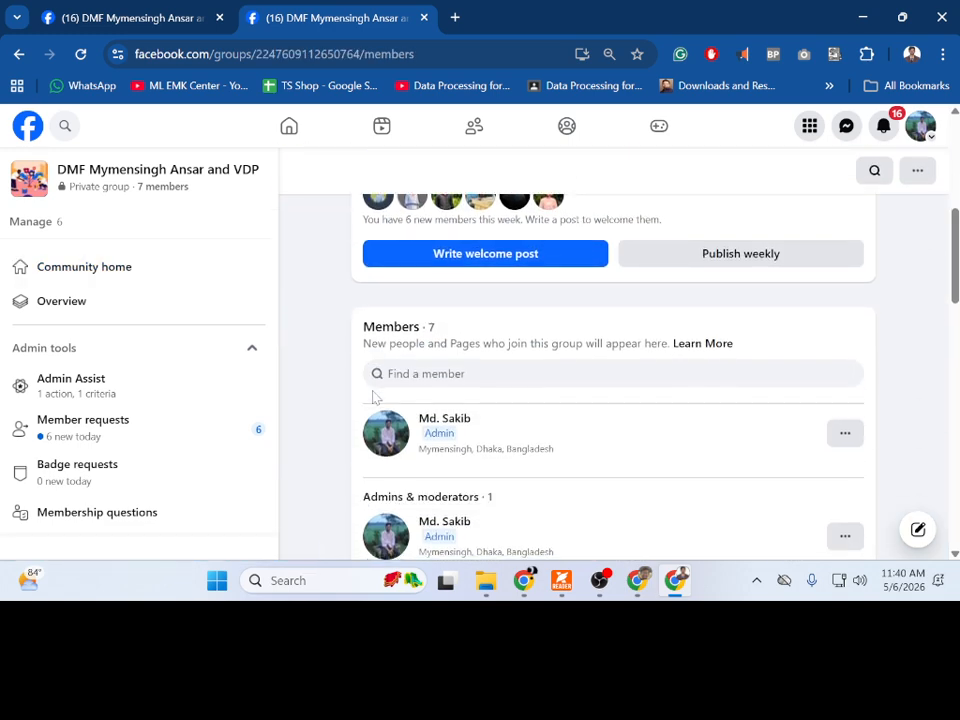
{"action": "scroll", "coordinate": [374, 397], "scroll_direction": "up", "scroll_amount": 1}
{"action": "scroll", "coordinate": [414, 390], "scroll_direction": "down", "scroll_amount": 4}
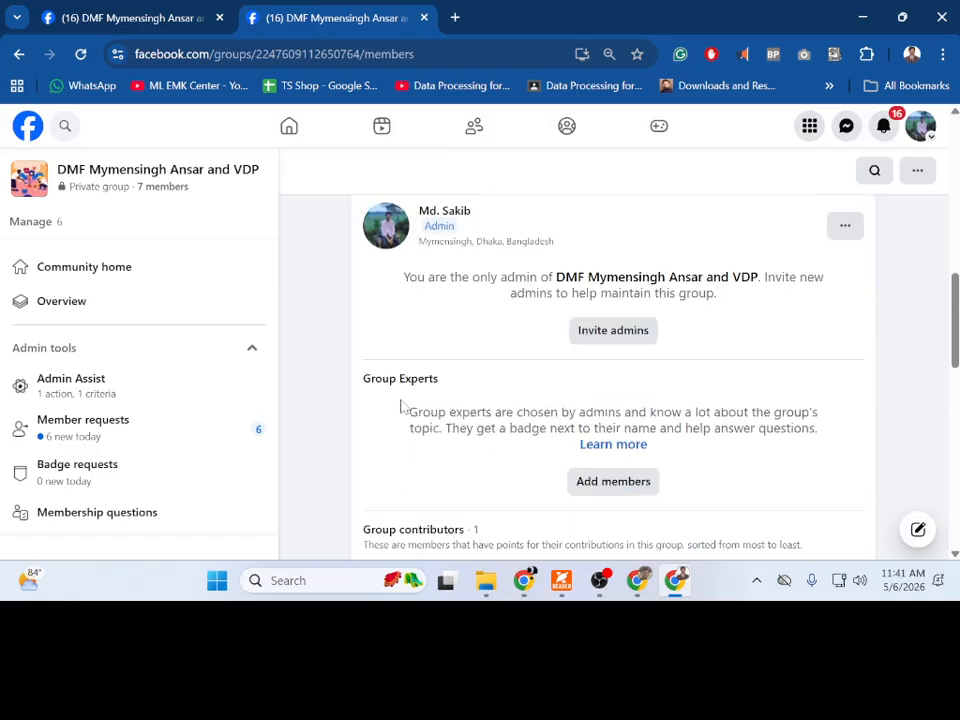
{"action": "scroll", "coordinate": [400, 405], "scroll_direction": "down", "scroll_amount": 3}
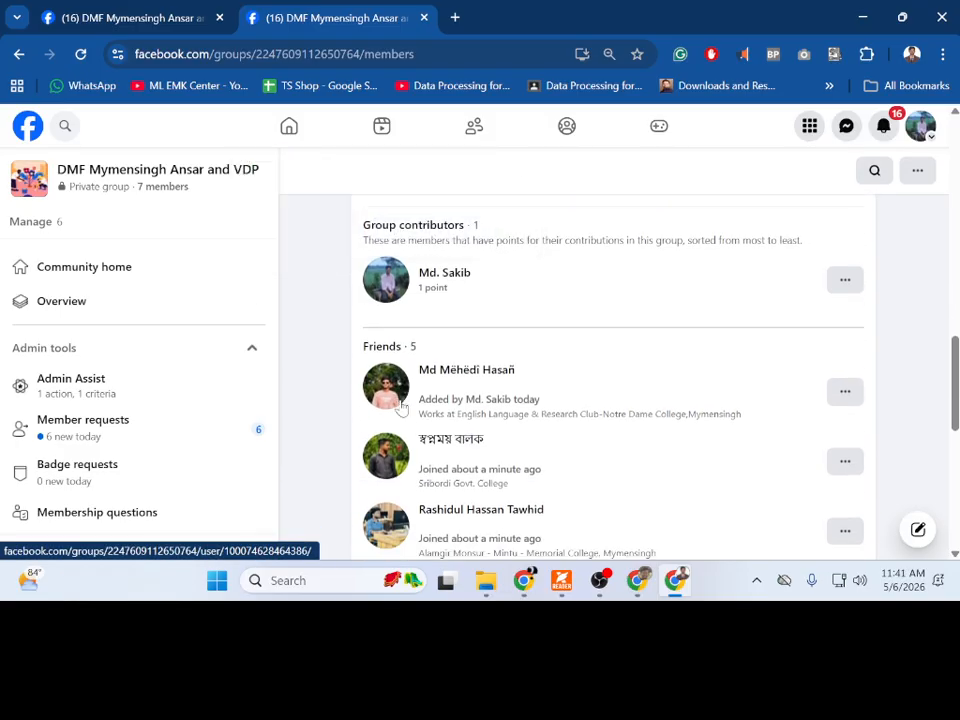
{"action": "scroll", "coordinate": [400, 405], "scroll_direction": "down", "scroll_amount": 5}
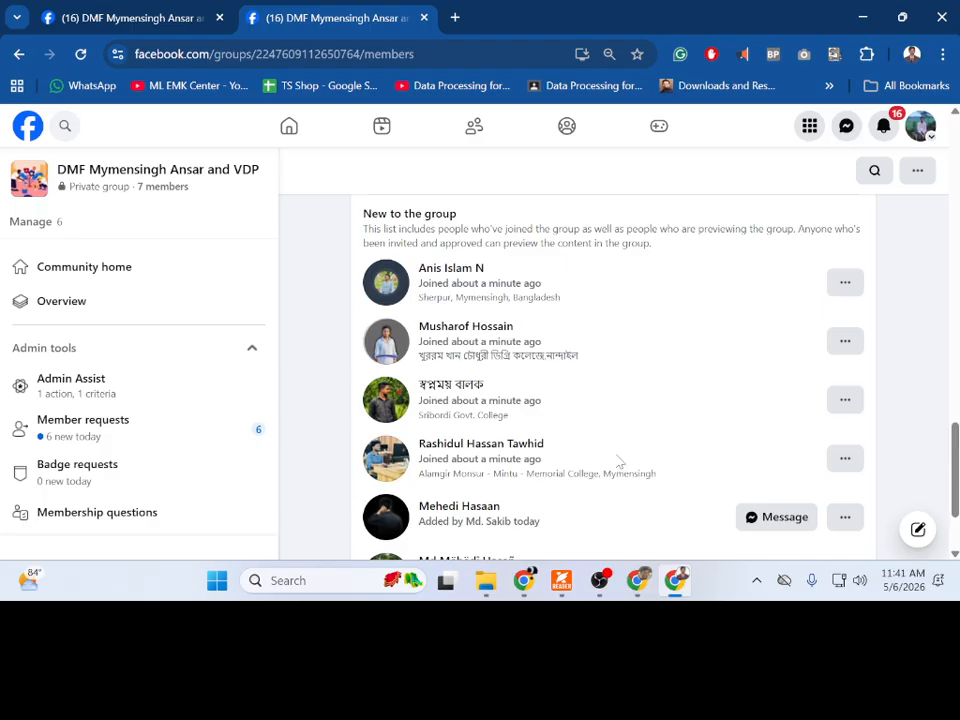
{"action": "scroll", "coordinate": [666, 424], "scroll_direction": "up", "scroll_amount": 12}
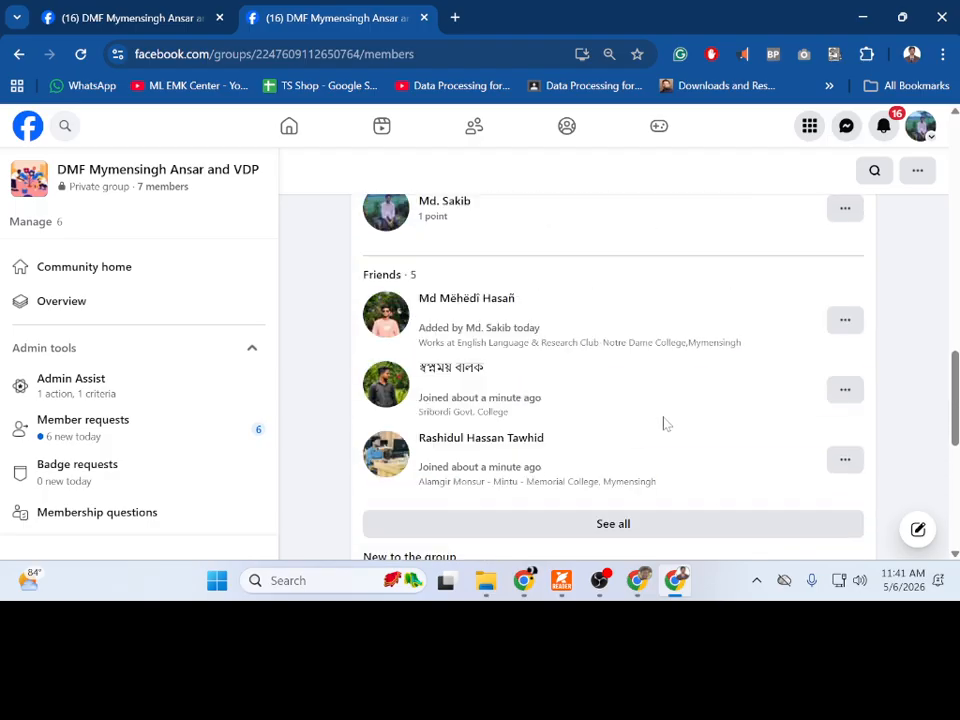
{"action": "scroll", "coordinate": [666, 424], "scroll_direction": "up", "scroll_amount": 5}
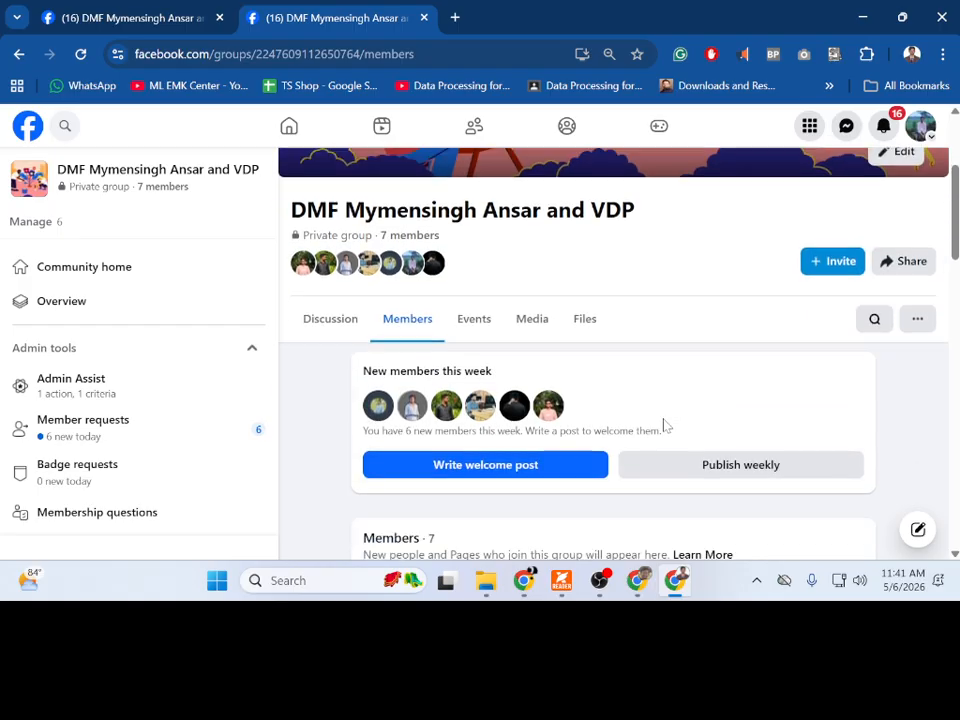
Step: Check the recent Facebook notifications for group activity and join requests, and close the list
{"action": "left_click", "coordinate": [881, 128]}
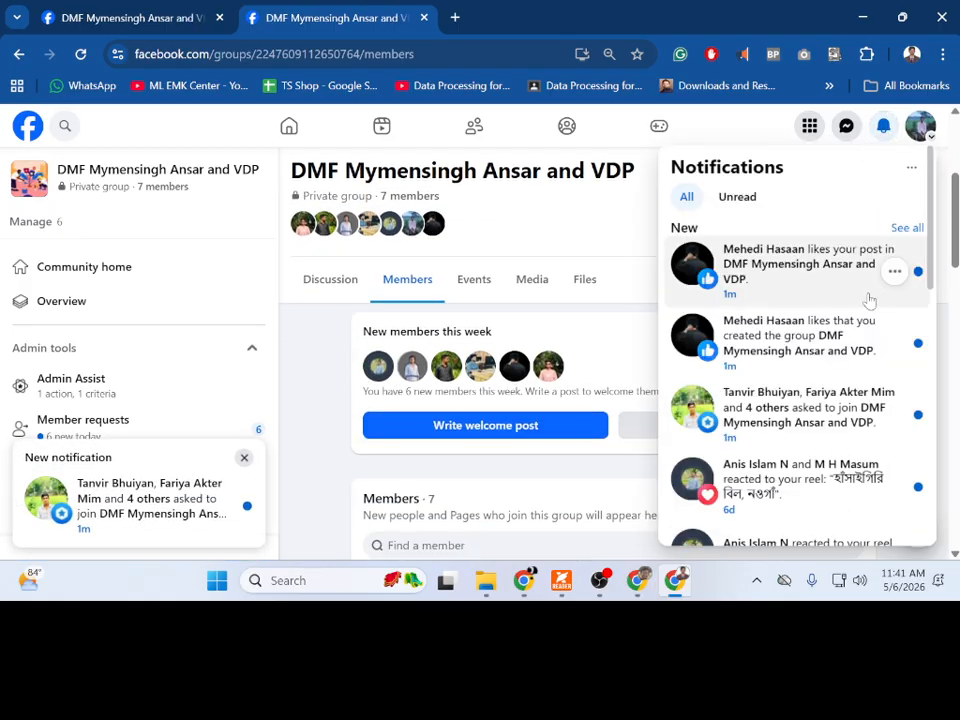
{"action": "scroll", "coordinate": [856, 358], "scroll_direction": "down", "scroll_amount": 1}
{"action": "scroll", "coordinate": [856, 358], "scroll_direction": "down", "scroll_amount": 1}
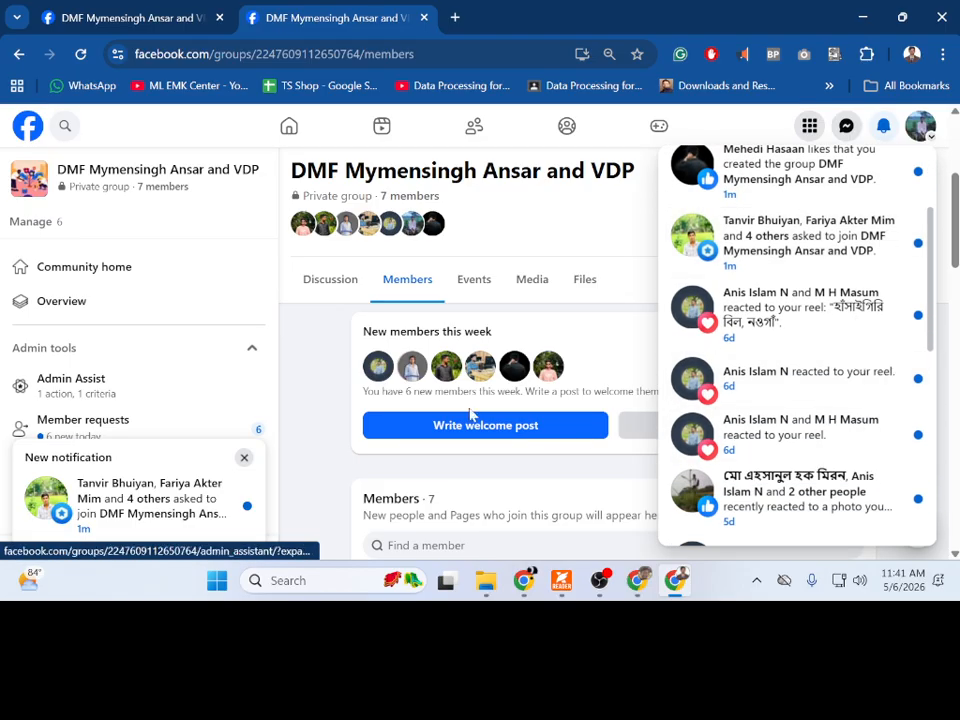
{"action": "left_click", "coordinate": [318, 360]}
Step: Go through the group's member list again down to the group creator, checking who is new to the group
{"action": "scroll", "coordinate": [377, 414], "scroll_direction": "down", "scroll_amount": 3}
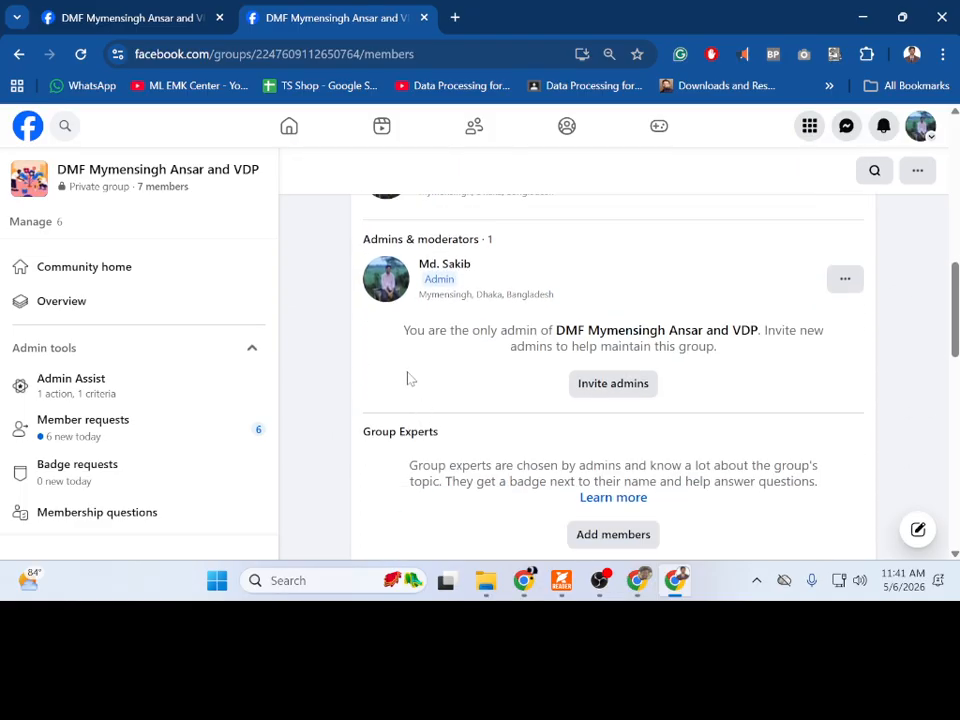
{"action": "scroll", "coordinate": [453, 394], "scroll_direction": "down", "scroll_amount": 2}
{"action": "scroll", "coordinate": [461, 420], "scroll_direction": "down", "scroll_amount": 3}
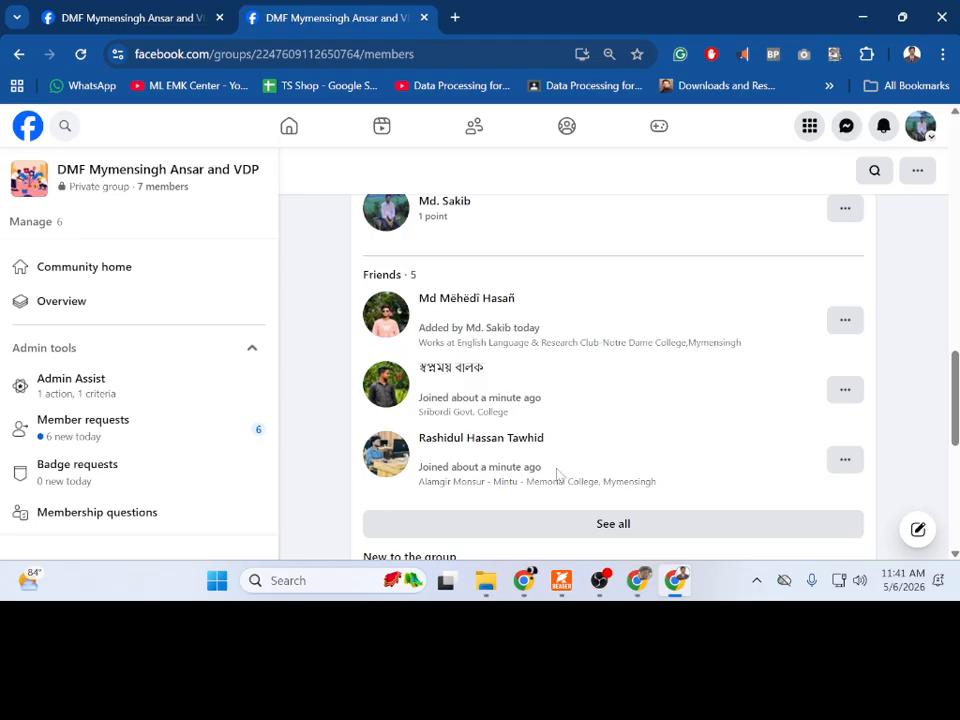
{"action": "scroll", "coordinate": [557, 474], "scroll_direction": "down", "scroll_amount": 1}
{"action": "scroll", "coordinate": [564, 470], "scroll_direction": "down", "scroll_amount": 2}
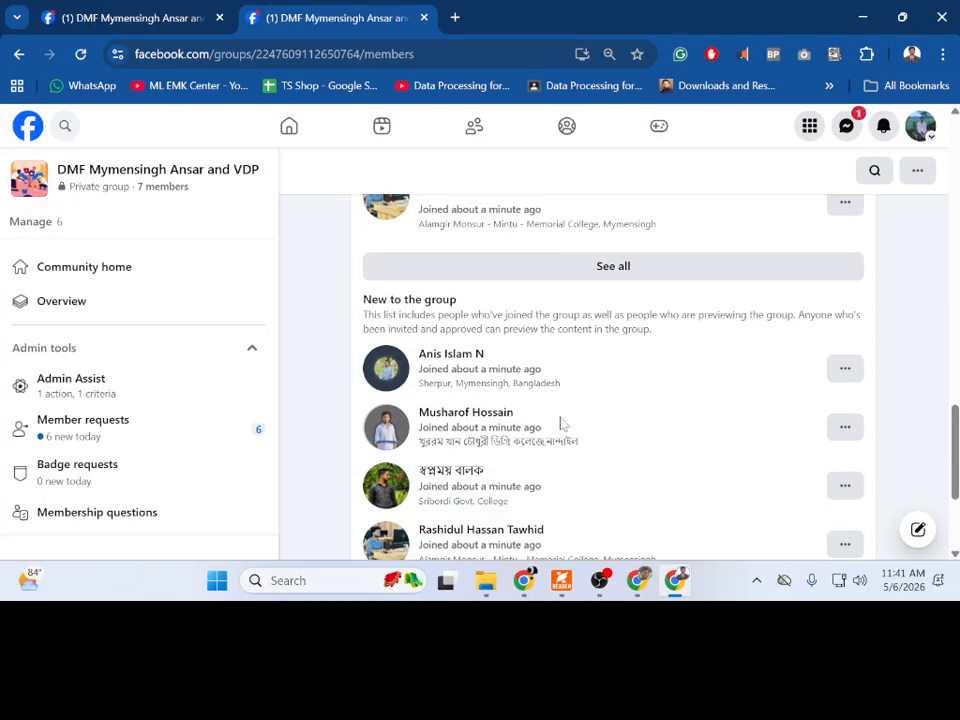
{"action": "scroll", "coordinate": [563, 424], "scroll_direction": "down", "scroll_amount": 1}
{"action": "scroll", "coordinate": [563, 425], "scroll_direction": "down", "scroll_amount": 1}
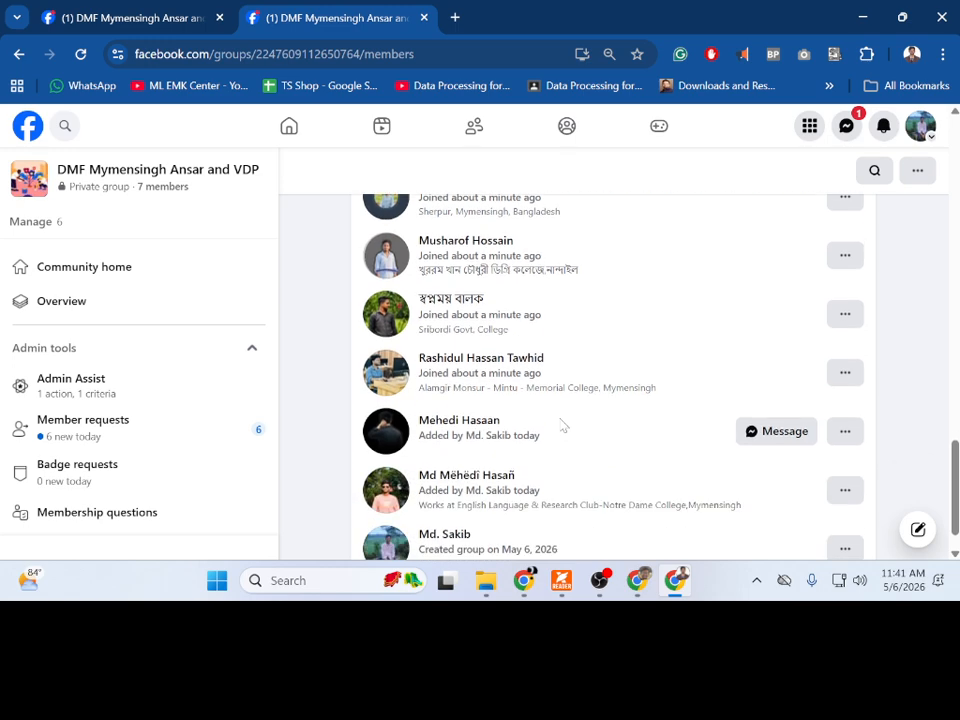
{"action": "scroll", "coordinate": [557, 424], "scroll_direction": "down", "scroll_amount": 1}
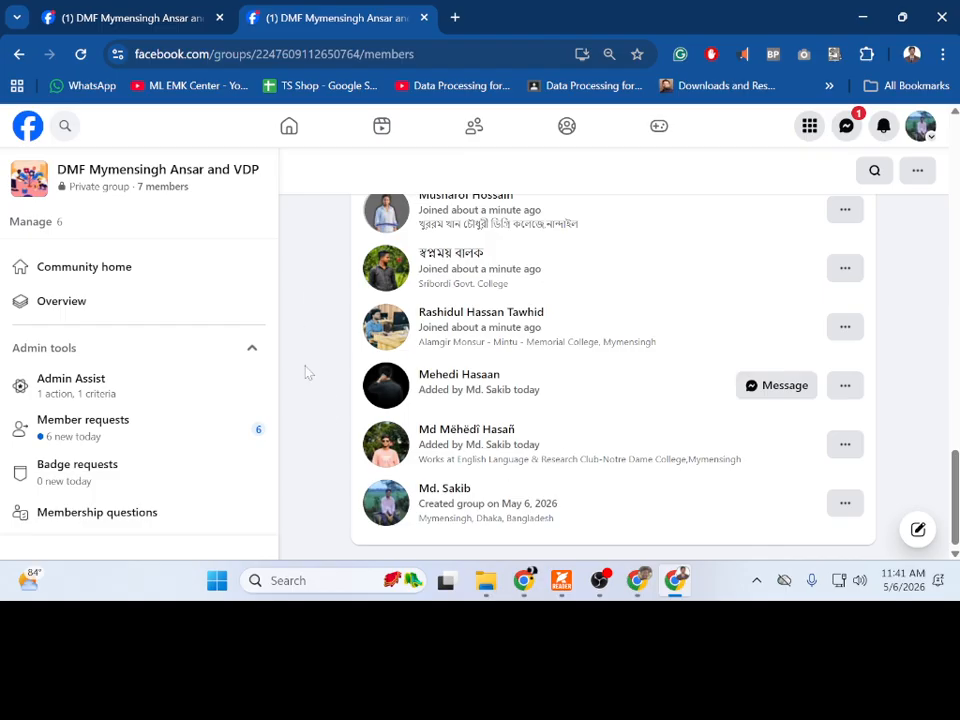
Step: Reload the members page and check the friends and new-to-the-group lists for recently joined people
{"action": "left_click", "coordinate": [81, 54]}
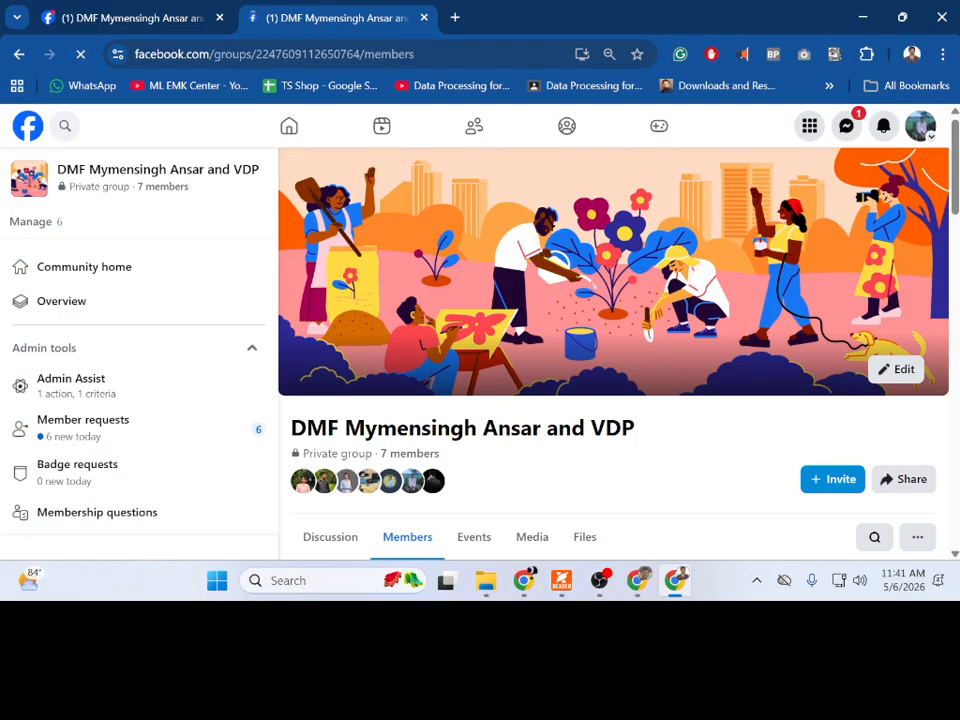
{"action": "scroll", "coordinate": [610, 456], "scroll_direction": "down", "scroll_amount": 3}
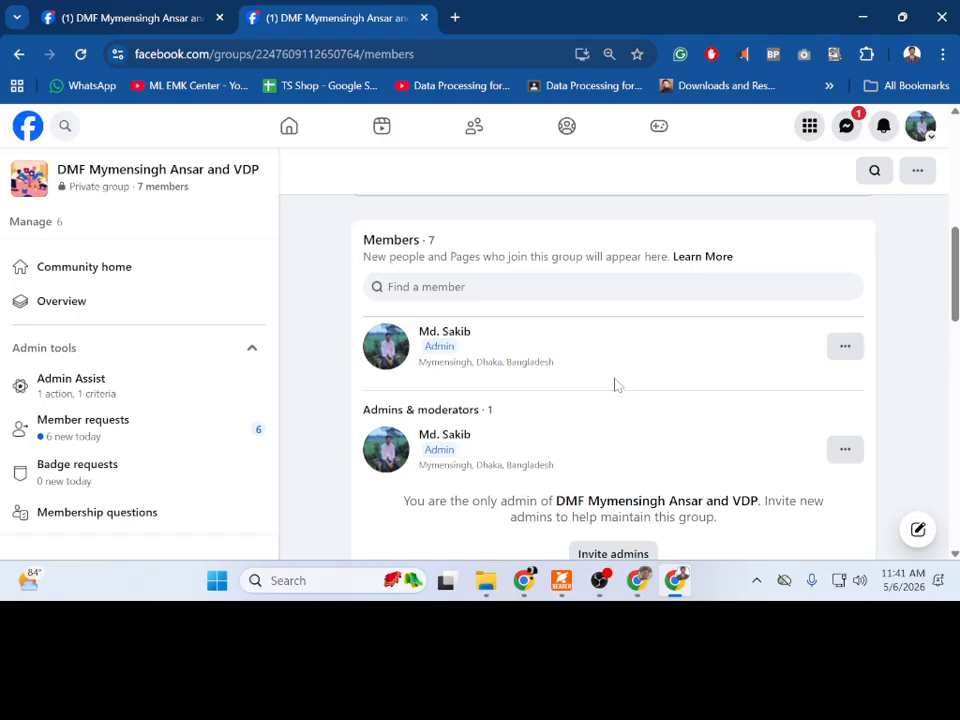
{"action": "scroll", "coordinate": [614, 478], "scroll_direction": "down", "scroll_amount": 1}
{"action": "scroll", "coordinate": [612, 474], "scroll_direction": "down", "scroll_amount": 4}
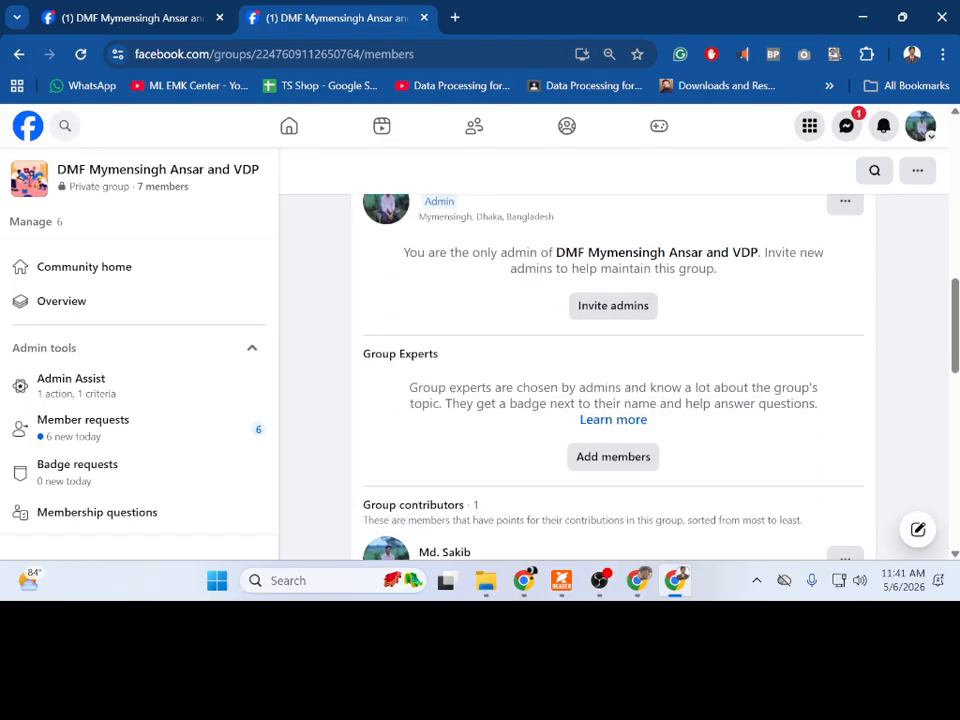
{"action": "scroll", "coordinate": [610, 468], "scroll_direction": "down", "scroll_amount": 2}
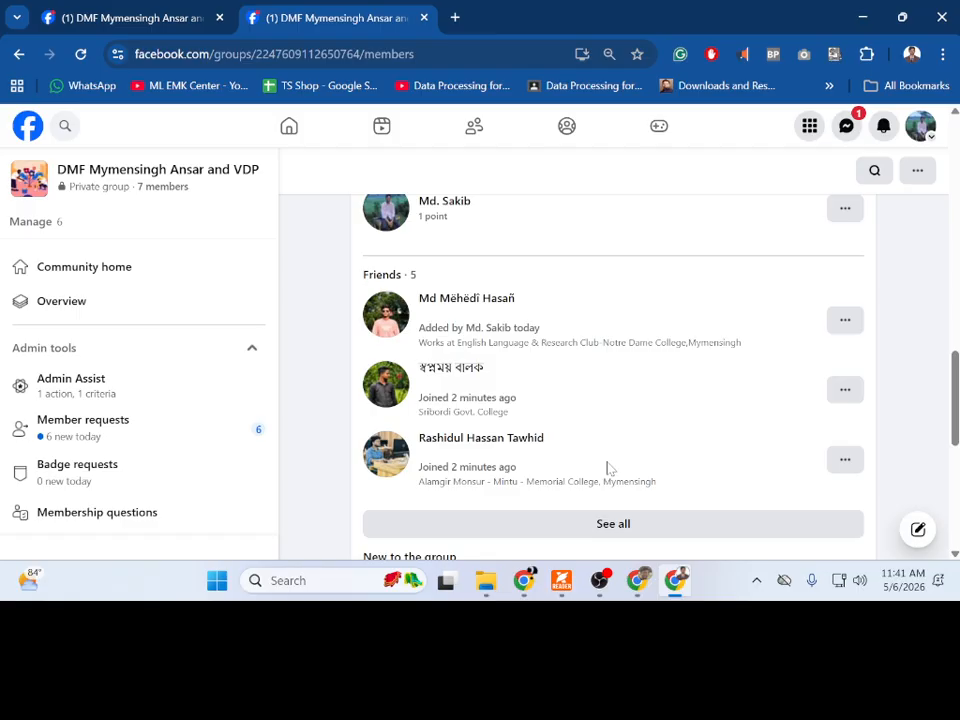
{"action": "scroll", "coordinate": [607, 468], "scroll_direction": "down", "scroll_amount": 1}
{"action": "scroll", "coordinate": [607, 468], "scroll_direction": "down", "scroll_amount": 1}
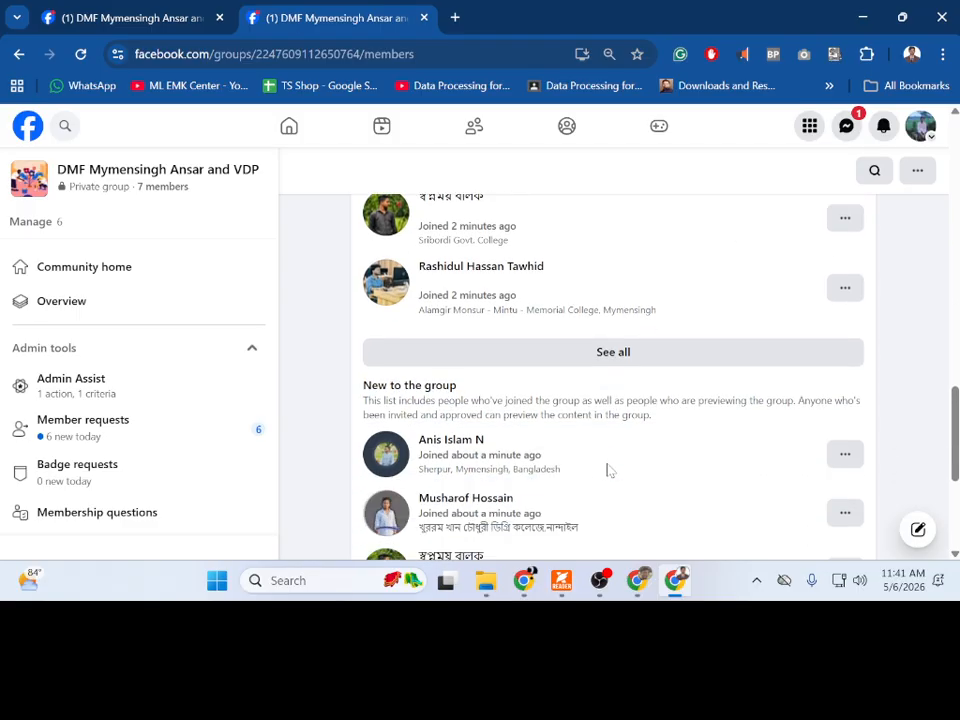
{"action": "scroll", "coordinate": [607, 468], "scroll_direction": "down", "scroll_amount": 2}
{"action": "scroll", "coordinate": [607, 468], "scroll_direction": "down", "scroll_amount": 1}
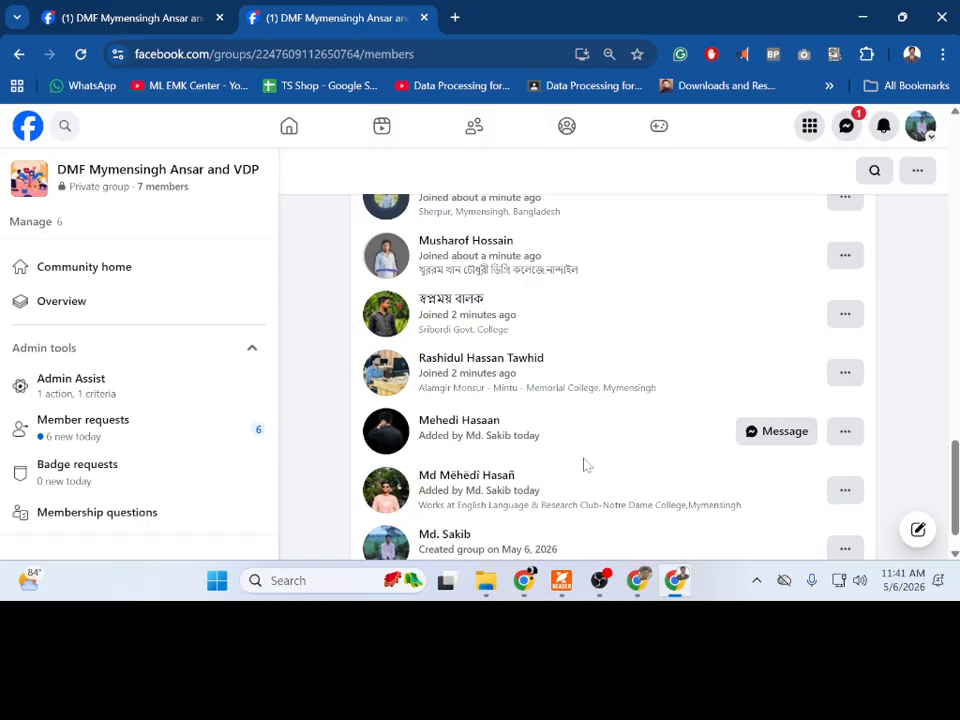
{"action": "scroll", "coordinate": [560, 433], "scroll_direction": "down", "scroll_amount": 1}
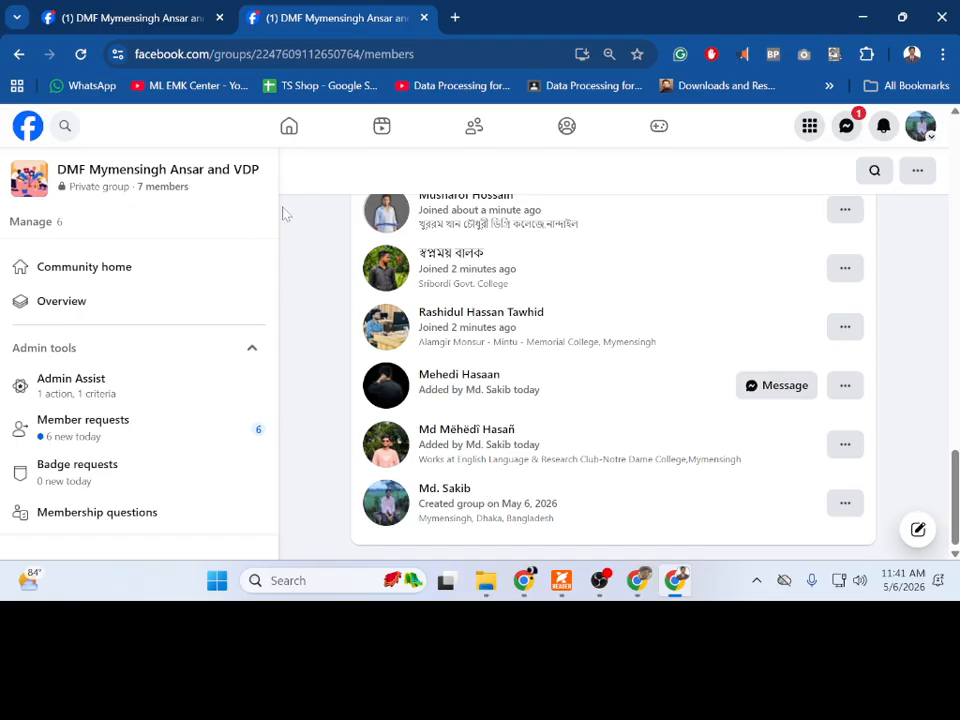
Step: Refresh the members page once more and examine the member sections down to the friends in the group
{"action": "left_click", "coordinate": [80, 54]}
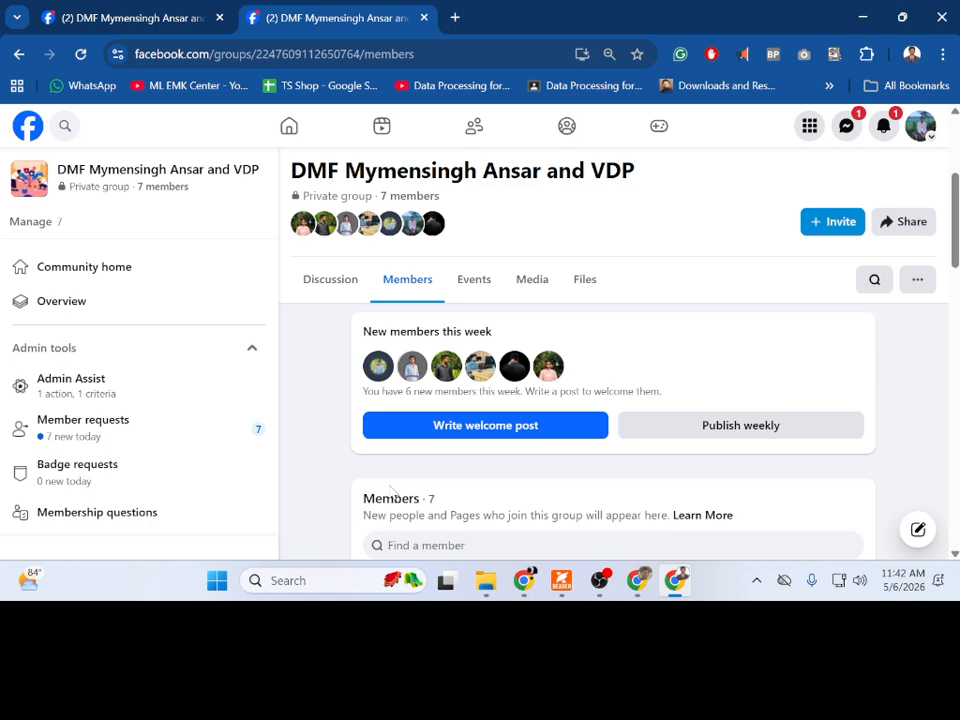
{"action": "scroll", "coordinate": [390, 490], "scroll_direction": "down", "scroll_amount": 2}
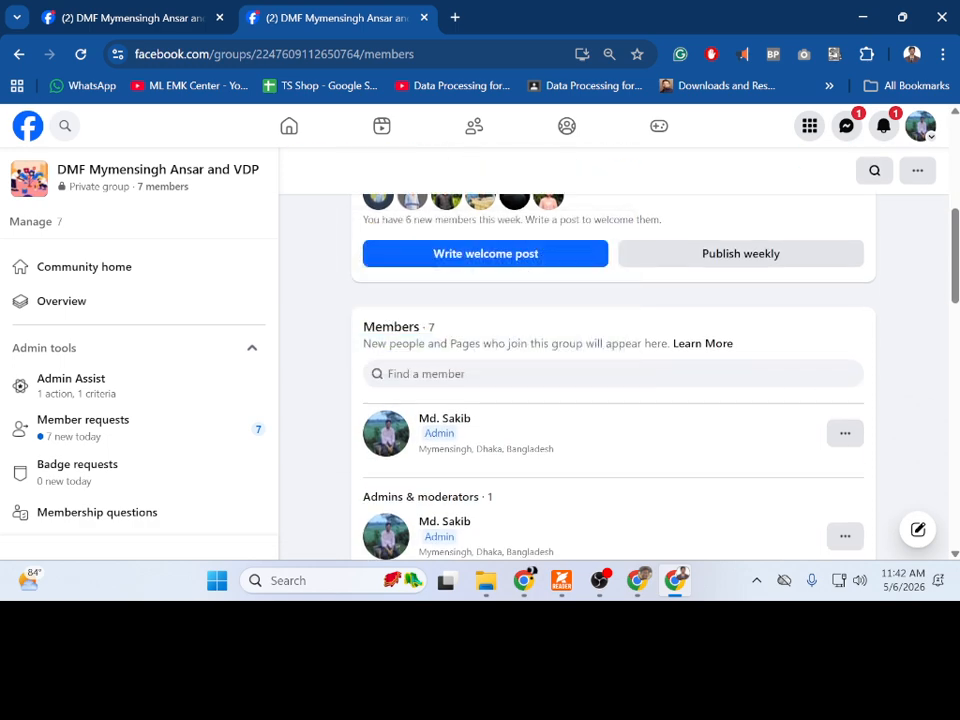
{"action": "scroll", "coordinate": [780, 388], "scroll_direction": "up", "scroll_amount": 1}
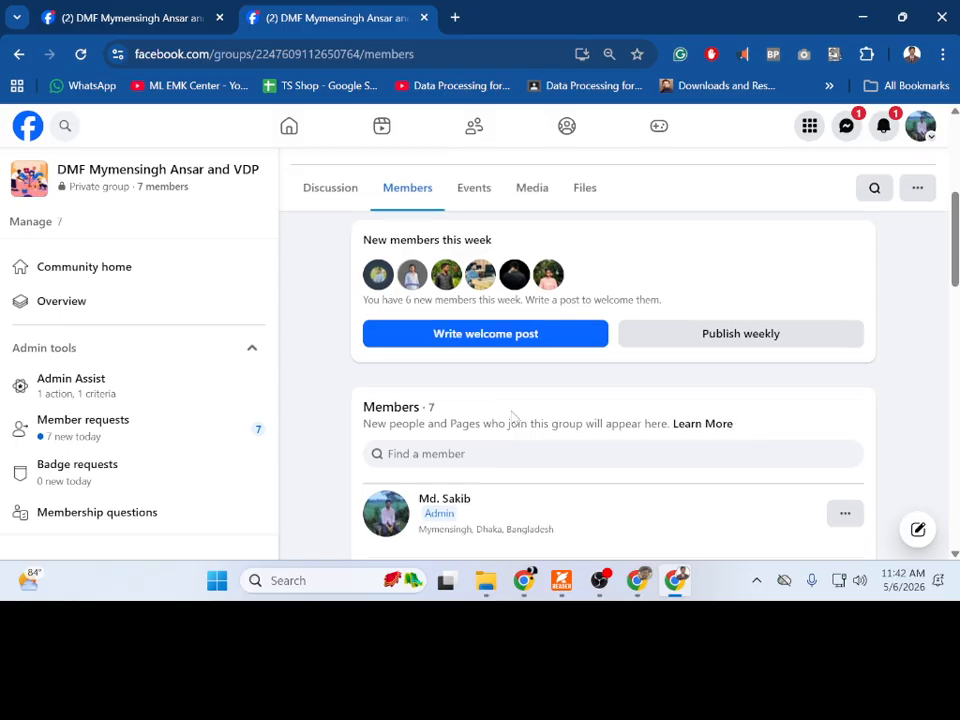
{"action": "scroll", "coordinate": [511, 413], "scroll_direction": "down", "scroll_amount": 3}
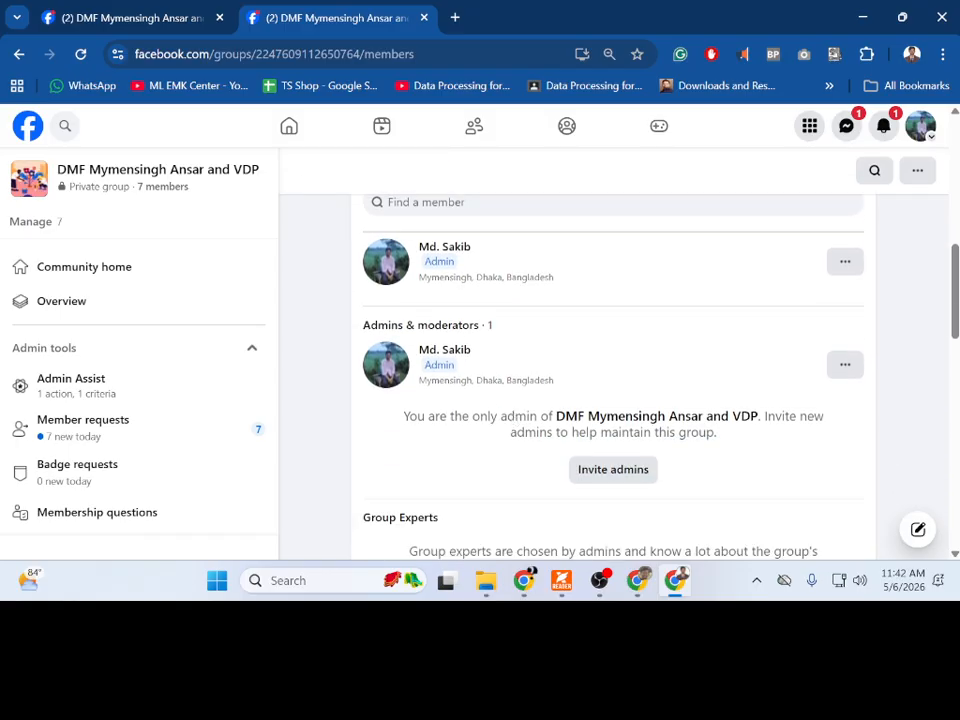
{"action": "scroll", "coordinate": [511, 418], "scroll_direction": "down", "scroll_amount": 3}
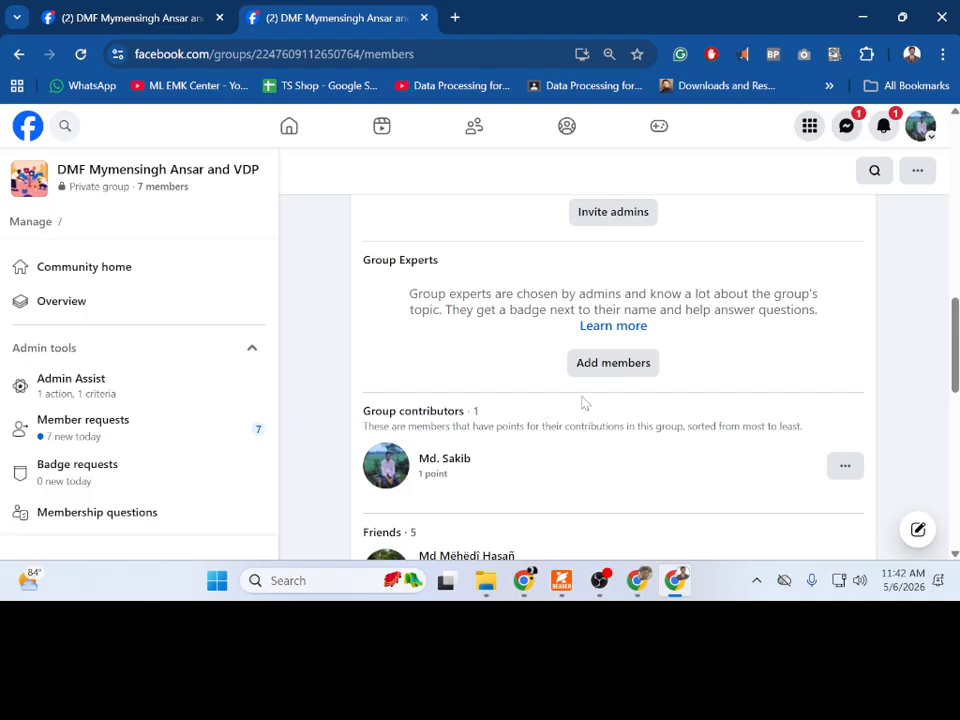
{"action": "scroll", "coordinate": [580, 405], "scroll_direction": "down", "scroll_amount": 4}
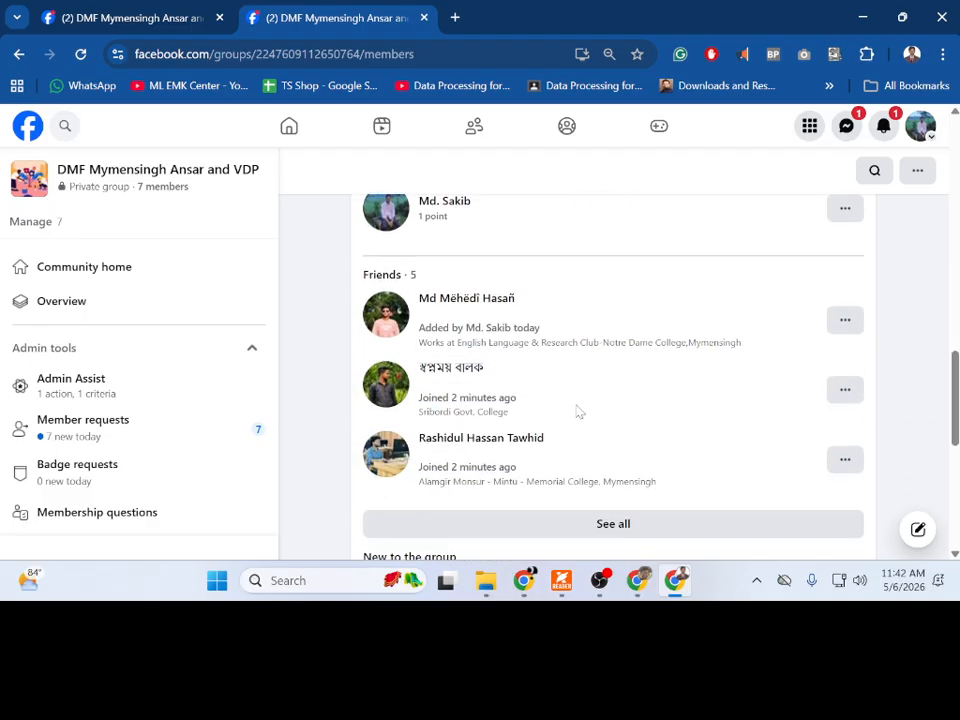
Step: View all friends who are in the group, and open the pending member requests from the new join notification
{"action": "left_click", "coordinate": [607, 440]}
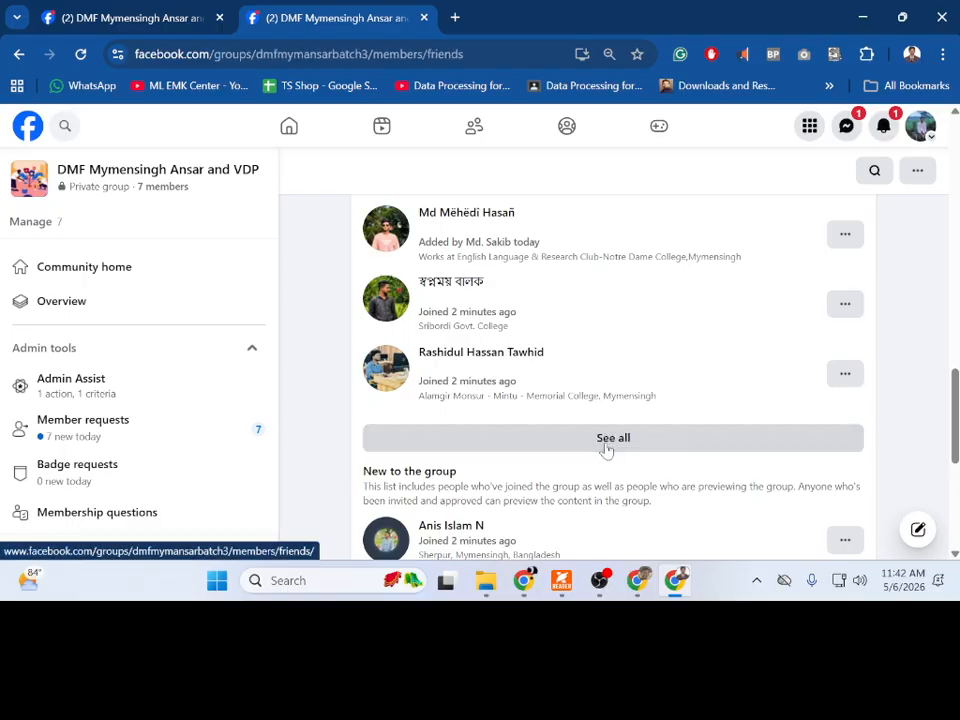
{"action": "scroll", "coordinate": [597, 453], "scroll_direction": "down", "scroll_amount": 1}
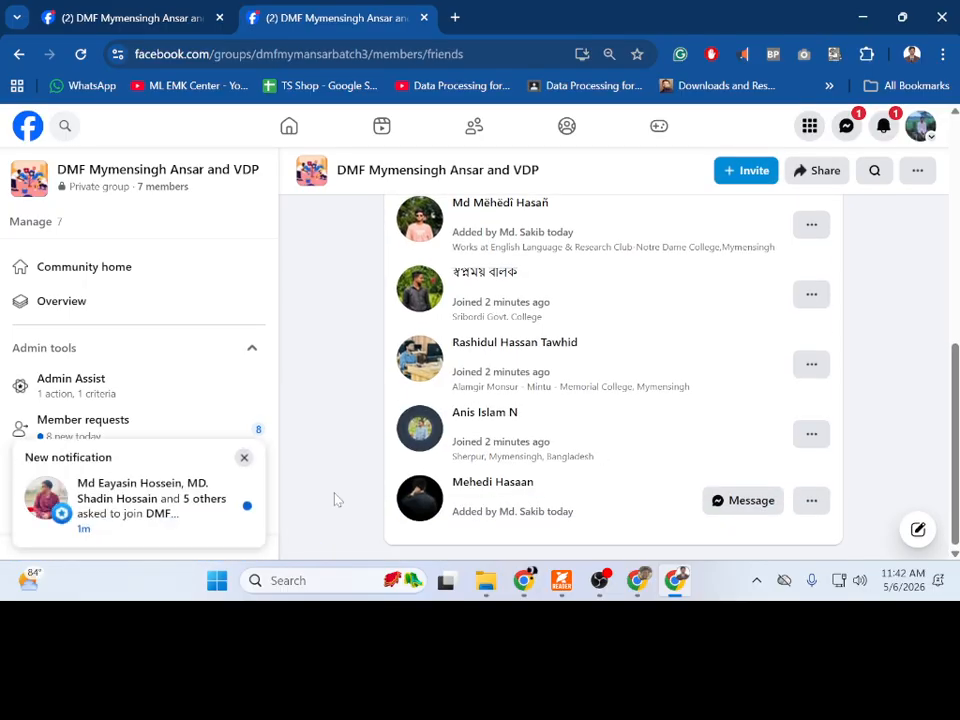
{"action": "left_click", "coordinate": [115, 510]}
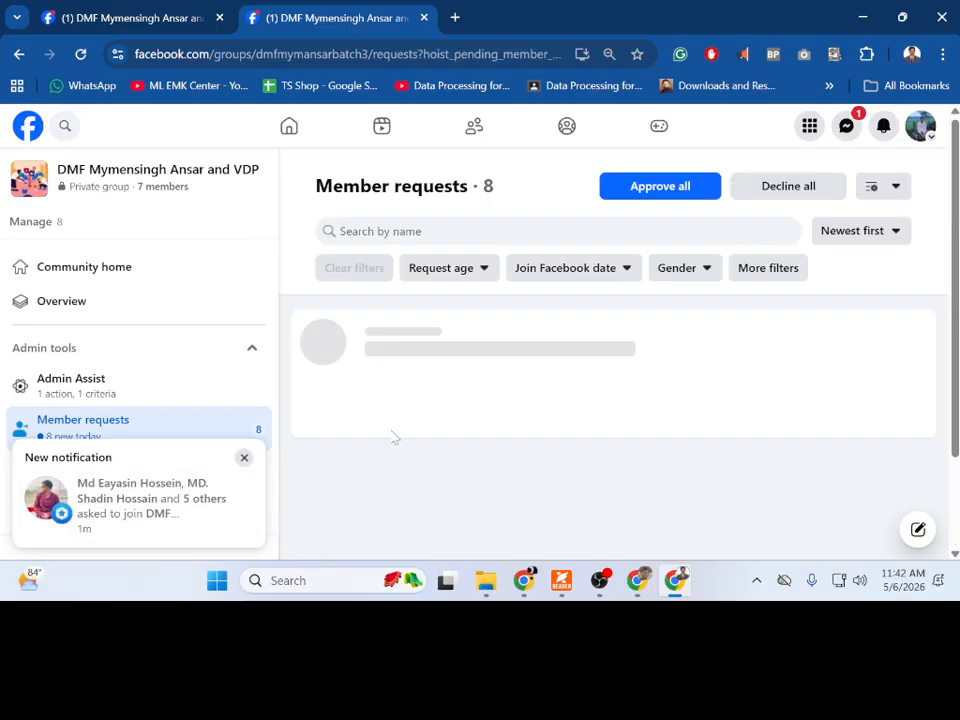
Step: Review the pending member requests and approve all of them at once
{"action": "scroll", "coordinate": [547, 425], "scroll_direction": "down", "scroll_amount": 2}
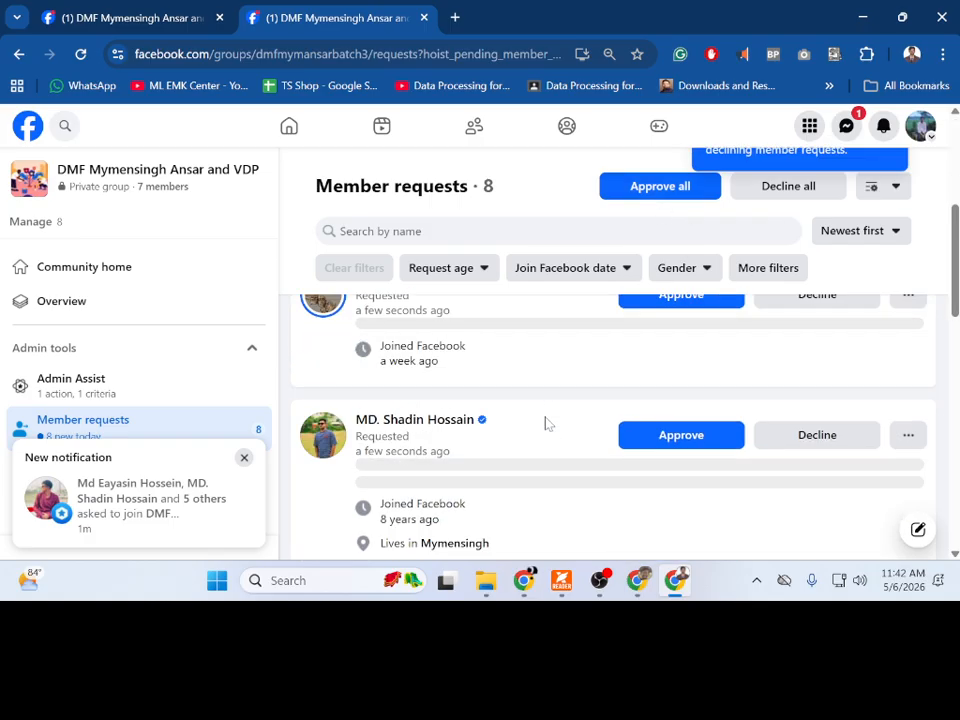
{"action": "scroll", "coordinate": [548, 430], "scroll_direction": "down", "scroll_amount": 5}
{"action": "scroll", "coordinate": [552, 455], "scroll_direction": "up", "scroll_amount": 10}
{"action": "left_click", "coordinate": [685, 190]}
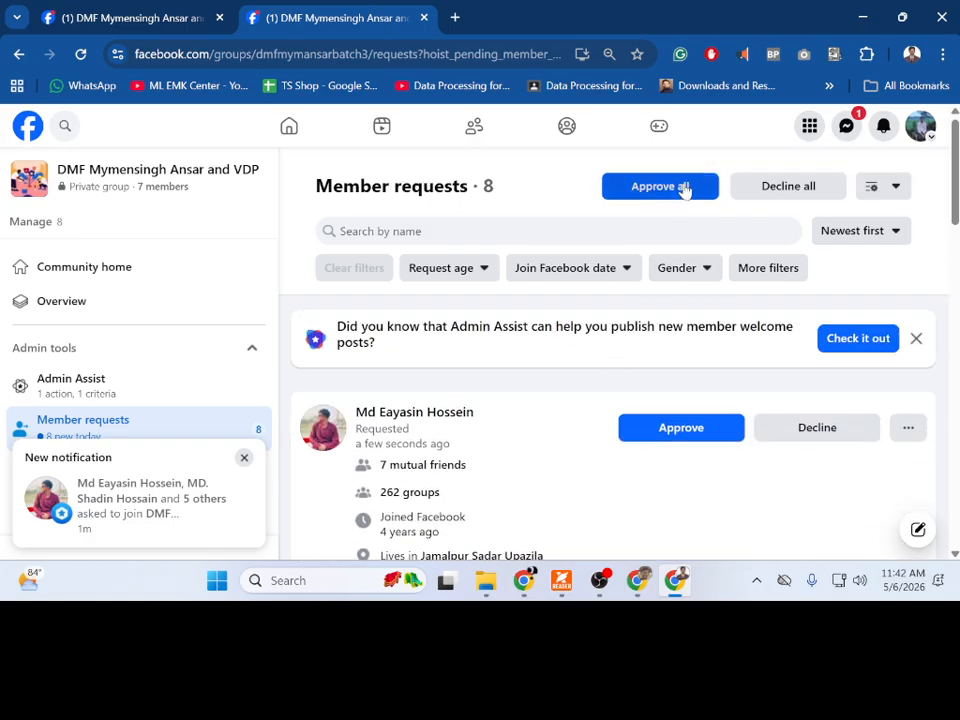
{"action": "left_click", "coordinate": [615, 380]}
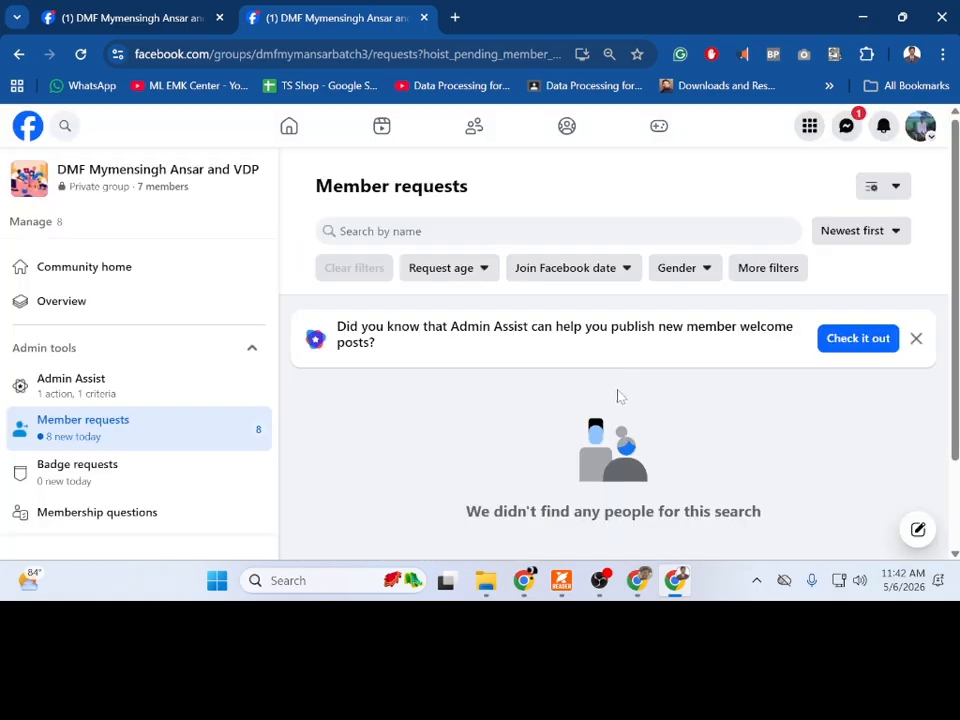
Step: Look through Admin Assist's daily digest and its criteria for creating posts and managing people, then return to the member requests
{"action": "left_click", "coordinate": [866, 341]}
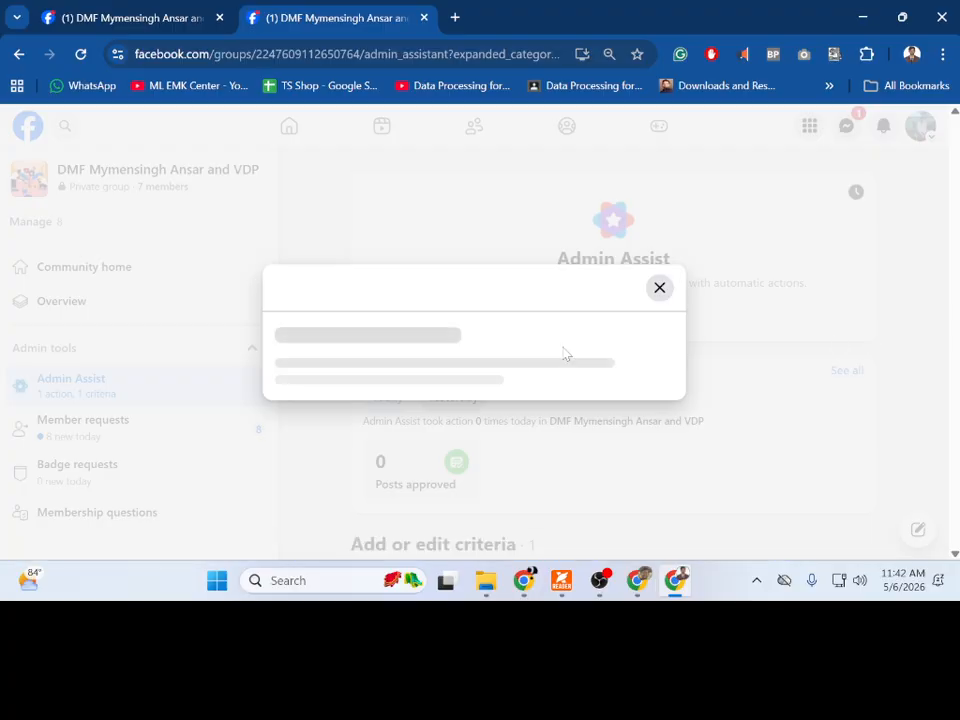
{"action": "left_click", "coordinate": [659, 172]}
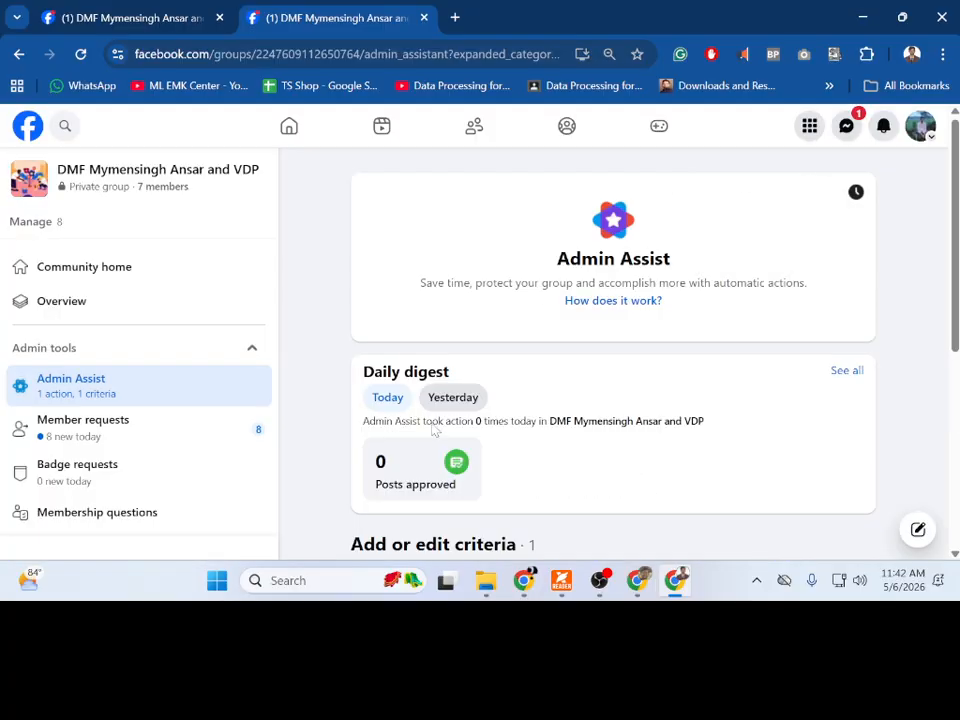
{"action": "scroll", "coordinate": [433, 430], "scroll_direction": "down", "scroll_amount": 7}
{"action": "scroll", "coordinate": [435, 434], "scroll_direction": "up", "scroll_amount": 8}
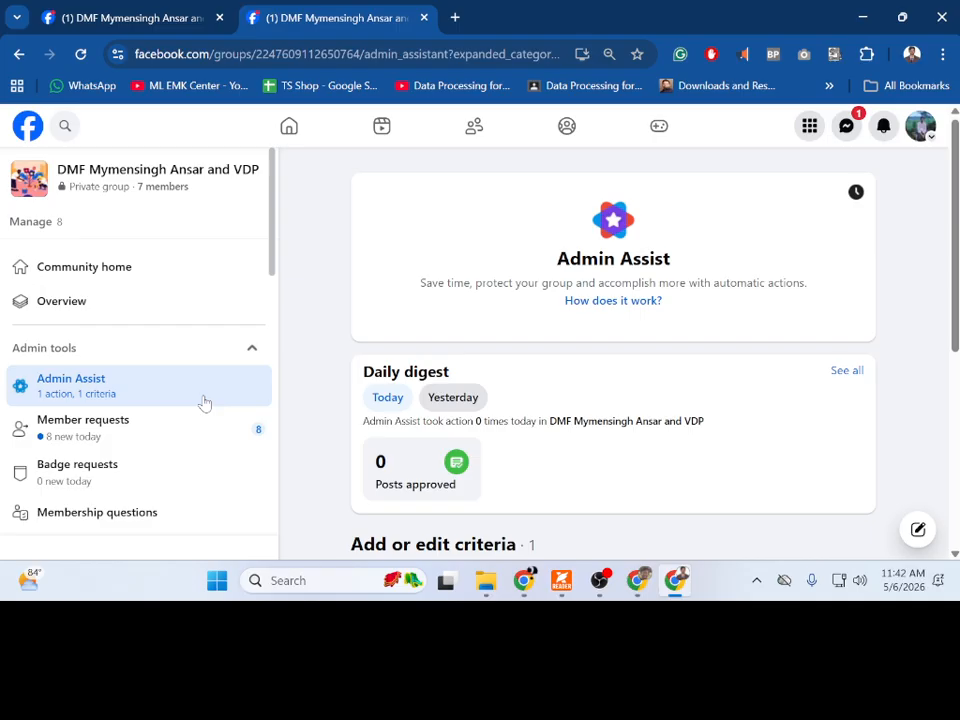
{"action": "scroll", "coordinate": [317, 474], "scroll_direction": "down", "scroll_amount": 3}
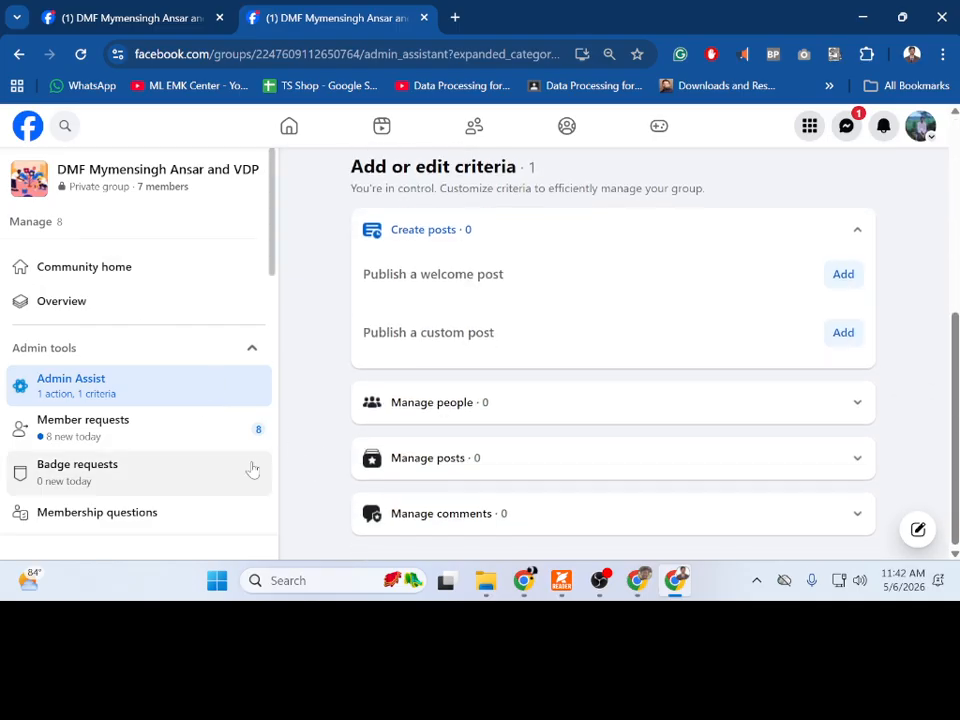
{"action": "left_click", "coordinate": [405, 421]}
{"action": "scroll", "coordinate": [306, 428], "scroll_direction": "down", "scroll_amount": 2}
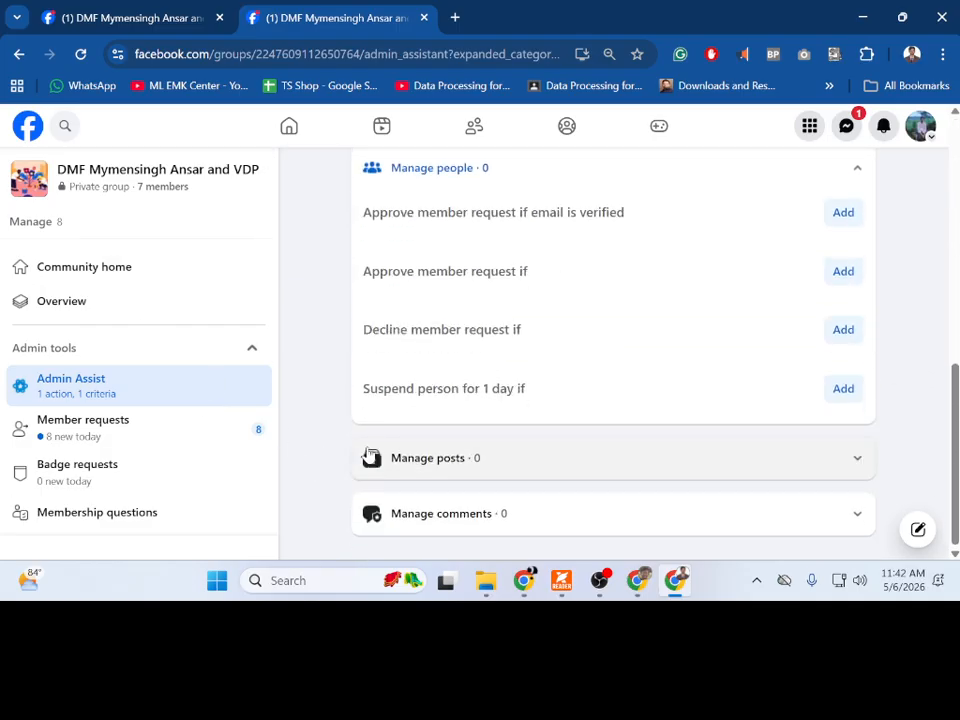
{"action": "left_click", "coordinate": [18, 54]}
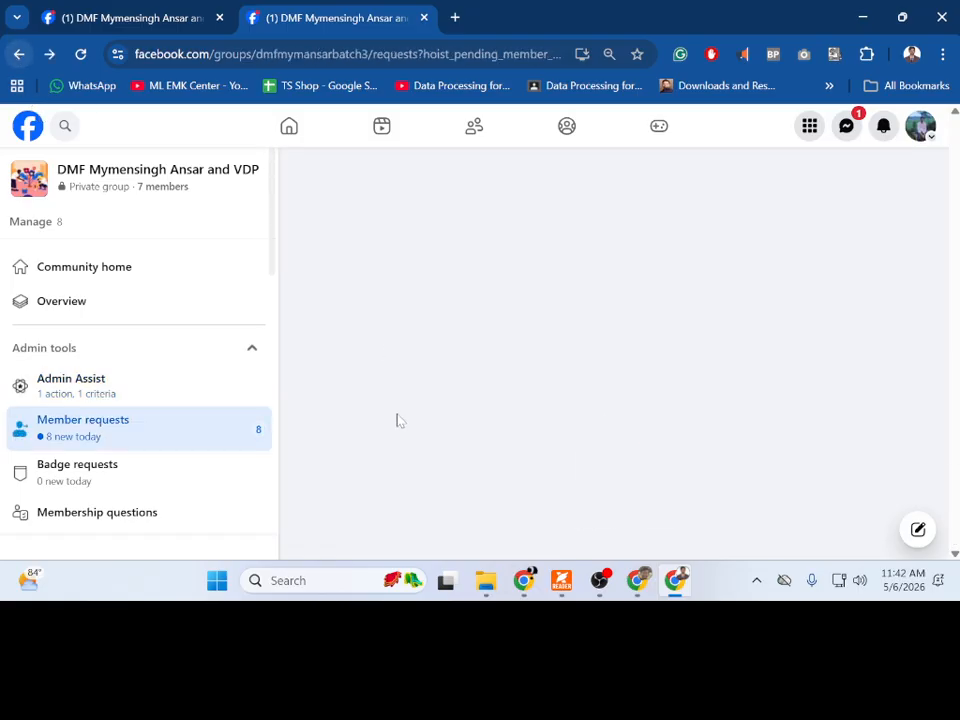
Step: Go to the group's home page, open its member list and check the admins, experts, contributors and friends sections
{"action": "left_click", "coordinate": [30, 145]}
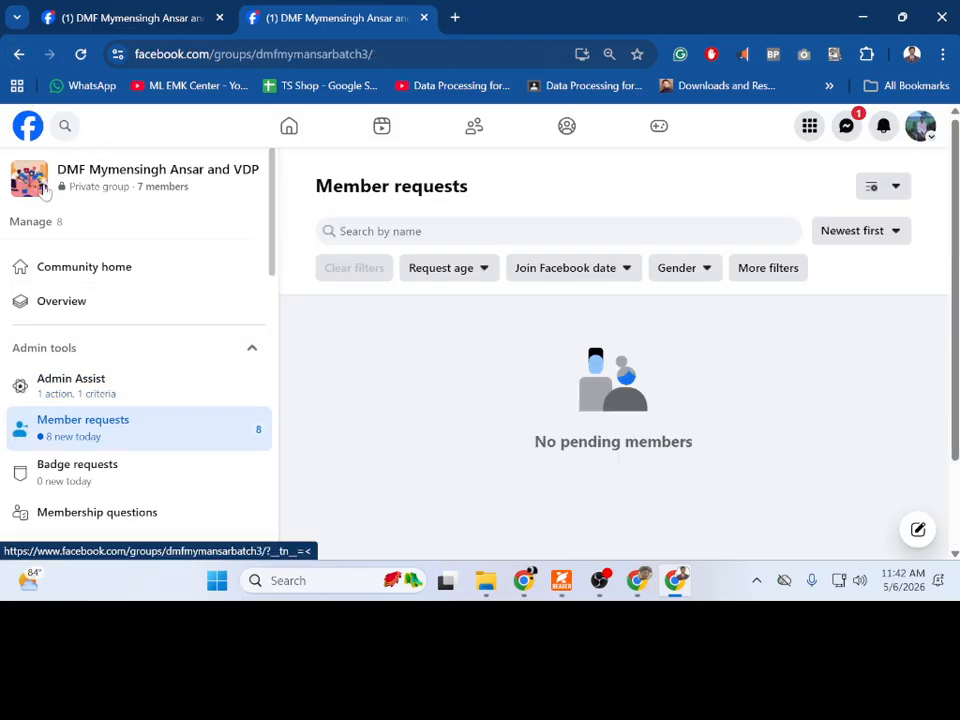
{"action": "scroll", "coordinate": [410, 465], "scroll_direction": "down", "scroll_amount": 2}
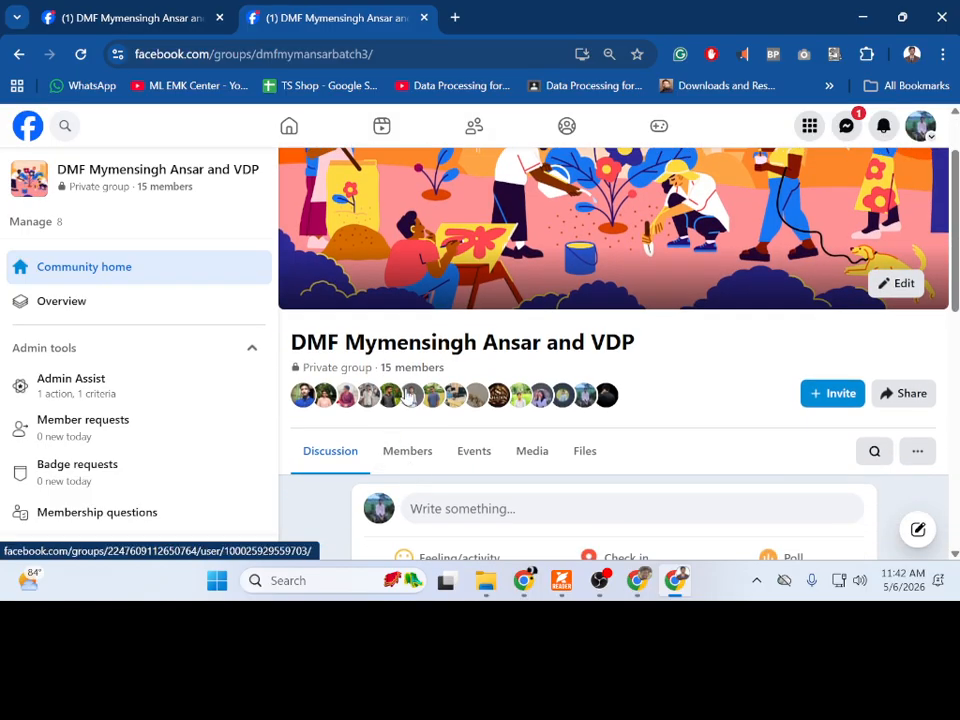
{"action": "left_click", "coordinate": [395, 367]}
{"action": "scroll", "coordinate": [632, 463], "scroll_direction": "down", "scroll_amount": 5}
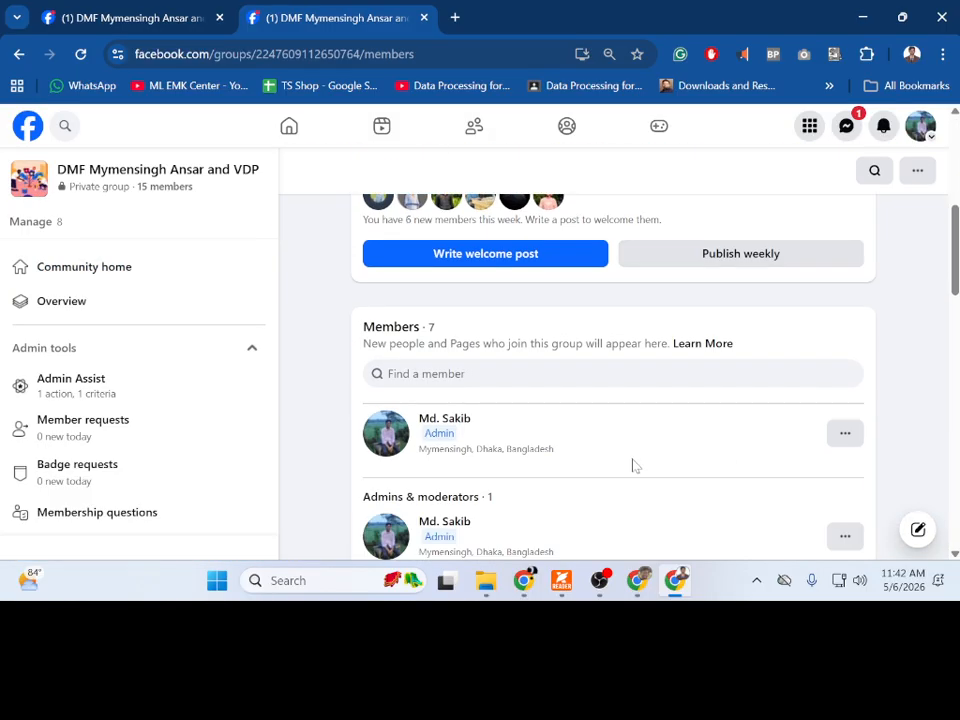
{"action": "scroll", "coordinate": [632, 465], "scroll_direction": "down", "scroll_amount": 5}
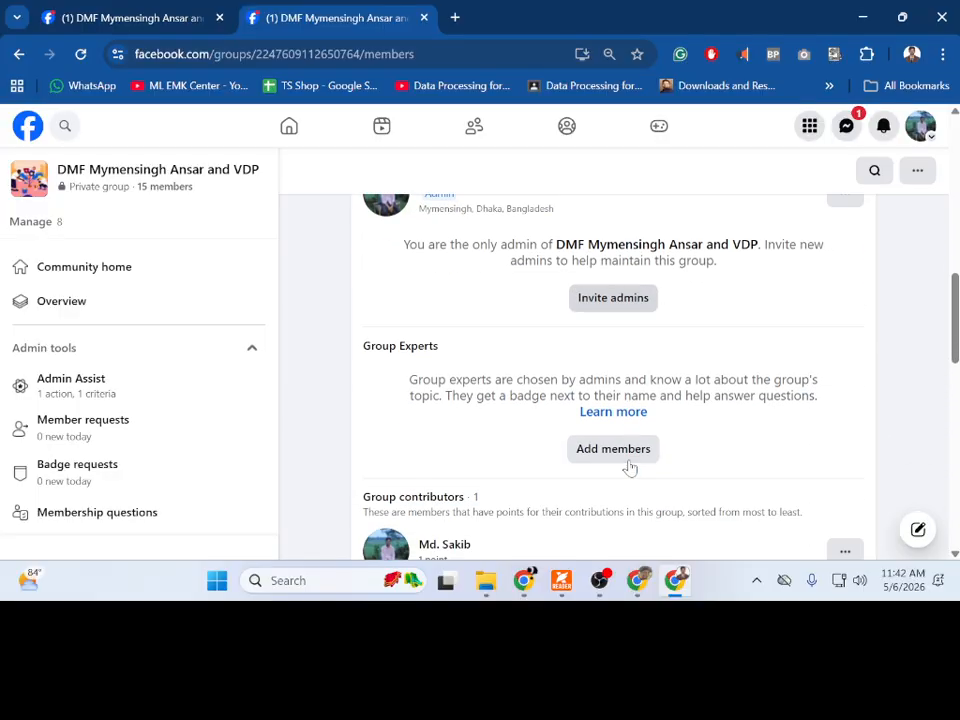
{"action": "scroll", "coordinate": [630, 470], "scroll_direction": "down", "scroll_amount": 1}
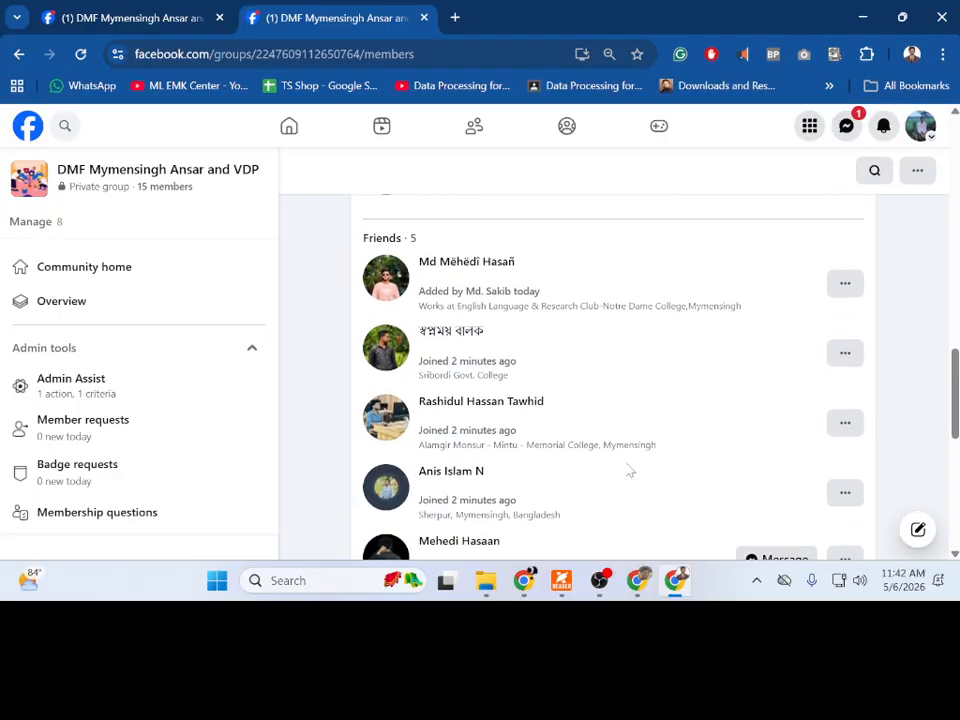
{"action": "scroll", "coordinate": [630, 470], "scroll_direction": "down", "scroll_amount": 1}
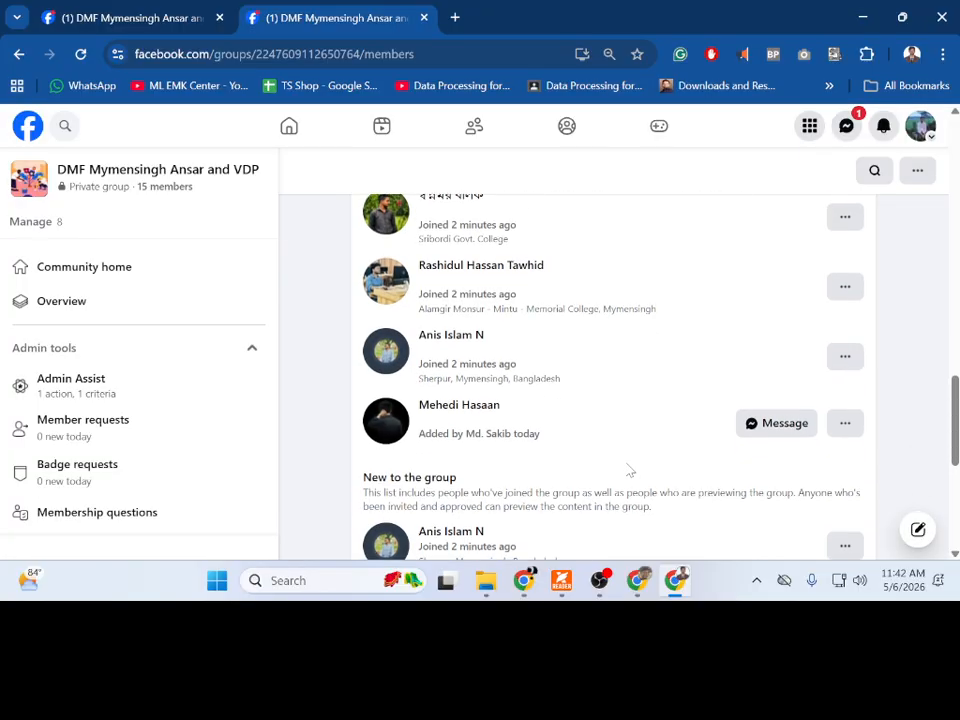
Step: Examine the people listed as new to the group, and return to the new members this week
{"action": "scroll", "coordinate": [630, 470], "scroll_direction": "down", "scroll_amount": 3}
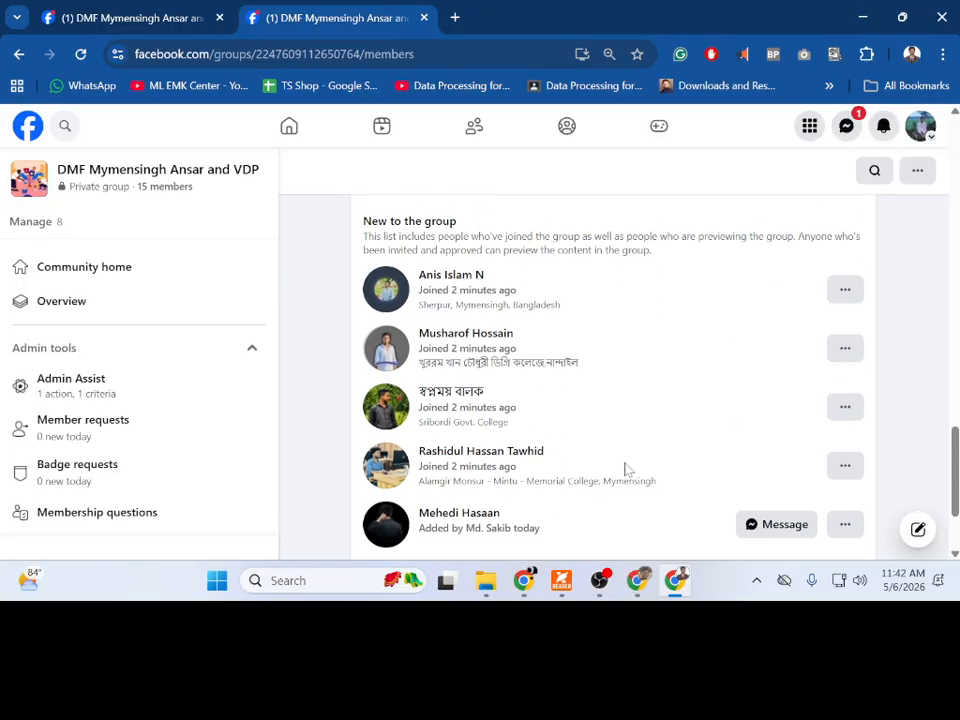
{"action": "scroll", "coordinate": [627, 468], "scroll_direction": "down", "scroll_amount": 1}
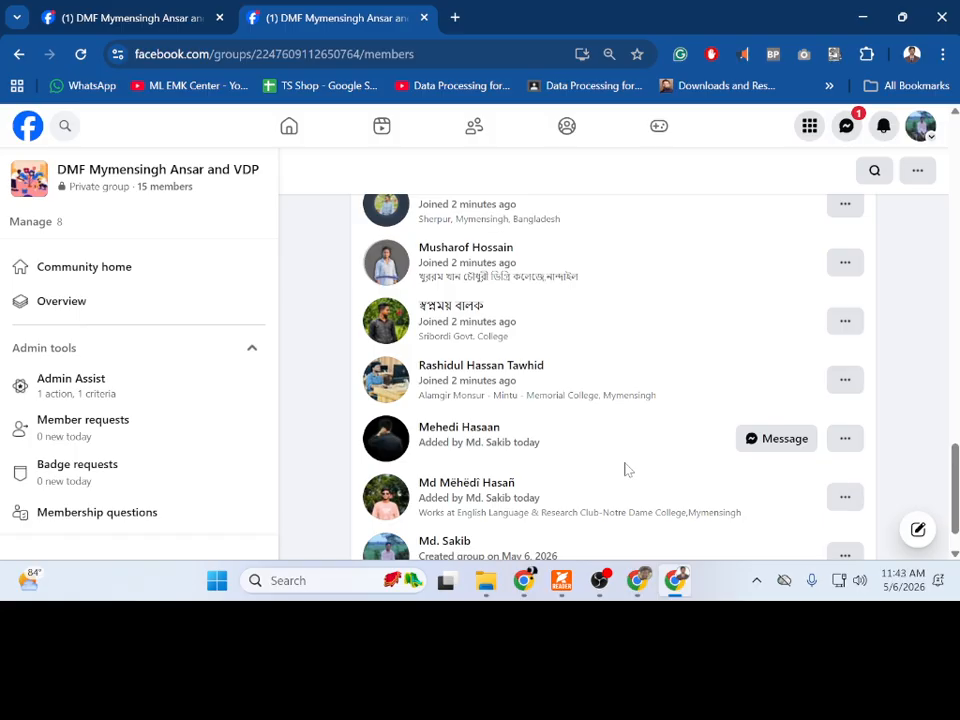
{"action": "scroll", "coordinate": [627, 468], "scroll_direction": "down", "scroll_amount": 1}
{"action": "scroll", "coordinate": [627, 468], "scroll_direction": "up", "scroll_amount": 4}
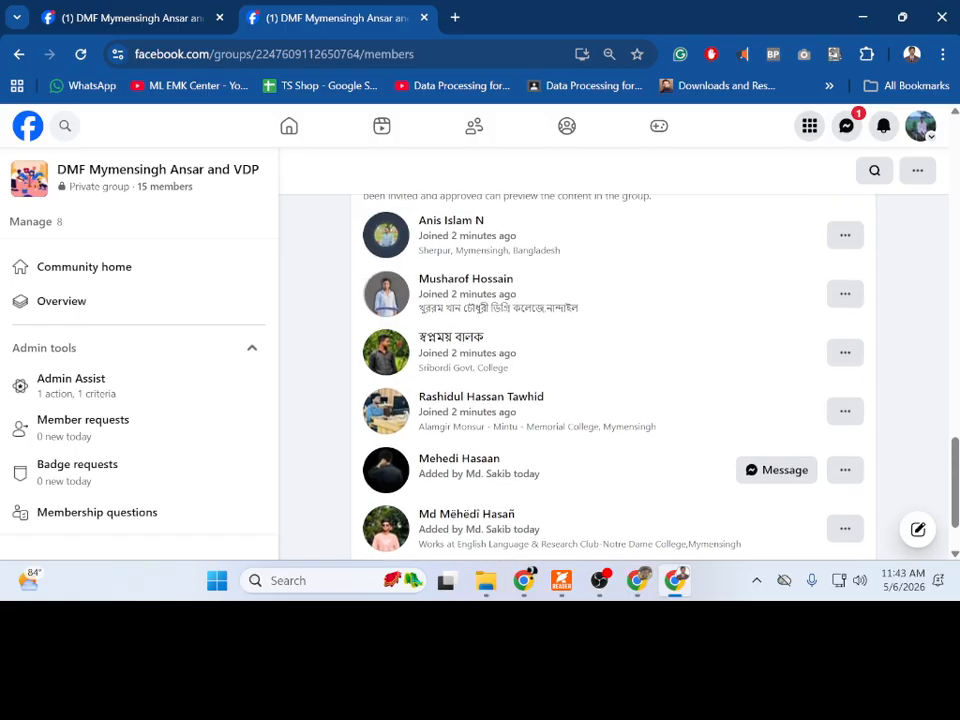
{"action": "scroll", "coordinate": [627, 468], "scroll_direction": "up", "scroll_amount": 8}
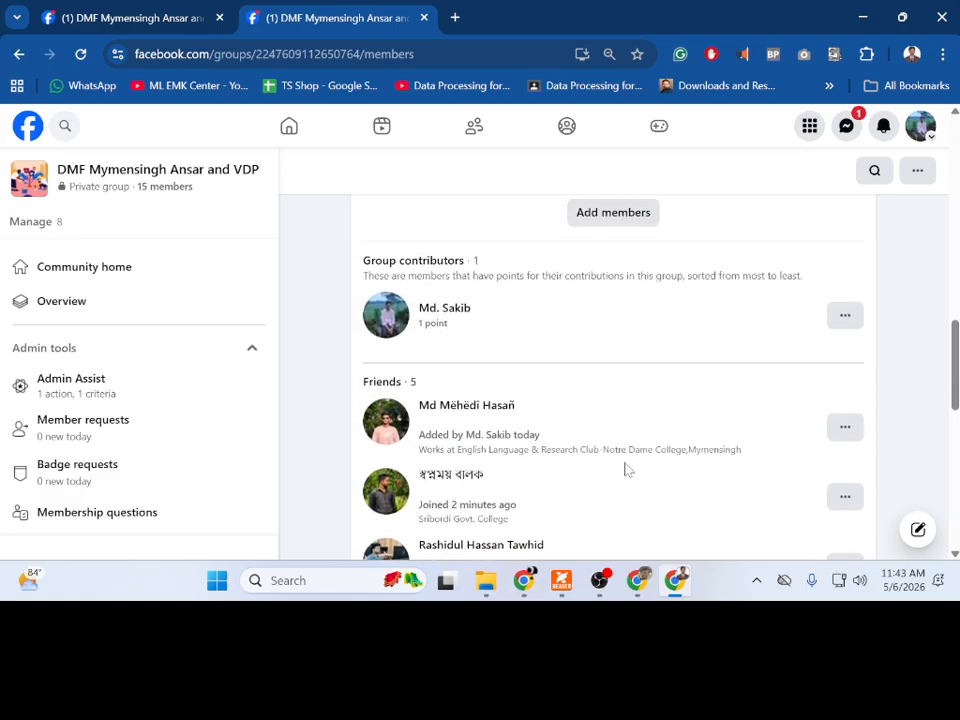
{"action": "scroll", "coordinate": [627, 468], "scroll_direction": "up", "scroll_amount": 6}
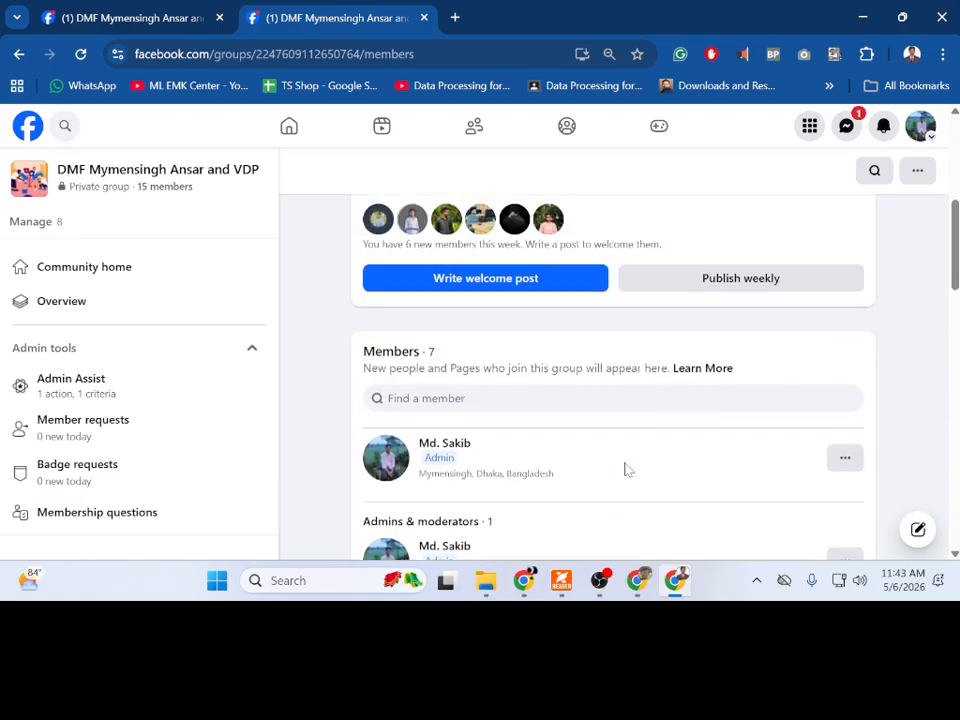
{"action": "scroll", "coordinate": [627, 468], "scroll_direction": "up", "scroll_amount": 3}
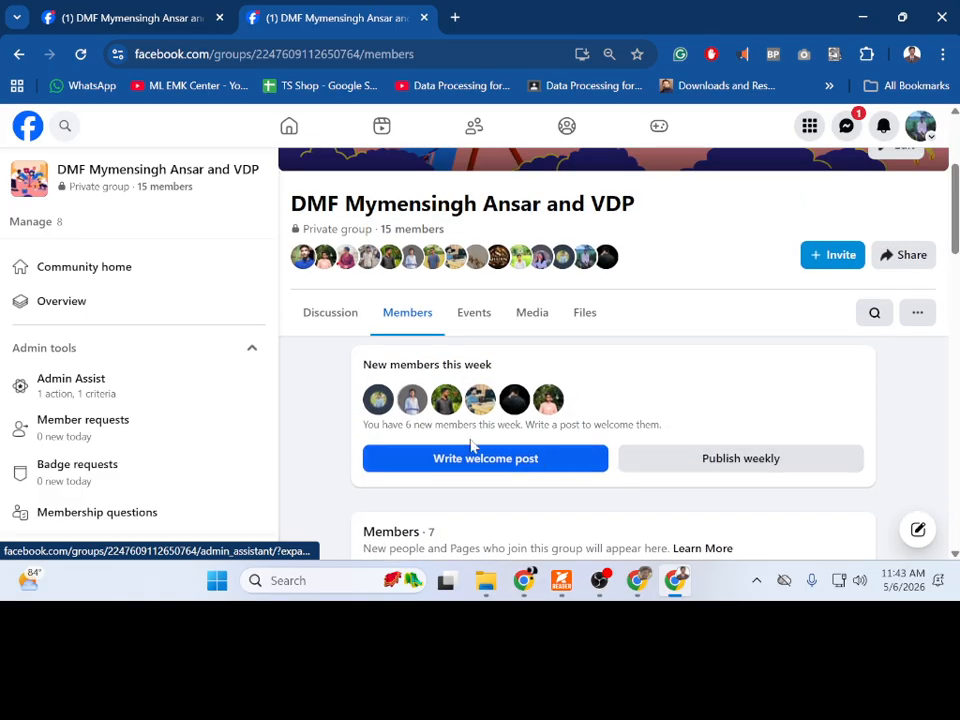
Step: Check the latest notifications, and compare the group's member count with the members page and its new members this week
{"action": "left_click", "coordinate": [883, 126]}
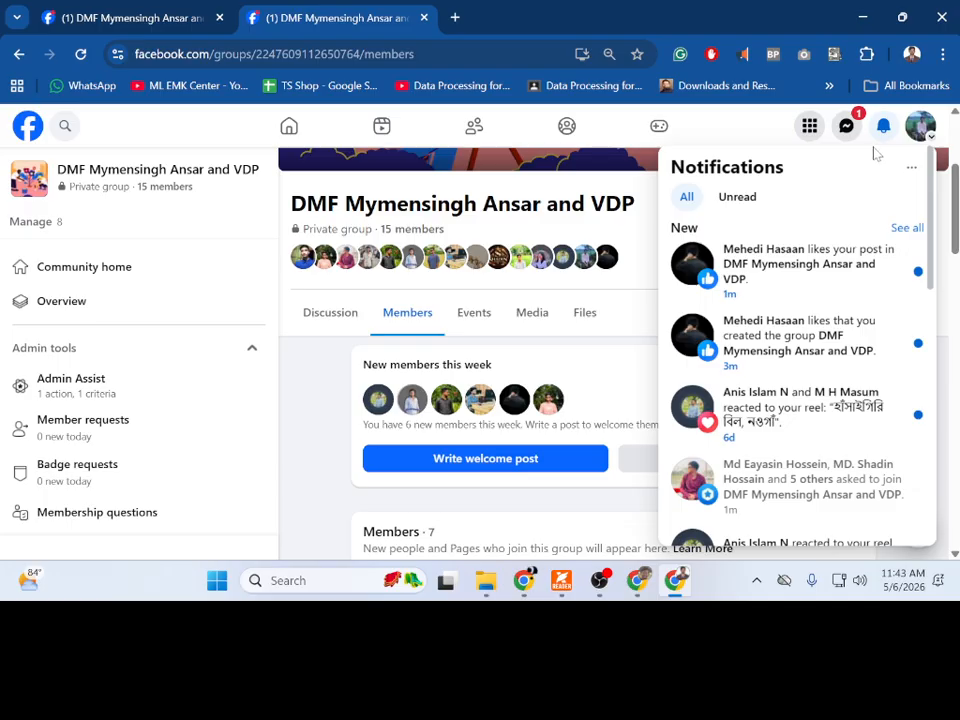
{"action": "left_click", "coordinate": [321, 418]}
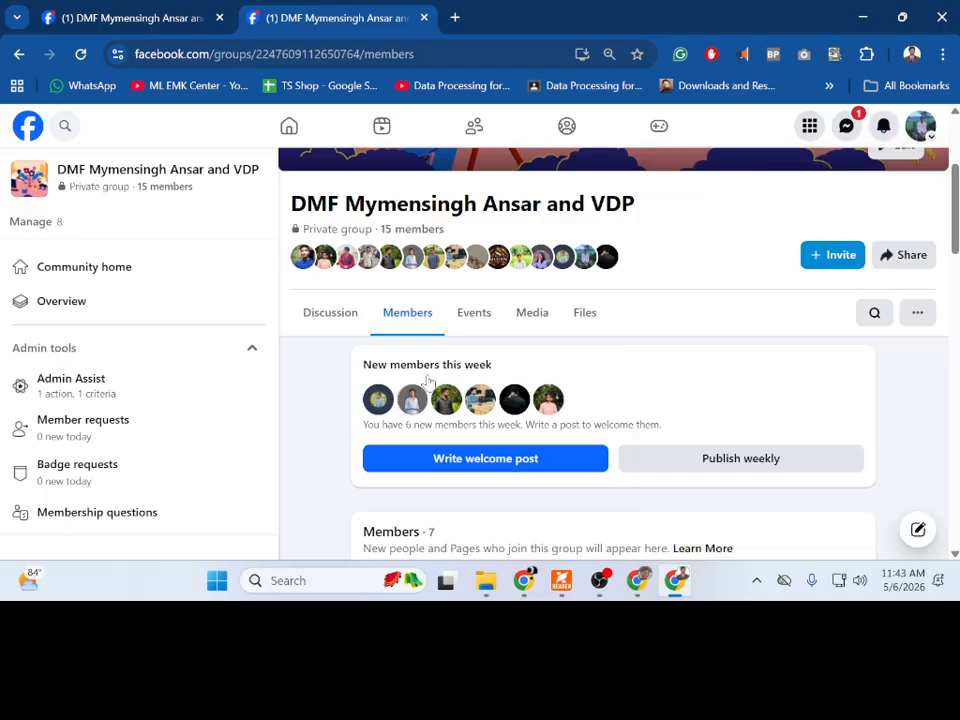
{"action": "scroll", "coordinate": [521, 420], "scroll_direction": "down", "scroll_amount": 3}
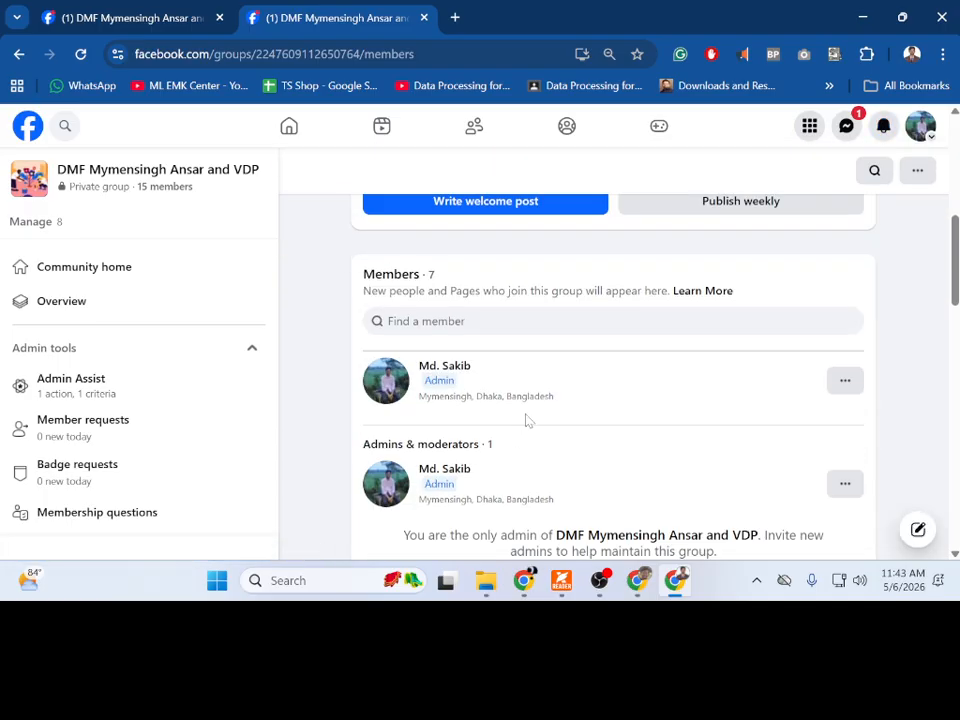
{"action": "scroll", "coordinate": [612, 435], "scroll_direction": "up", "scroll_amount": 5}
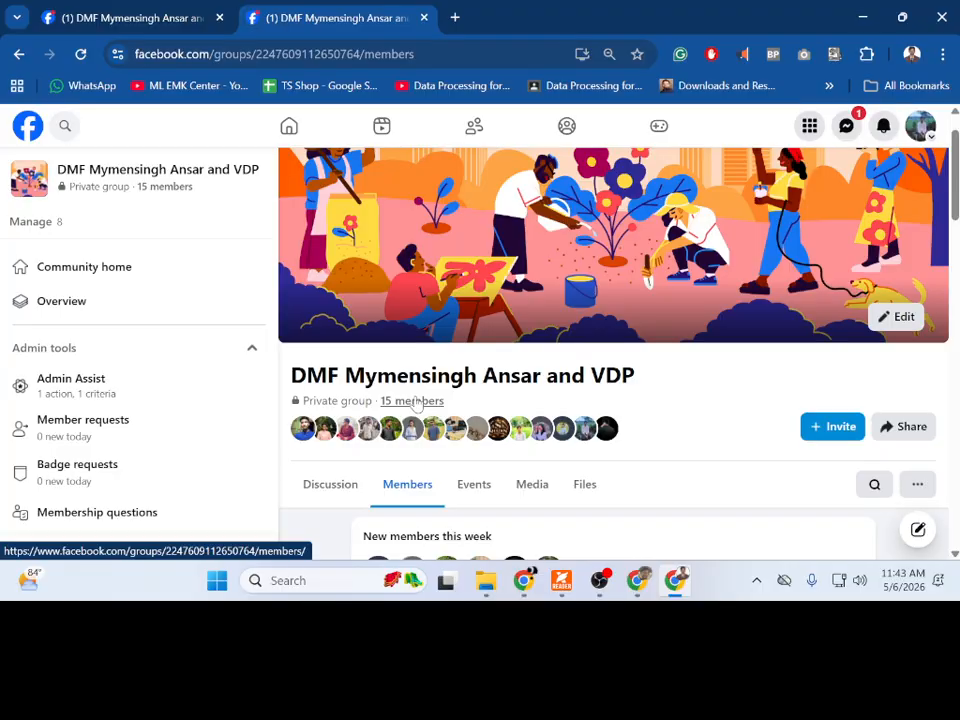
{"action": "scroll", "coordinate": [480, 420], "scroll_direction": "down", "scroll_amount": 4}
{"action": "scroll", "coordinate": [490, 450], "scroll_direction": "up", "scroll_amount": 2}
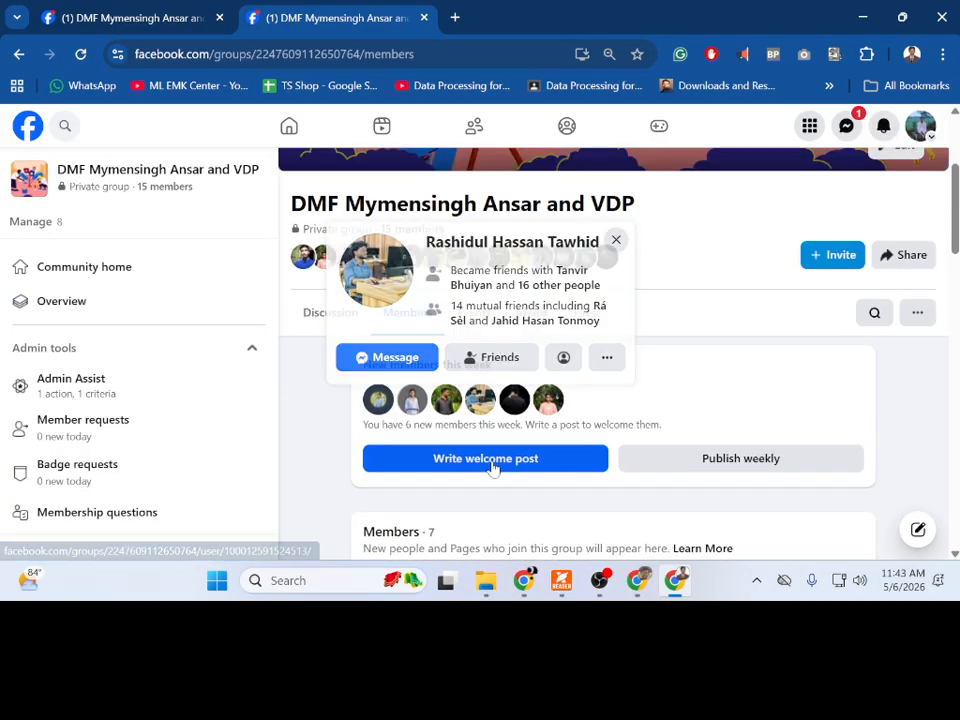
Step: Invite the first member in the group's friends list to be an admin and send the invite
{"action": "scroll", "coordinate": [495, 463], "scroll_direction": "down", "scroll_amount": 5}
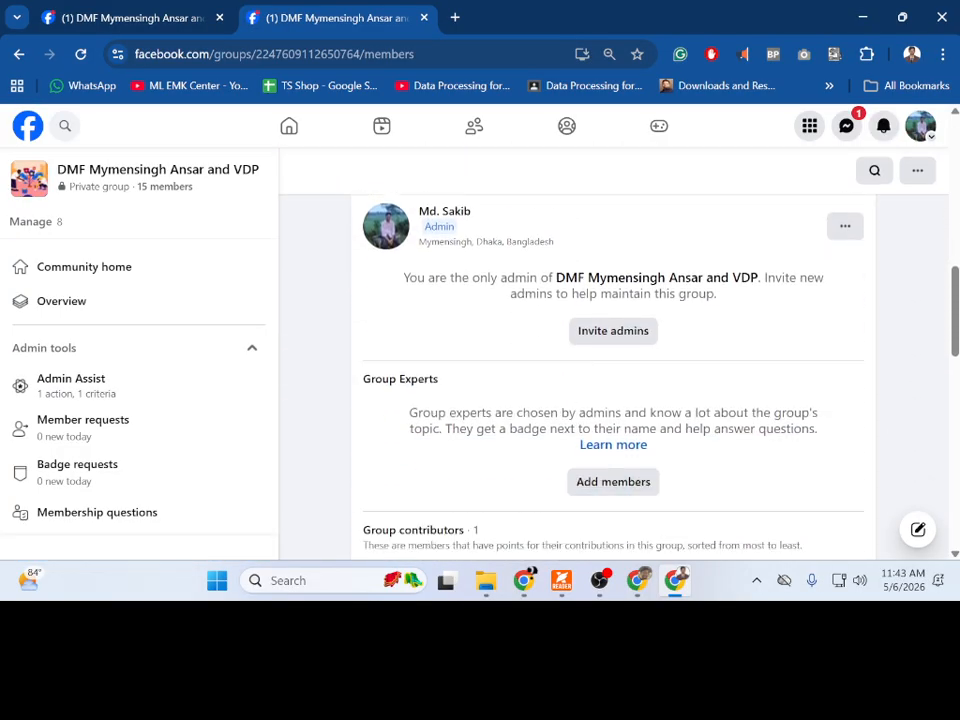
{"action": "scroll", "coordinate": [566, 430], "scroll_direction": "down", "scroll_amount": 5}
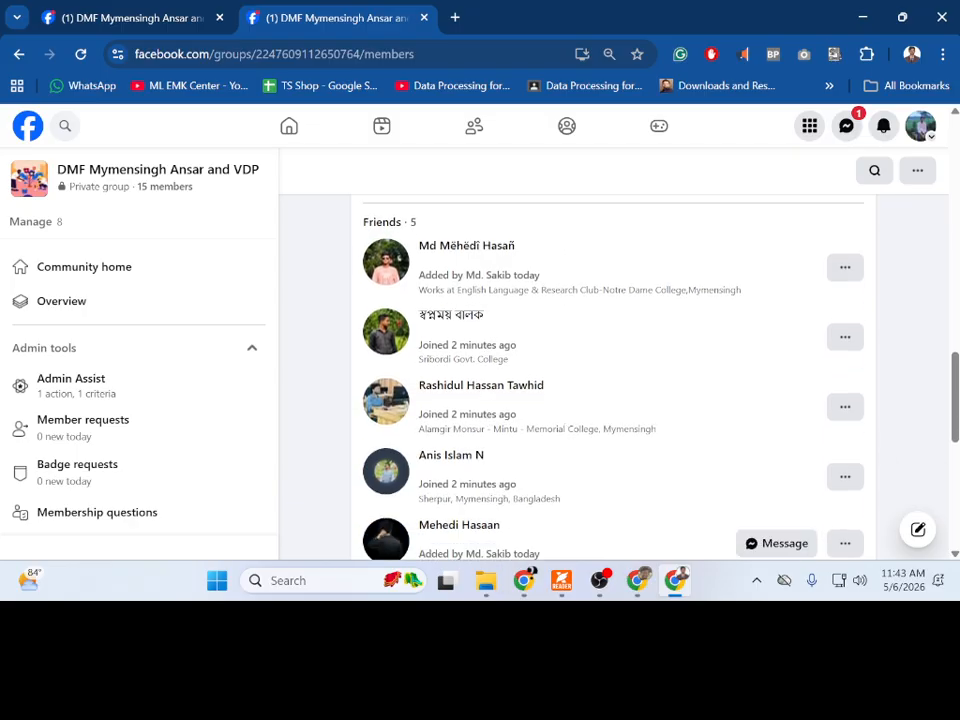
{"action": "left_click", "coordinate": [840, 277]}
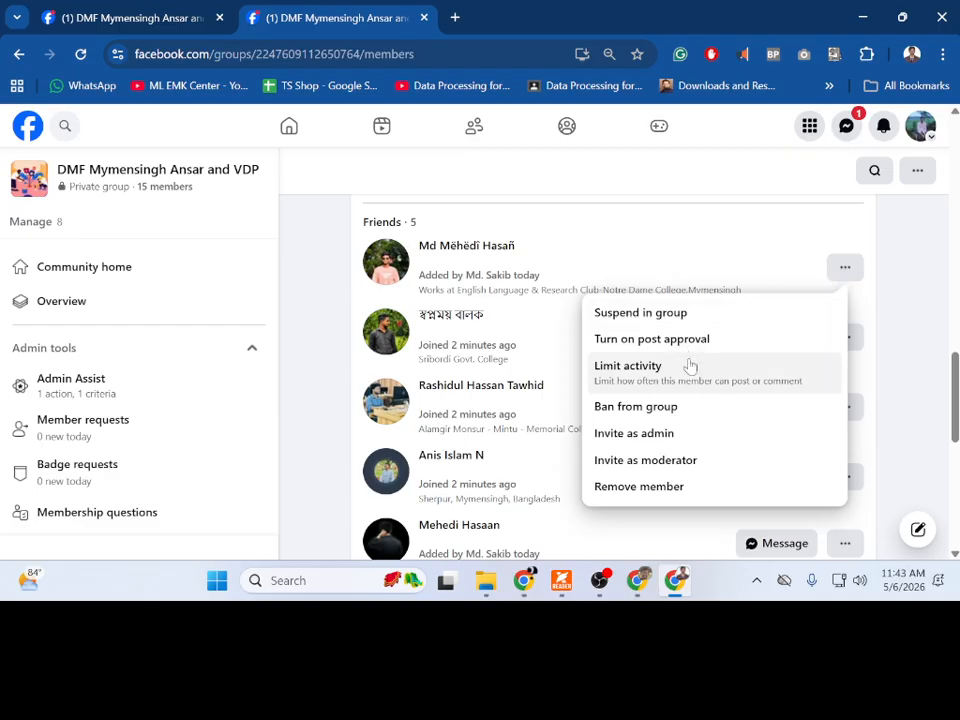
{"action": "left_click", "coordinate": [703, 438]}
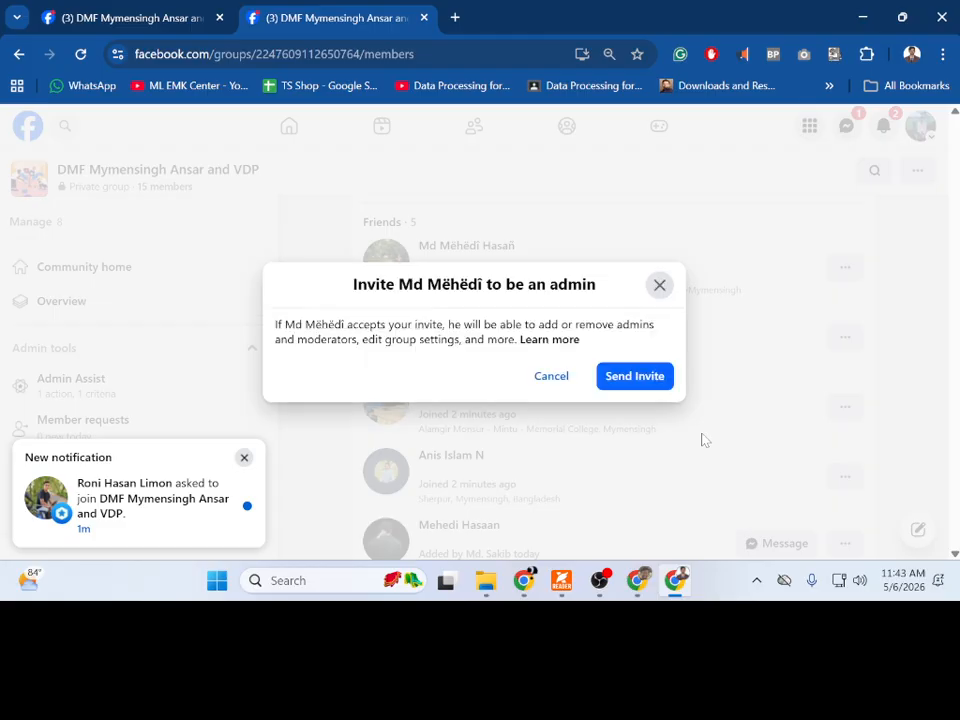
{"action": "left_click", "coordinate": [636, 377]}
Step: Open the member requests from the new join notification, approve each pending request individually, and return to the group's home page
{"action": "left_click", "coordinate": [100, 494]}
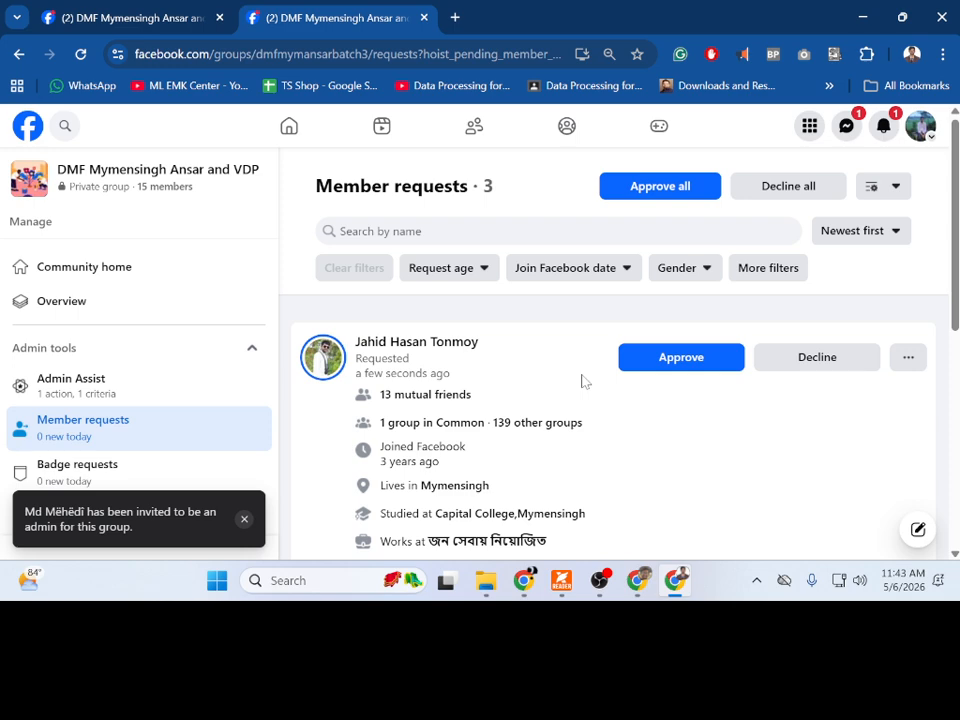
{"action": "scroll", "coordinate": [581, 384], "scroll_direction": "down", "scroll_amount": 1}
{"action": "scroll", "coordinate": [600, 385], "scroll_direction": "up", "scroll_amount": 1}
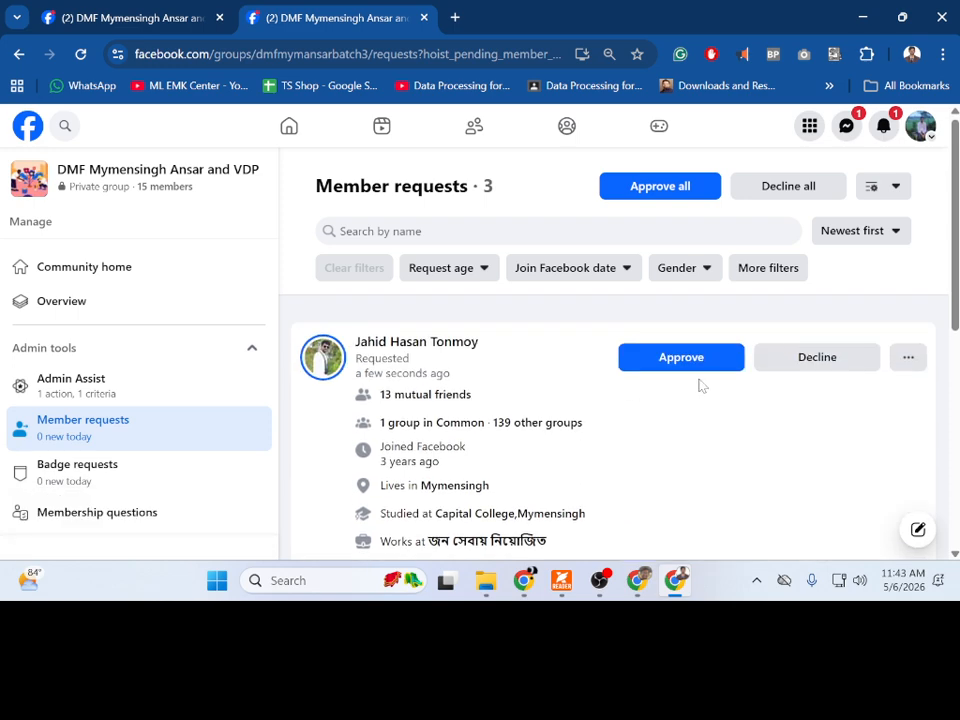
{"action": "left_click", "coordinate": [646, 372]}
{"action": "left_click", "coordinate": [646, 372]}
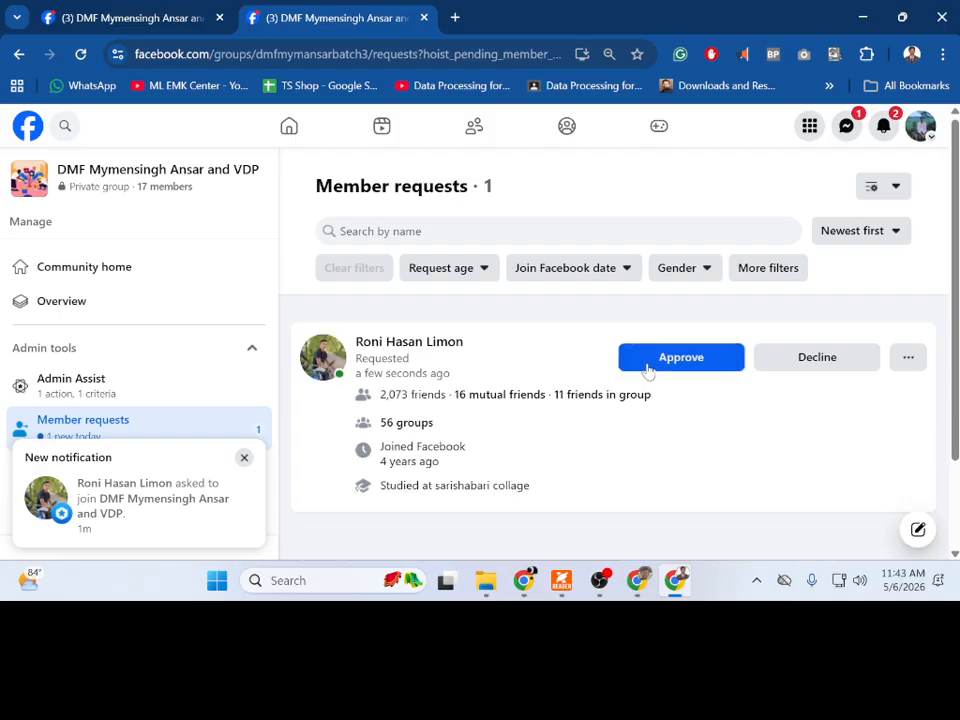
{"action": "left_click", "coordinate": [648, 370]}
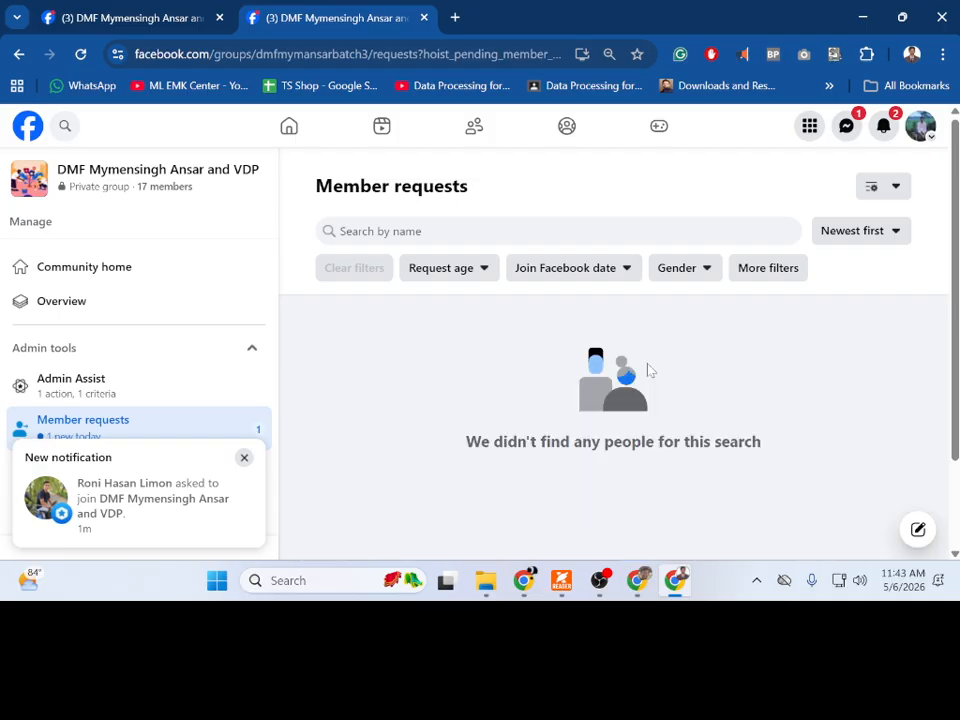
{"action": "left_click", "coordinate": [30, 177]}
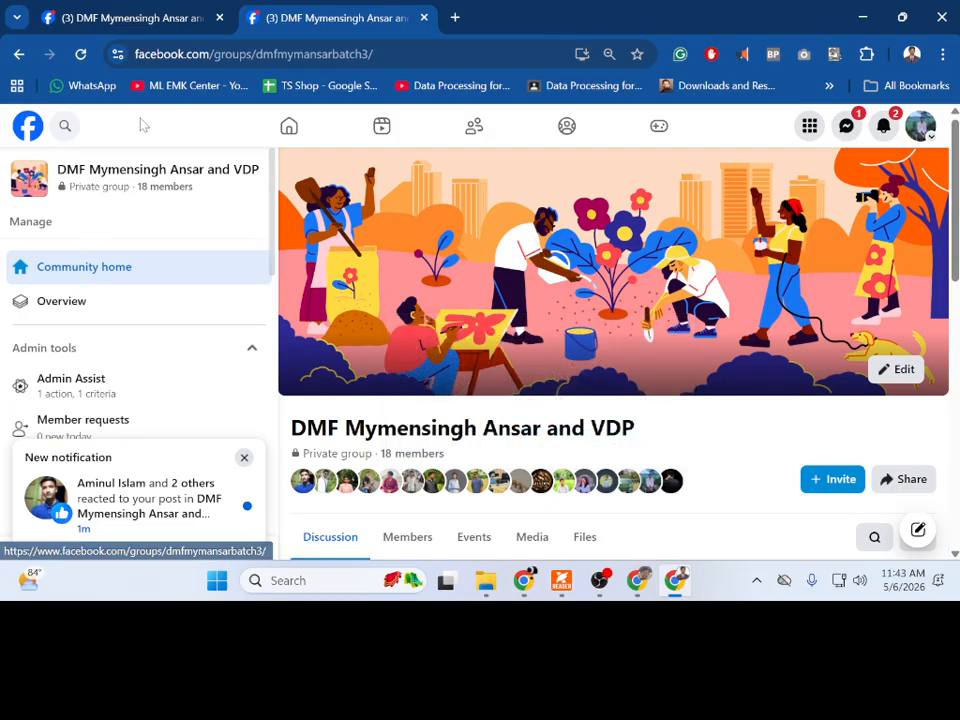
Step: Reload the group's home page and look through the posts in its discussion
{"action": "left_click", "coordinate": [81, 54]}
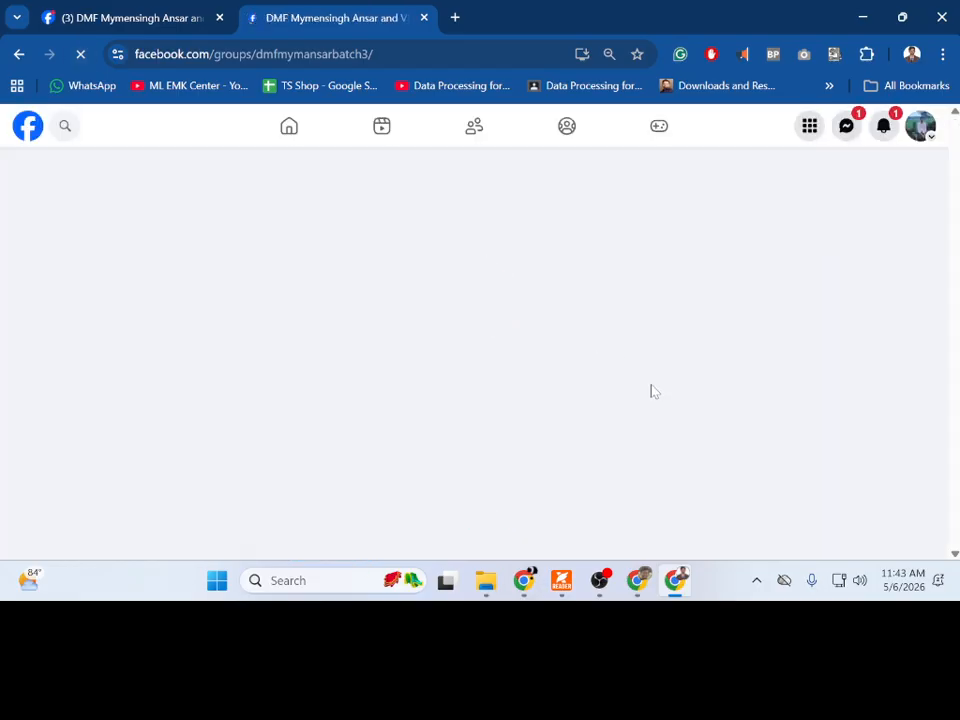
{"action": "scroll", "coordinate": [694, 393], "scroll_direction": "down", "scroll_amount": 2}
{"action": "scroll", "coordinate": [694, 393], "scroll_direction": "down", "scroll_amount": 3}
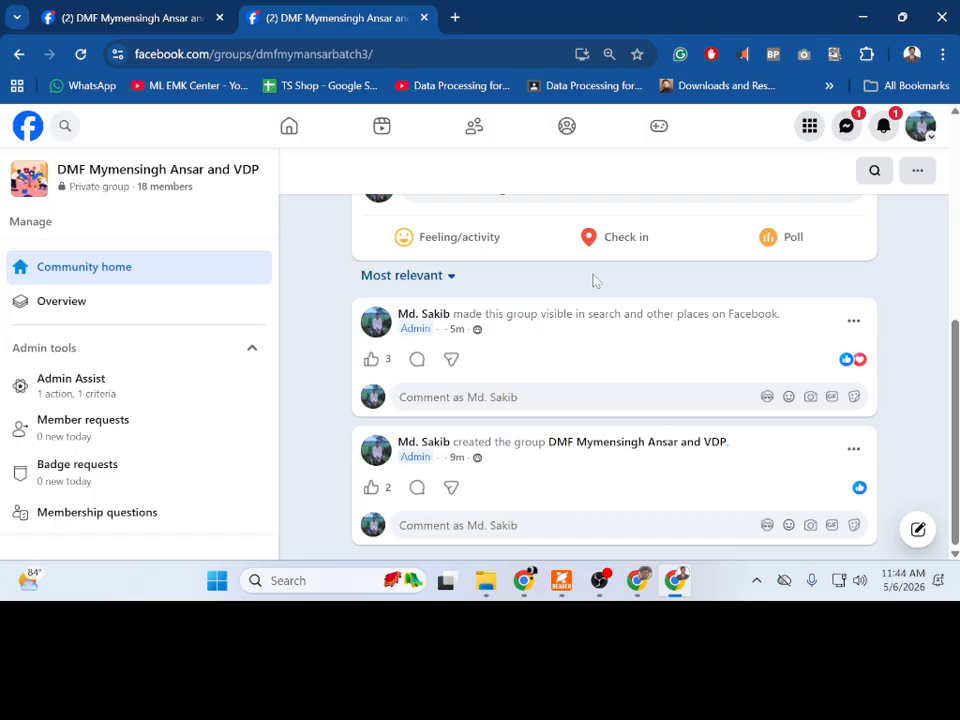
{"action": "scroll", "coordinate": [672, 447], "scroll_direction": "up", "scroll_amount": 3}
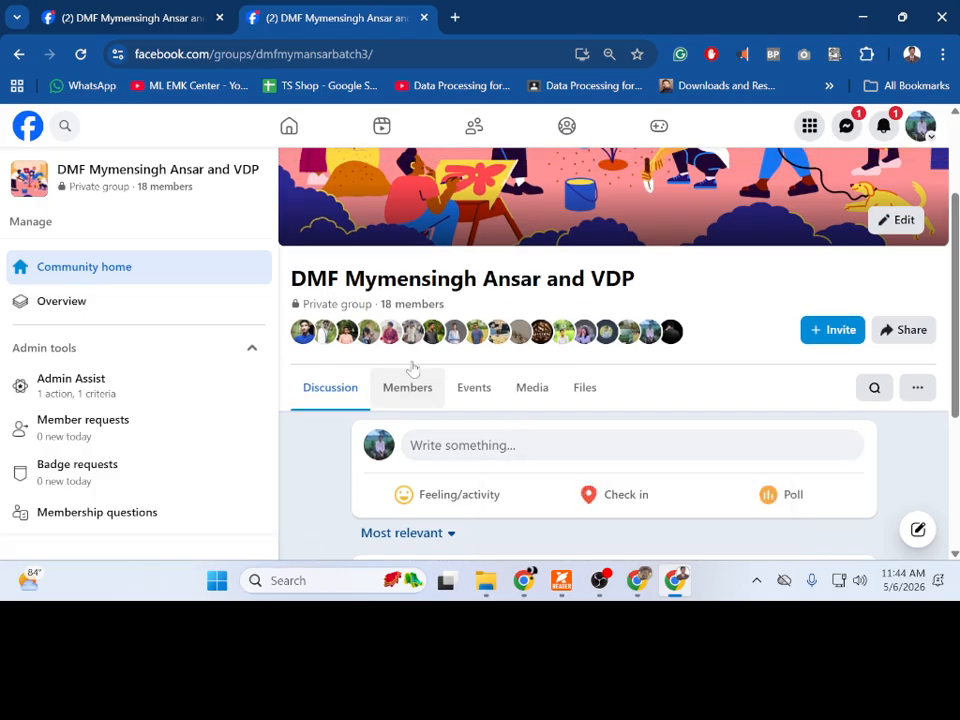
Step: Open the group's full member list and check who is listed under Admins & moderators
{"action": "left_click", "coordinate": [418, 310]}
{"action": "scroll", "coordinate": [680, 480], "scroll_direction": "down", "scroll_amount": 3}
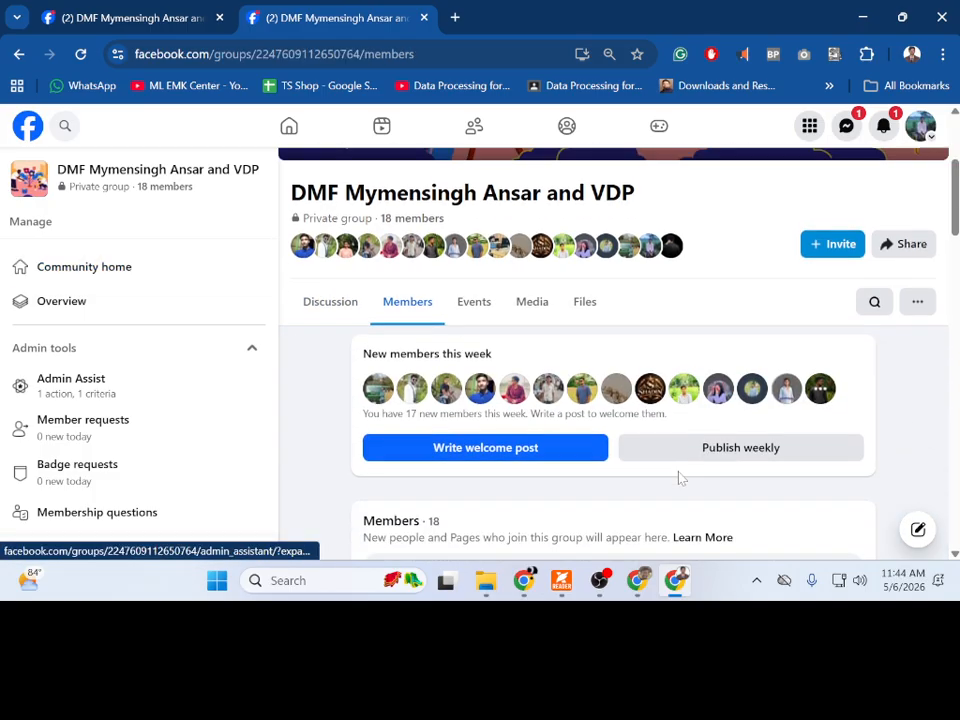
{"action": "scroll", "coordinate": [679, 484], "scroll_direction": "down", "scroll_amount": 1}
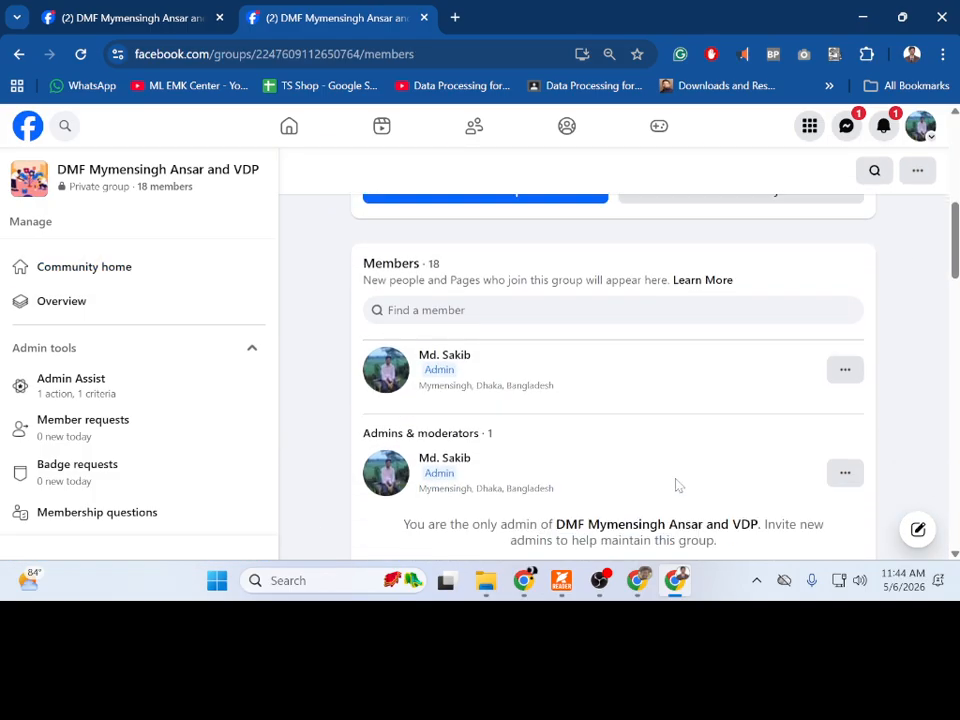
{"action": "scroll", "coordinate": [679, 484], "scroll_direction": "down", "scroll_amount": 2}
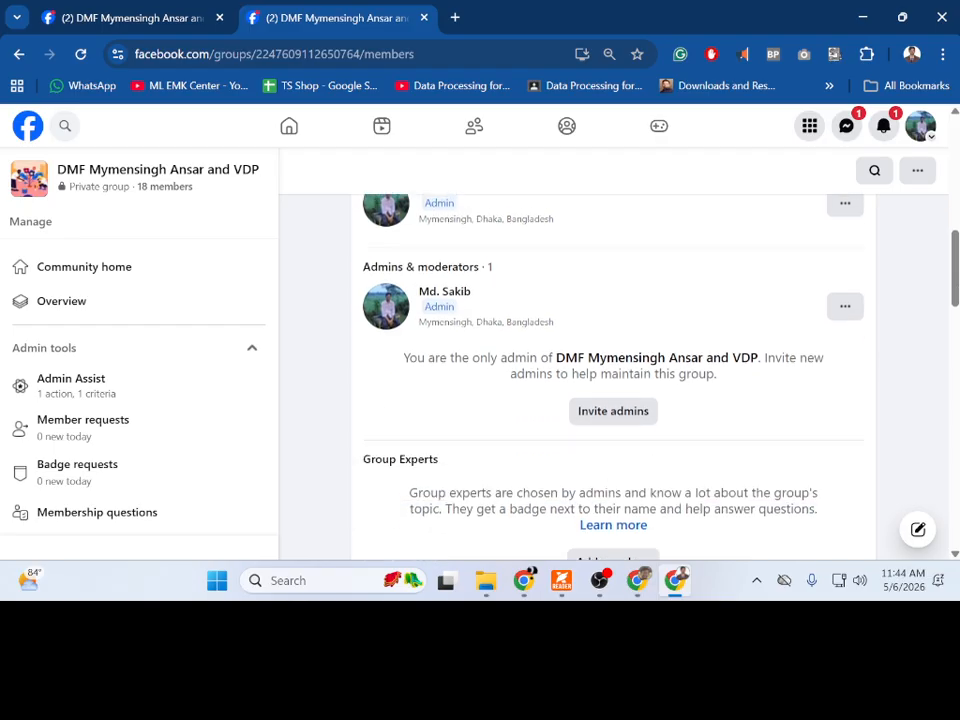
Step: Reload the members page and recheck the Admins & moderators list
{"action": "left_click", "coordinate": [80, 54]}
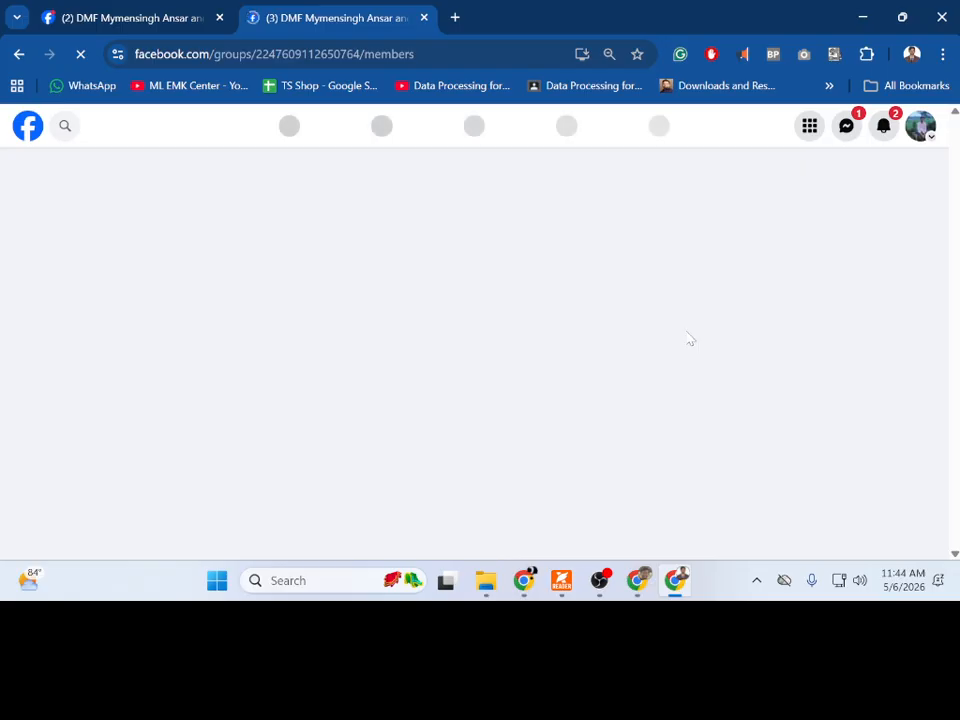
{"action": "scroll", "coordinate": [463, 220], "scroll_direction": "down", "scroll_amount": 3}
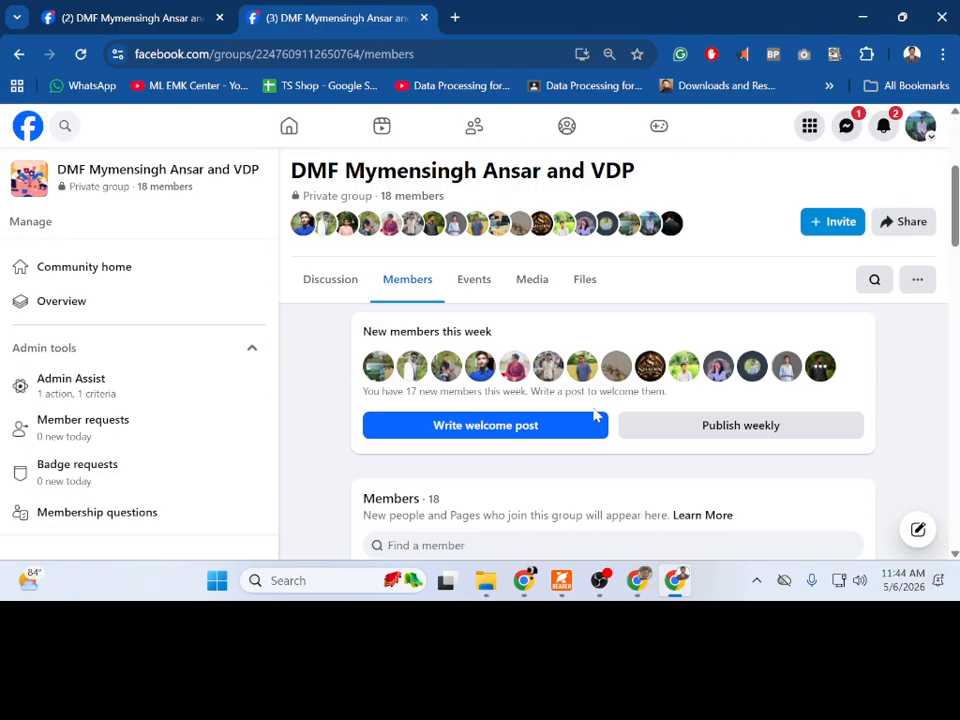
{"action": "scroll", "coordinate": [594, 416], "scroll_direction": "down", "scroll_amount": 3}
{"action": "scroll", "coordinate": [594, 416], "scroll_direction": "down", "scroll_amount": 1}
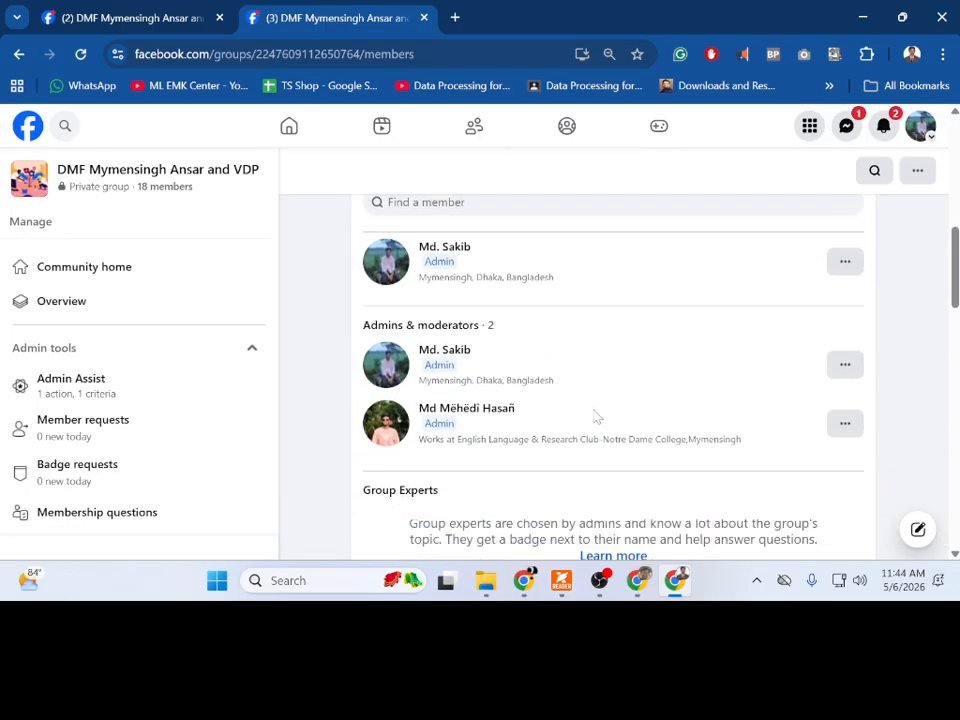
Step: Invite the fifth member in the New to the group list, from Jamalpur Sadar Upazila, to be an admin and send the invite
{"action": "scroll", "coordinate": [560, 482], "scroll_direction": "down", "scroll_amount": 4}
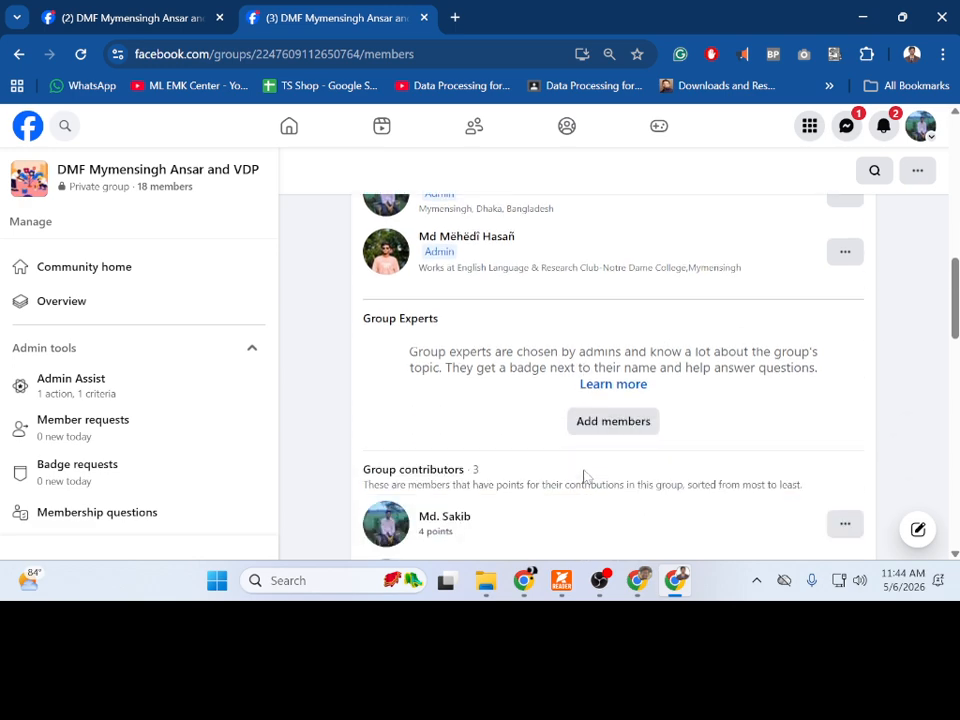
{"action": "scroll", "coordinate": [586, 477], "scroll_direction": "down", "scroll_amount": 1}
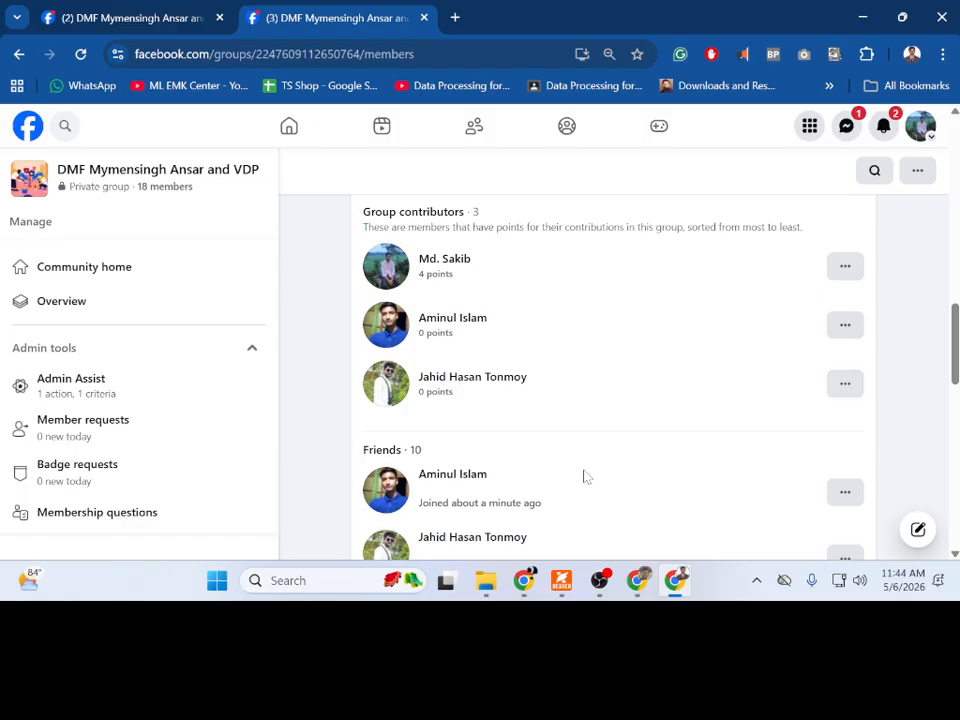
{"action": "scroll", "coordinate": [586, 477], "scroll_direction": "down", "scroll_amount": 3}
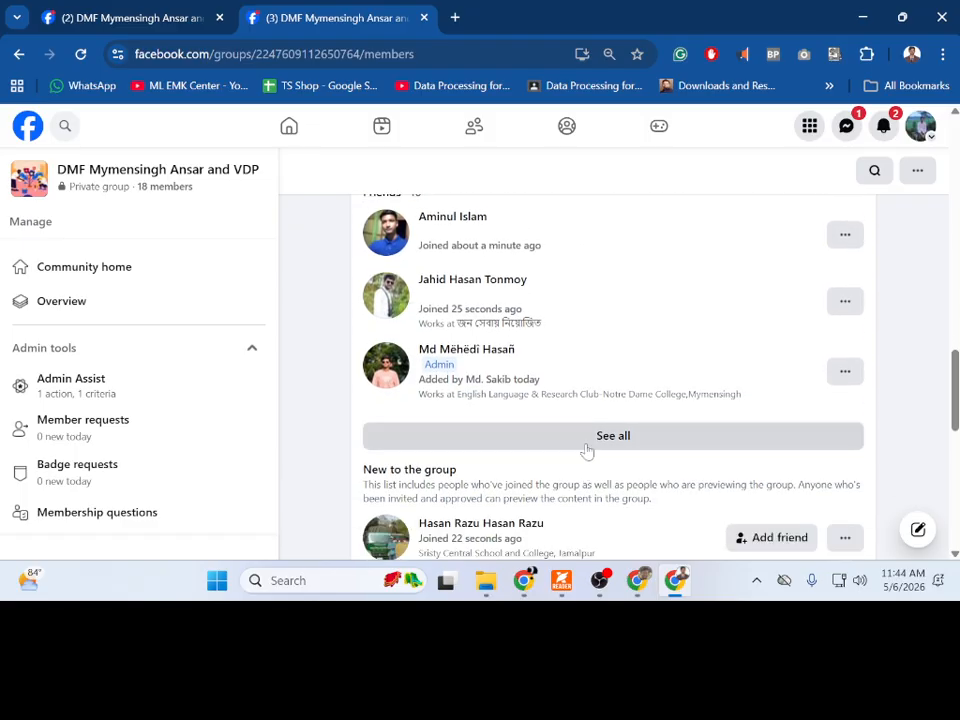
{"action": "scroll", "coordinate": [590, 458], "scroll_direction": "down", "scroll_amount": 3}
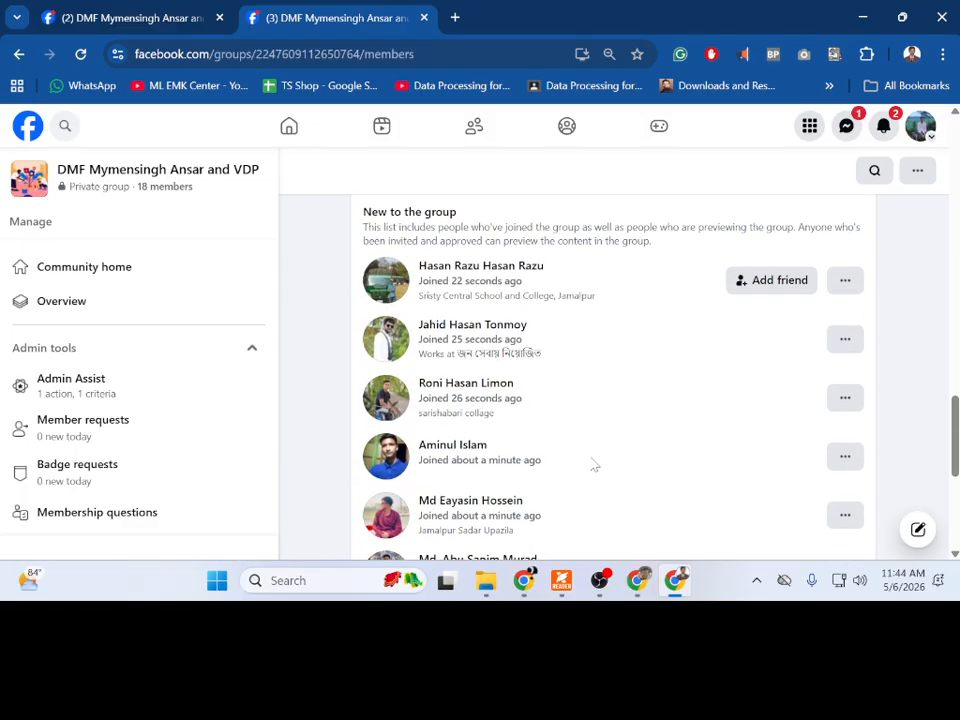
{"action": "scroll", "coordinate": [590, 463], "scroll_direction": "down", "scroll_amount": 2}
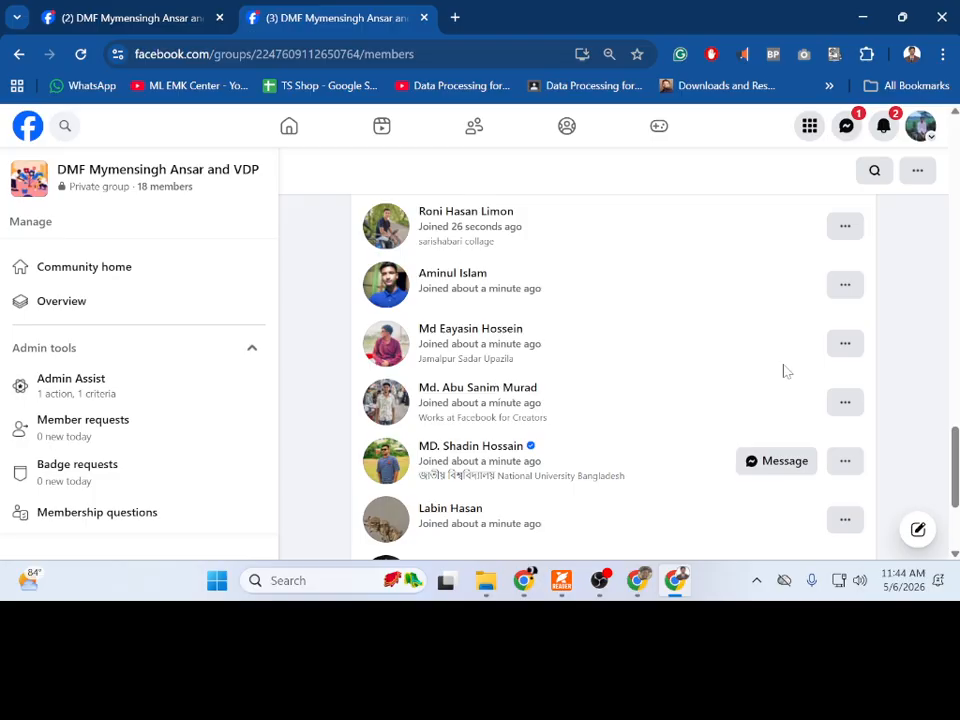
{"action": "left_click", "coordinate": [845, 346]}
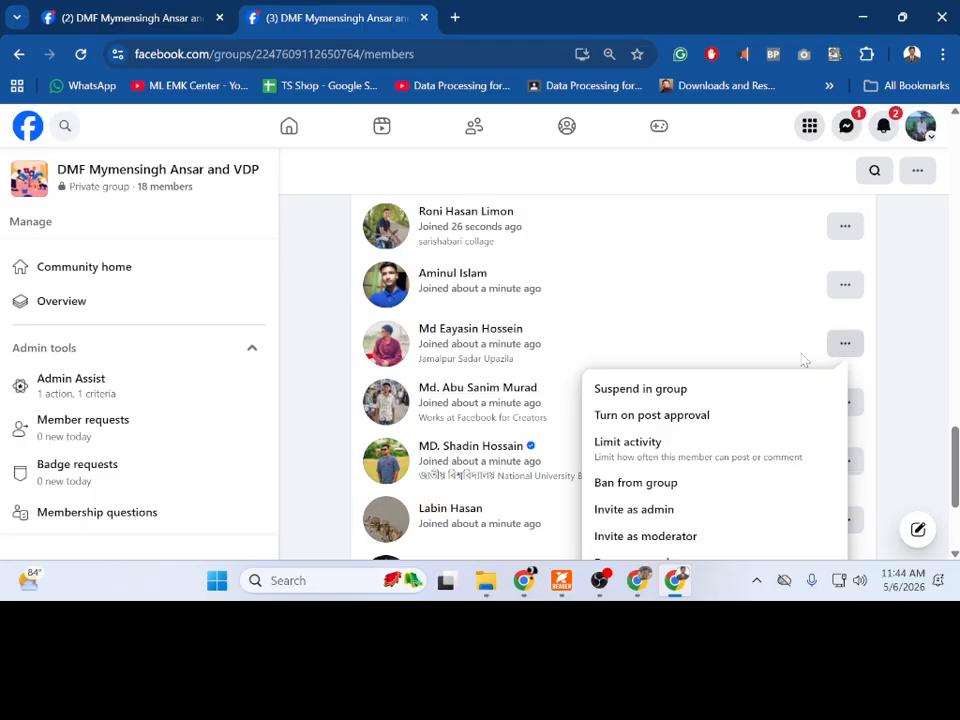
{"action": "scroll", "coordinate": [682, 508], "scroll_direction": "down", "scroll_amount": 1}
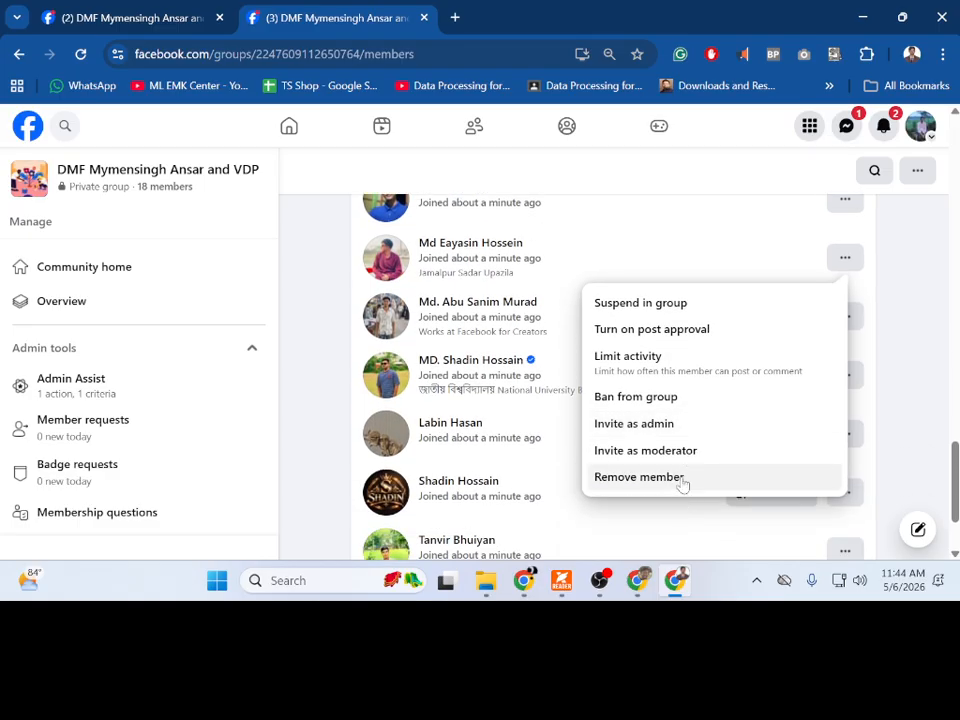
{"action": "left_click", "coordinate": [606, 424]}
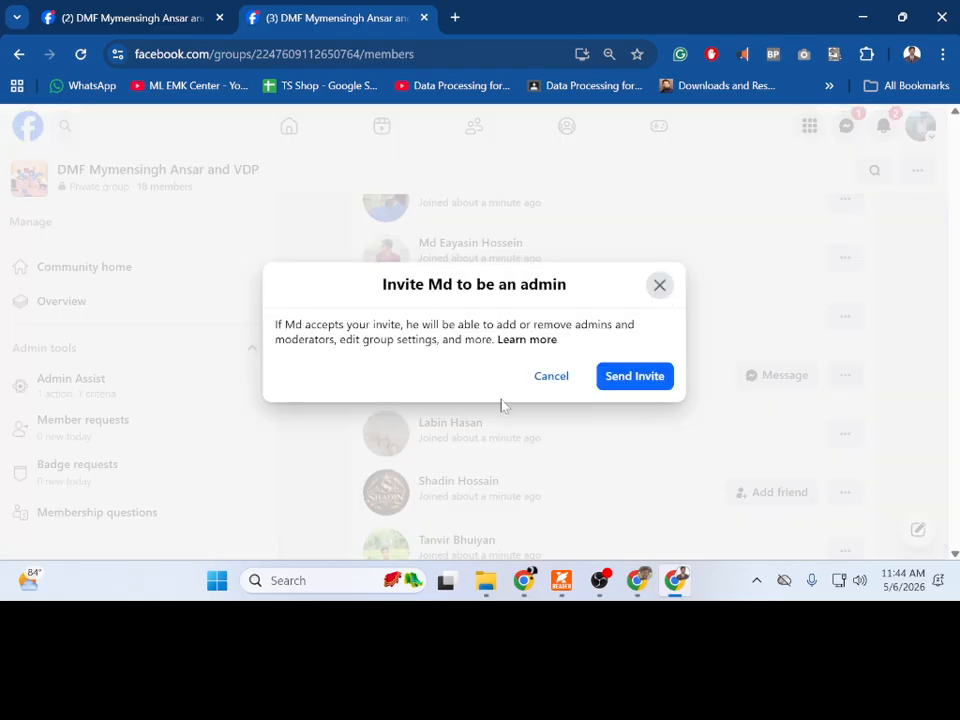
{"action": "left_click", "coordinate": [620, 382]}
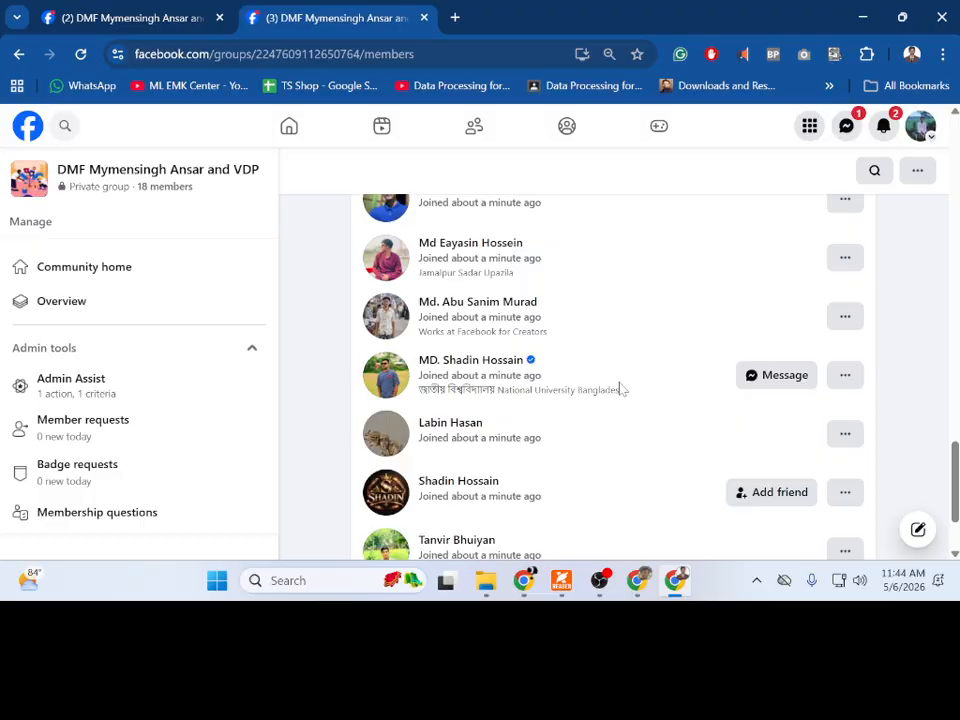
Step: Look through the rest of the New to the group list, and check the latest notifications
{"action": "scroll", "coordinate": [618, 428], "scroll_direction": "down", "scroll_amount": 1}
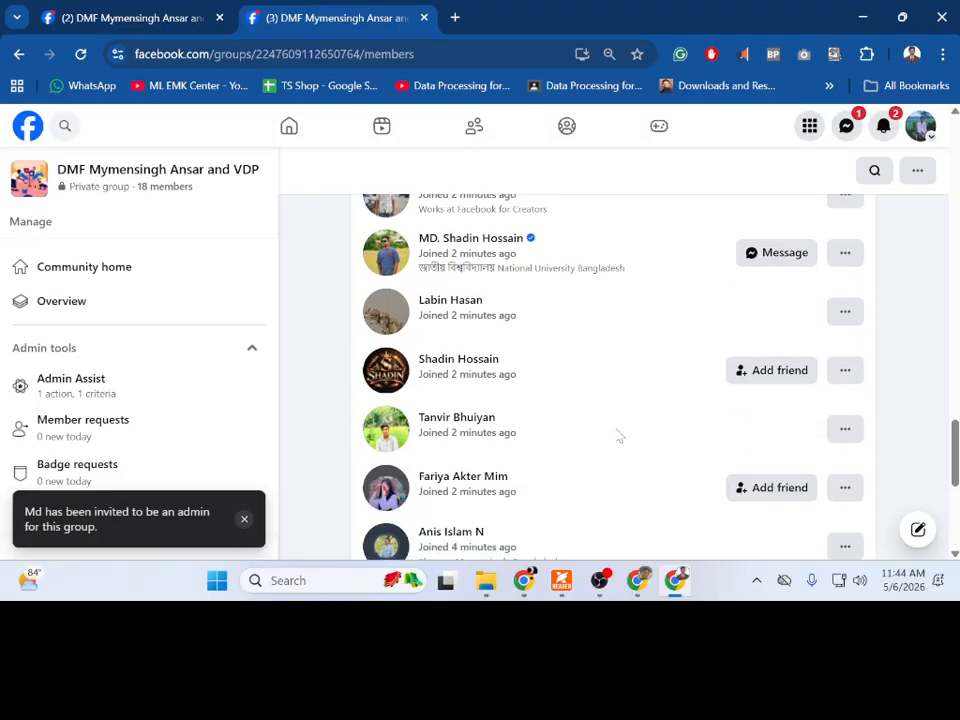
{"action": "scroll", "coordinate": [619, 435], "scroll_direction": "down", "scroll_amount": 2}
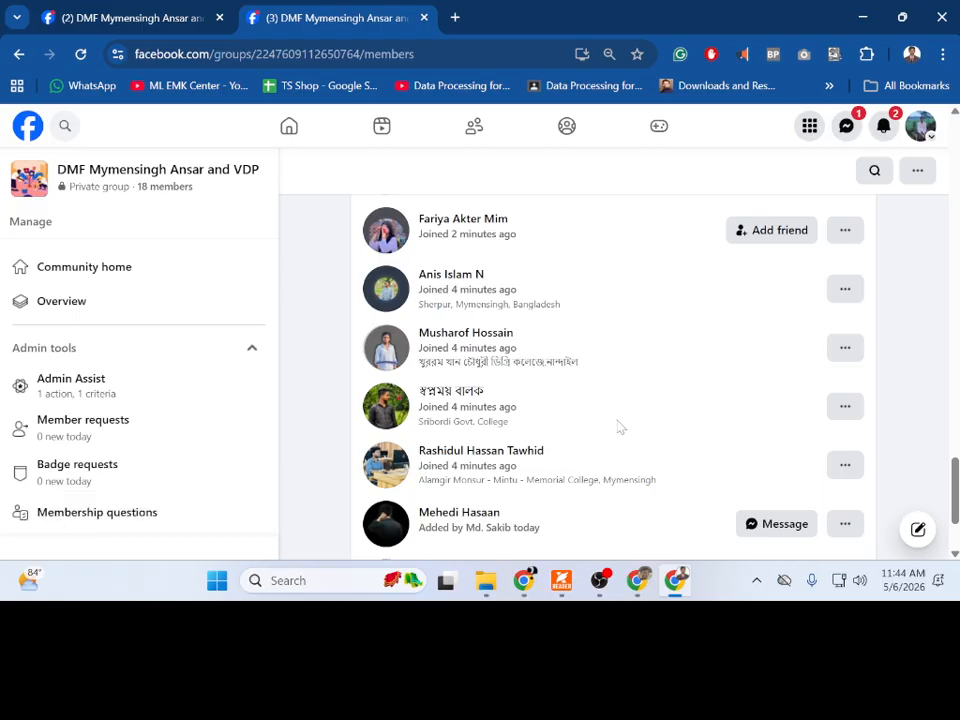
{"action": "scroll", "coordinate": [620, 438], "scroll_direction": "down", "scroll_amount": 1}
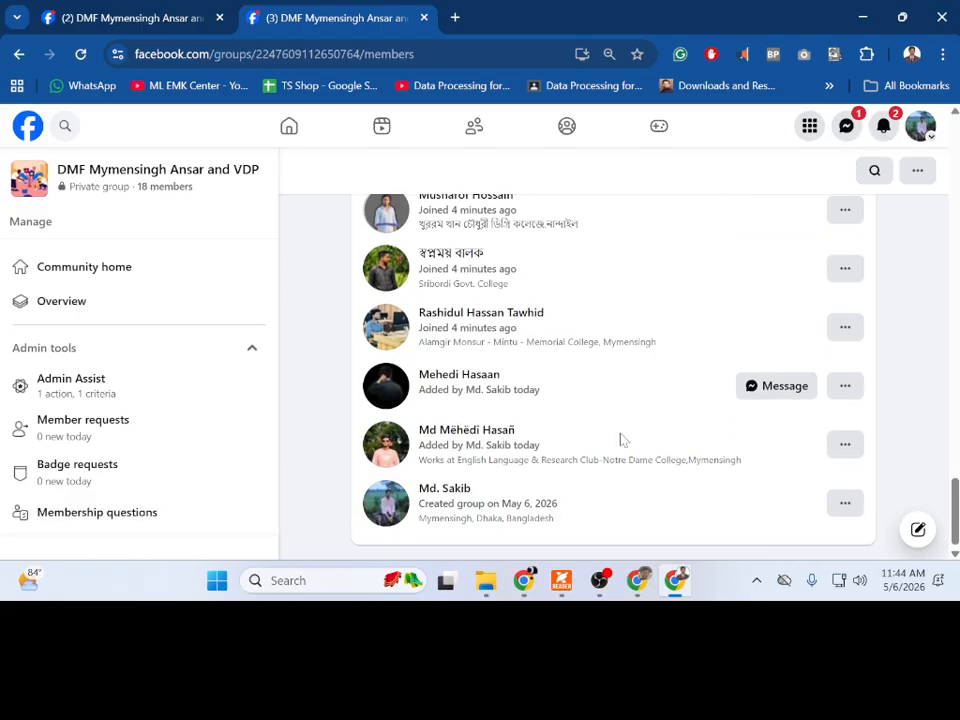
{"action": "scroll", "coordinate": [621, 440], "scroll_direction": "up", "scroll_amount": 10}
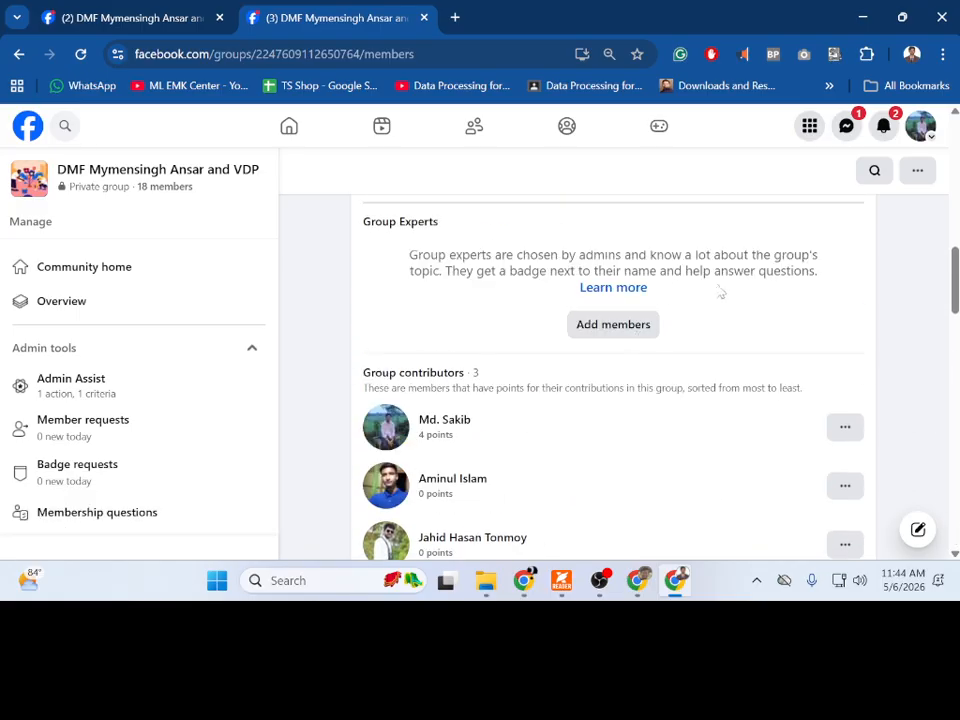
{"action": "left_click", "coordinate": [884, 128]}
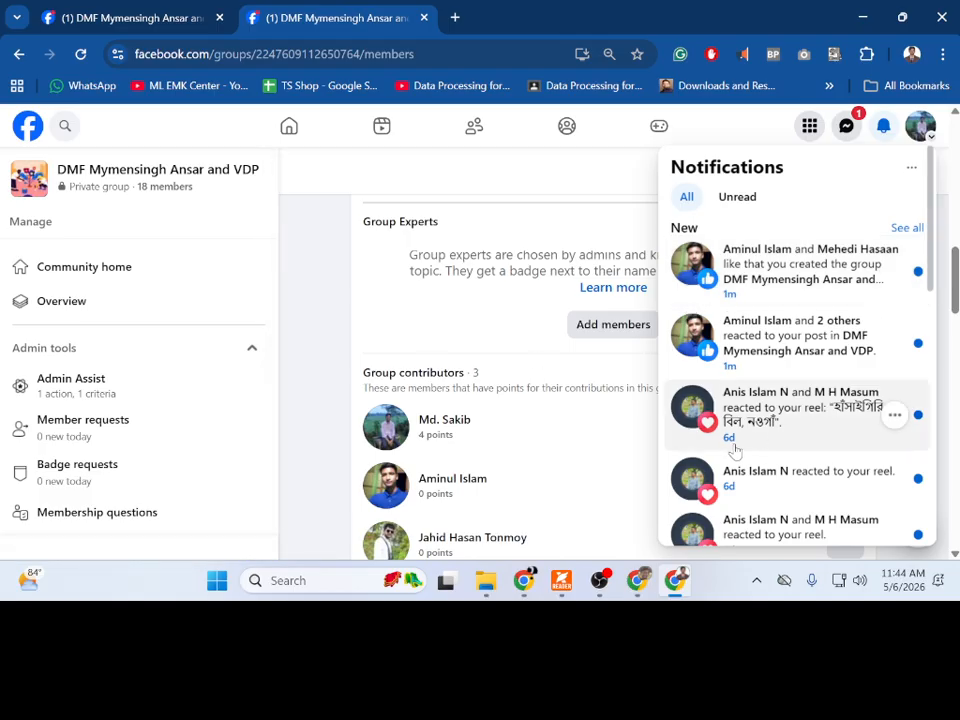
{"action": "left_click", "coordinate": [340, 340]}
Step: Invite the third-to-last member in the New to the group list to be an admin and send the invite
{"action": "scroll", "coordinate": [415, 412], "scroll_direction": "down", "scroll_amount": 5}
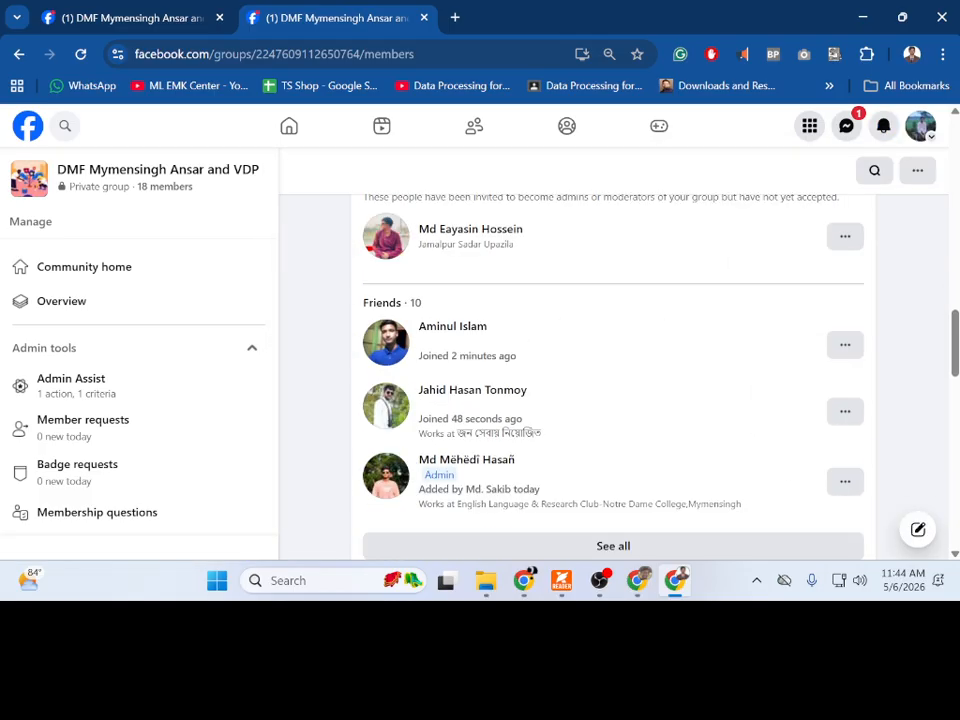
{"action": "scroll", "coordinate": [613, 380], "scroll_direction": "down", "scroll_amount": 2}
{"action": "scroll", "coordinate": [613, 380], "scroll_direction": "down", "scroll_amount": 5}
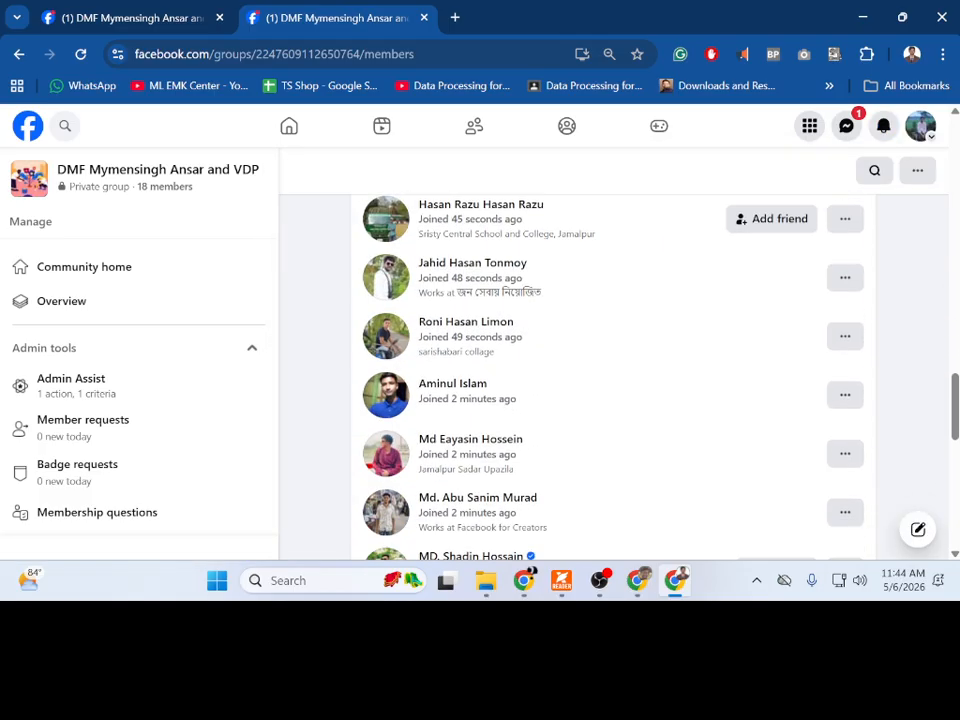
{"action": "scroll", "coordinate": [478, 440], "scroll_direction": "down", "scroll_amount": 3}
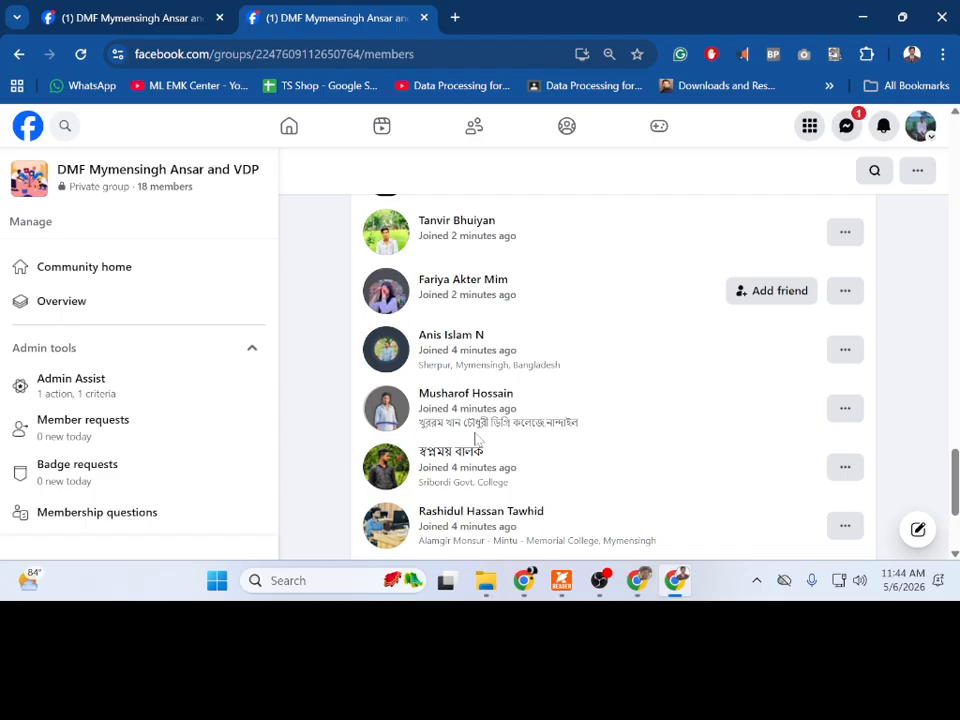
{"action": "scroll", "coordinate": [478, 440], "scroll_direction": "down", "scroll_amount": 3}
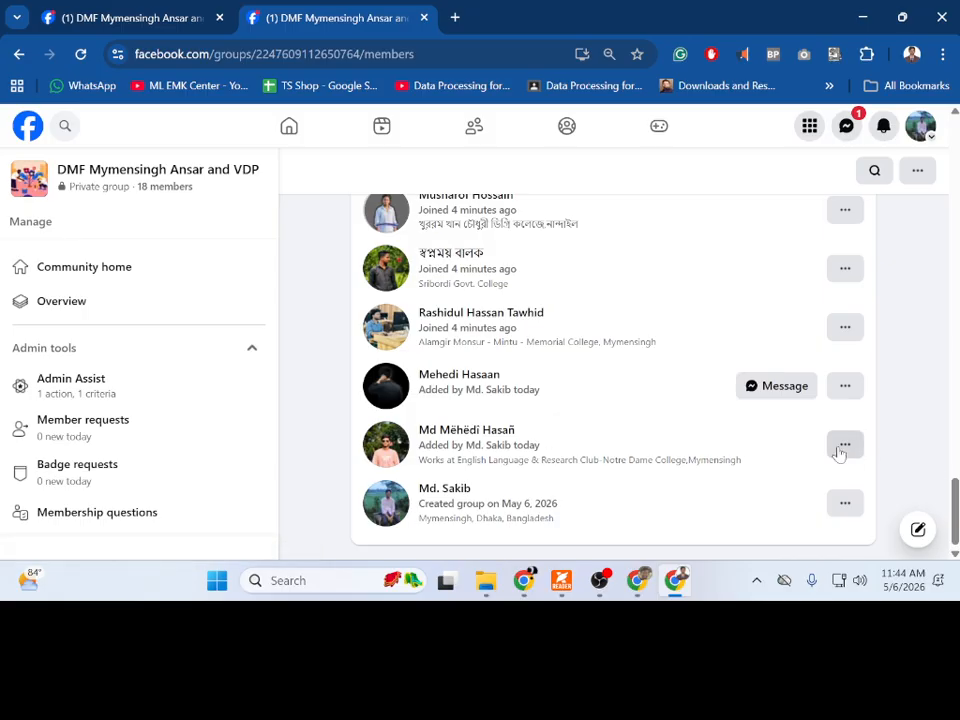
{"action": "left_click", "coordinate": [844, 390]}
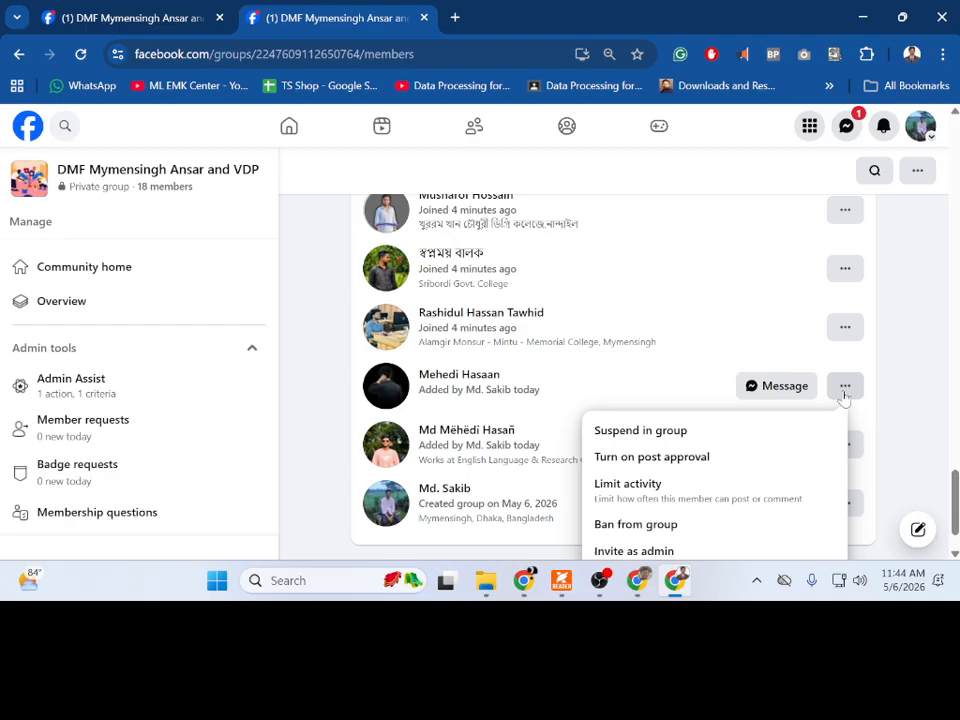
{"action": "scroll", "coordinate": [681, 486], "scroll_direction": "down", "scroll_amount": 1}
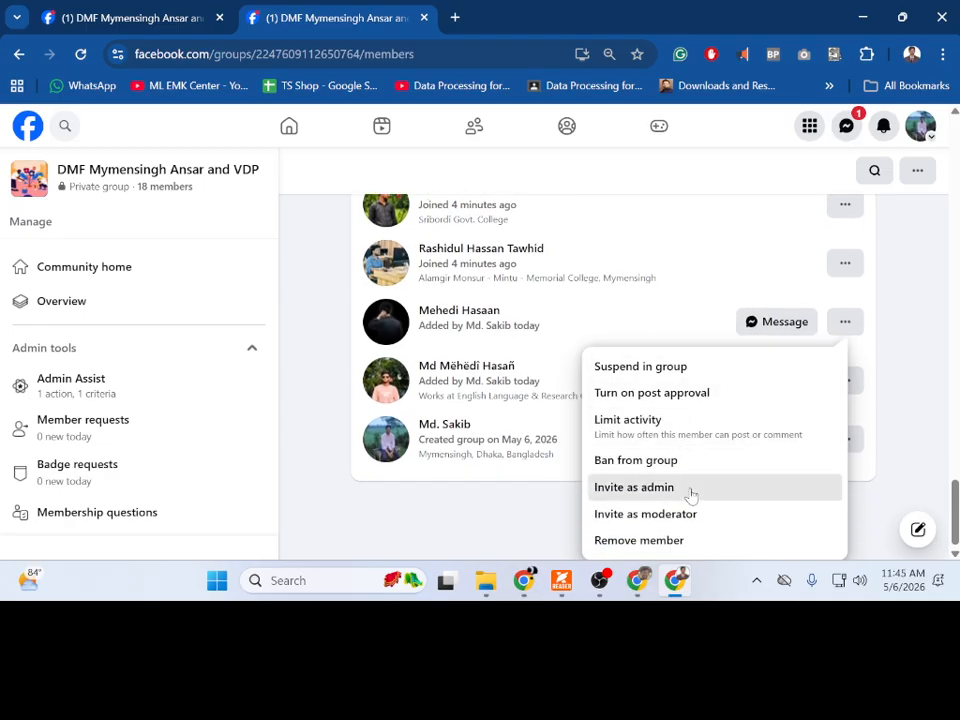
{"action": "left_click", "coordinate": [690, 490]}
{"action": "left_click", "coordinate": [637, 385]}
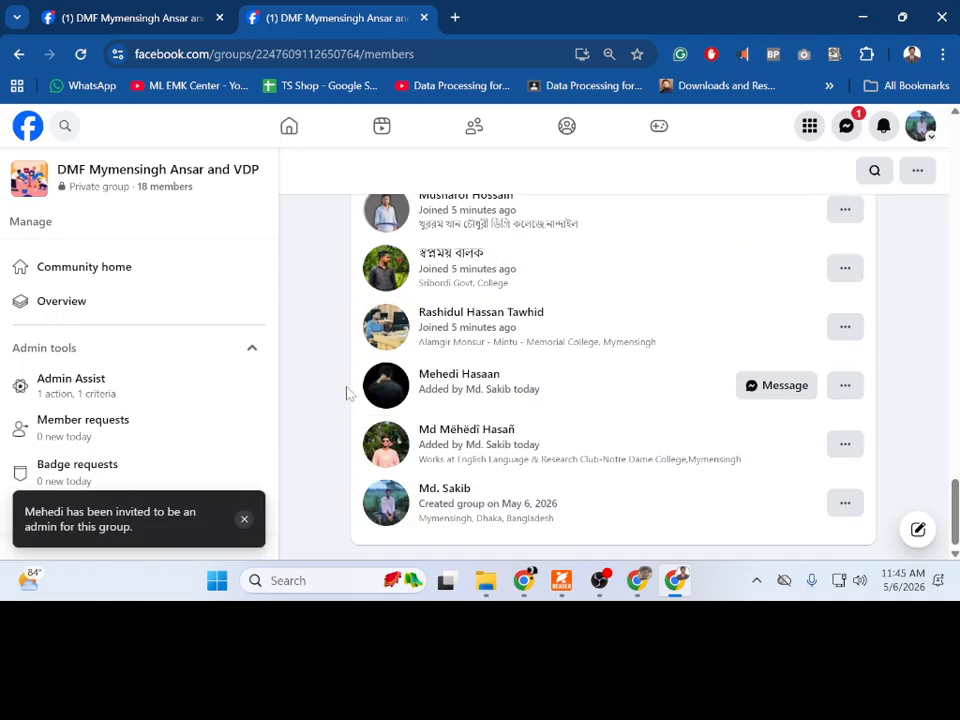
Step: Remove the New to the group member listed directly above the Sherpur member, deleting recent activity and banning both the member and future profiles
{"action": "scroll", "coordinate": [348, 393], "scroll_direction": "up", "scroll_amount": 3}
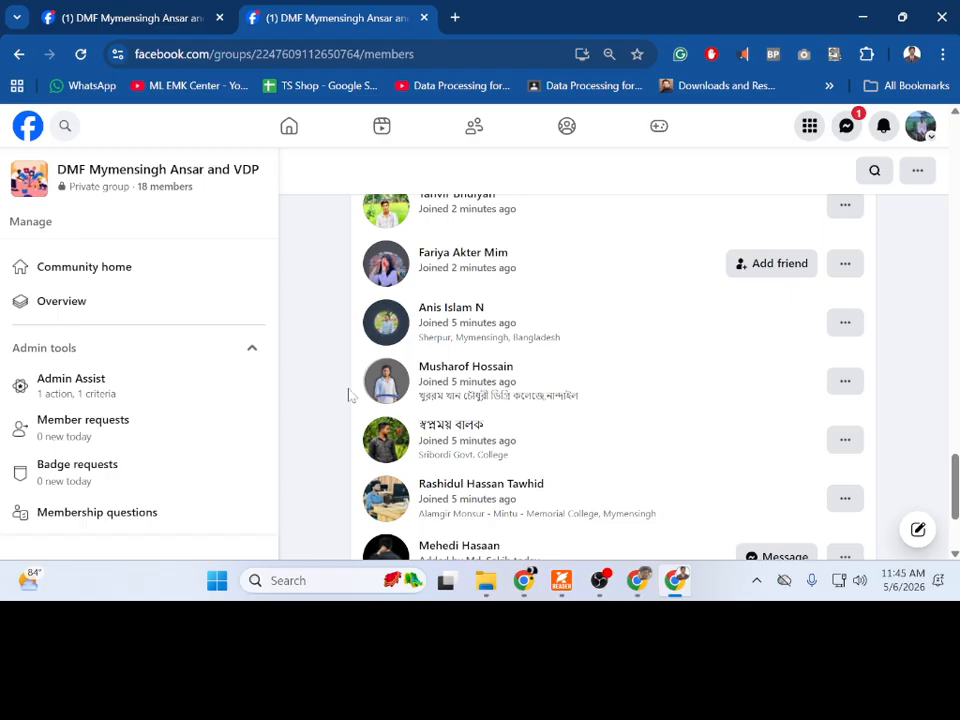
{"action": "scroll", "coordinate": [348, 393], "scroll_direction": "up", "scroll_amount": 2}
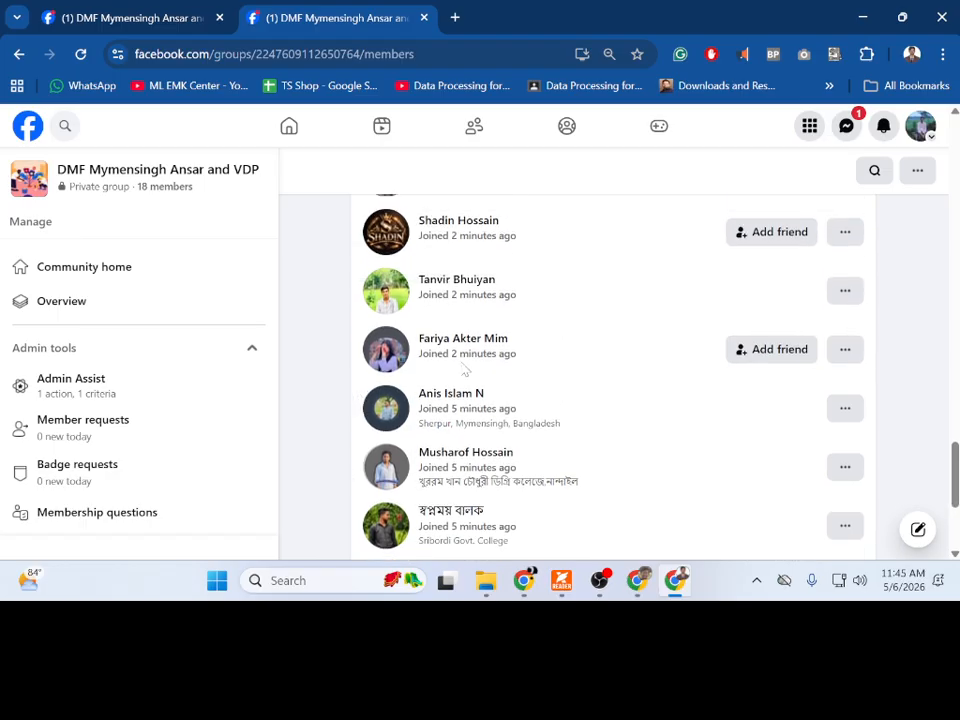
{"action": "mouse_move", "coordinate": [495, 349]}
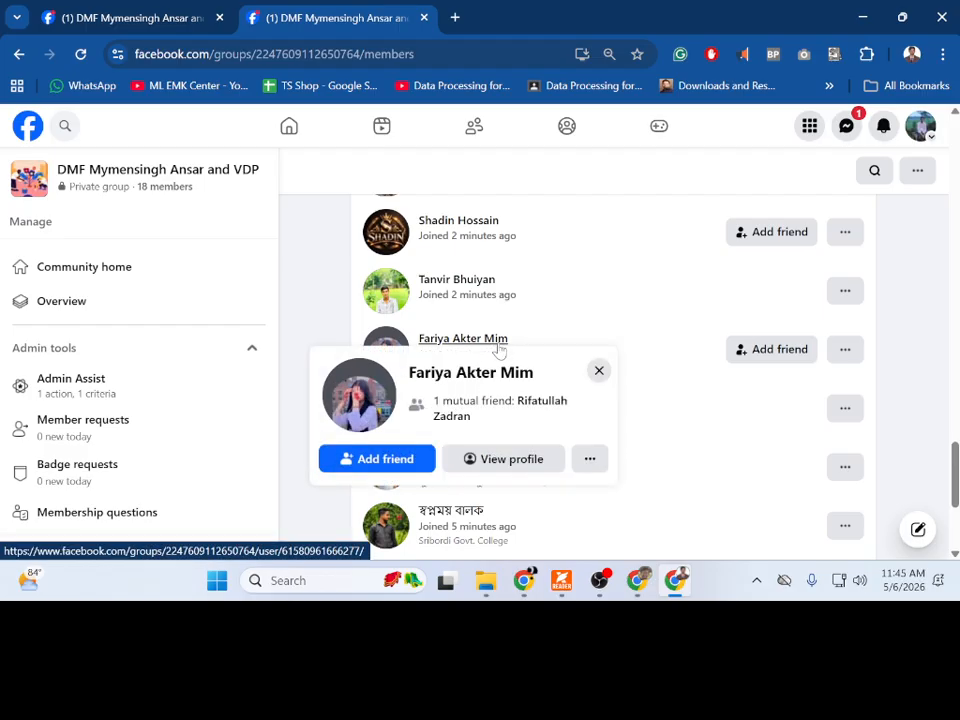
{"action": "left_click", "coordinate": [843, 352]}
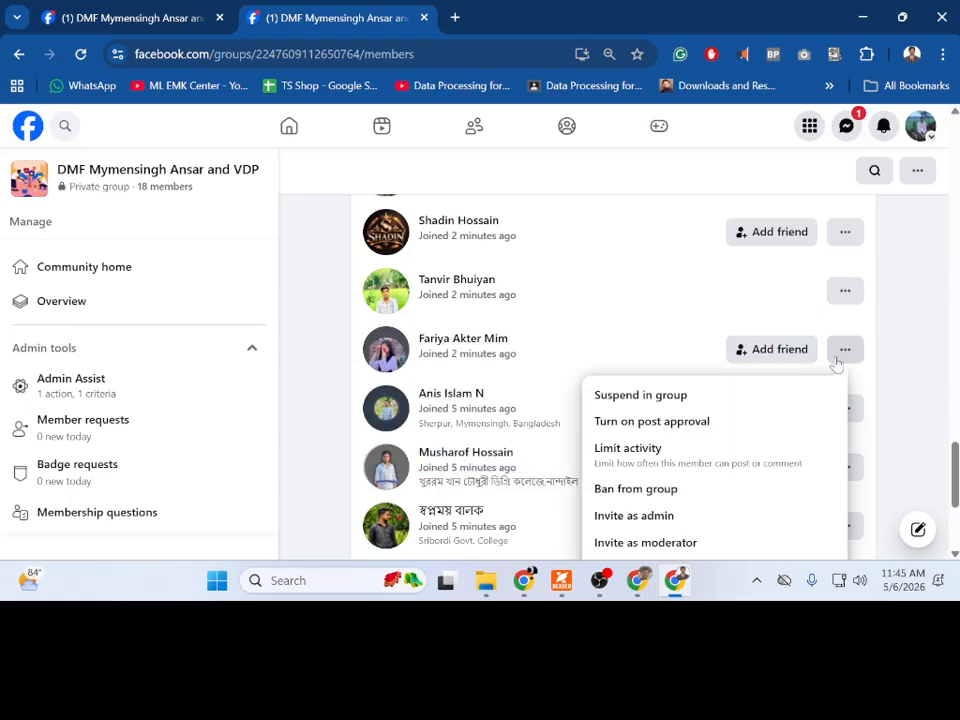
{"action": "scroll", "coordinate": [705, 487], "scroll_direction": "down", "scroll_amount": 1}
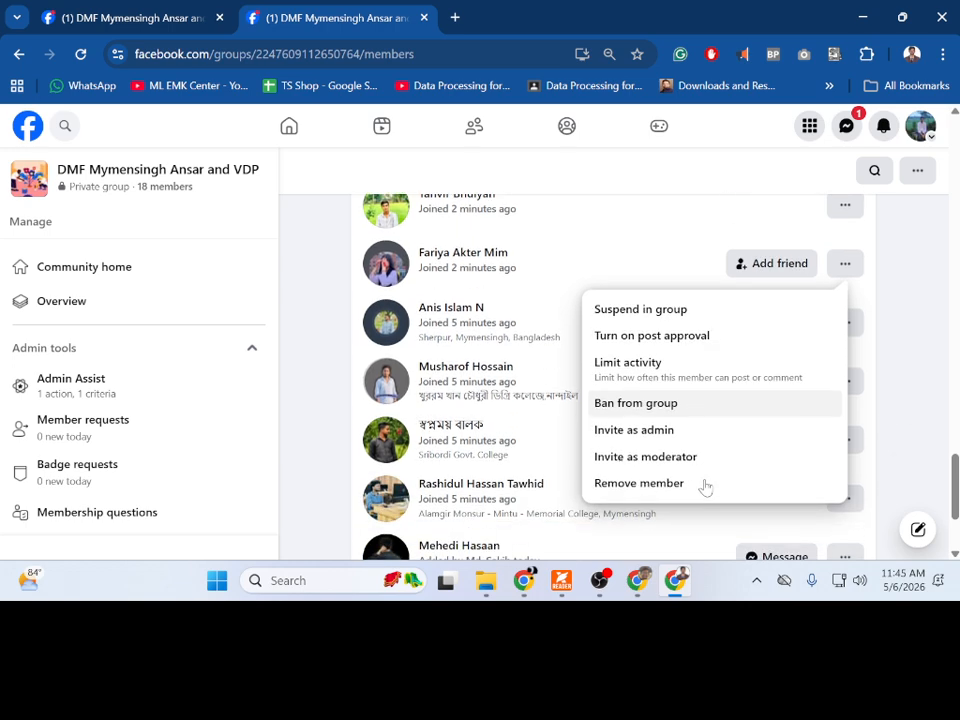
{"action": "left_click", "coordinate": [695, 488]}
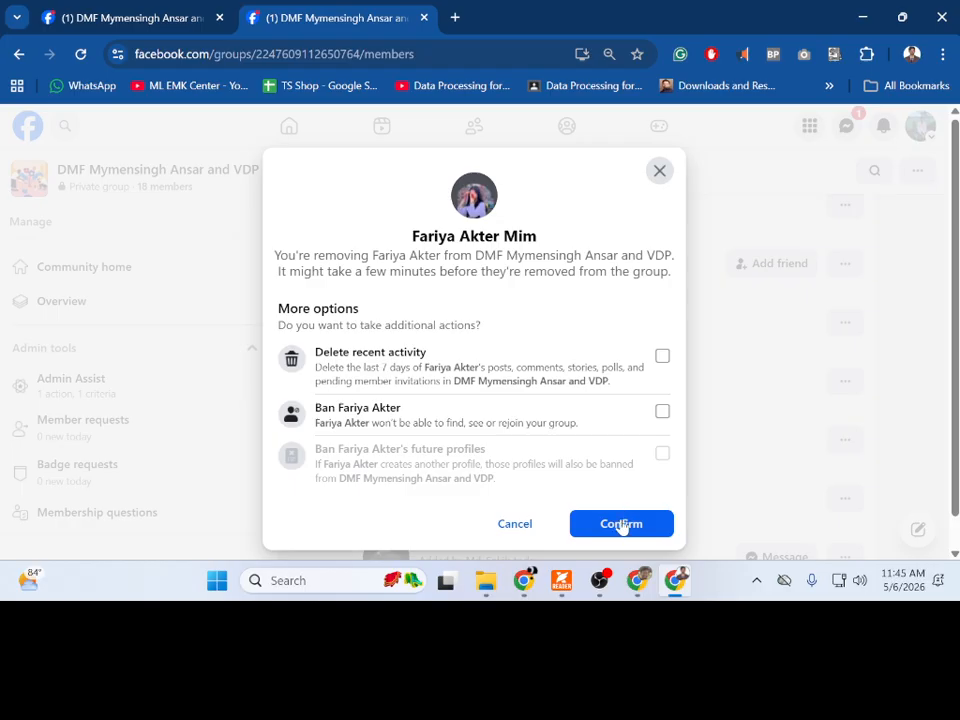
{"action": "left_click", "coordinate": [662, 357]}
{"action": "left_click", "coordinate": [662, 414]}
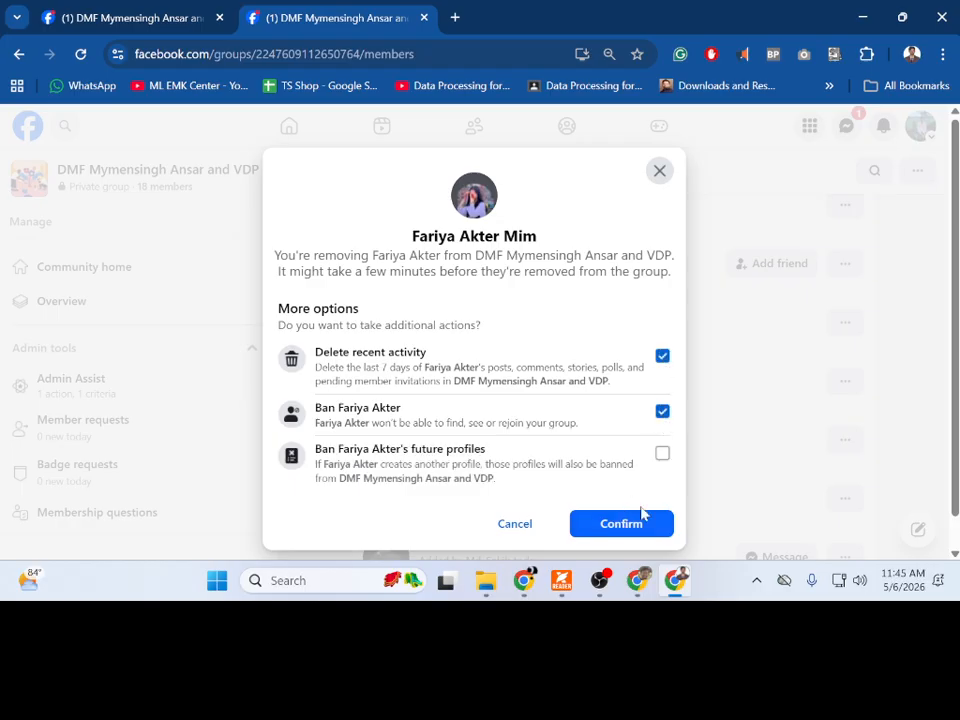
{"action": "scroll", "coordinate": [636, 514], "scroll_direction": "down", "scroll_amount": 1}
{"action": "left_click", "coordinate": [661, 421]}
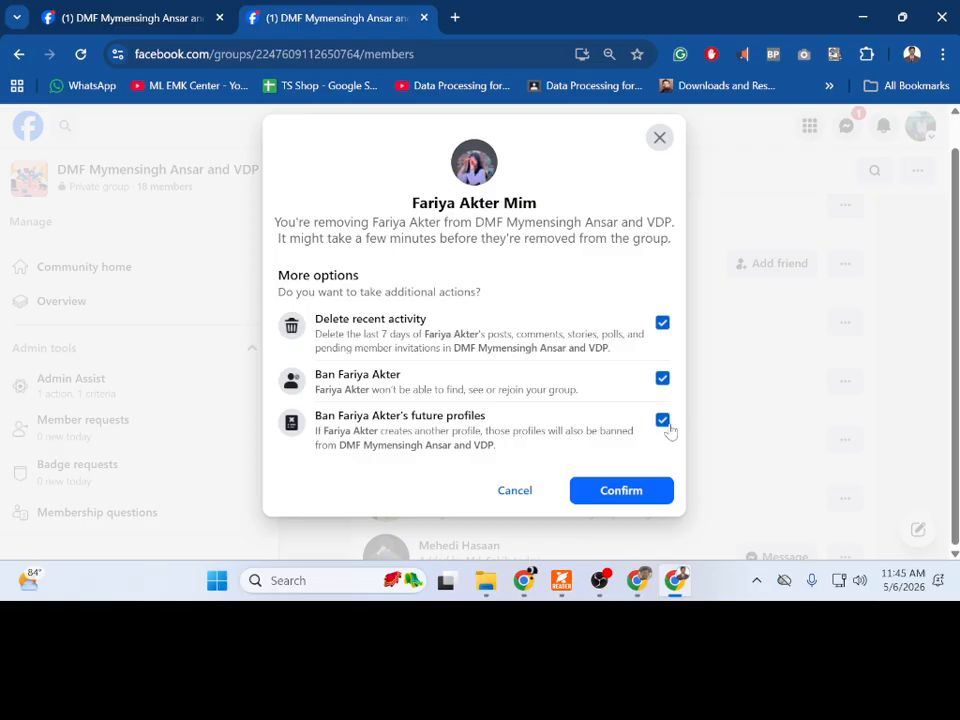
{"action": "left_click", "coordinate": [617, 492]}
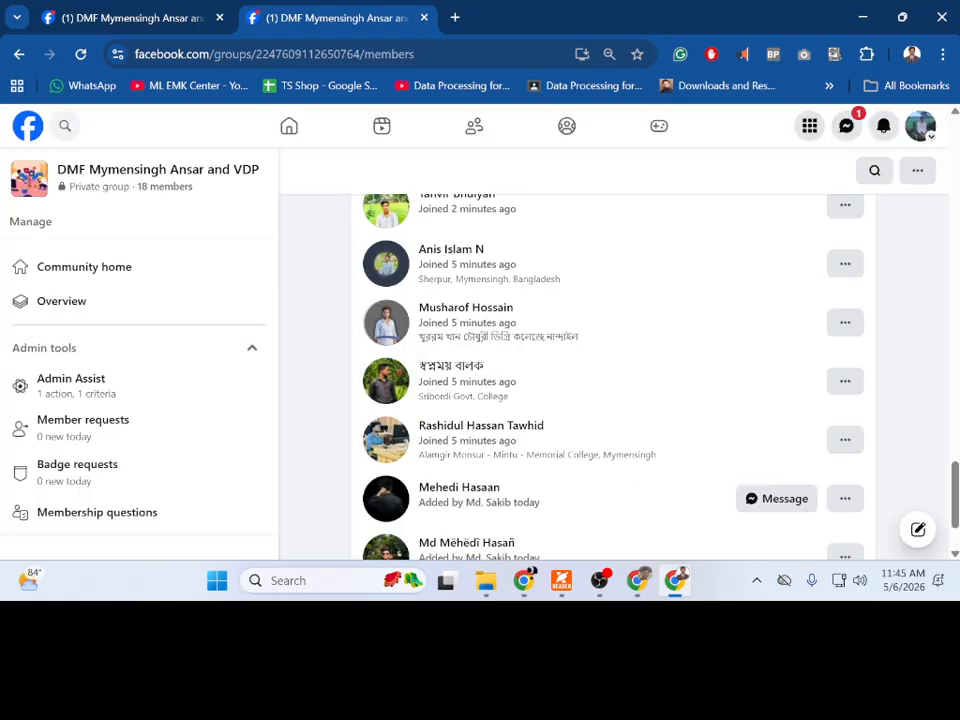
Step: Look through the remaining New to the group members, the Friends list, and the Invited admins & moderators section
{"action": "scroll", "coordinate": [561, 428], "scroll_direction": "up", "scroll_amount": 1}
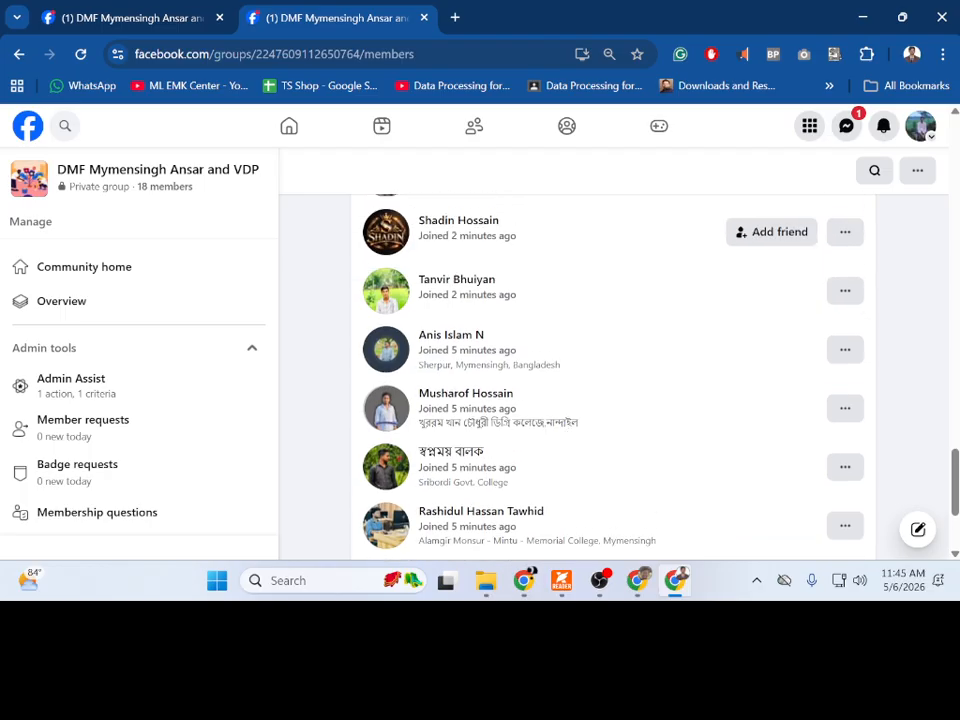
{"action": "scroll", "coordinate": [613, 376], "scroll_direction": "down", "scroll_amount": 1}
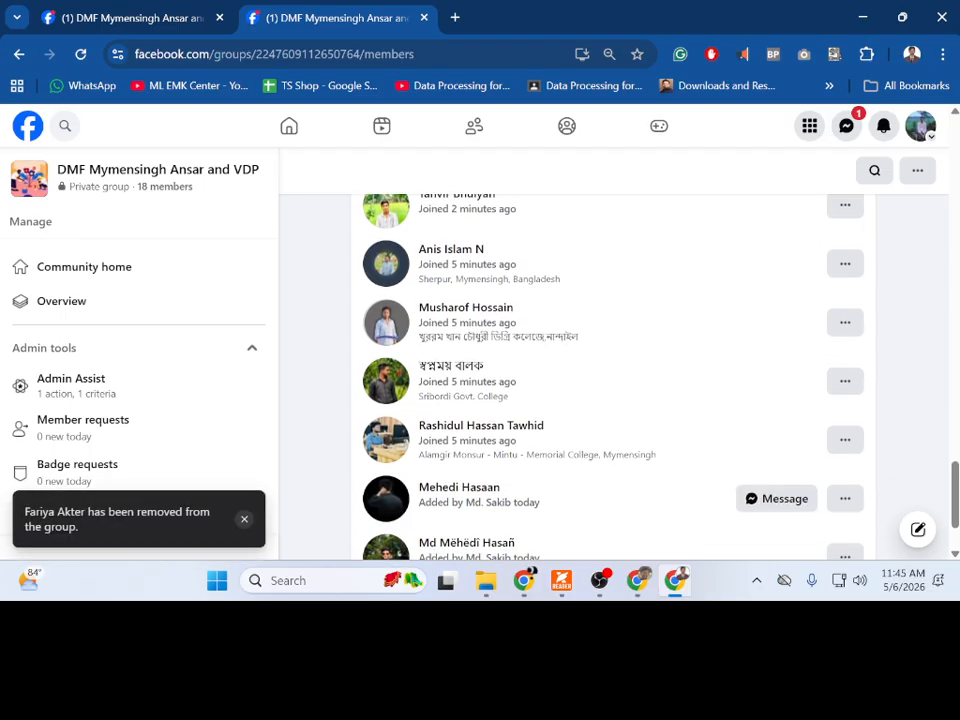
{"action": "scroll", "coordinate": [529, 399], "scroll_direction": "up", "scroll_amount": 2}
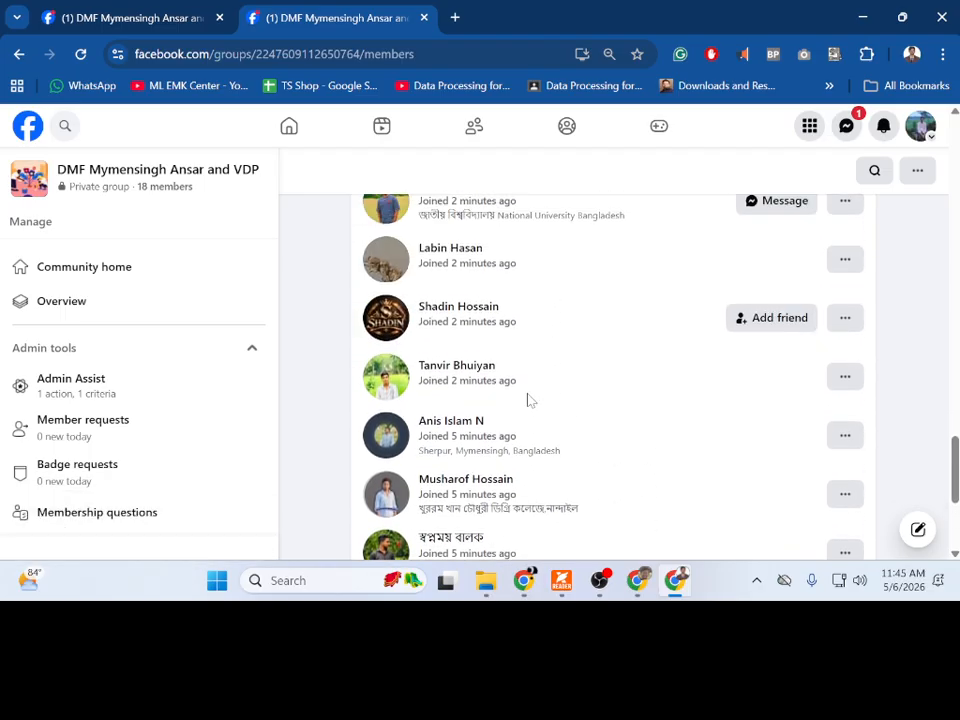
{"action": "scroll", "coordinate": [536, 405], "scroll_direction": "up", "scroll_amount": 1}
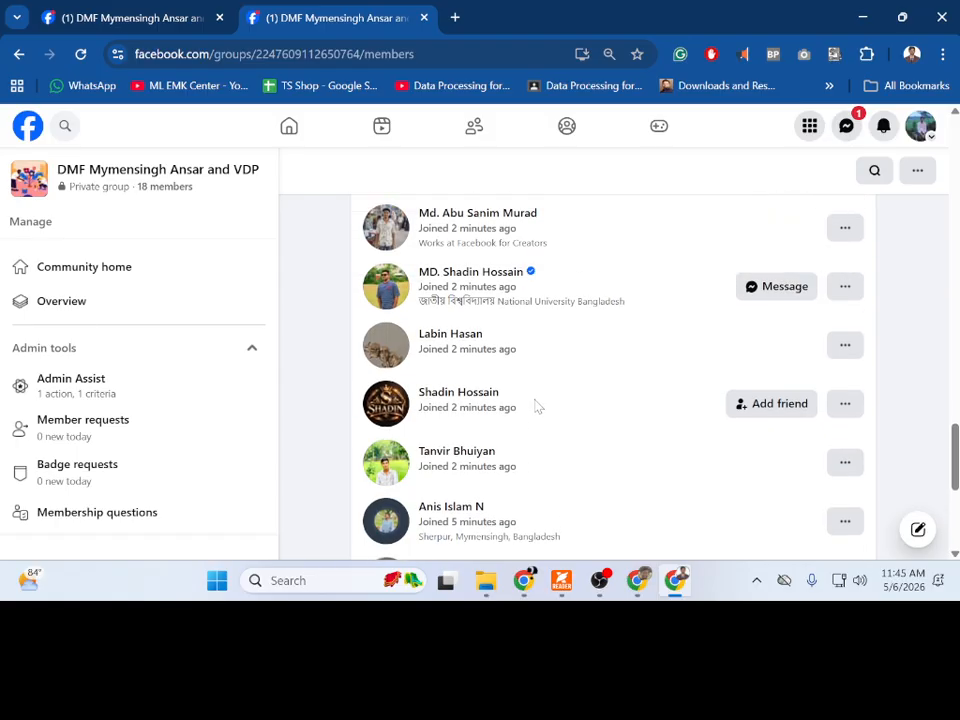
{"action": "scroll", "coordinate": [536, 405], "scroll_direction": "down", "scroll_amount": 2}
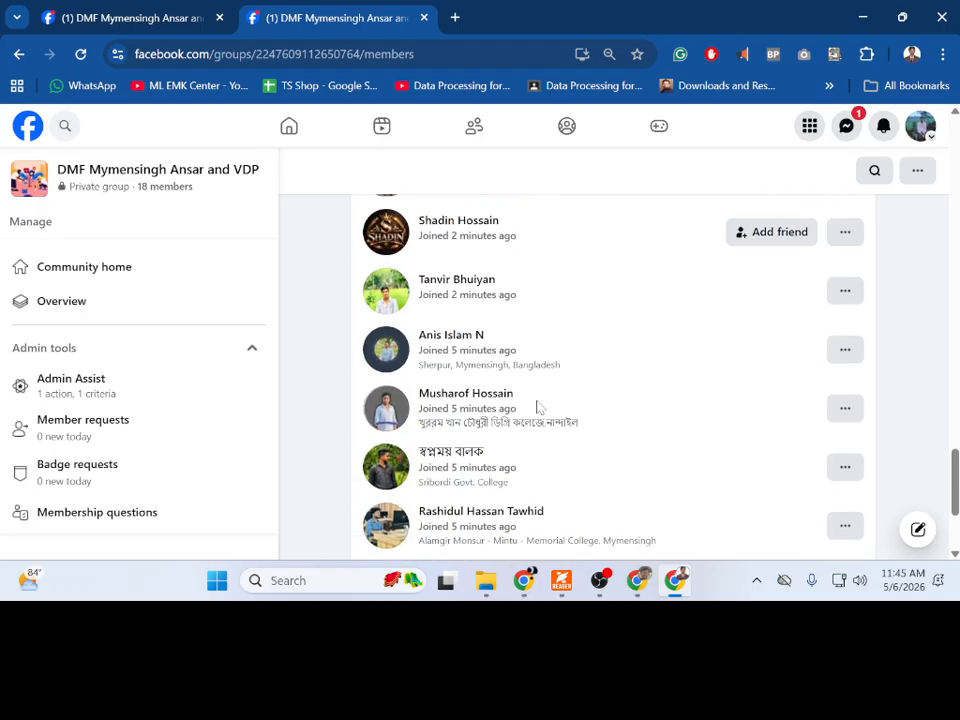
{"action": "scroll", "coordinate": [536, 405], "scroll_direction": "down", "scroll_amount": 1}
{"action": "scroll", "coordinate": [536, 405], "scroll_direction": "up", "scroll_amount": 2}
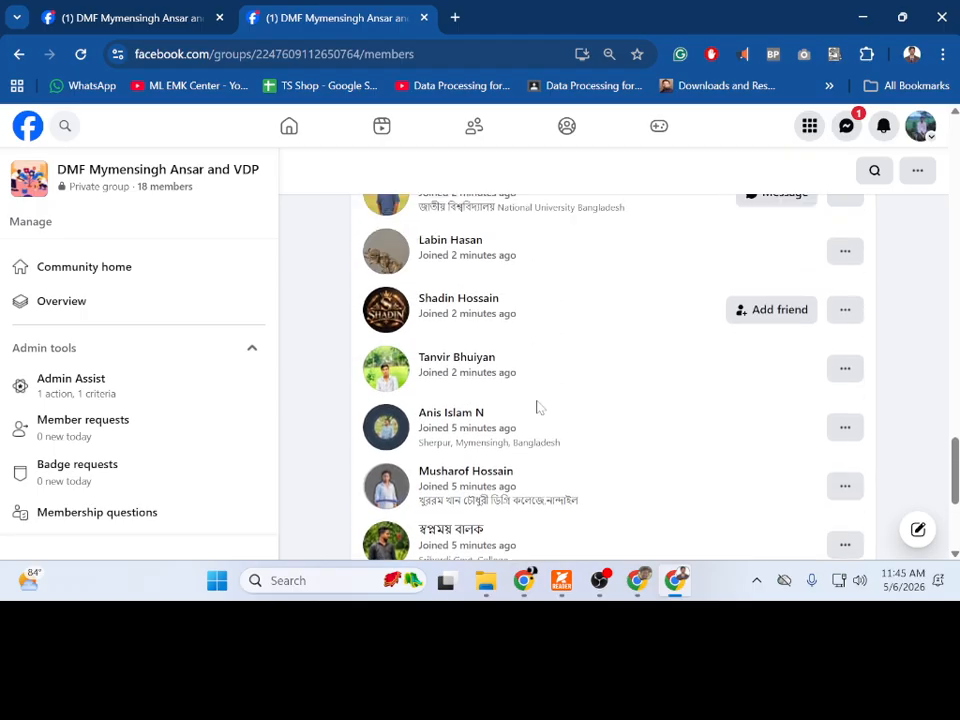
{"action": "scroll", "coordinate": [536, 405], "scroll_direction": "up", "scroll_amount": 1}
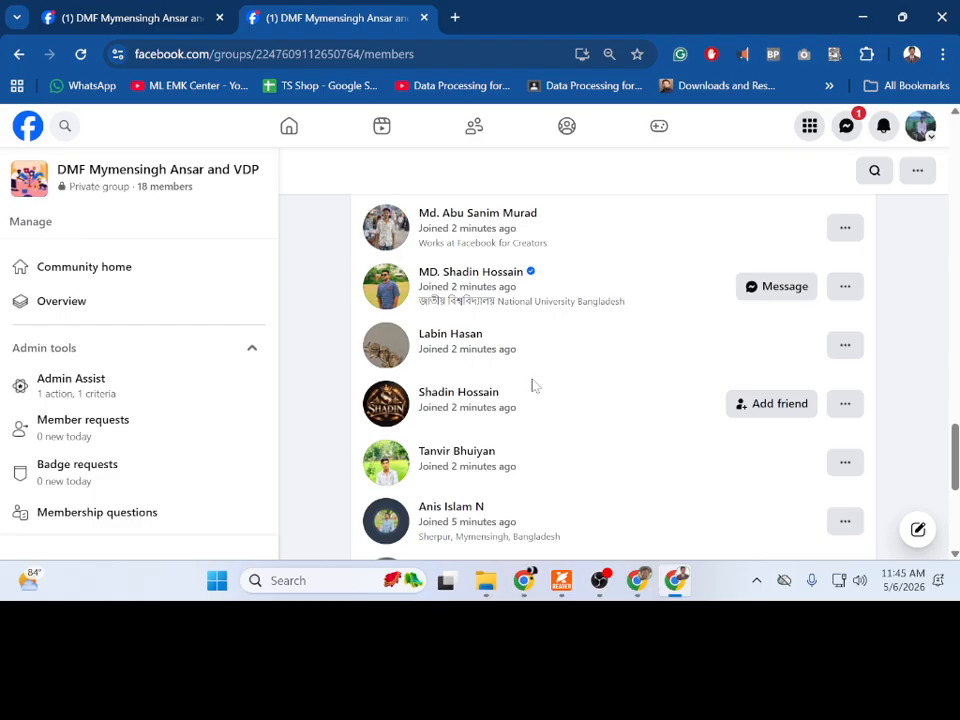
{"action": "mouse_move", "coordinate": [532, 280]}
{"action": "scroll", "coordinate": [475, 393], "scroll_direction": "up", "scroll_amount": 1}
{"action": "scroll", "coordinate": [495, 413], "scroll_direction": "up", "scroll_amount": 1}
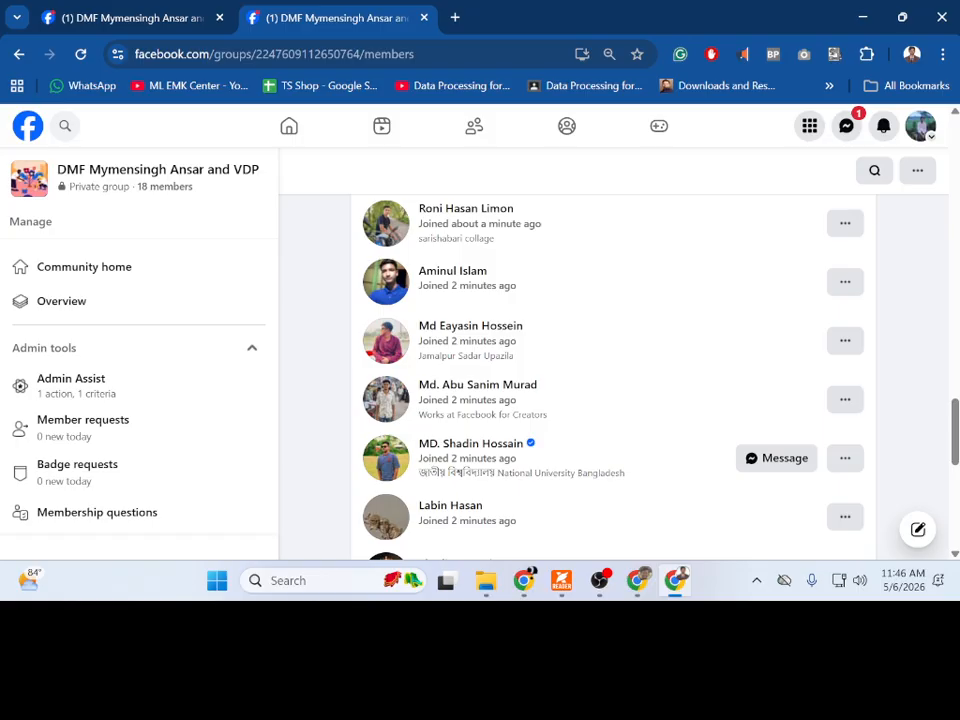
{"action": "scroll", "coordinate": [482, 424], "scroll_direction": "up", "scroll_amount": 3}
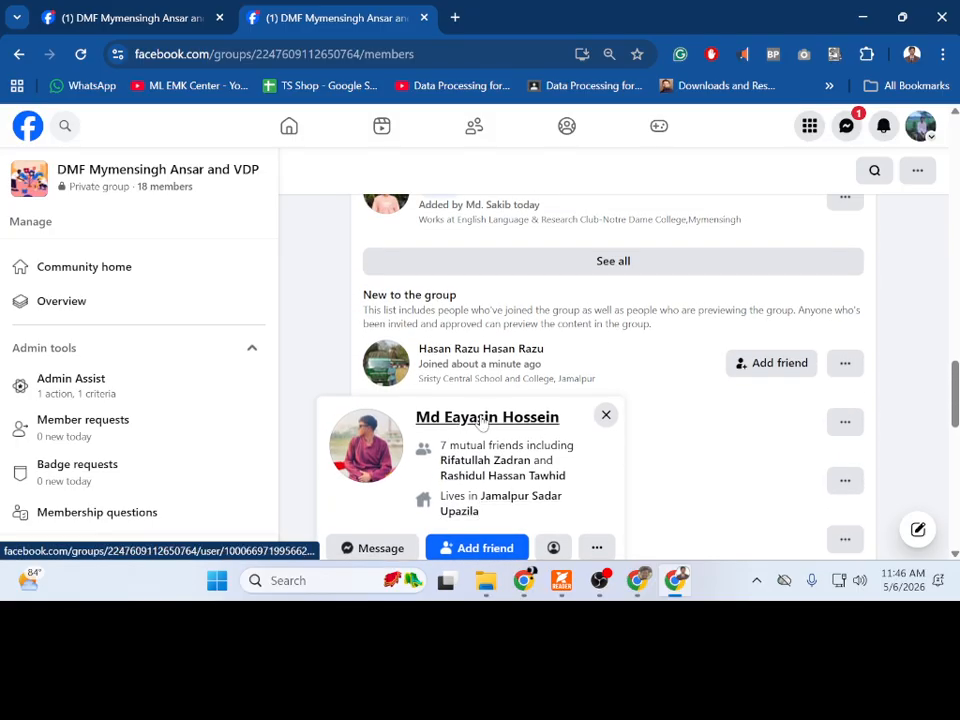
{"action": "scroll", "coordinate": [560, 385], "scroll_direction": "up", "scroll_amount": 2}
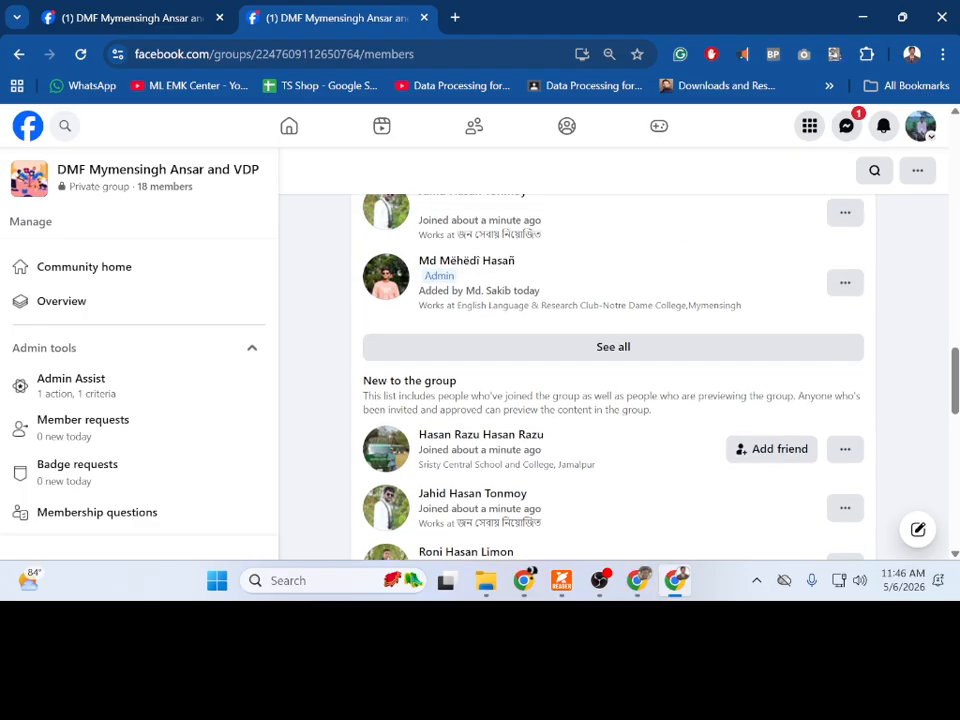
{"action": "scroll", "coordinate": [560, 385], "scroll_direction": "up", "scroll_amount": 1}
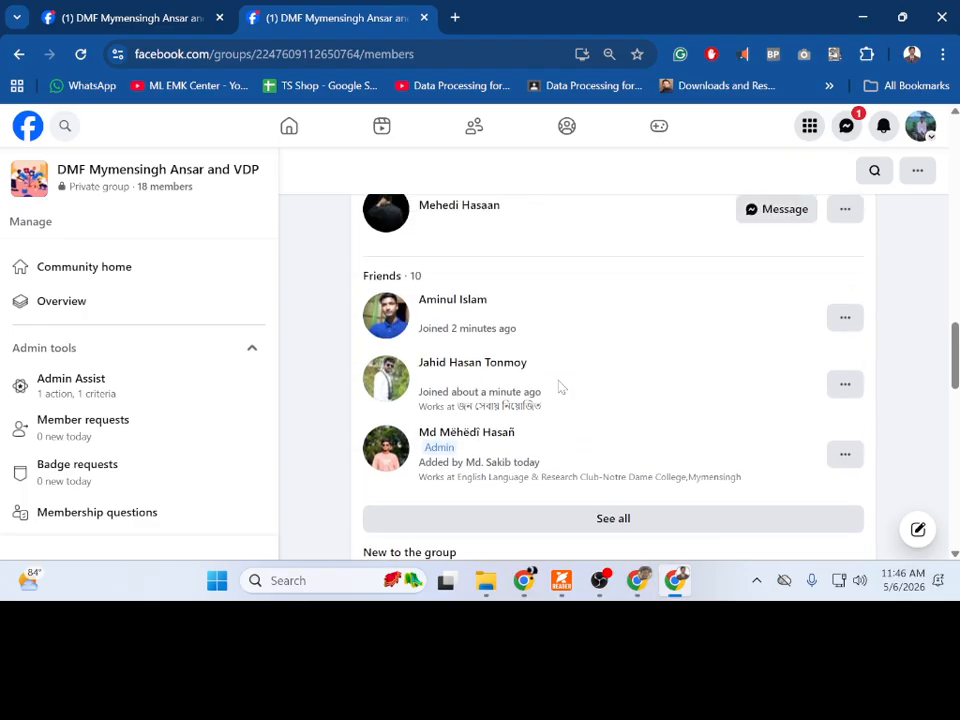
{"action": "scroll", "coordinate": [364, 395], "scroll_direction": "up", "scroll_amount": 4}
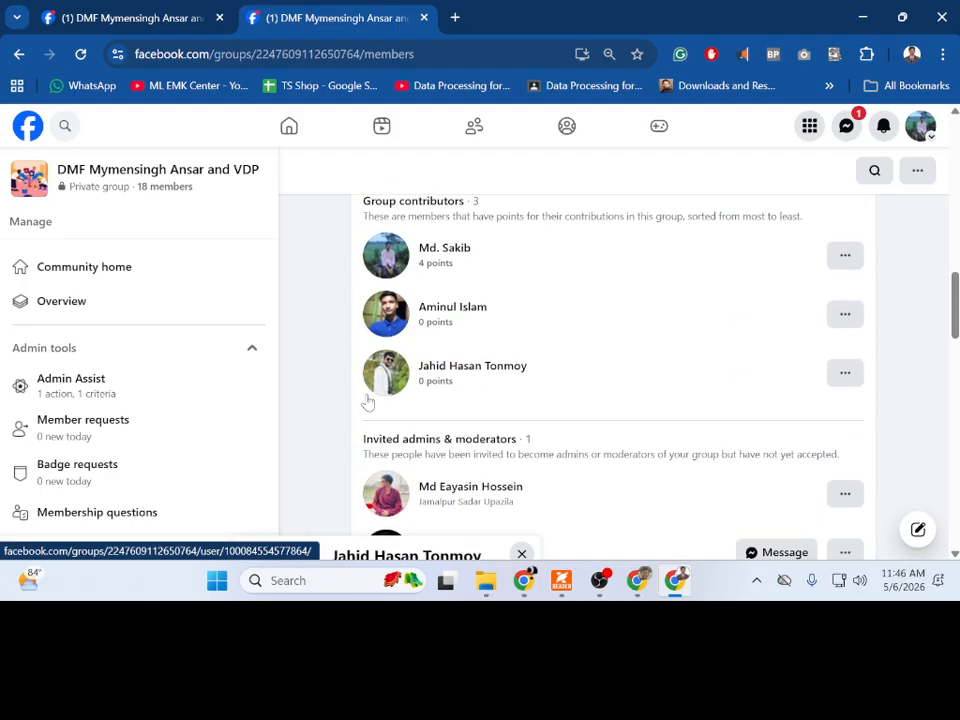
Step: Check the group's community home and overview pages, and open the group settings
{"action": "left_click", "coordinate": [104, 280]}
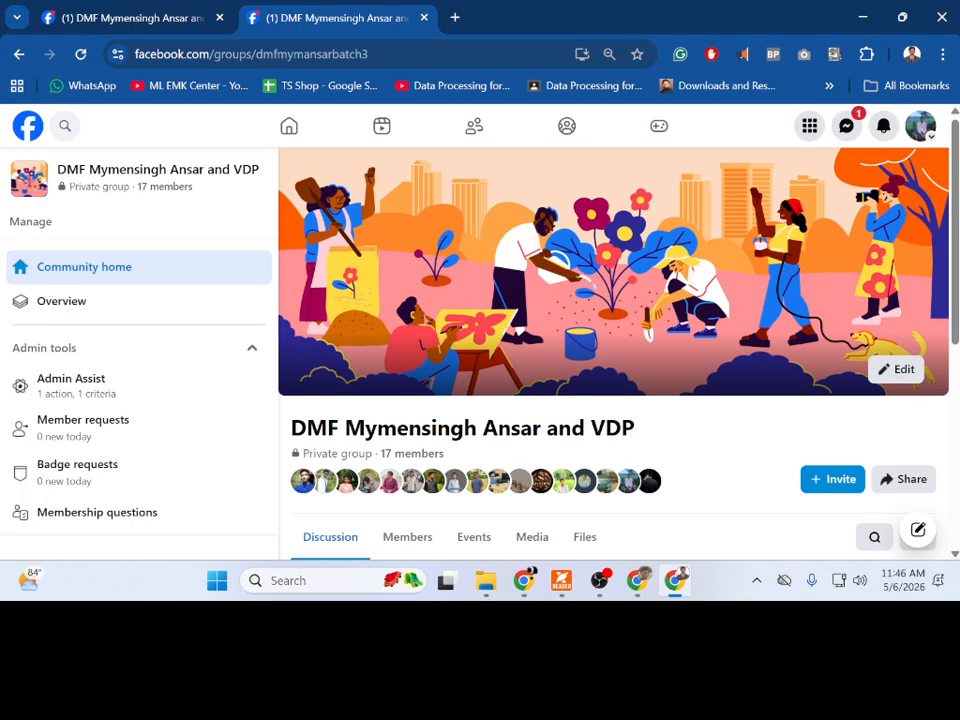
{"action": "left_click", "coordinate": [47, 318]}
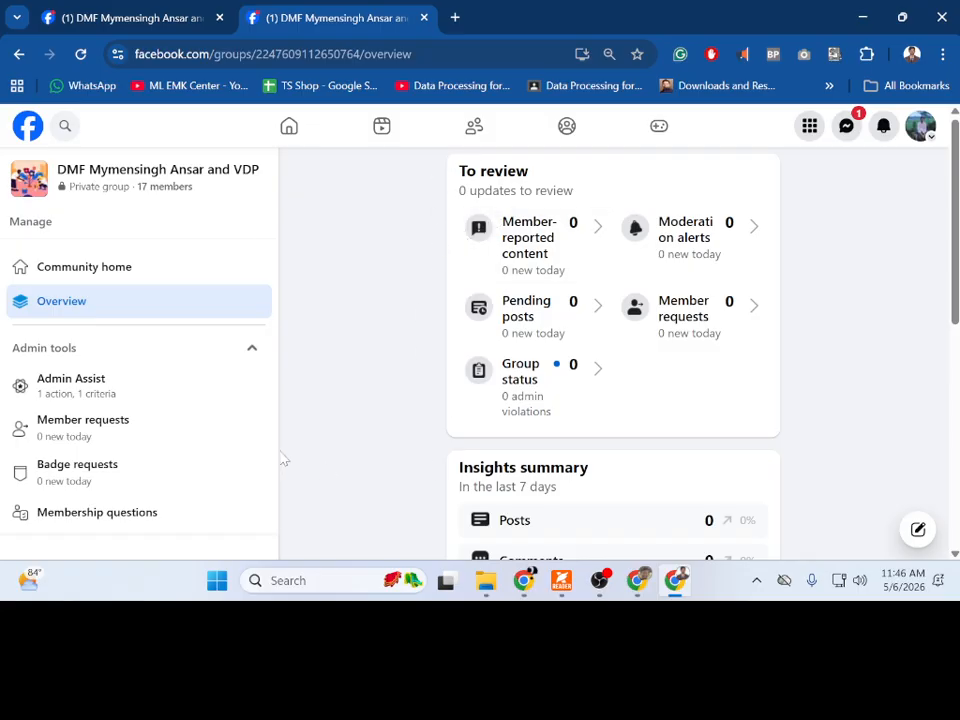
{"action": "scroll", "coordinate": [148, 437], "scroll_direction": "down", "scroll_amount": 4}
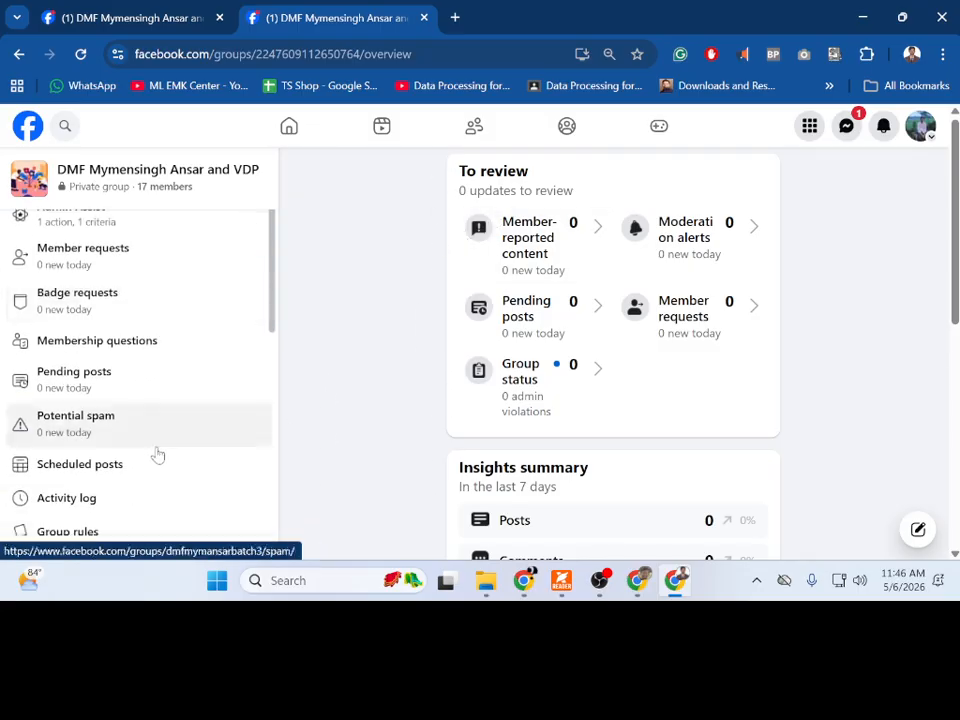
{"action": "scroll", "coordinate": [165, 458], "scroll_direction": "down", "scroll_amount": 3}
{"action": "scroll", "coordinate": [160, 457], "scroll_direction": "up", "scroll_amount": 1}
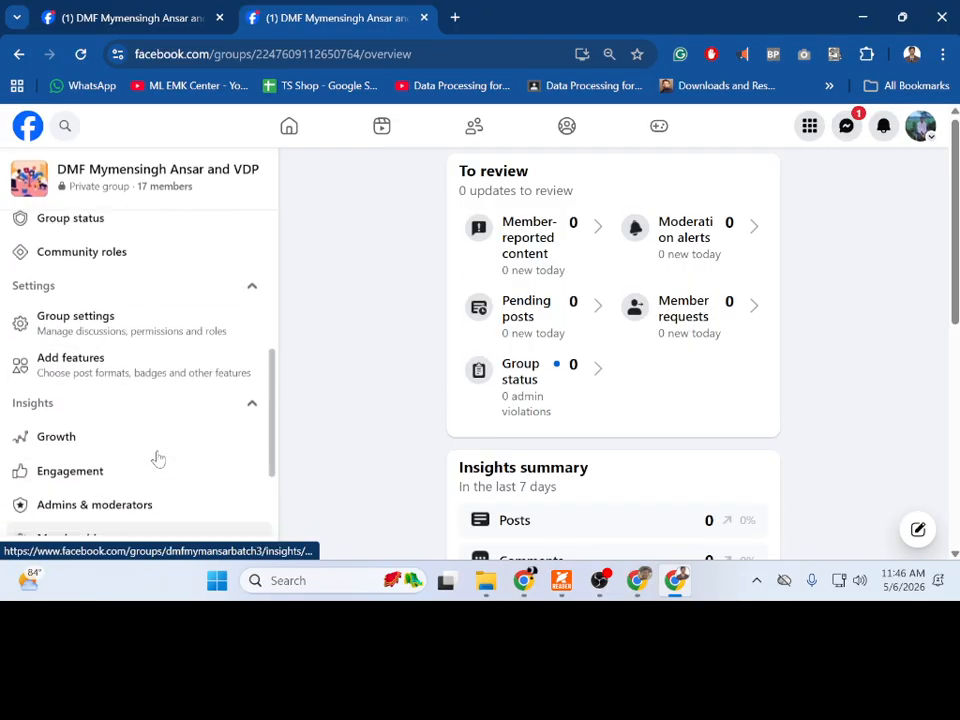
{"action": "left_click", "coordinate": [133, 345]}
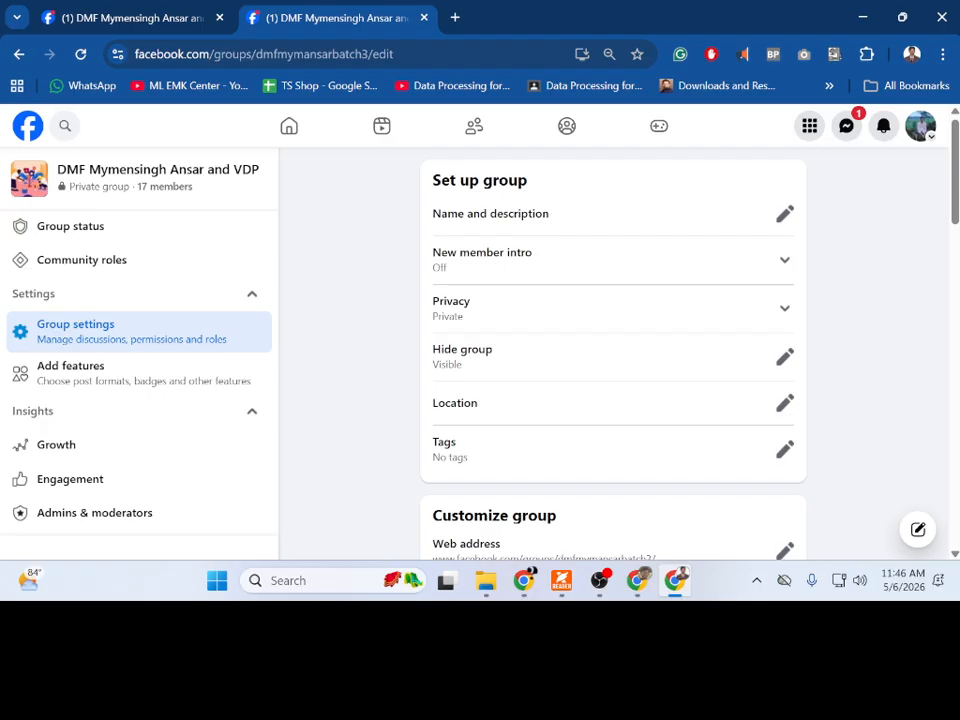
Step: Rename the group to DMF Batch 3 Mymensingh Ansar and VDP, leaving the description empty, and save the change
{"action": "left_click", "coordinate": [784, 213]}
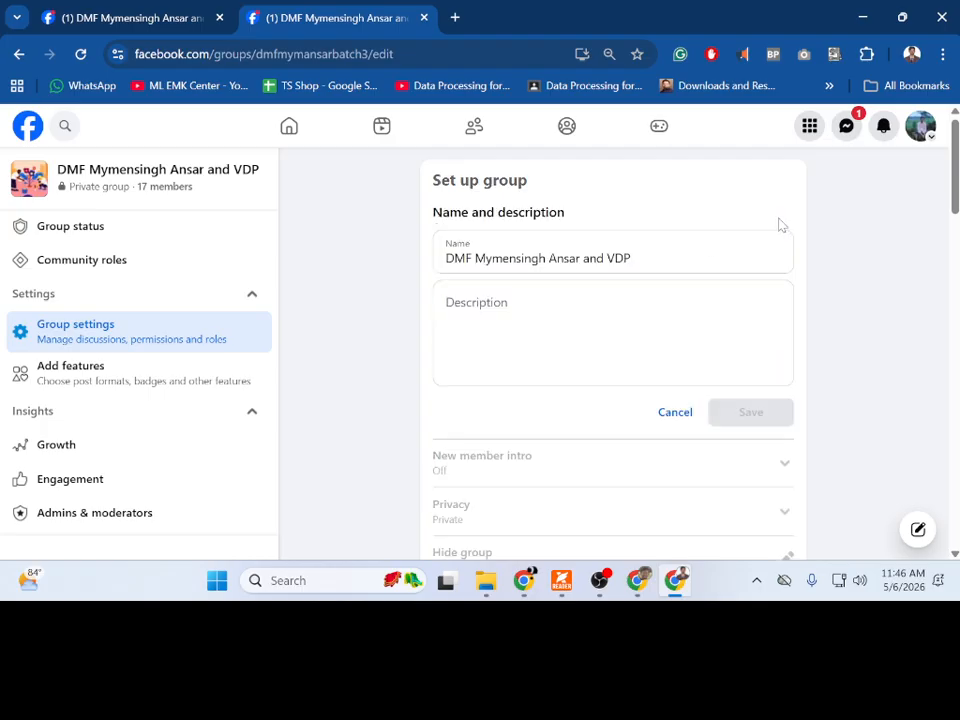
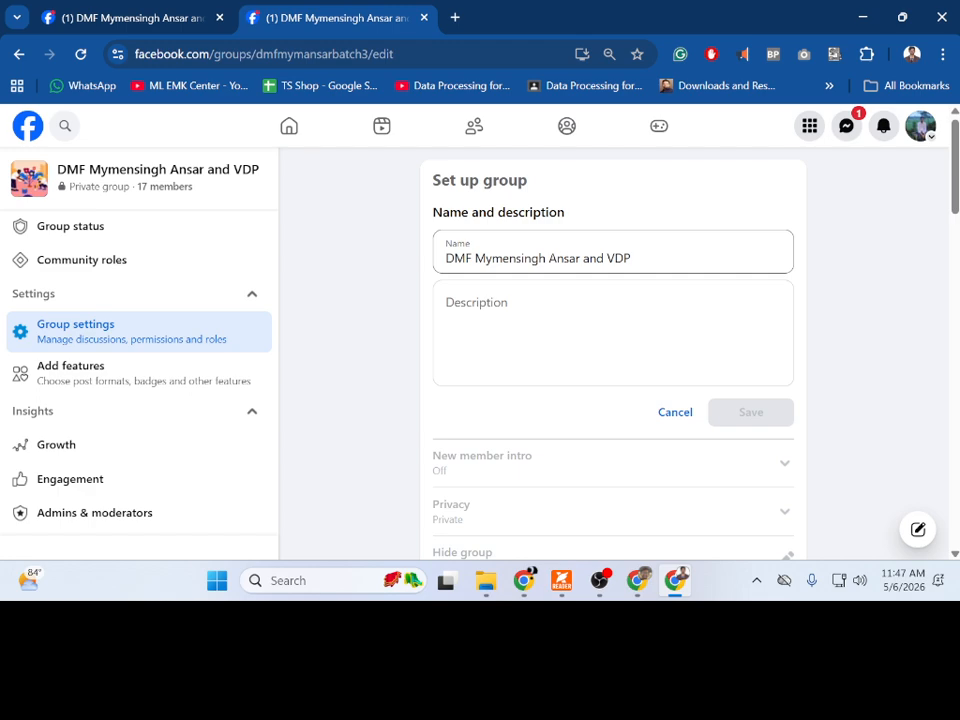
{"action": "left_click", "coordinate": [473, 258]}
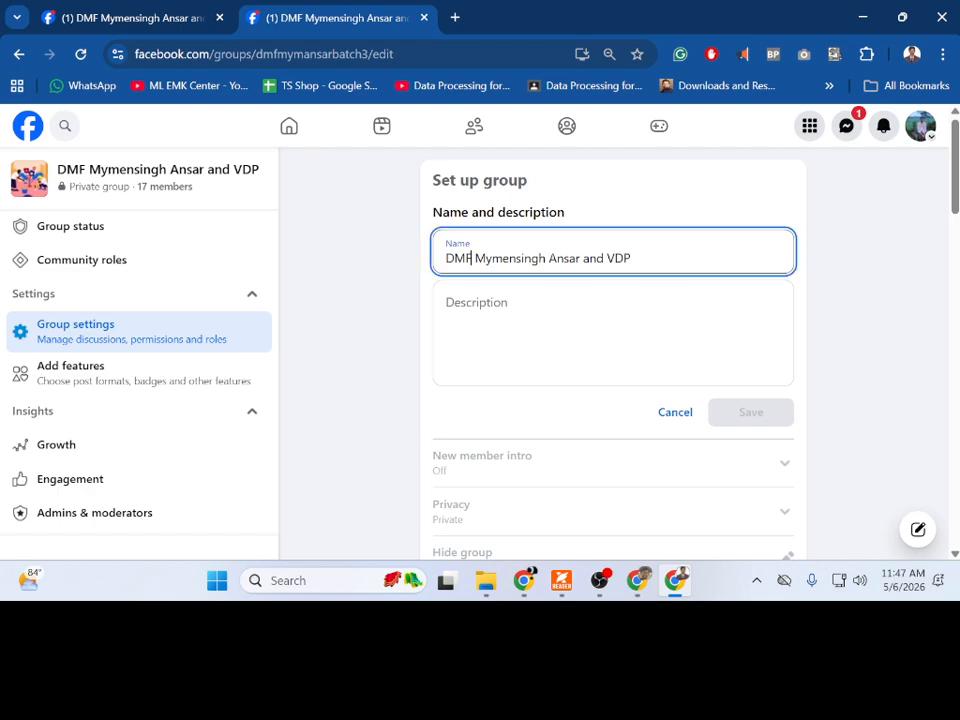
{"action": "type", "text": "B"}
{"action": "type", "text": "atch"}
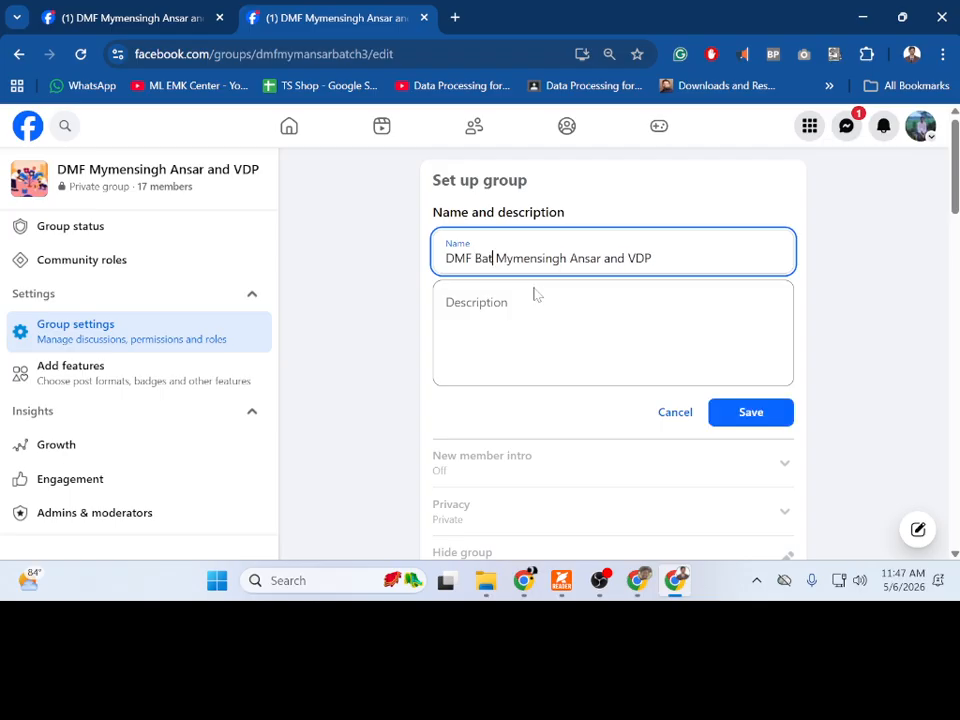
{"action": "type", "text": " 3"}
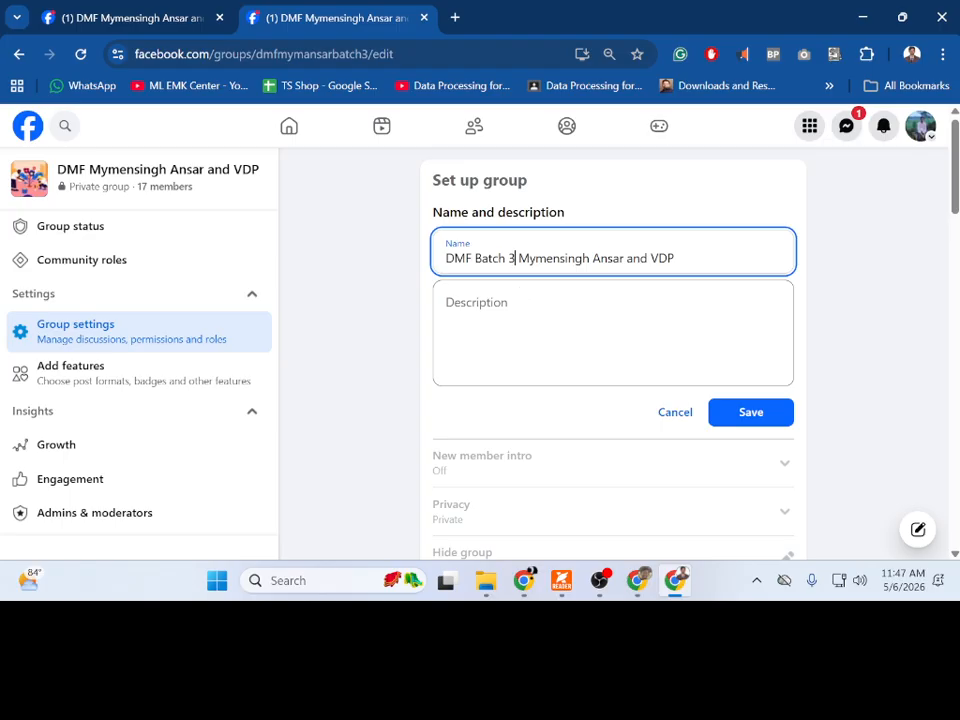
{"action": "key", "text": "Tab"}
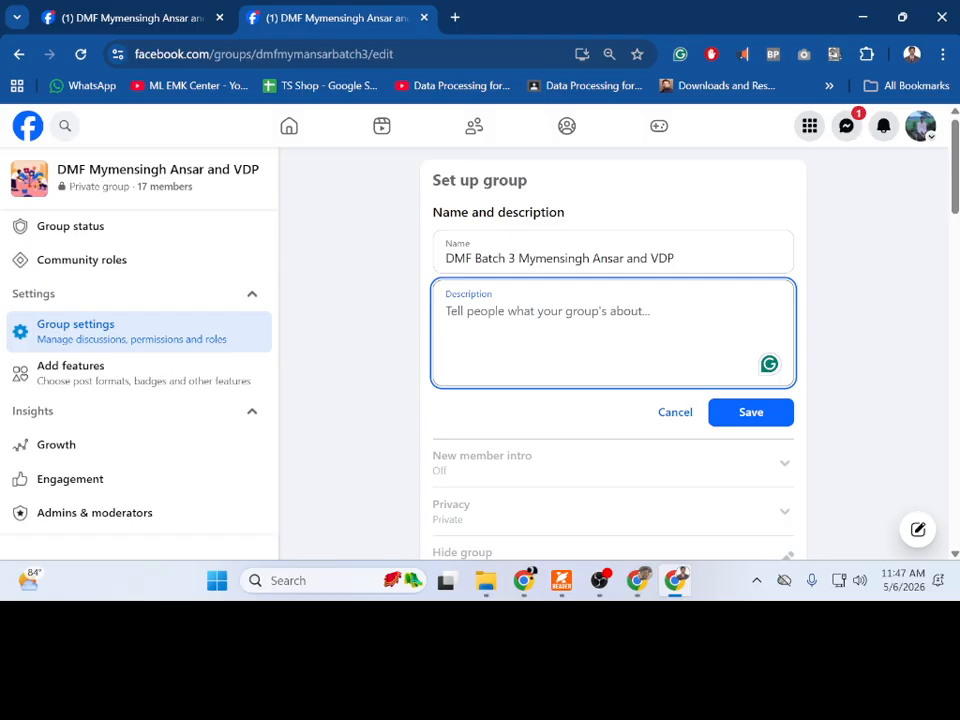
{"action": "scroll", "coordinate": [516, 339], "scroll_direction": "down", "scroll_amount": 2}
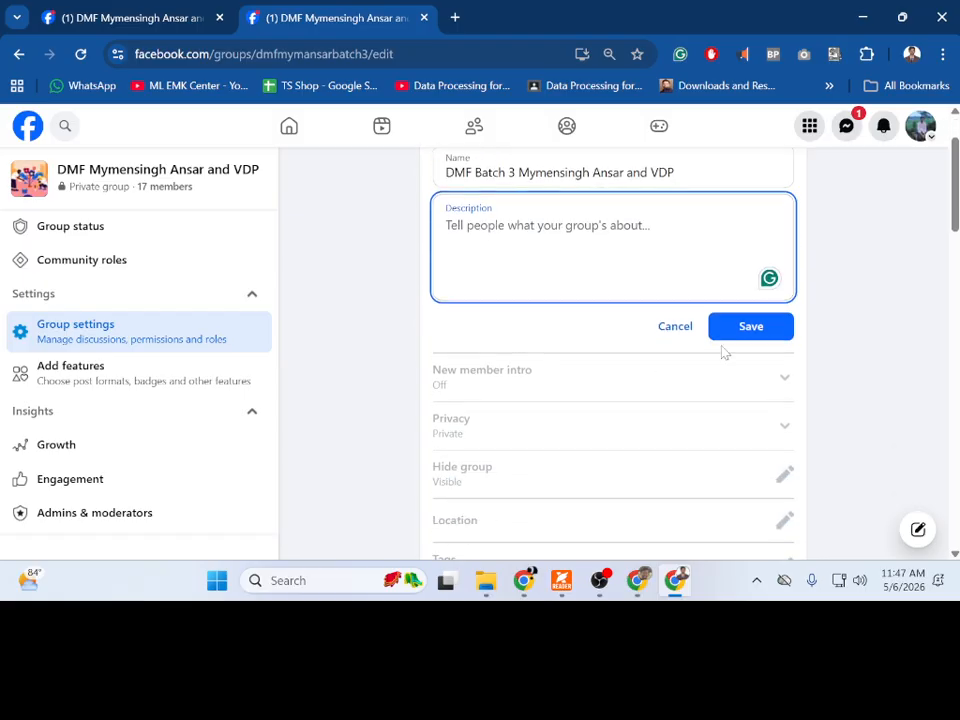
{"action": "left_click", "coordinate": [758, 327]}
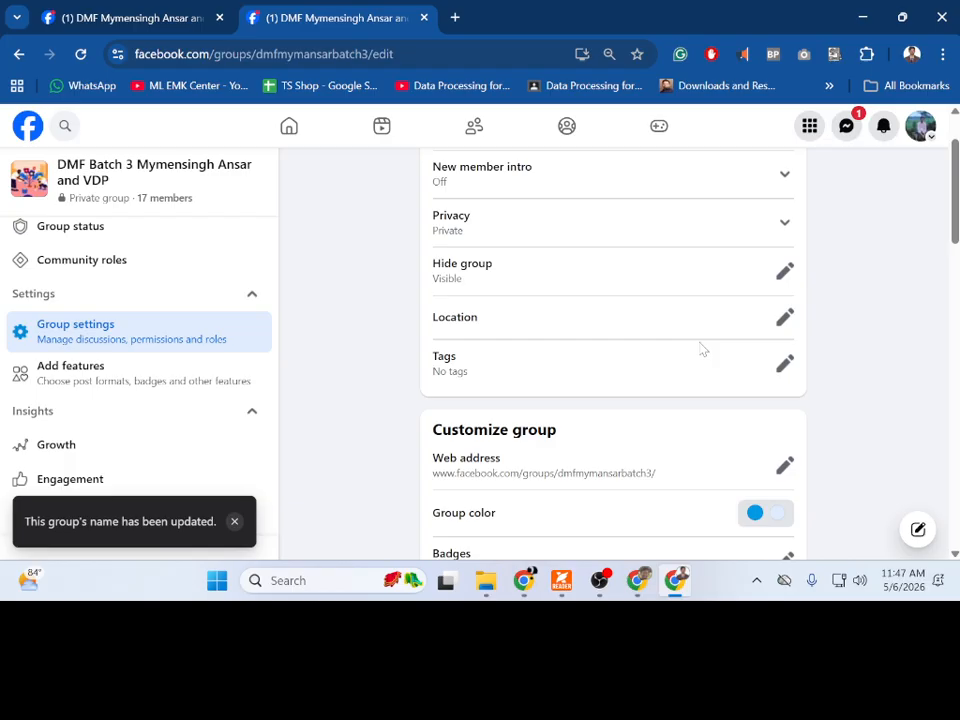
{"action": "scroll", "coordinate": [703, 349], "scroll_direction": "down", "scroll_amount": 1}
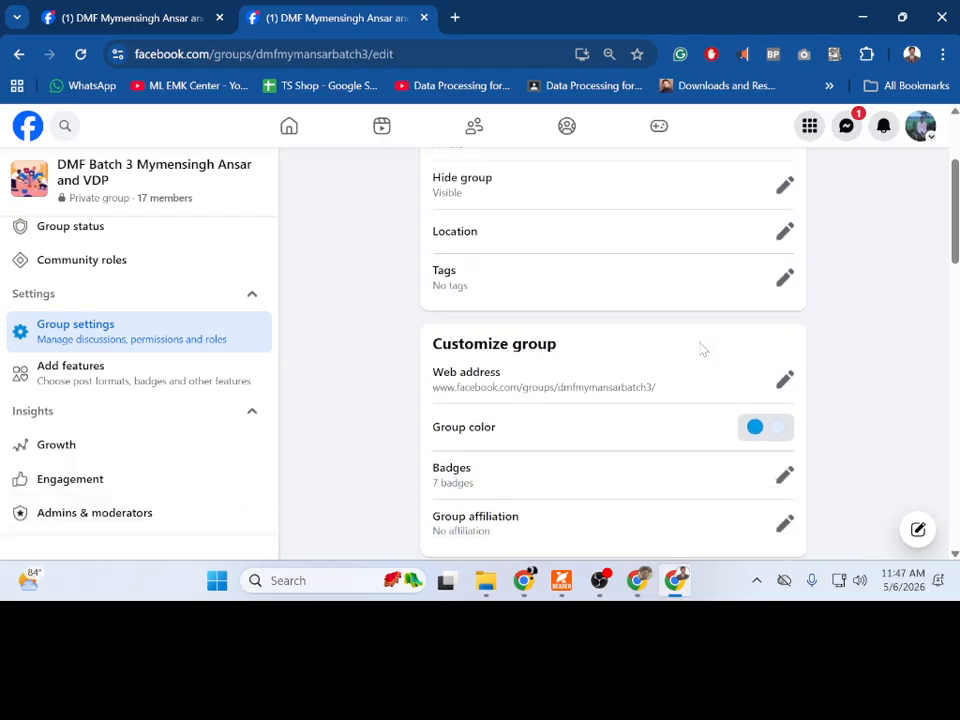
Step: Check the New member intro setting in the group setup section, leaving it off
{"action": "scroll", "coordinate": [703, 349], "scroll_direction": "up", "scroll_amount": 2}
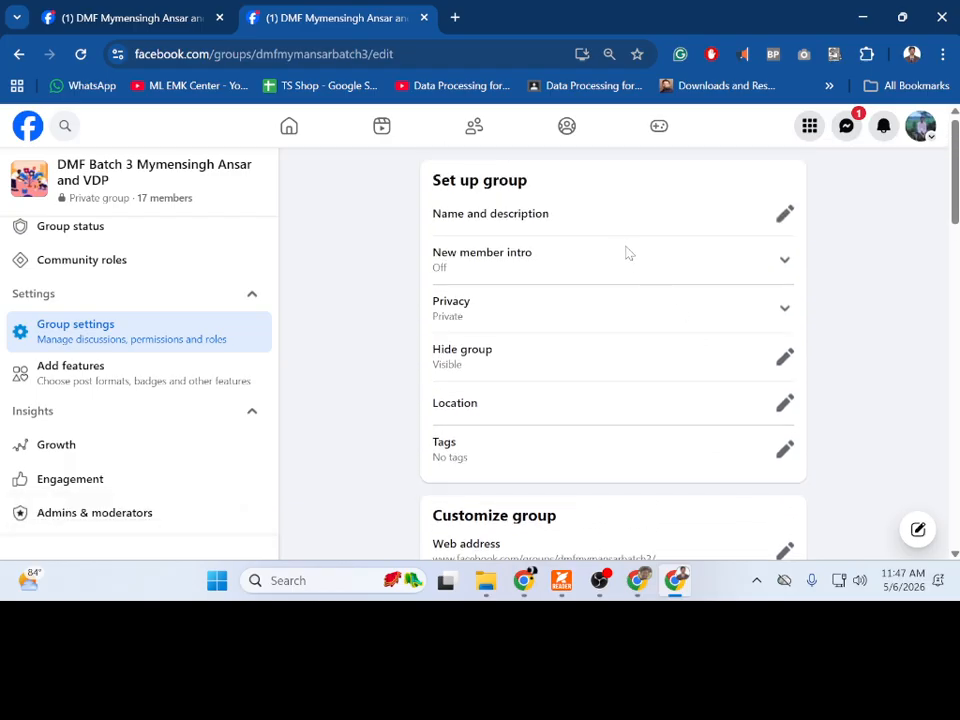
{"action": "left_click", "coordinate": [786, 268]}
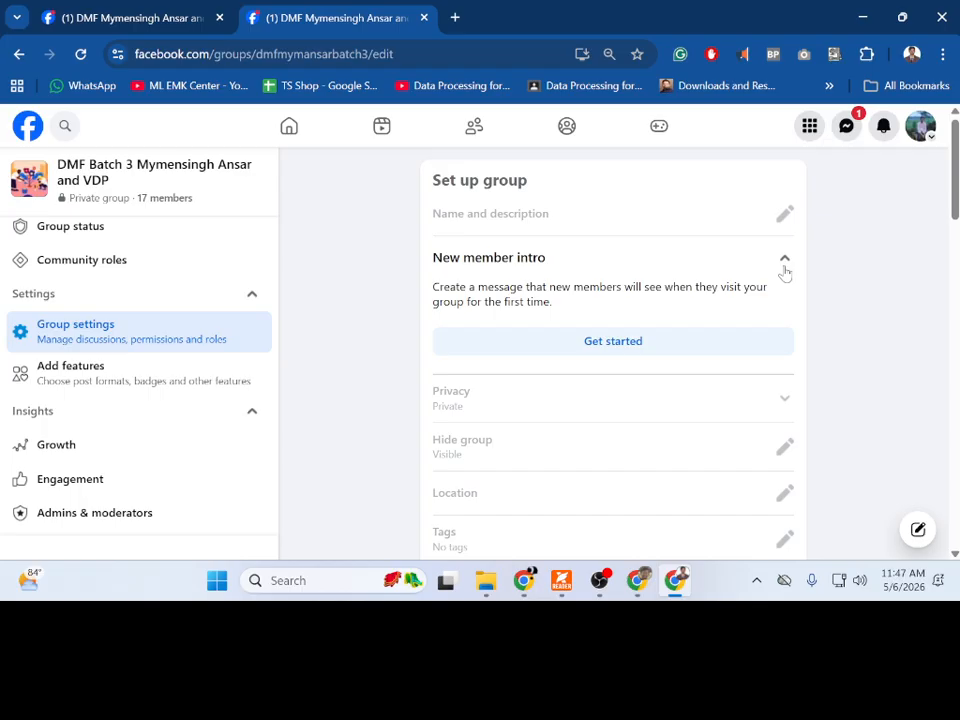
{"action": "left_click", "coordinate": [785, 262]}
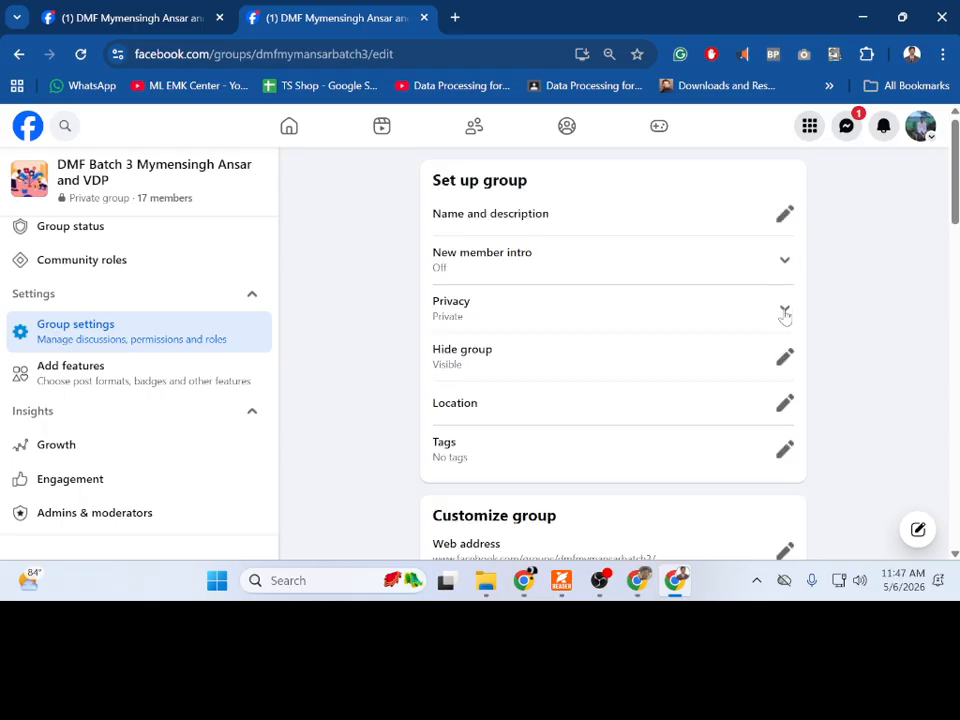
Step: Try to save the city of Mymensingh as the group's location, and close the location editor
{"action": "scroll", "coordinate": [785, 315], "scroll_direction": "down", "scroll_amount": 1}
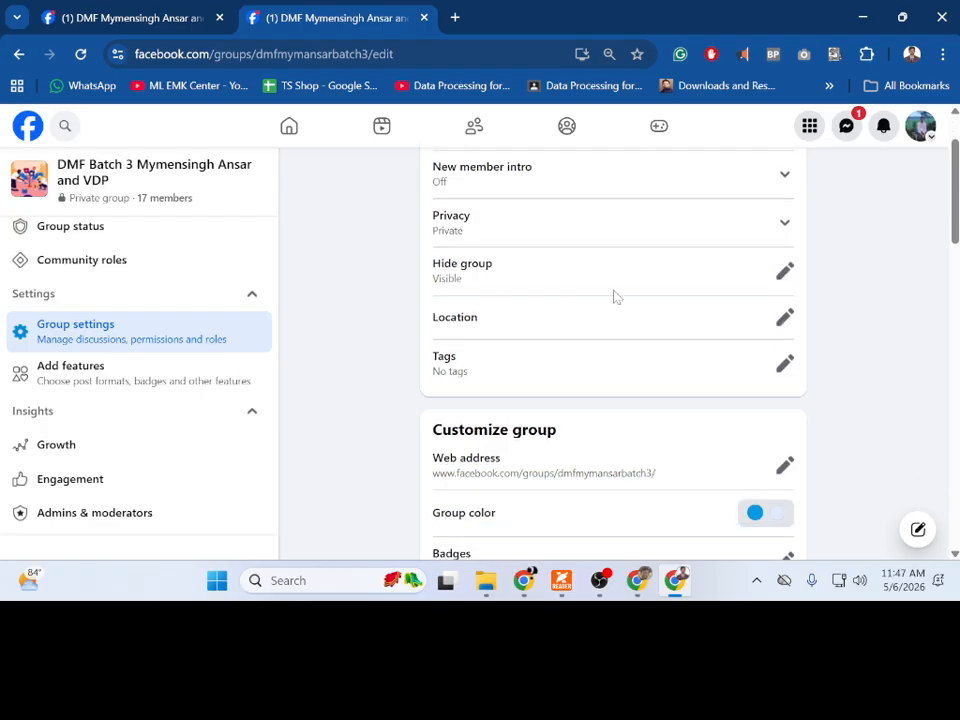
{"action": "left_click", "coordinate": [785, 322]}
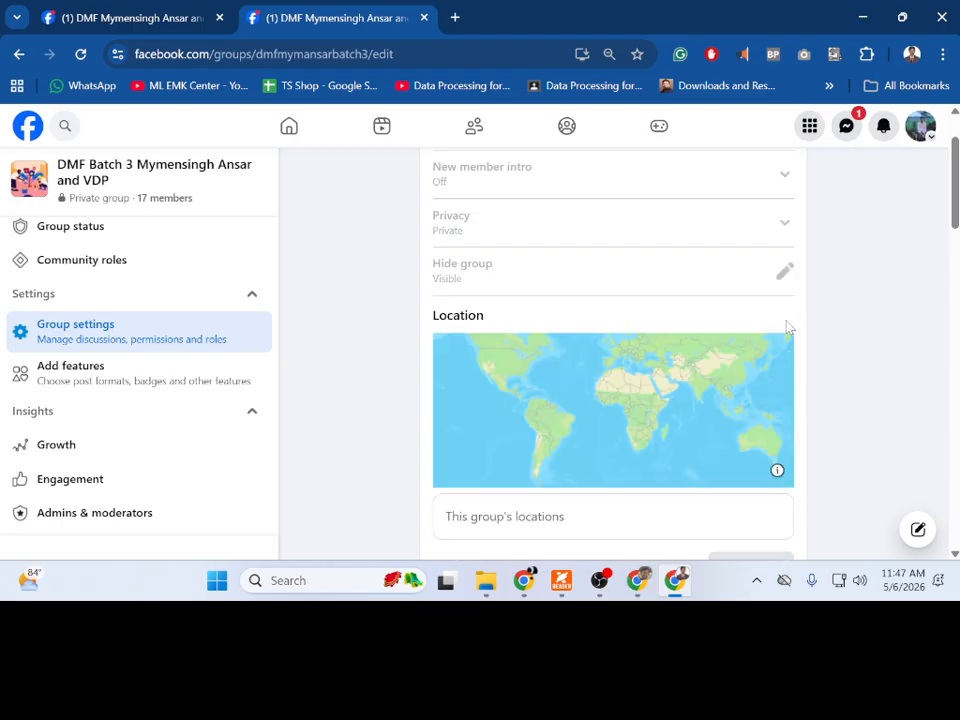
{"action": "left_click", "coordinate": [488, 520]}
{"action": "type", "text": "Mym"}
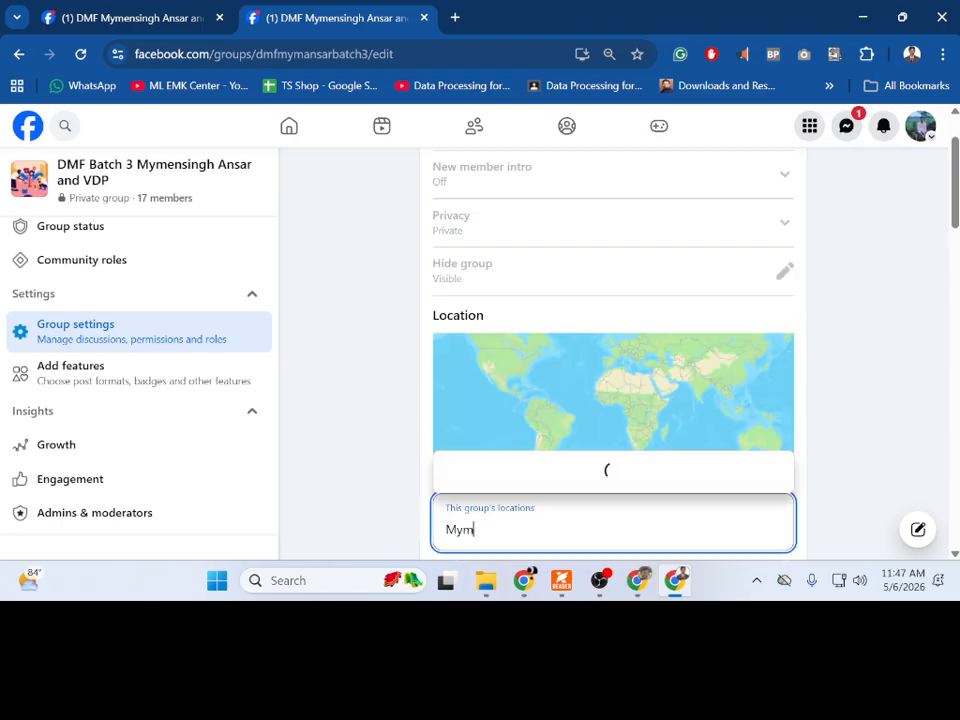
{"action": "type", "text": "ensingh"}
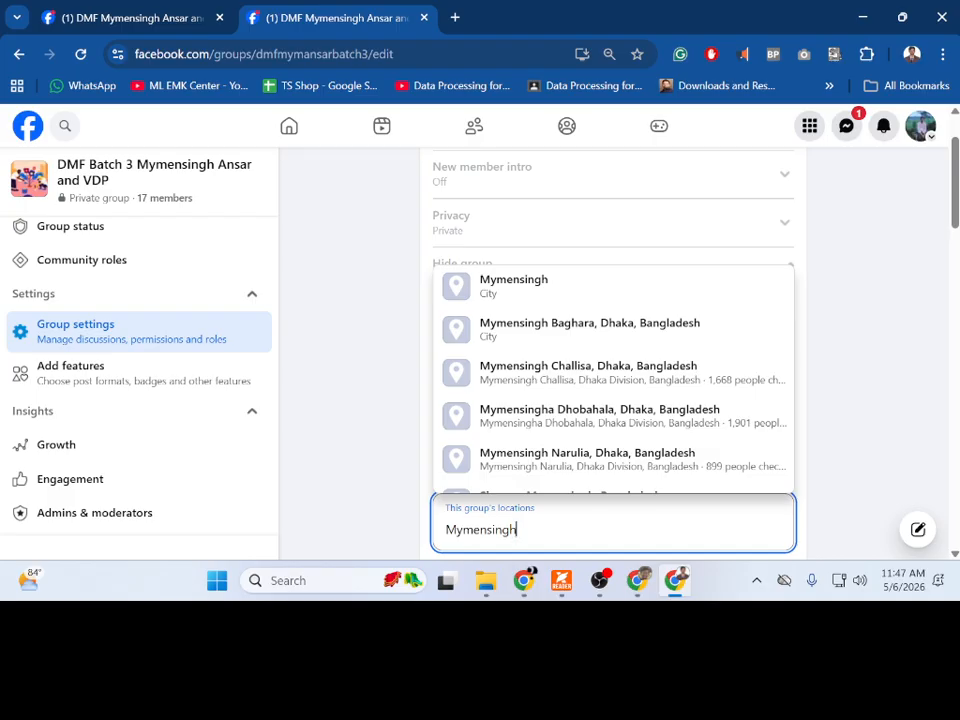
{"action": "left_click", "coordinate": [581, 294]}
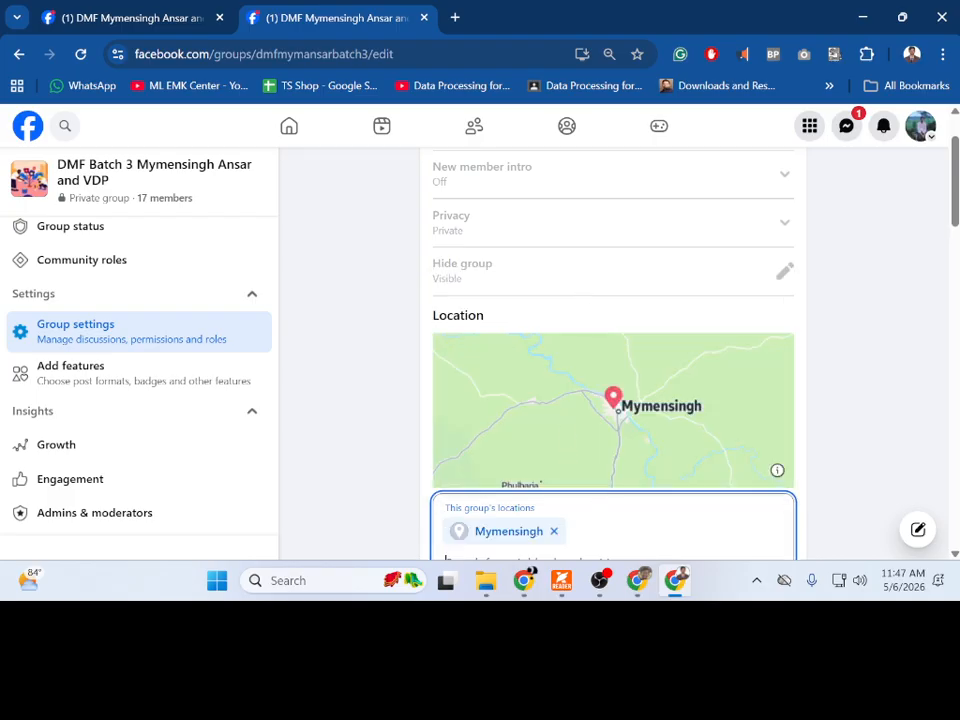
{"action": "scroll", "coordinate": [614, 525], "scroll_direction": "down", "scroll_amount": 1}
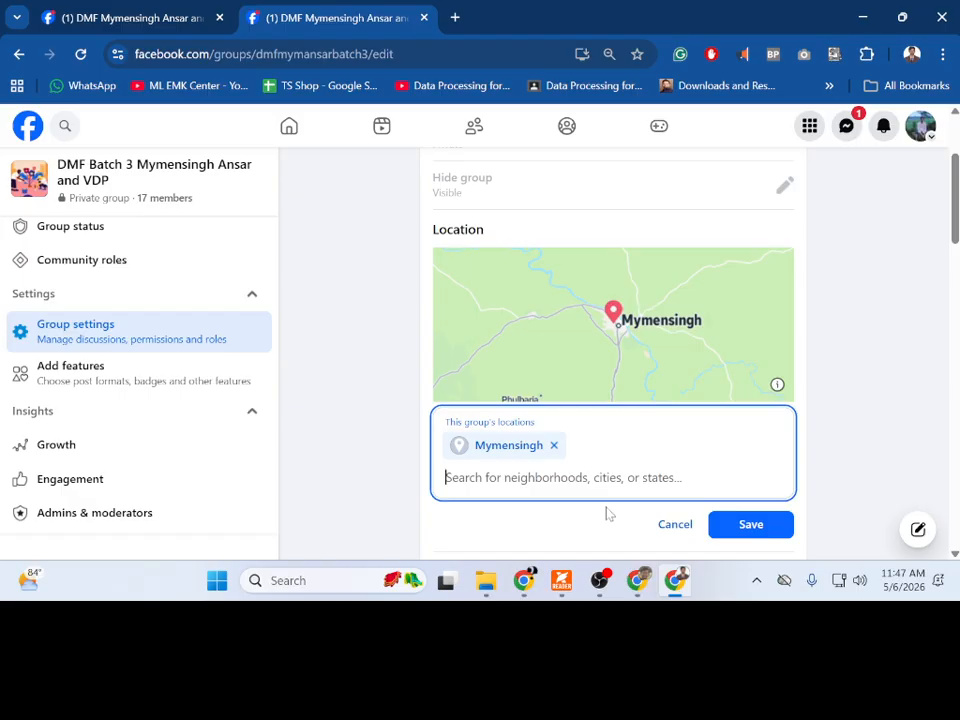
{"action": "scroll", "coordinate": [606, 510], "scroll_direction": "down", "scroll_amount": 2}
{"action": "left_click", "coordinate": [734, 440]}
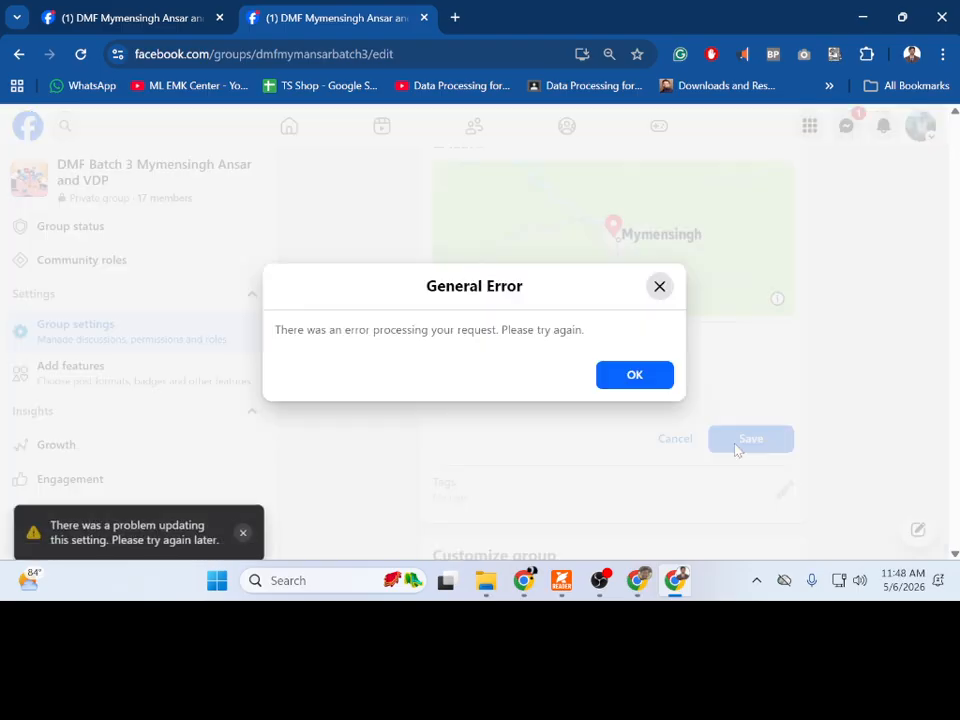
{"action": "left_click", "coordinate": [637, 378]}
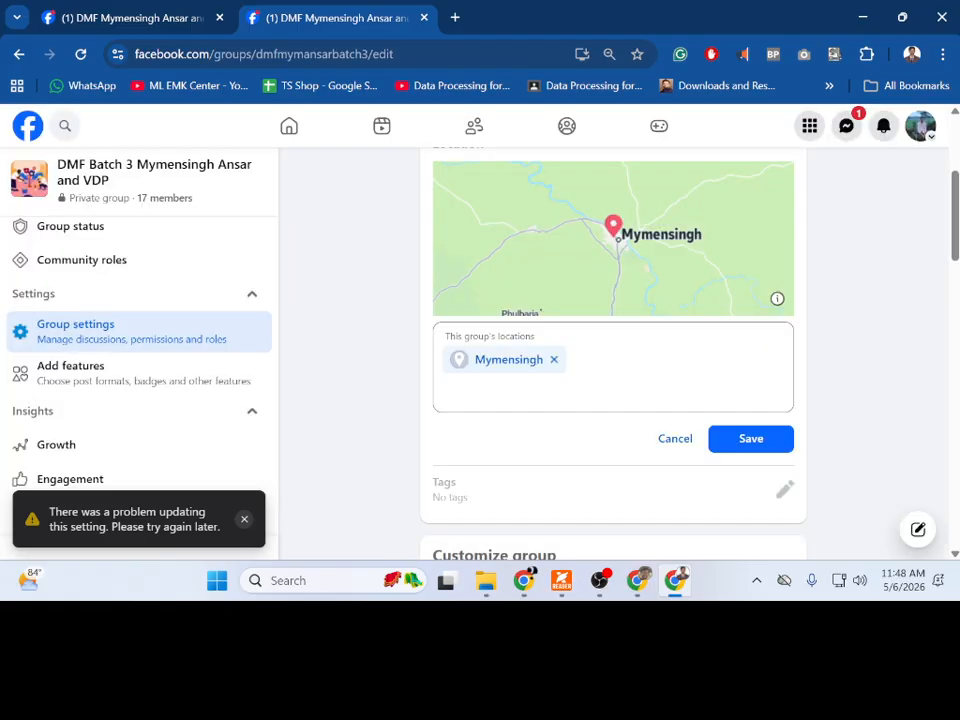
{"action": "left_click", "coordinate": [673, 439]}
Step: Look through the tags that can be assigned to the group, and close the list without choosing any
{"action": "scroll", "coordinate": [604, 403], "scroll_direction": "down", "scroll_amount": 1}
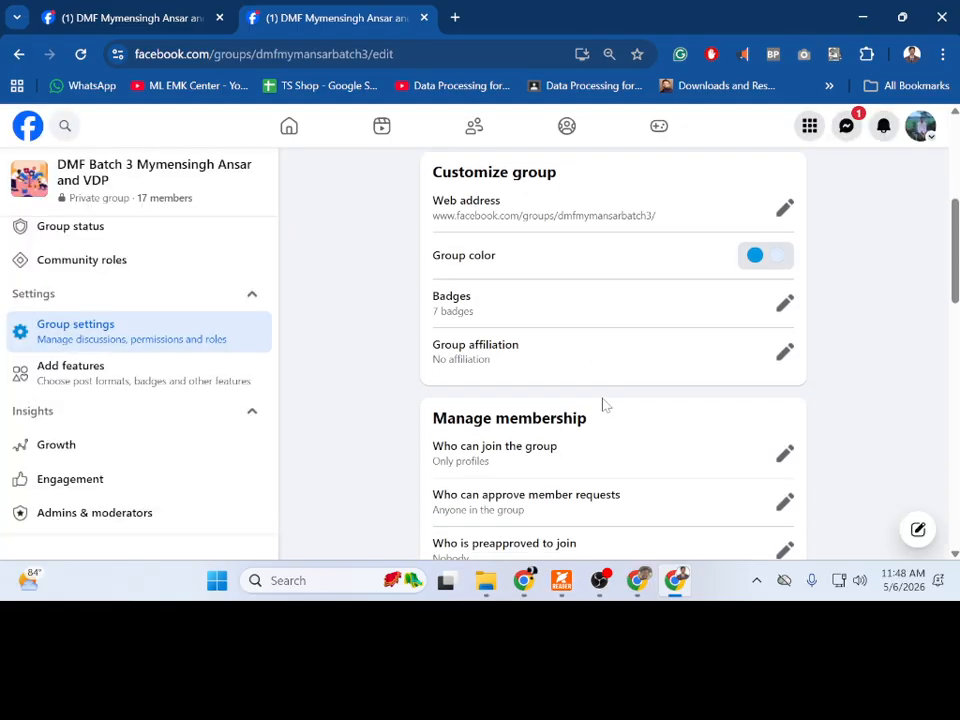
{"action": "scroll", "coordinate": [604, 403], "scroll_direction": "up", "scroll_amount": 1}
{"action": "scroll", "coordinate": [606, 405], "scroll_direction": "up", "scroll_amount": 2}
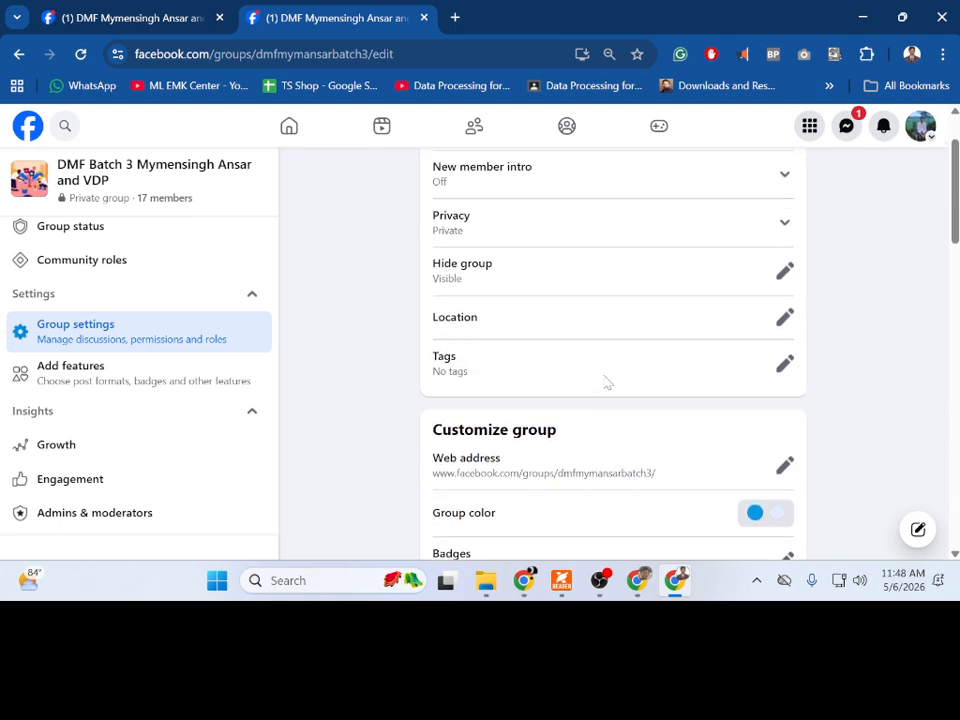
{"action": "scroll", "coordinate": [613, 360], "scroll_direction": "down", "scroll_amount": 1}
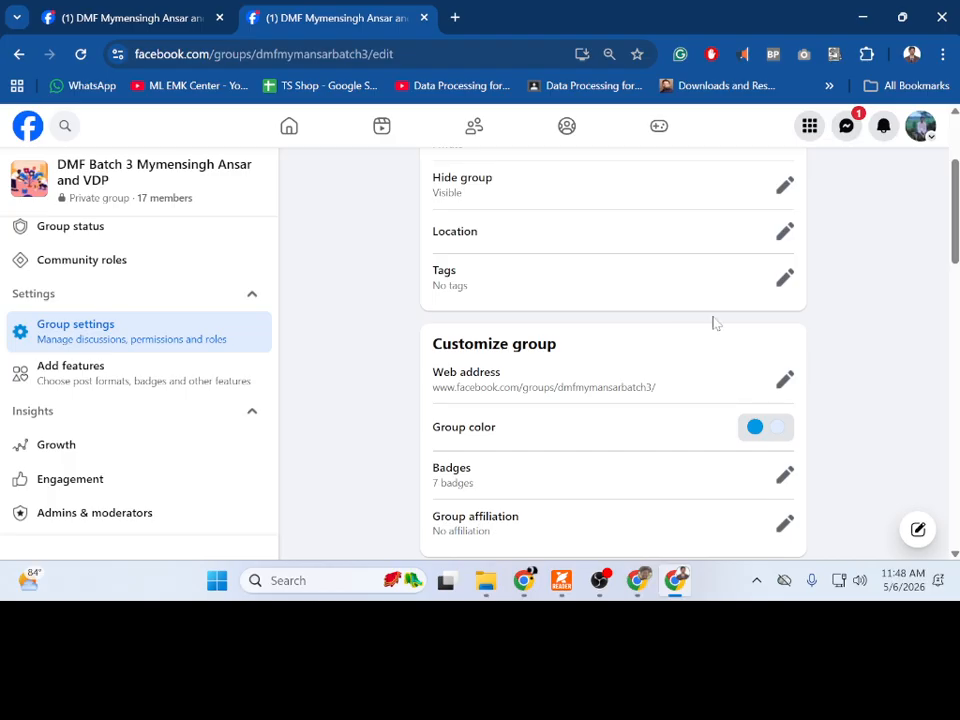
{"action": "left_click", "coordinate": [786, 290]}
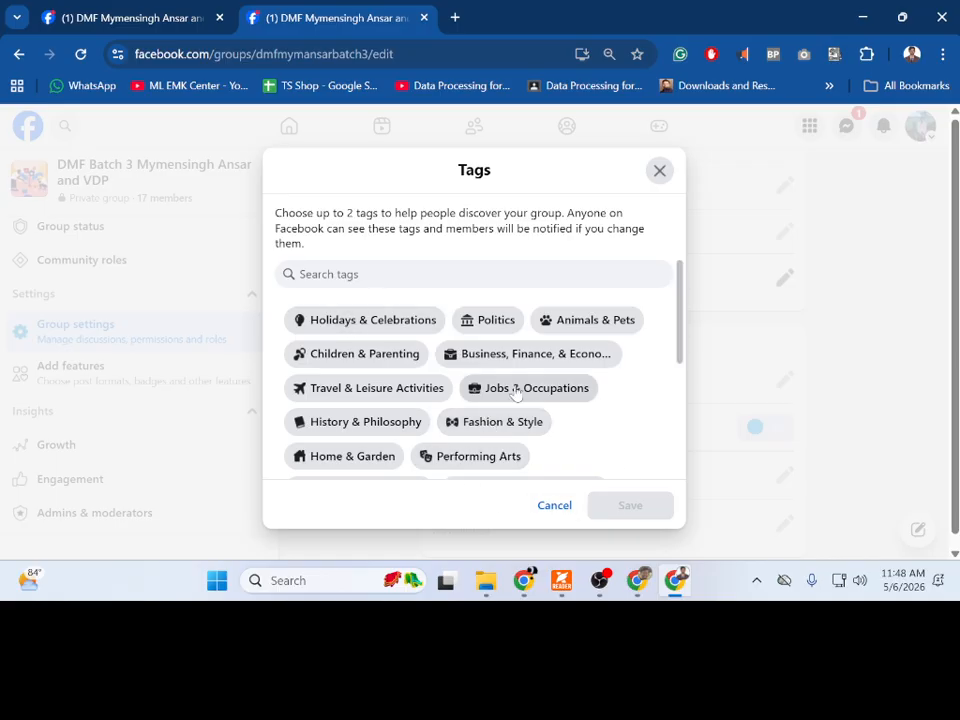
{"action": "scroll", "coordinate": [512, 398], "scroll_direction": "down", "scroll_amount": 1}
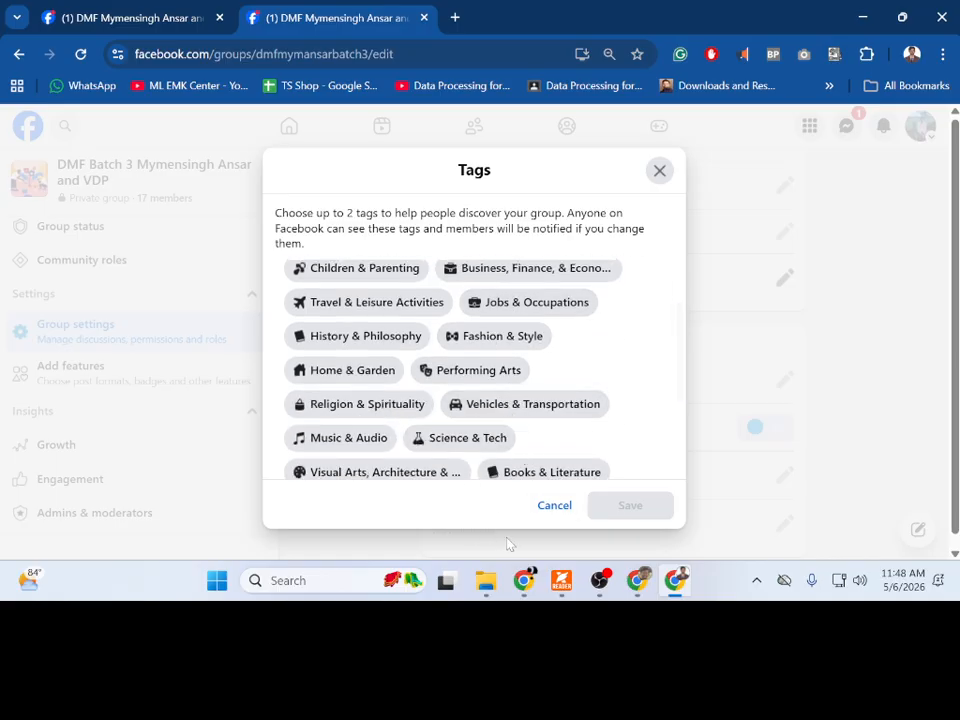
{"action": "left_click", "coordinate": [553, 506]}
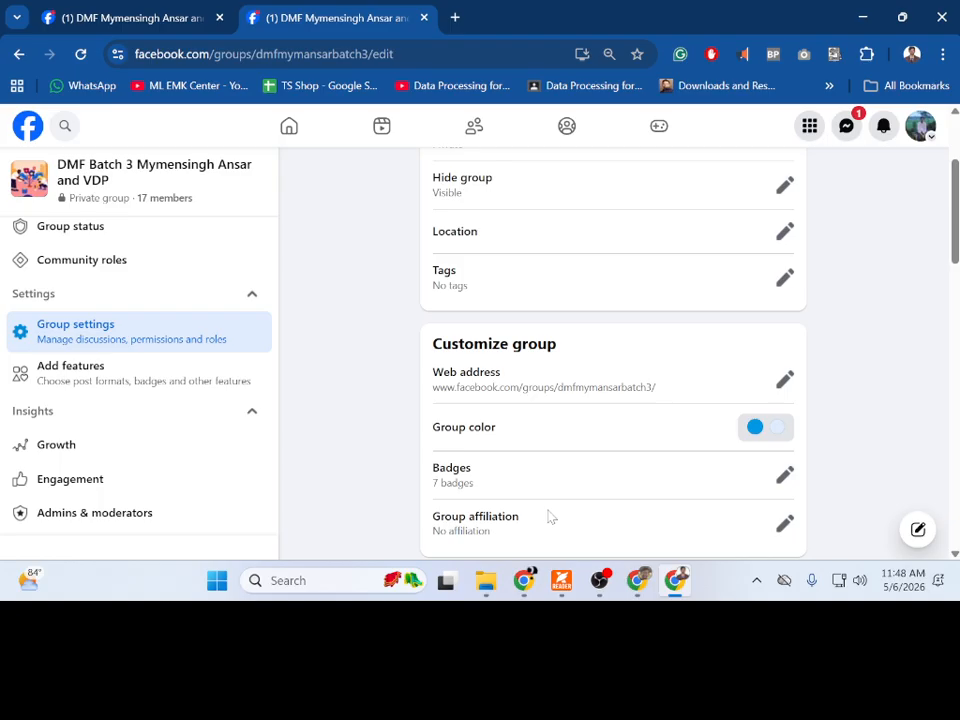
Step: Review the badges members can earn in the group, and close the list without changes
{"action": "scroll", "coordinate": [558, 359], "scroll_direction": "down", "scroll_amount": 1}
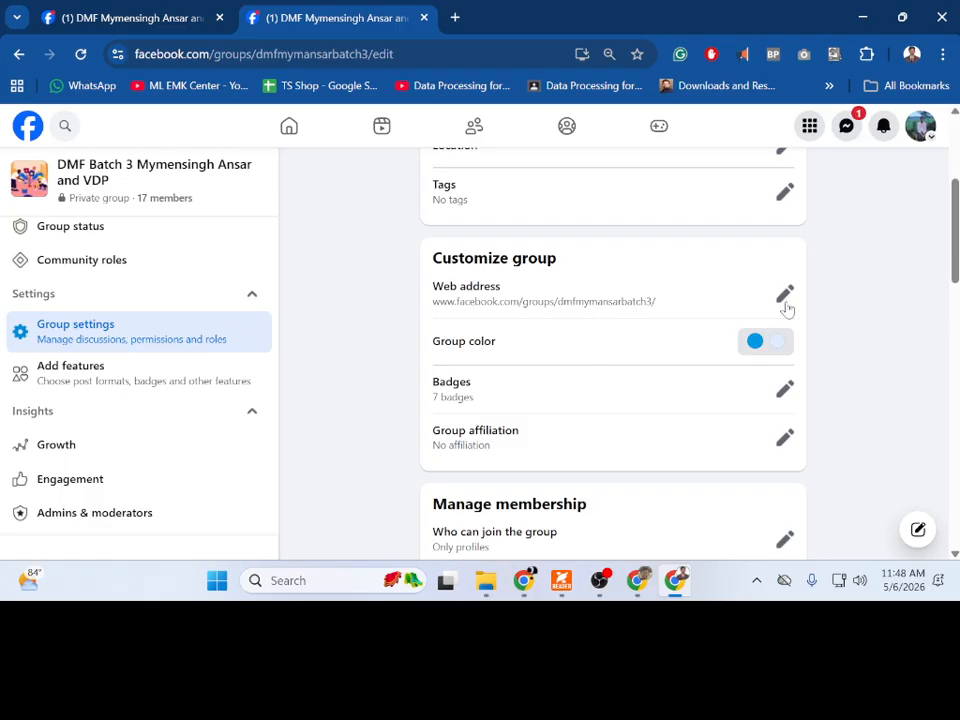
{"action": "left_click", "coordinate": [784, 391]}
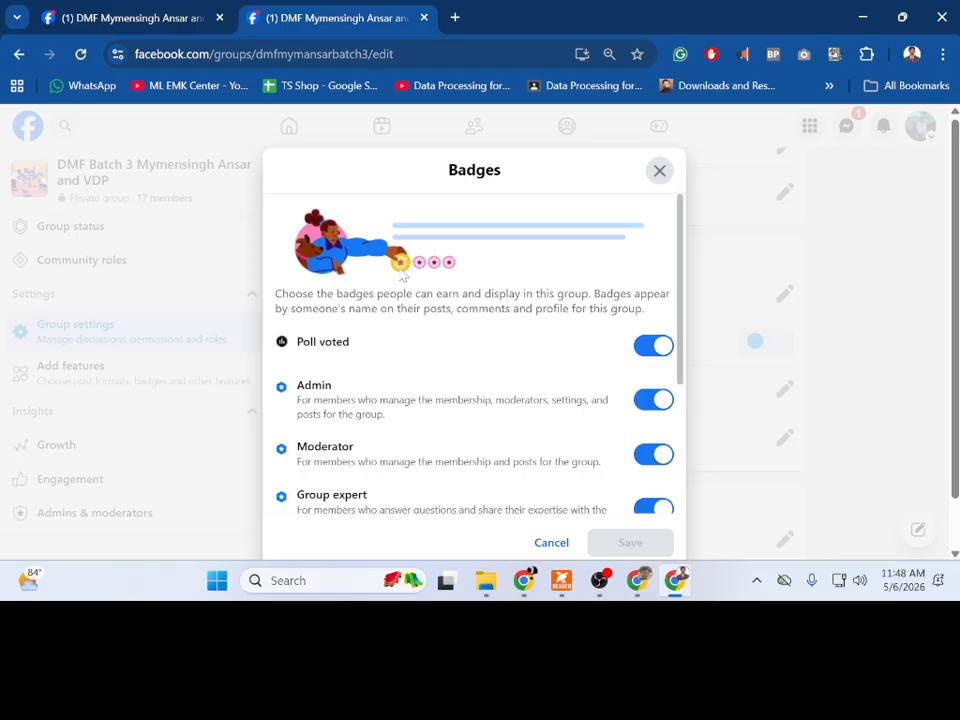
{"action": "scroll", "coordinate": [418, 400], "scroll_direction": "down", "scroll_amount": 5}
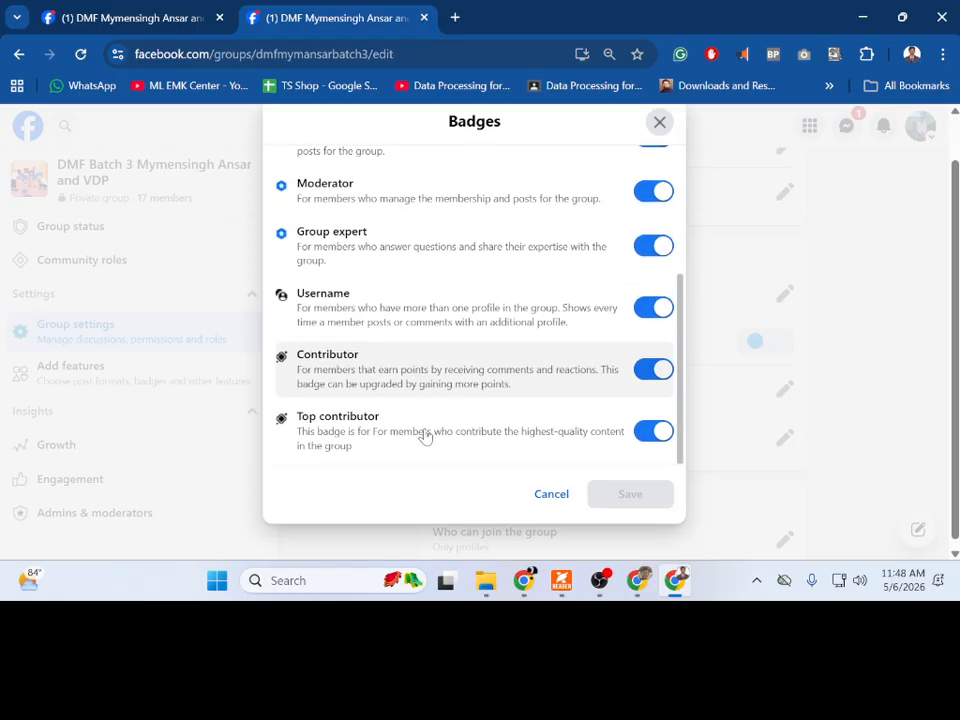
{"action": "left_click", "coordinate": [551, 493]}
Step: Turn on group affiliation with the first listed admin selected, and save the setting
{"action": "scroll", "coordinate": [558, 435], "scroll_direction": "down", "scroll_amount": 2}
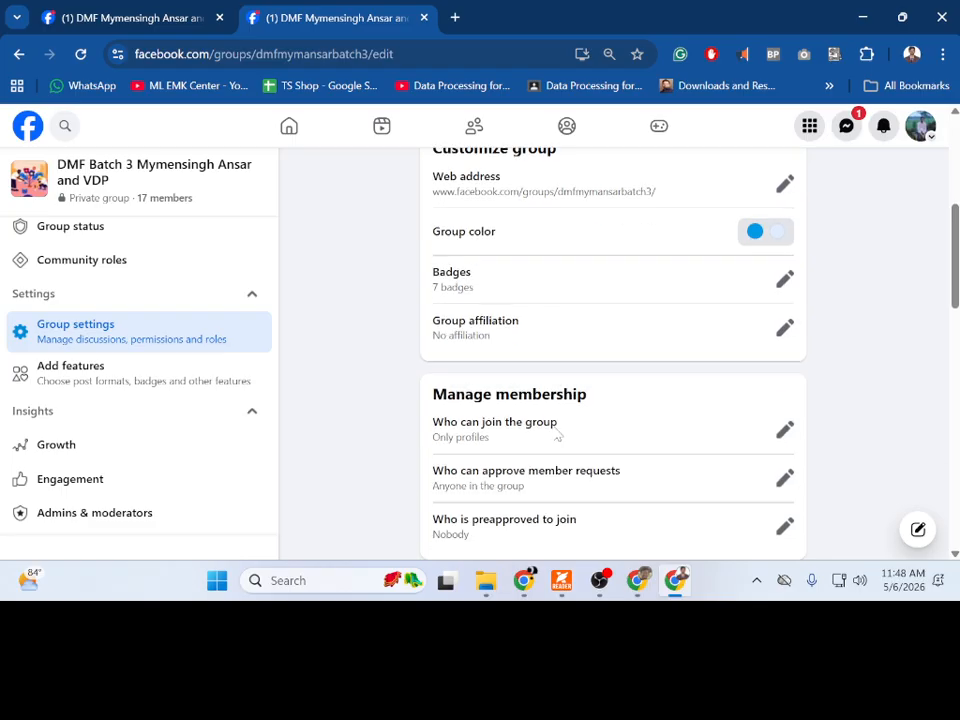
{"action": "scroll", "coordinate": [558, 435], "scroll_direction": "down", "scroll_amount": 1}
{"action": "left_click", "coordinate": [785, 268]}
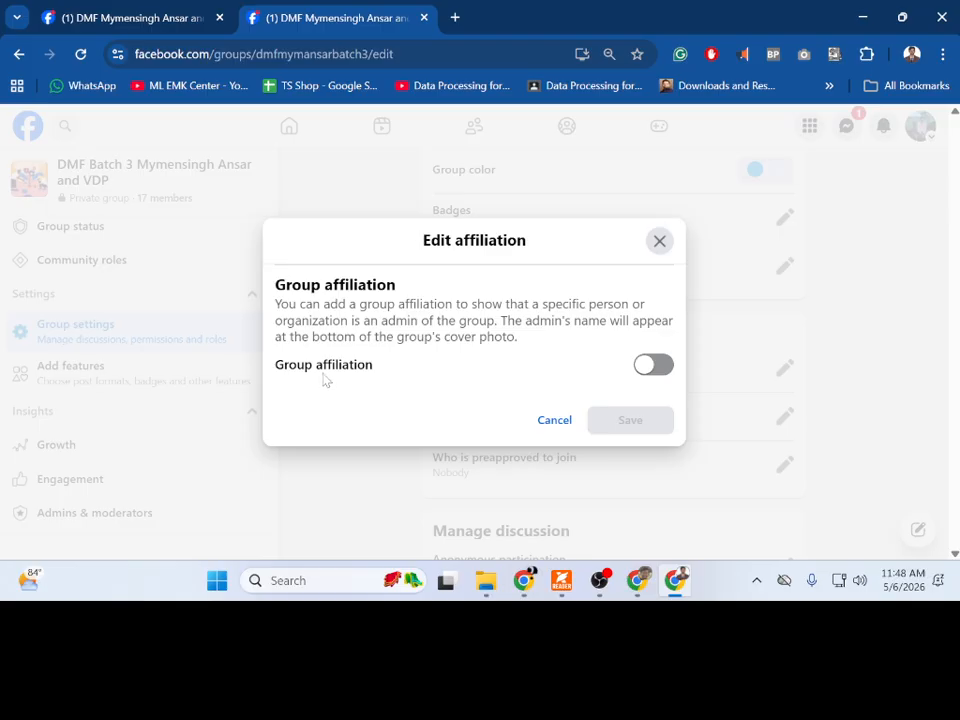
{"action": "left_click", "coordinate": [645, 364]}
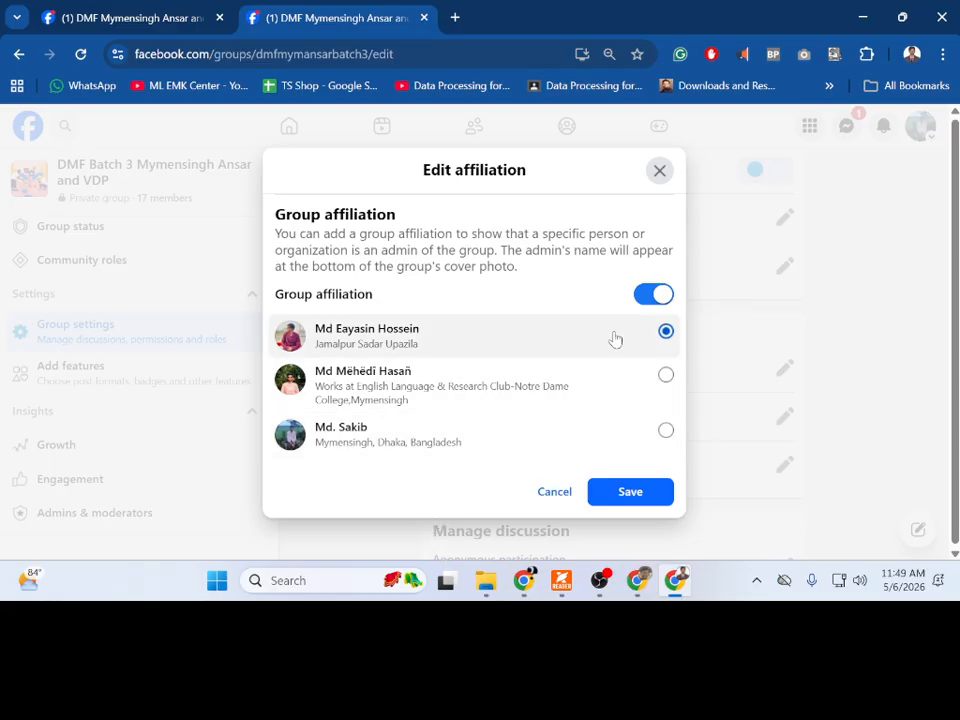
{"action": "left_click", "coordinate": [616, 493]}
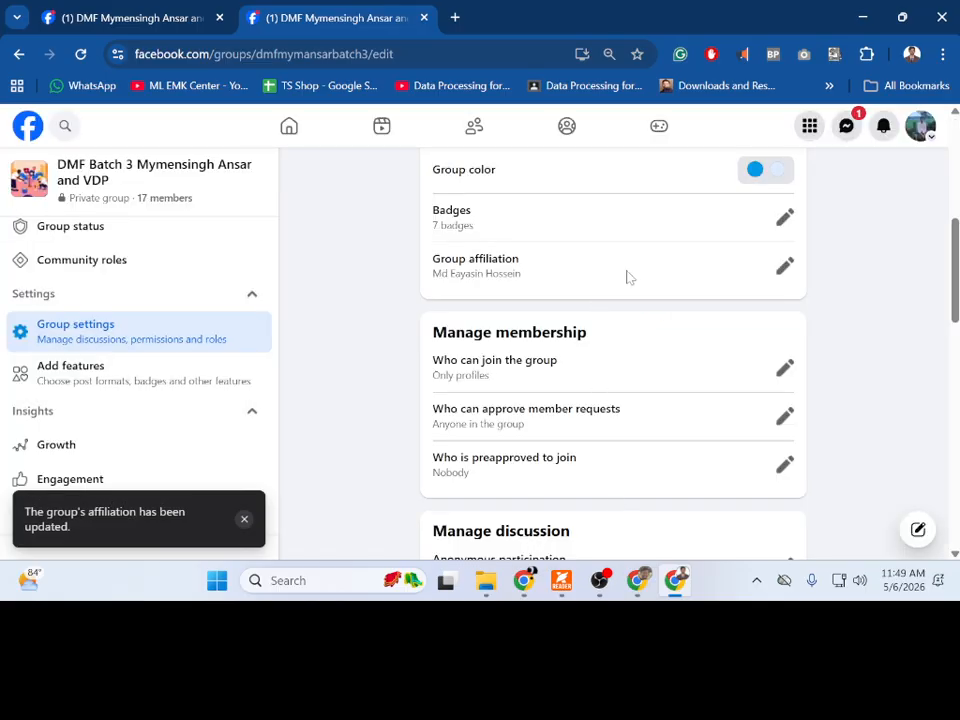
{"action": "left_click", "coordinate": [785, 266]}
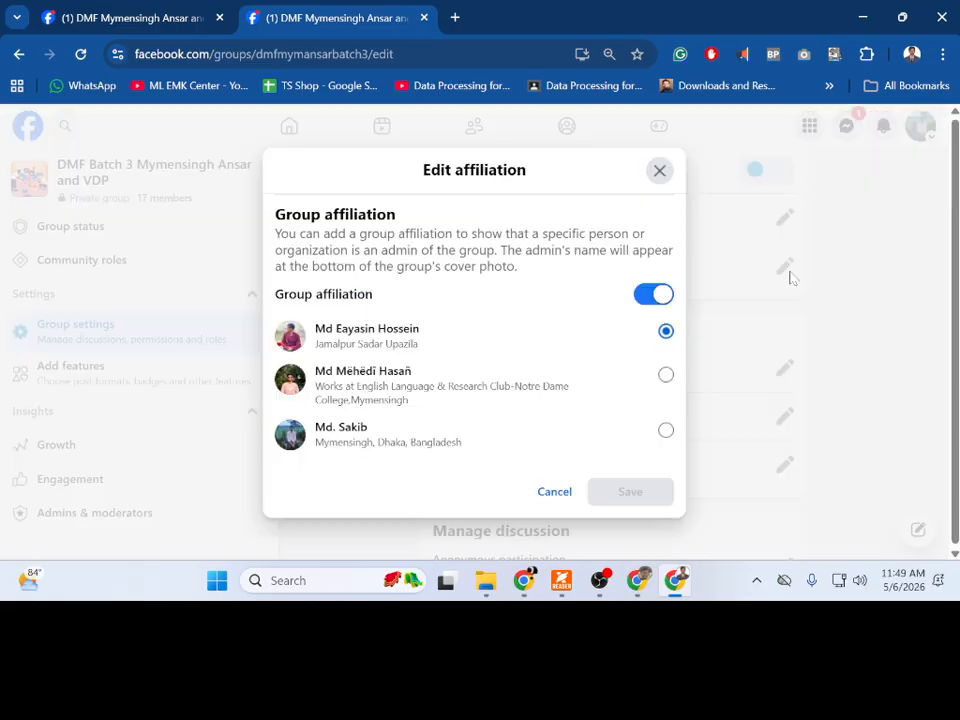
{"action": "left_click", "coordinate": [665, 378]}
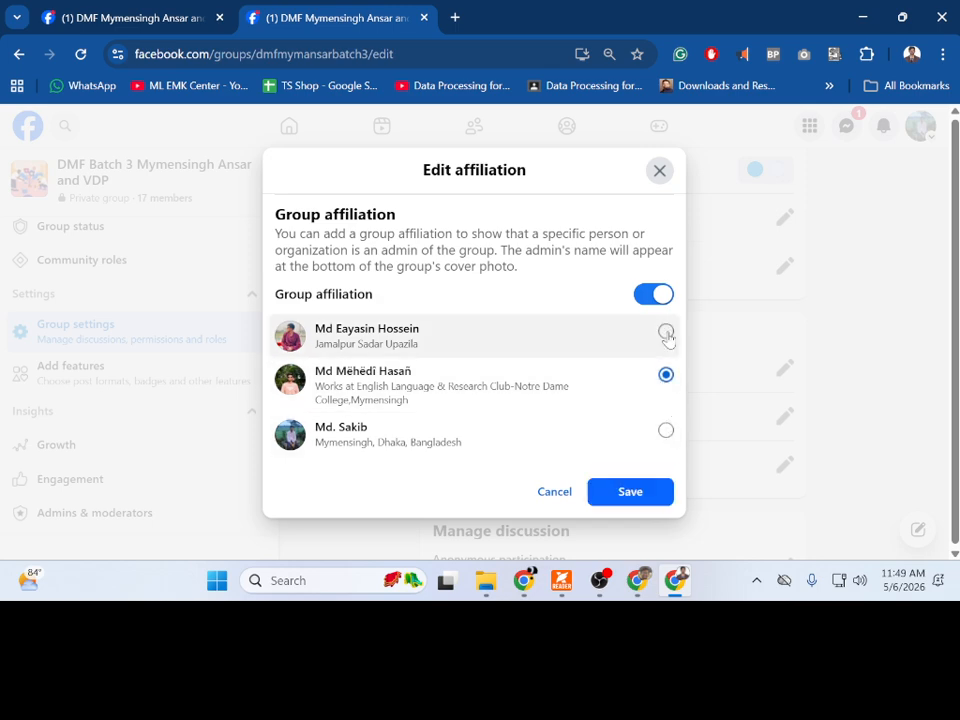
{"action": "left_click", "coordinate": [666, 333]}
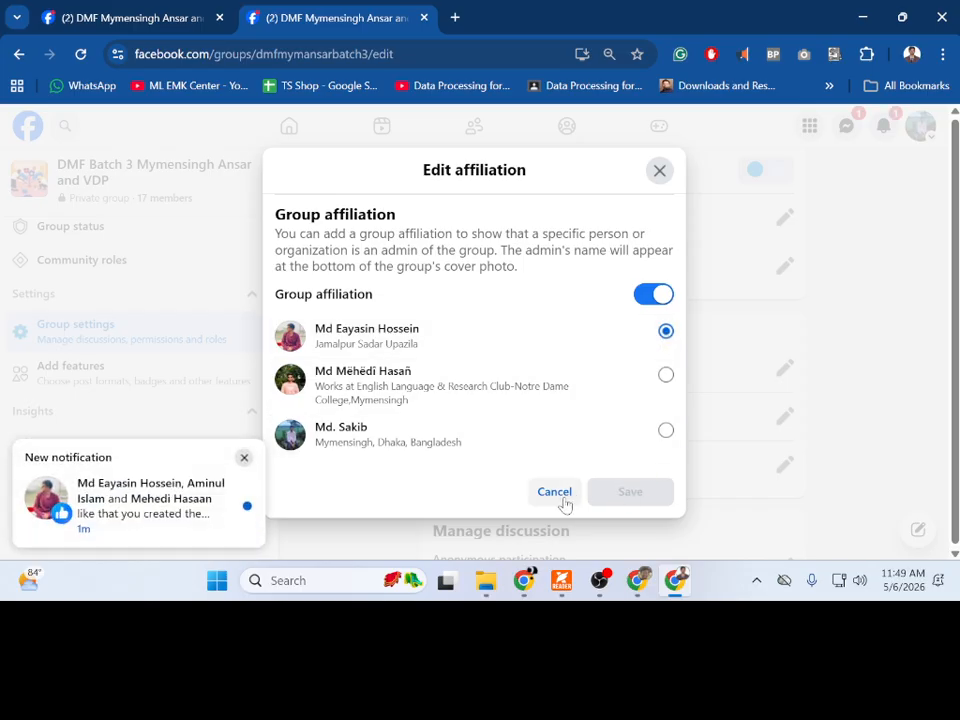
{"action": "left_click", "coordinate": [554, 492]}
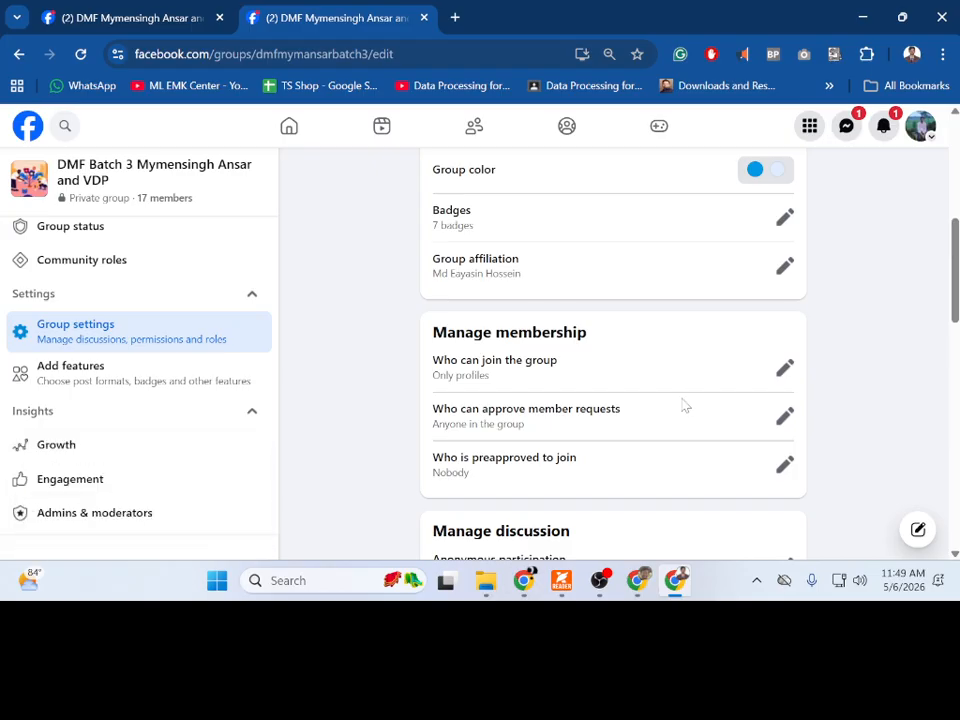
Step: Check the options for who can join the group, keeping Only profiles
{"action": "scroll", "coordinate": [680, 407], "scroll_direction": "down", "scroll_amount": 1}
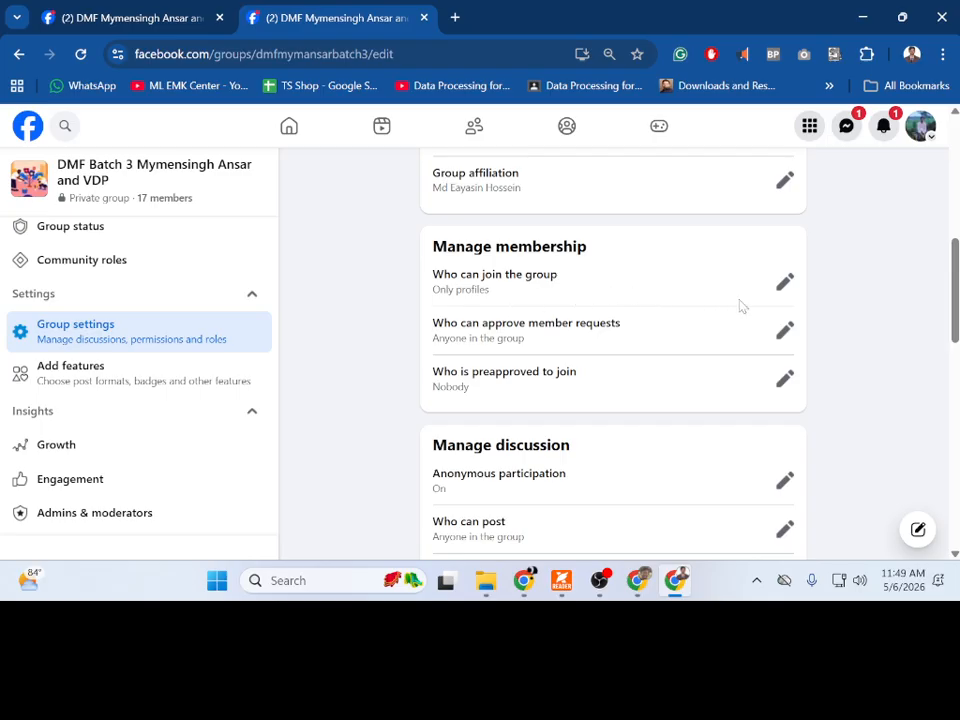
{"action": "left_click", "coordinate": [782, 284]}
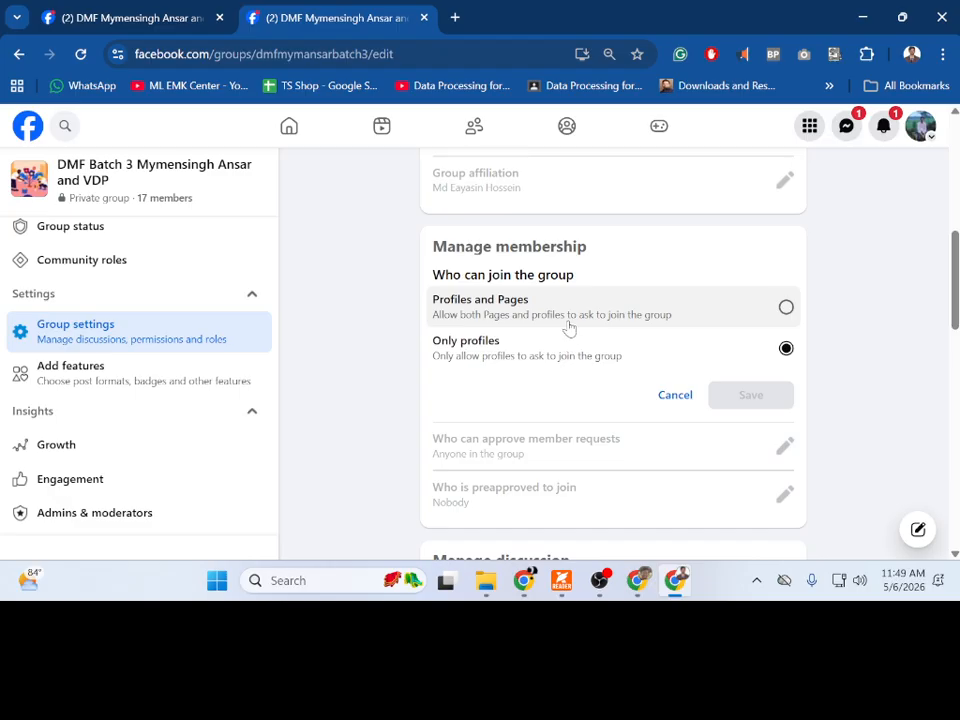
{"action": "left_click", "coordinate": [673, 396]}
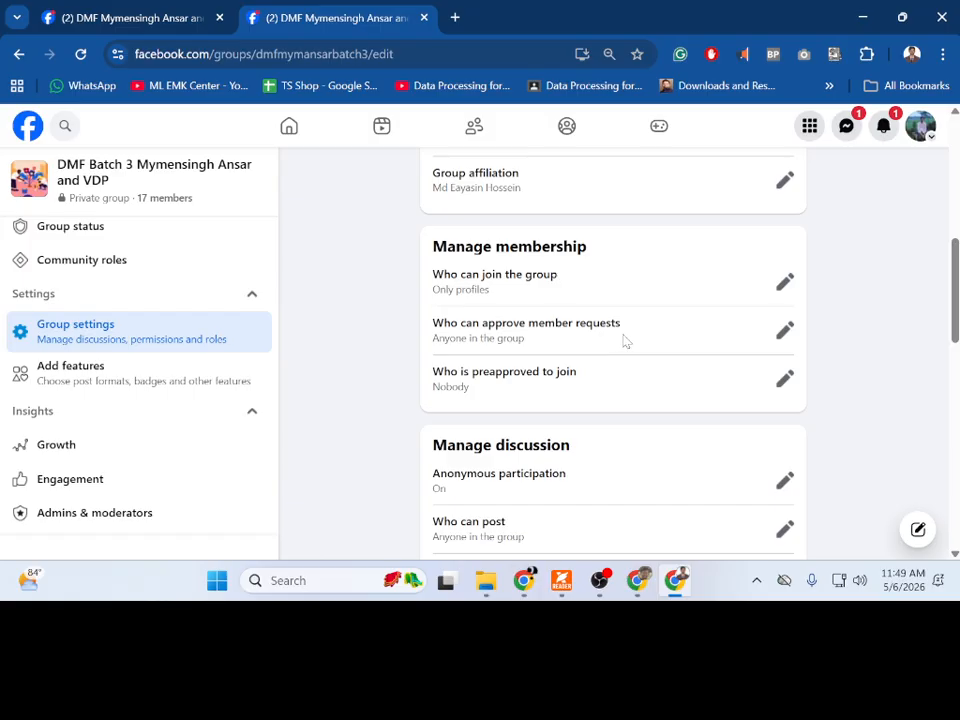
Step: Set who can approve member requests to Only admins and moderators, and save the change
{"action": "scroll", "coordinate": [624, 341], "scroll_direction": "down", "scroll_amount": 1}
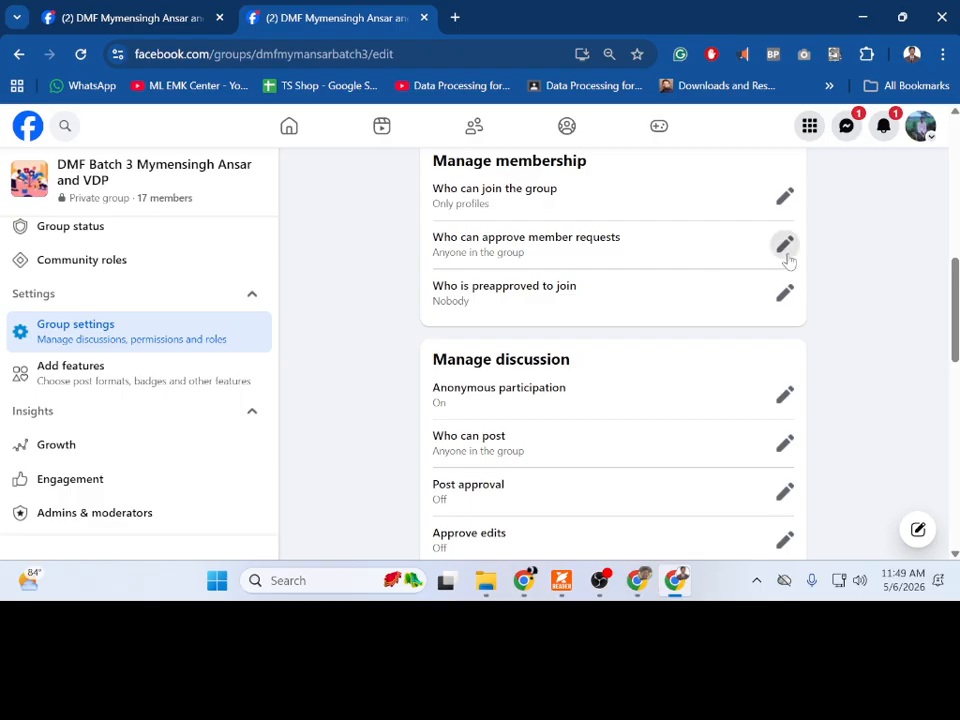
{"action": "left_click", "coordinate": [785, 245]}
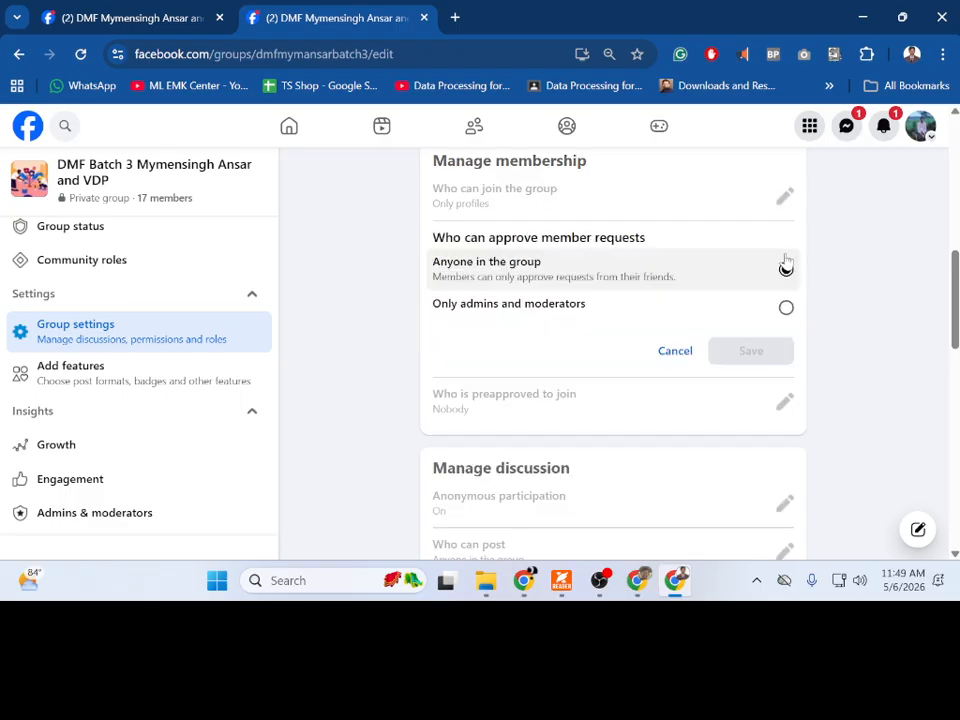
{"action": "left_click", "coordinate": [786, 308]}
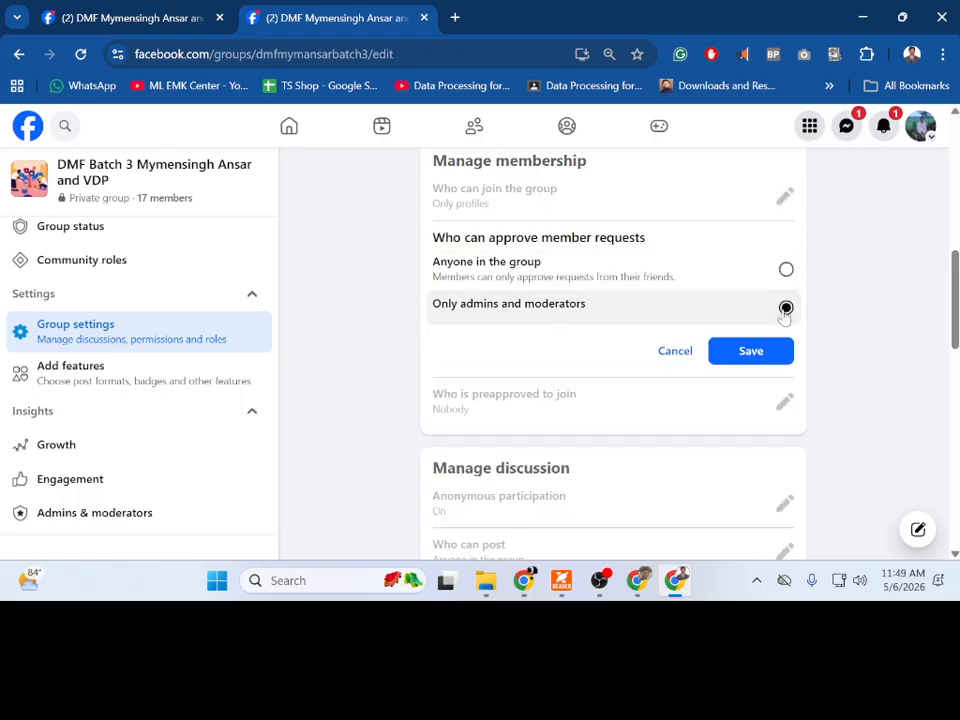
{"action": "left_click", "coordinate": [748, 355]}
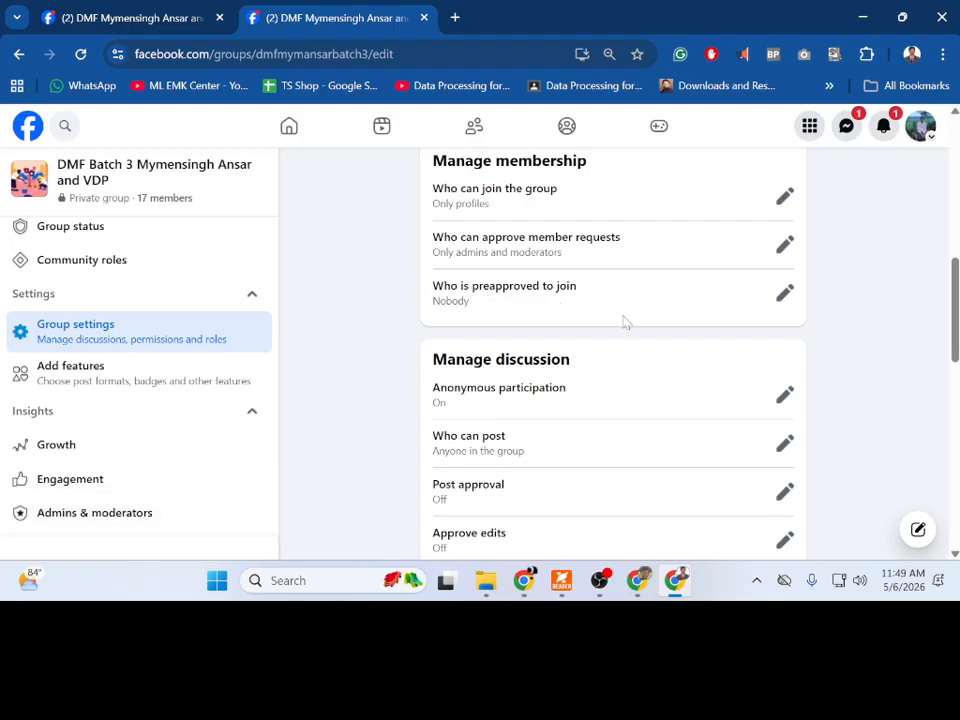
Step: Check the options for anonymous participation in the group's discussion settings, keeping it On
{"action": "scroll", "coordinate": [621, 390], "scroll_direction": "down", "scroll_amount": 1}
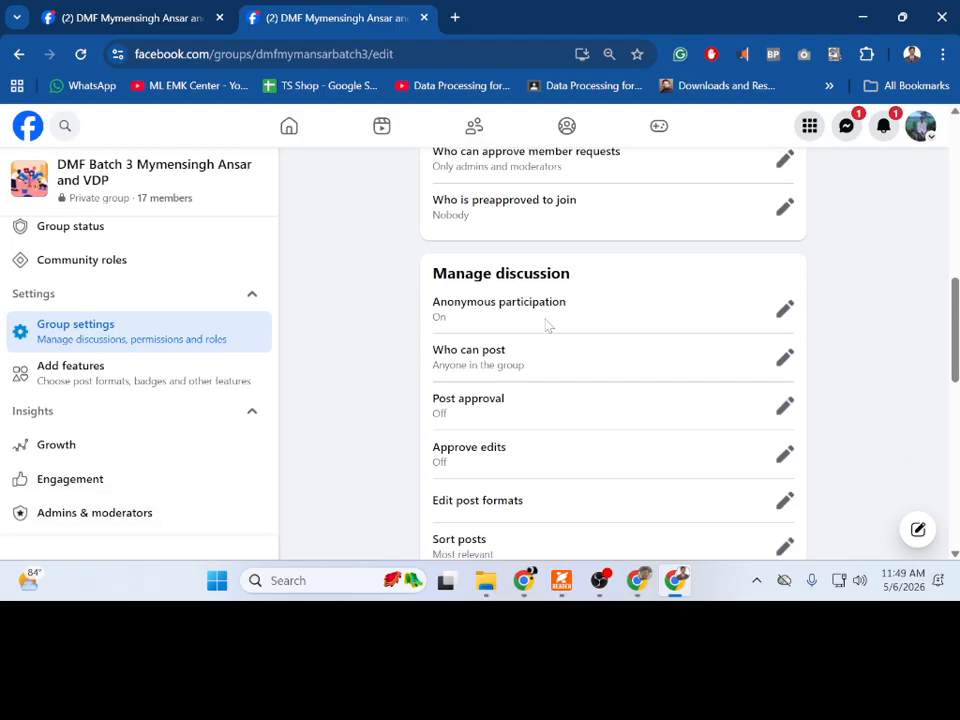
{"action": "scroll", "coordinate": [546, 325], "scroll_direction": "down", "scroll_amount": 1}
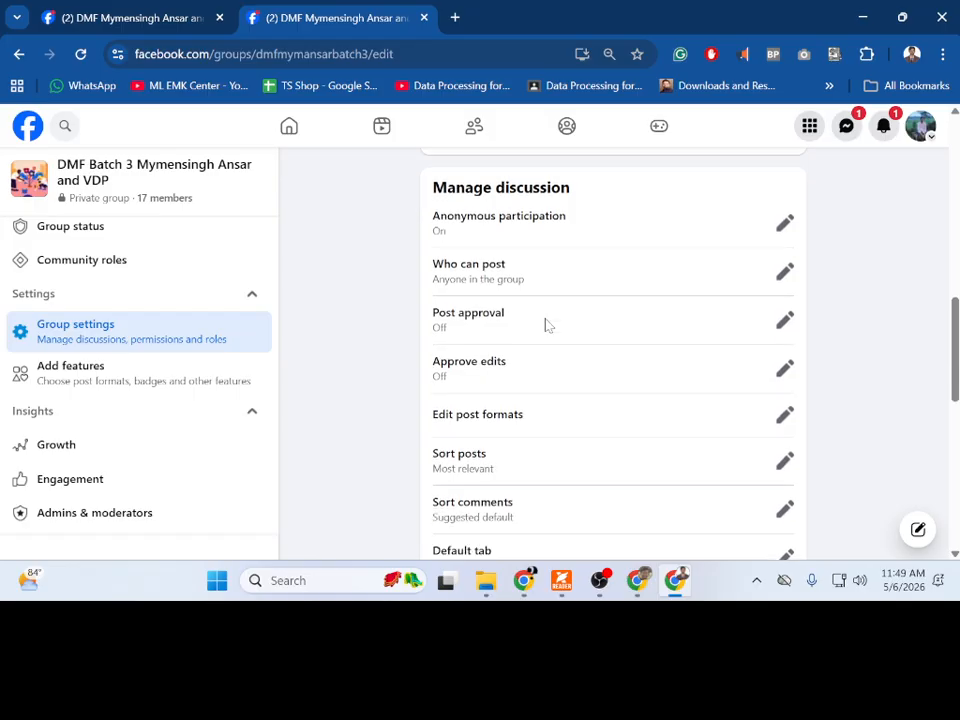
{"action": "left_click", "coordinate": [785, 226]}
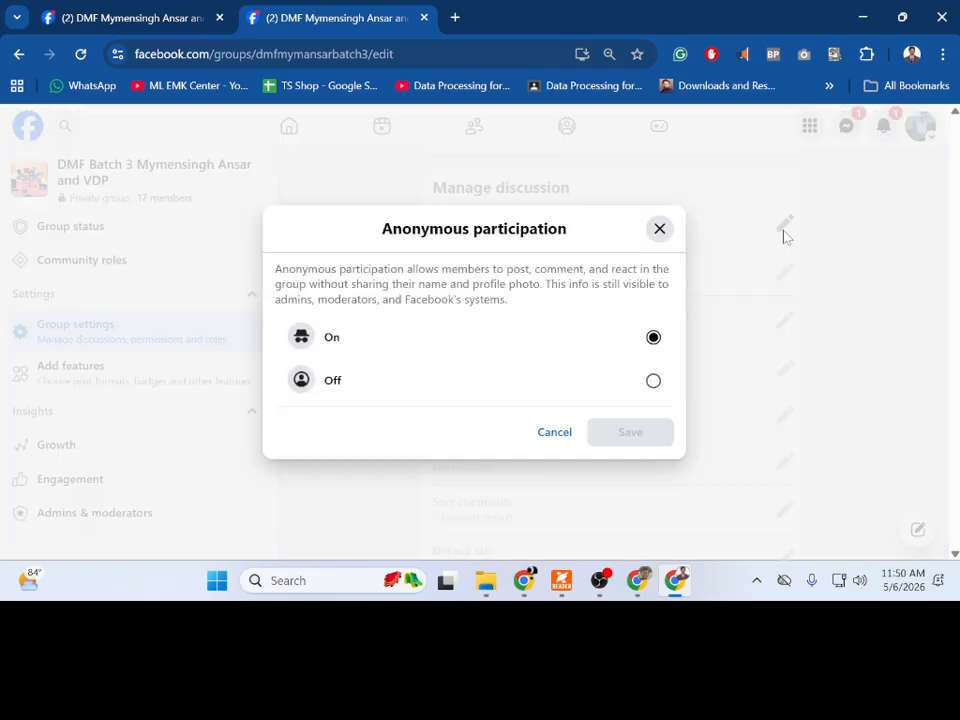
{"action": "left_click", "coordinate": [555, 436]}
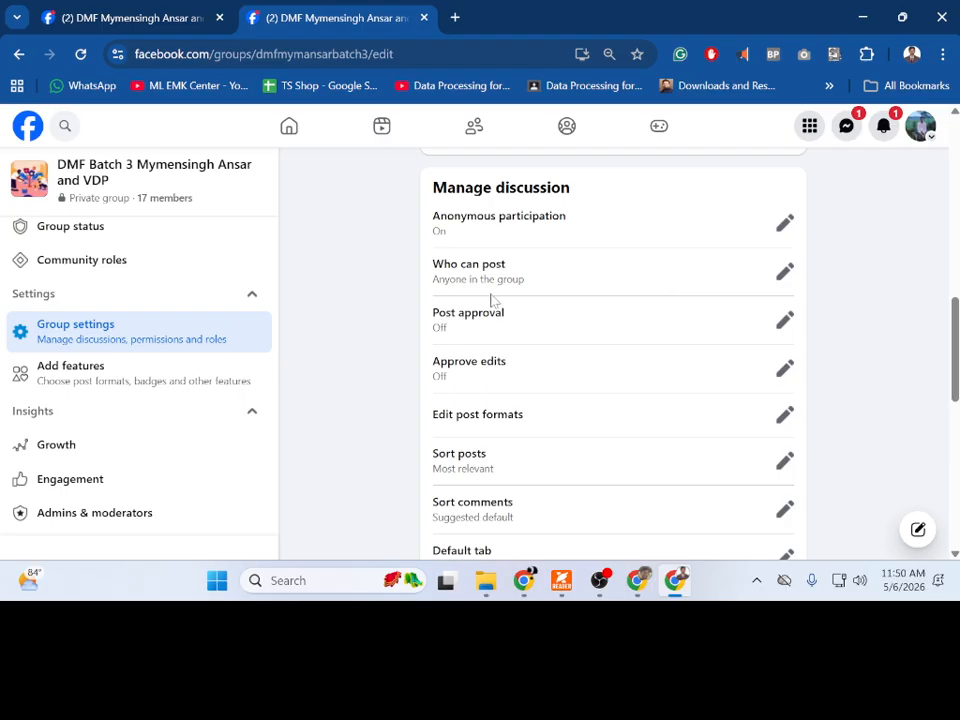
Step: Check the options for who can post and for post approval, leaving both settings as they are
{"action": "left_click", "coordinate": [781, 276]}
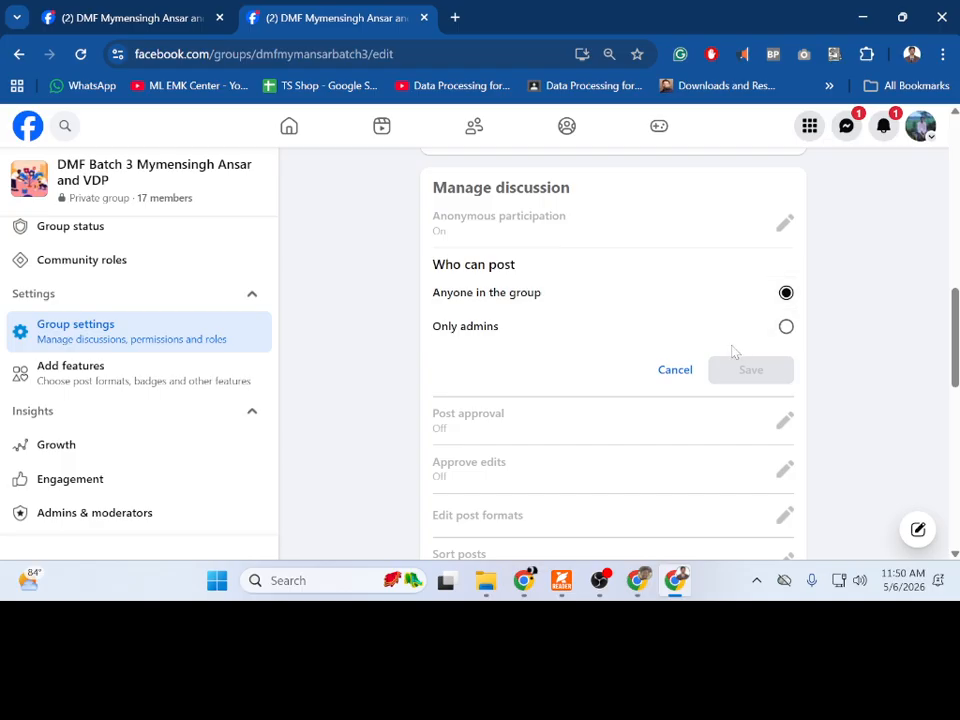
{"action": "left_click", "coordinate": [673, 372]}
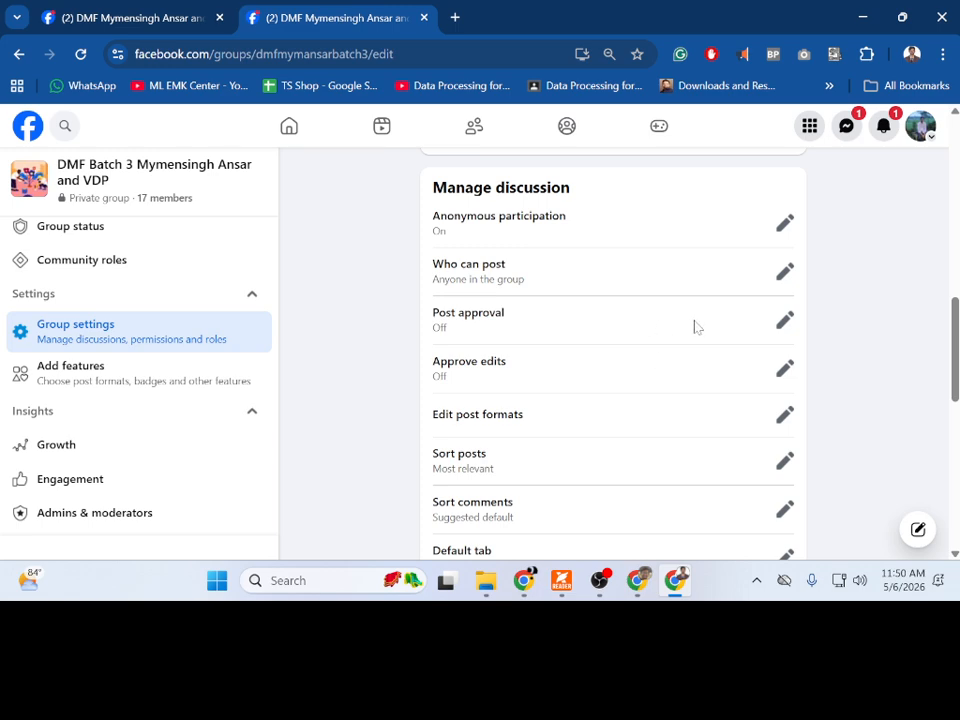
{"action": "left_click", "coordinate": [786, 322]}
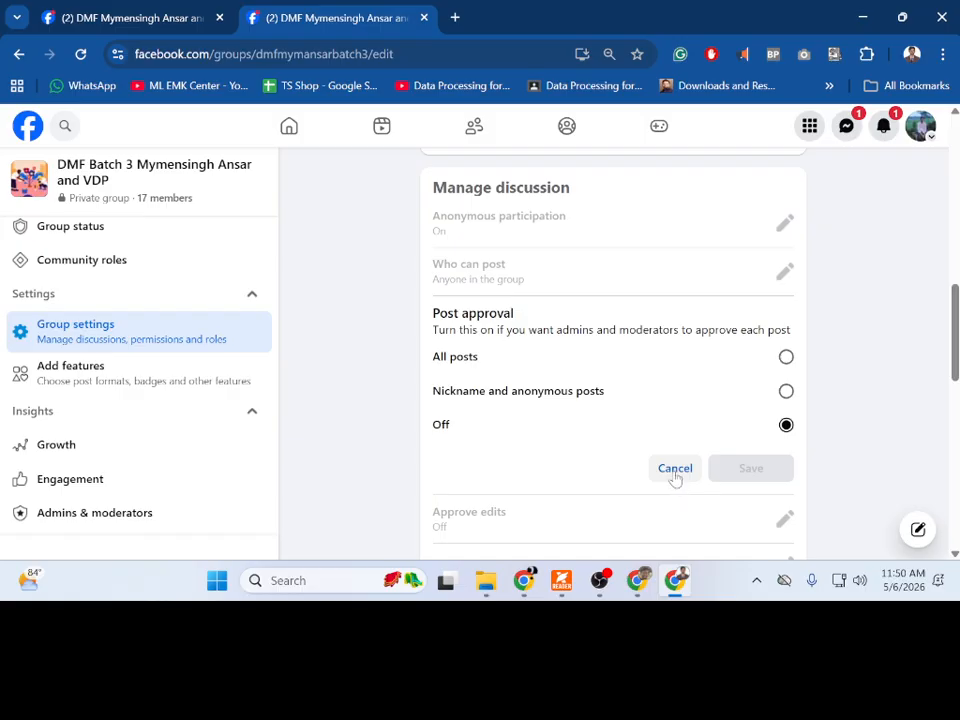
{"action": "left_click", "coordinate": [674, 469]}
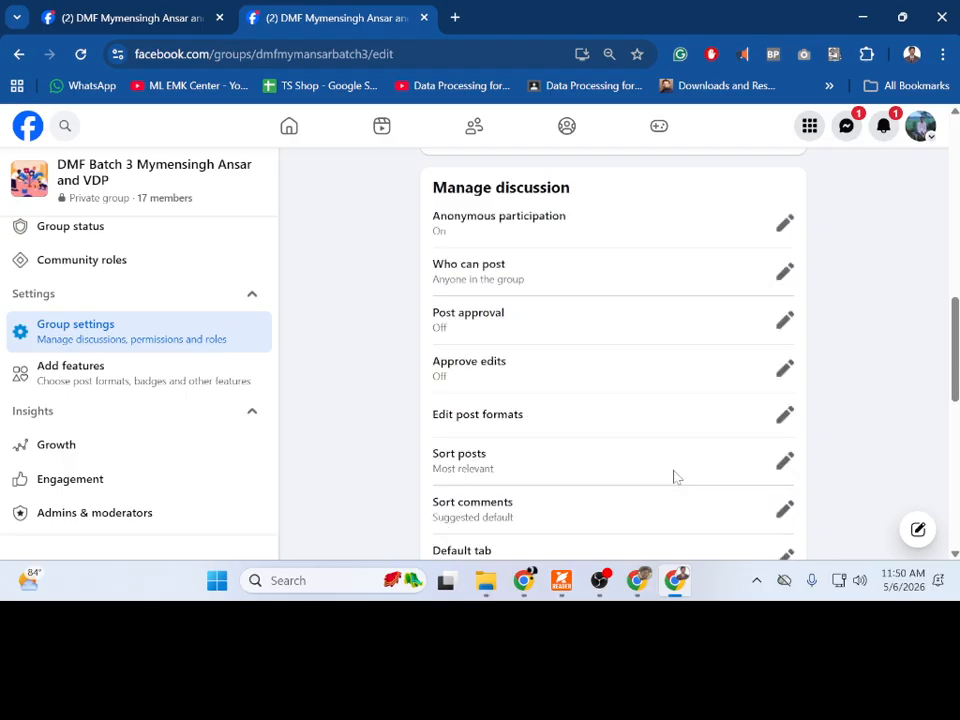
Step: Review the post format shortcuts and the post formats enabled for the group, and close the dialog without changes
{"action": "scroll", "coordinate": [590, 340], "scroll_direction": "down", "scroll_amount": 2}
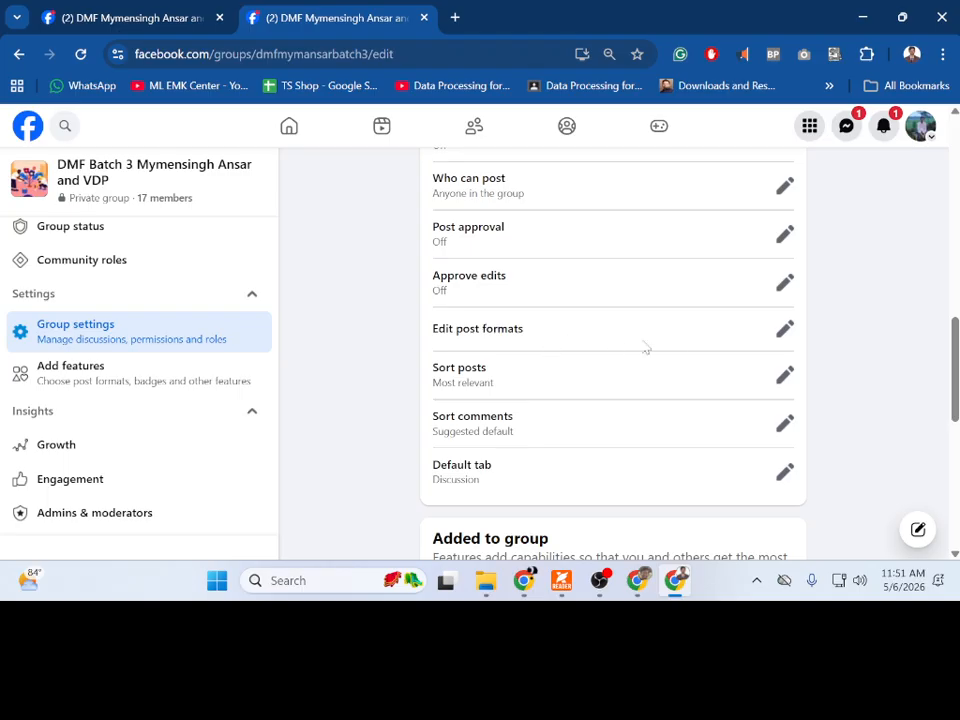
{"action": "left_click", "coordinate": [785, 330]}
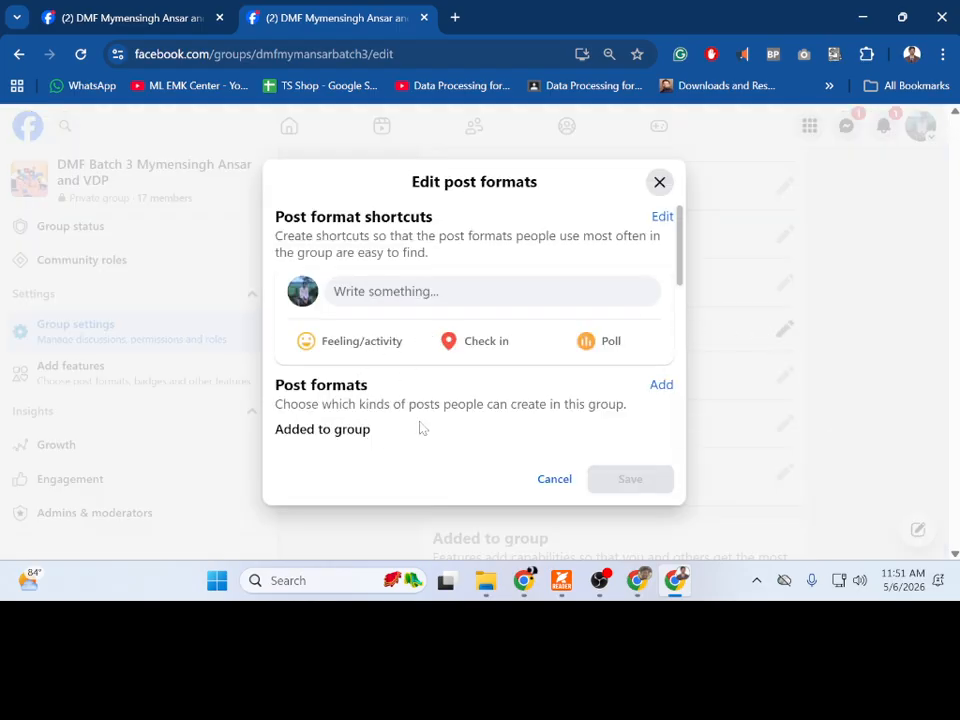
{"action": "scroll", "coordinate": [428, 435], "scroll_direction": "down", "scroll_amount": 3}
{"action": "scroll", "coordinate": [430, 439], "scroll_direction": "down", "scroll_amount": 8}
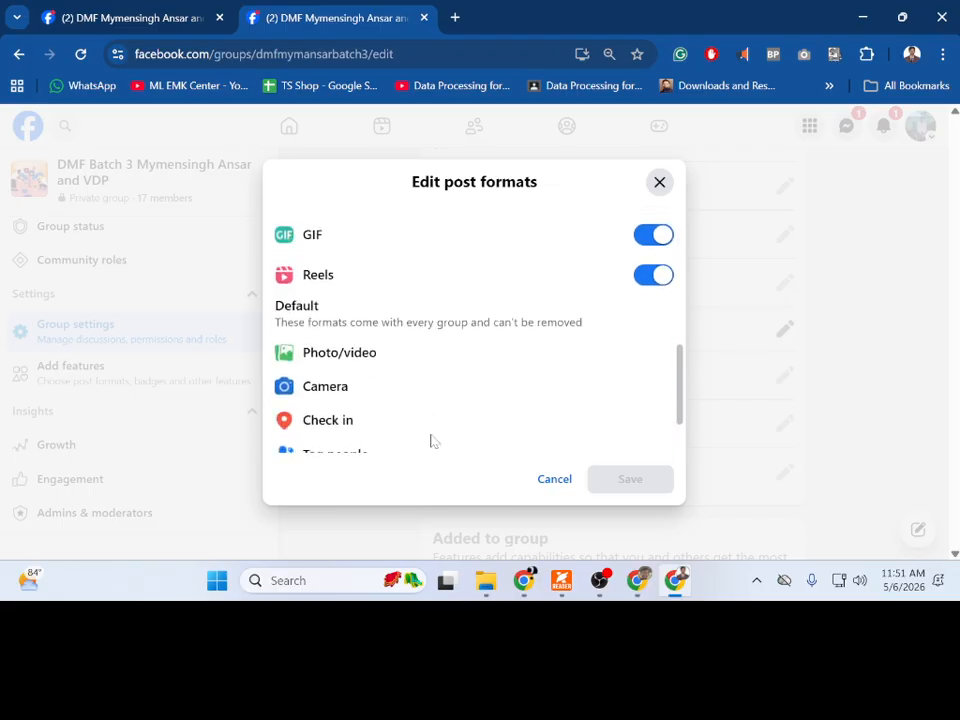
{"action": "left_click", "coordinate": [533, 477]}
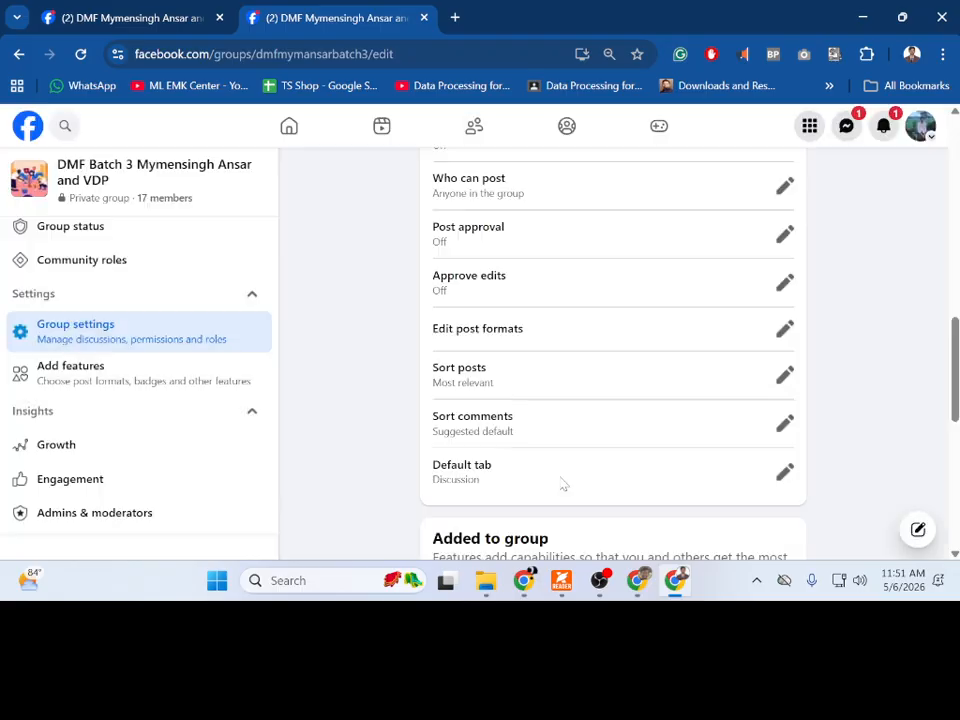
Step: Check the options for the group's default tab, keeping Discussion
{"action": "scroll", "coordinate": [568, 396], "scroll_direction": "down", "scroll_amount": 1}
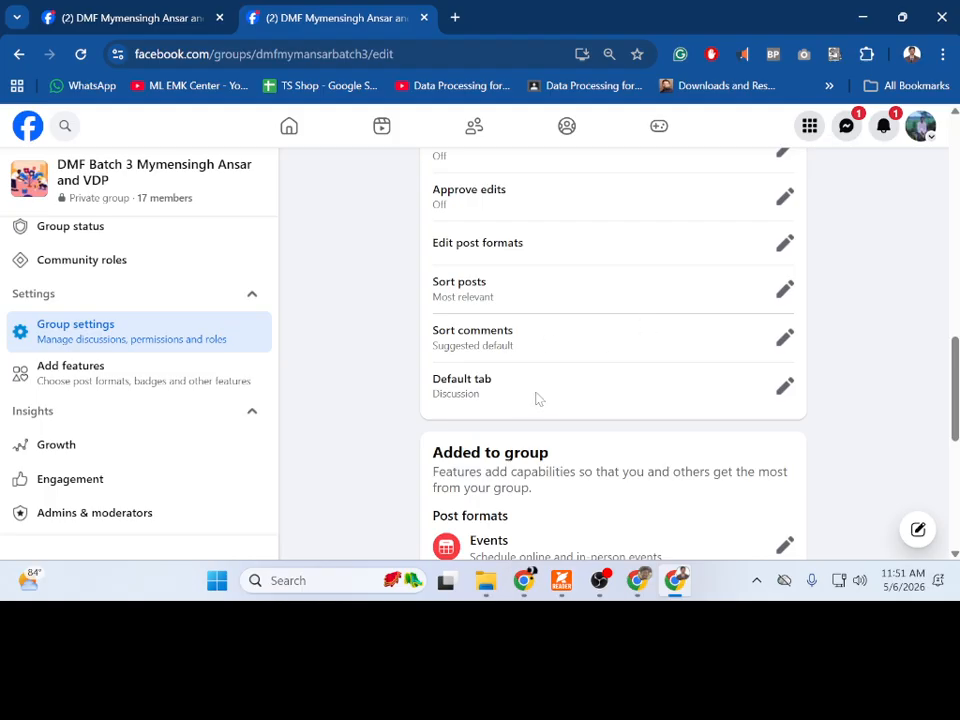
{"action": "scroll", "coordinate": [538, 400], "scroll_direction": "down", "scroll_amount": 1}
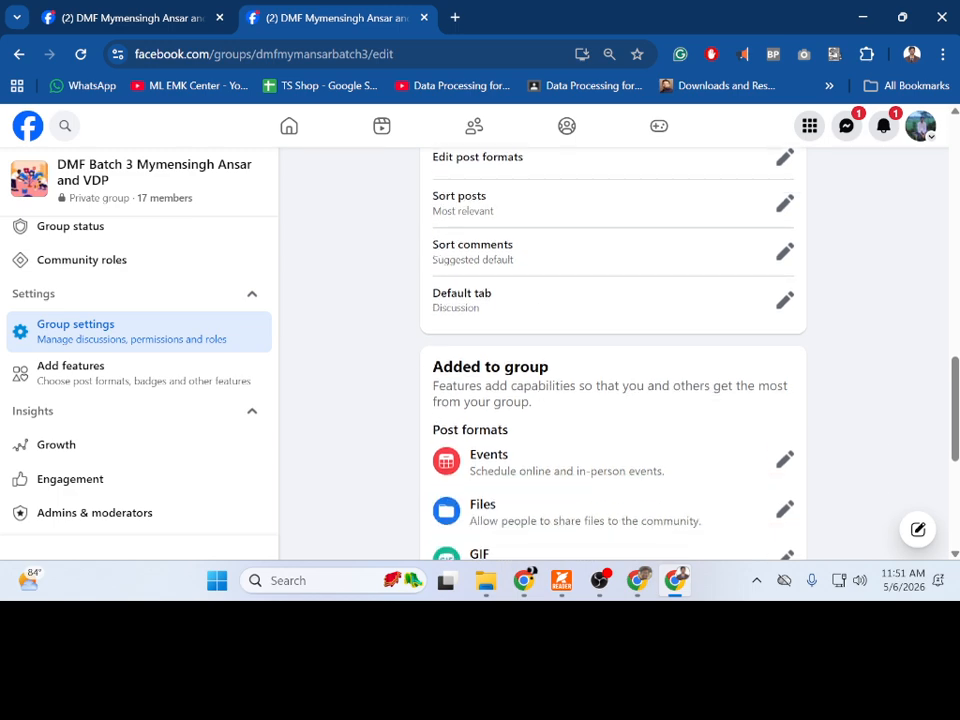
{"action": "left_click", "coordinate": [782, 305]}
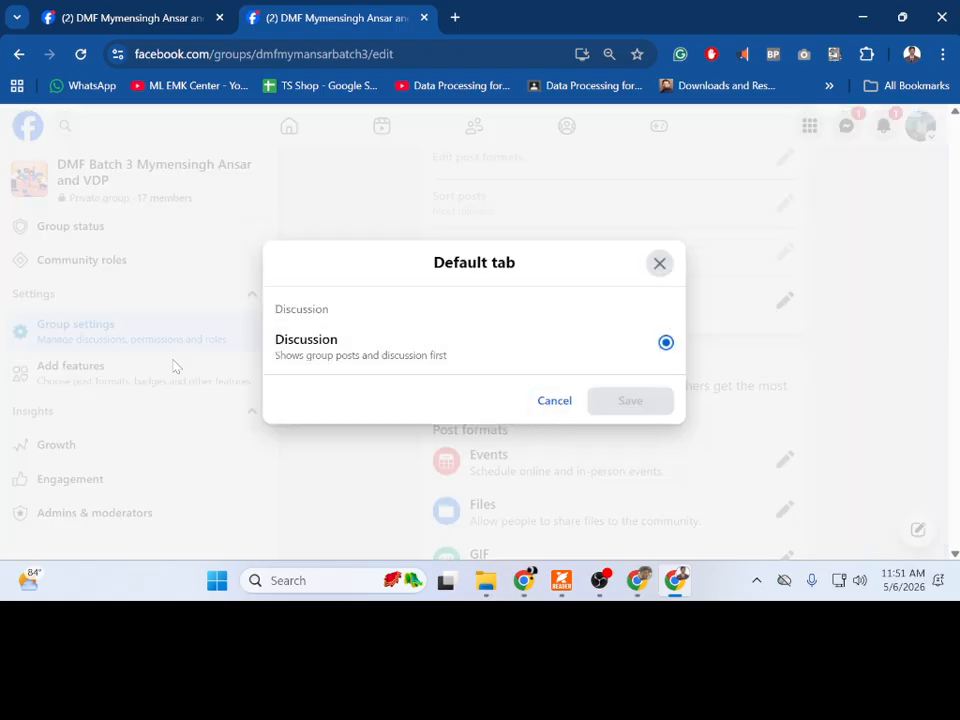
{"action": "left_click", "coordinate": [552, 402]}
Step: Review the post formats and other features already added to the group in the group settings
{"action": "scroll", "coordinate": [556, 388], "scroll_direction": "down", "scroll_amount": 3}
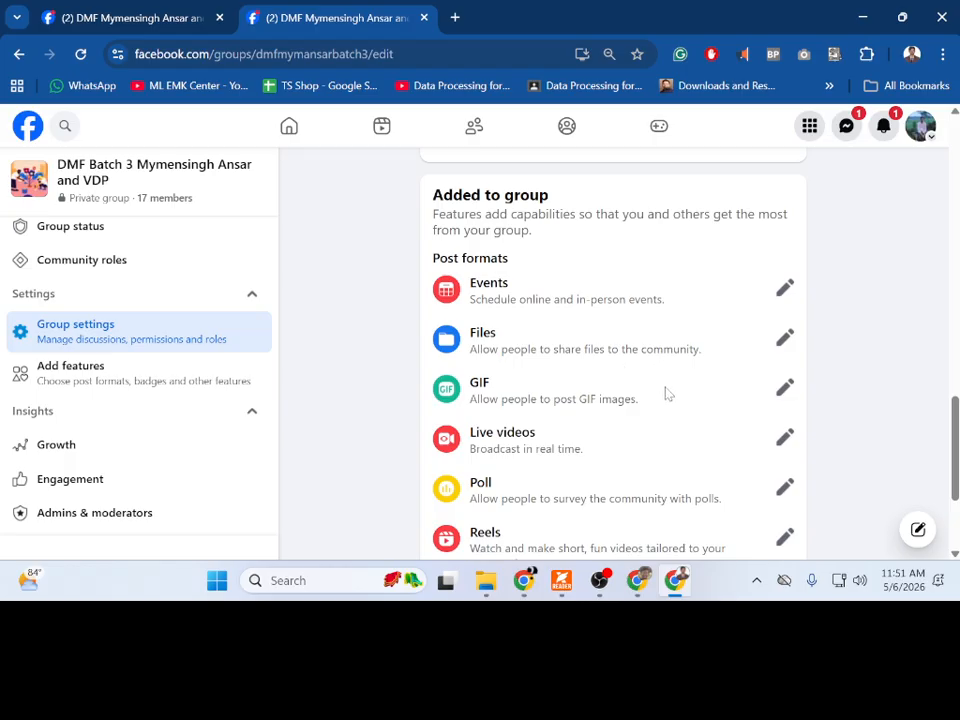
{"action": "scroll", "coordinate": [613, 390], "scroll_direction": "down", "scroll_amount": 2}
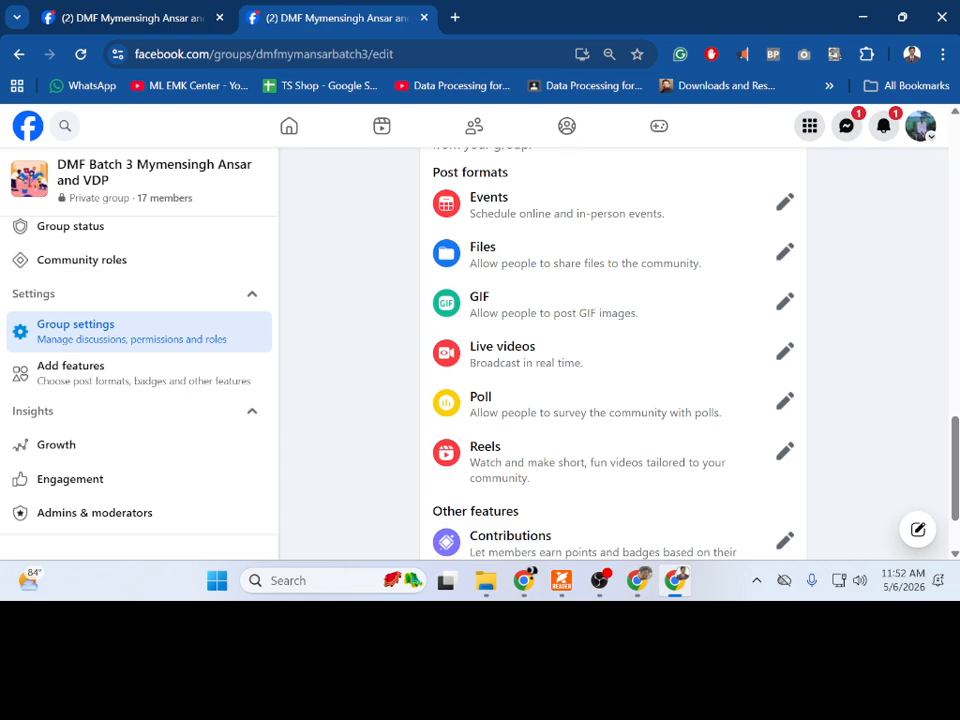
{"action": "scroll", "coordinate": [613, 390], "scroll_direction": "down", "scroll_amount": 2}
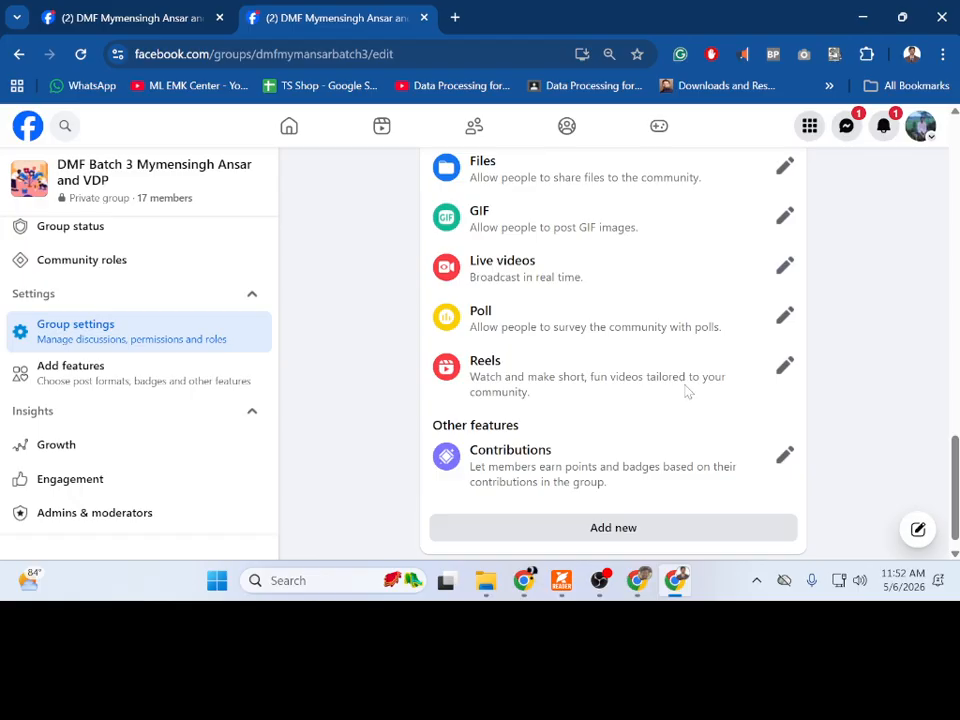
{"action": "scroll", "coordinate": [658, 426], "scroll_direction": "down", "scroll_amount": 1}
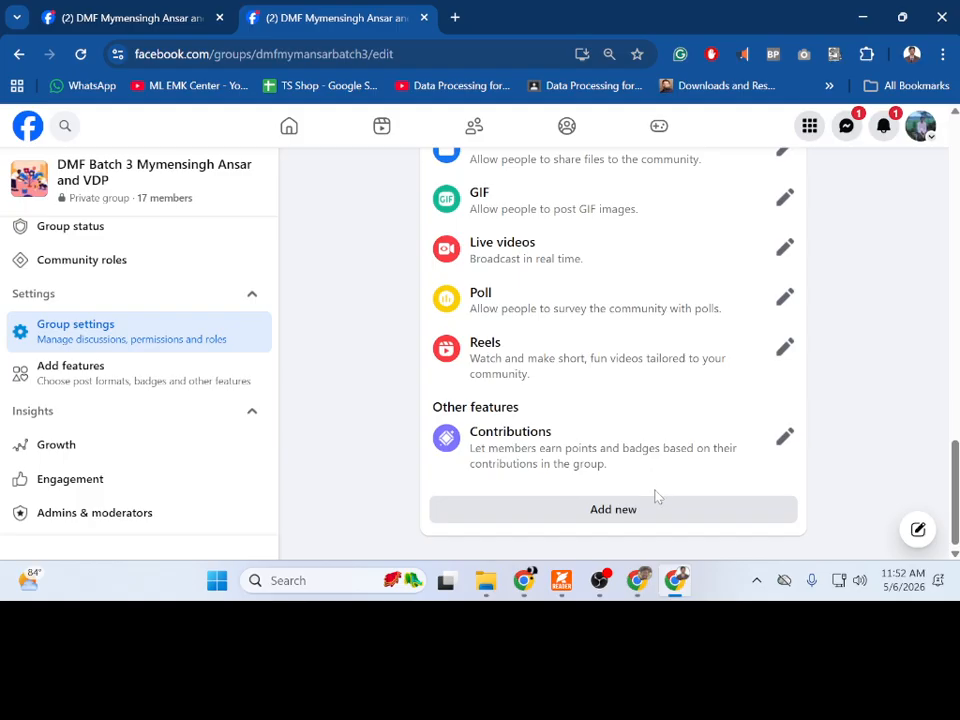
Step: Open the page for adding new group features and examine its post formats, feature sets and other features
{"action": "left_click", "coordinate": [617, 510]}
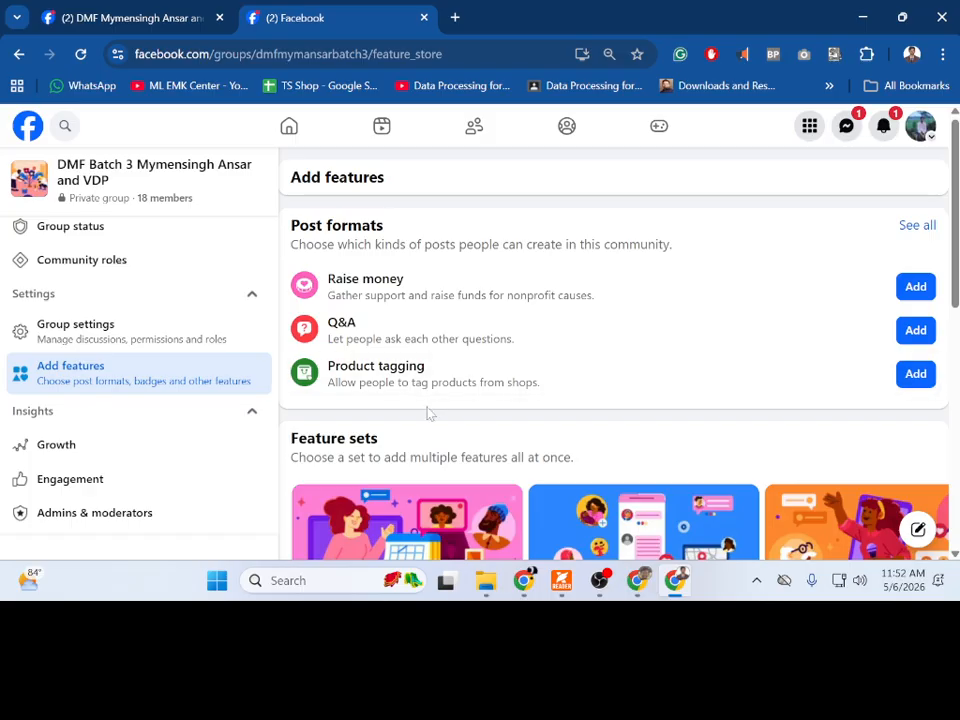
{"action": "scroll", "coordinate": [475, 397], "scroll_direction": "down", "scroll_amount": 1}
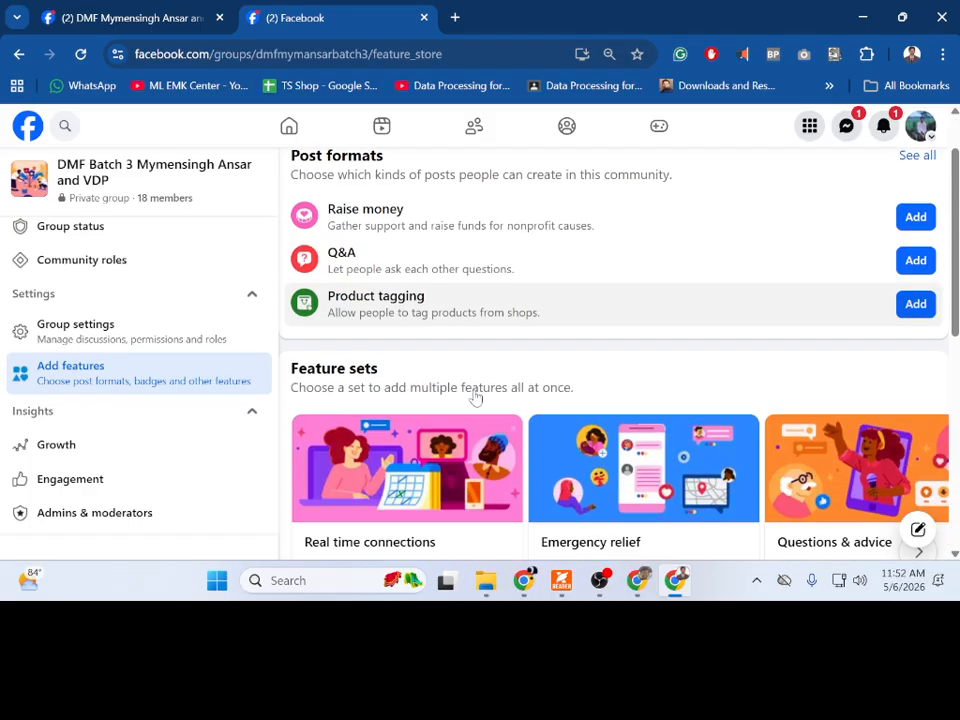
{"action": "scroll", "coordinate": [475, 397], "scroll_direction": "down", "scroll_amount": 1}
{"action": "scroll", "coordinate": [476, 397], "scroll_direction": "down", "scroll_amount": 1}
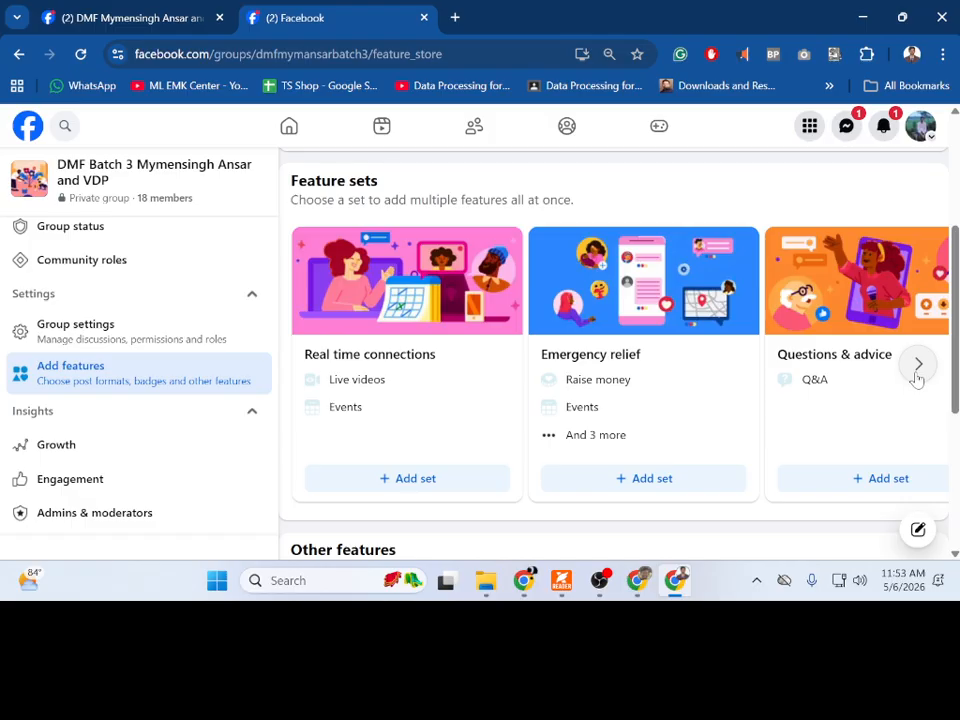
{"action": "left_click", "coordinate": [917, 368]}
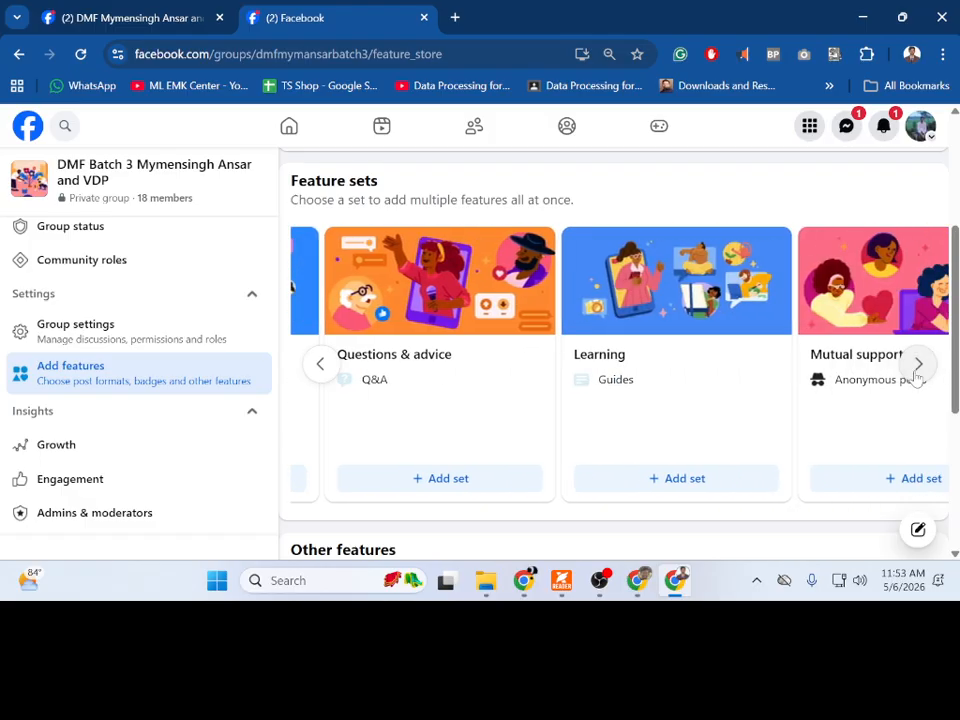
{"action": "scroll", "coordinate": [838, 392], "scroll_direction": "down", "scroll_amount": 2}
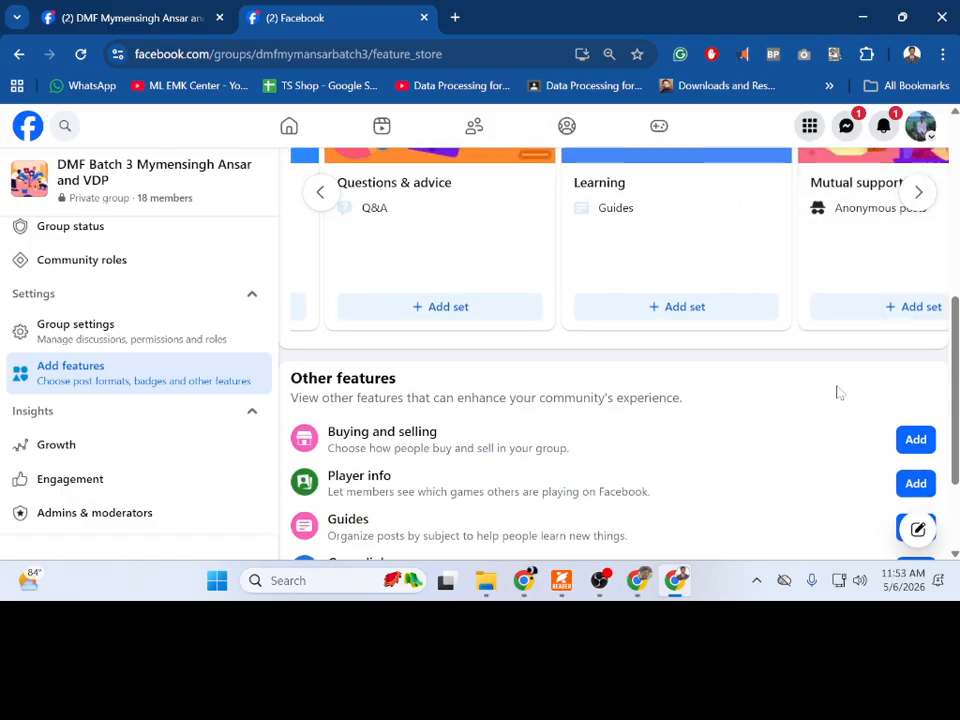
{"action": "scroll", "coordinate": [838, 392], "scroll_direction": "down", "scroll_amount": 2}
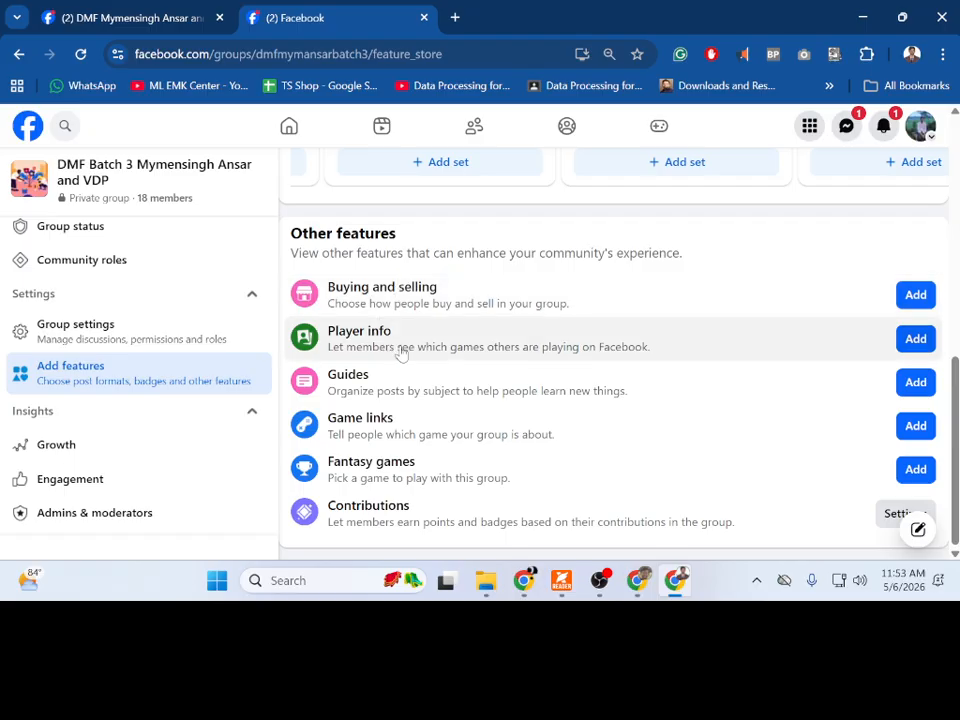
{"action": "scroll", "coordinate": [420, 416], "scroll_direction": "up", "scroll_amount": 6}
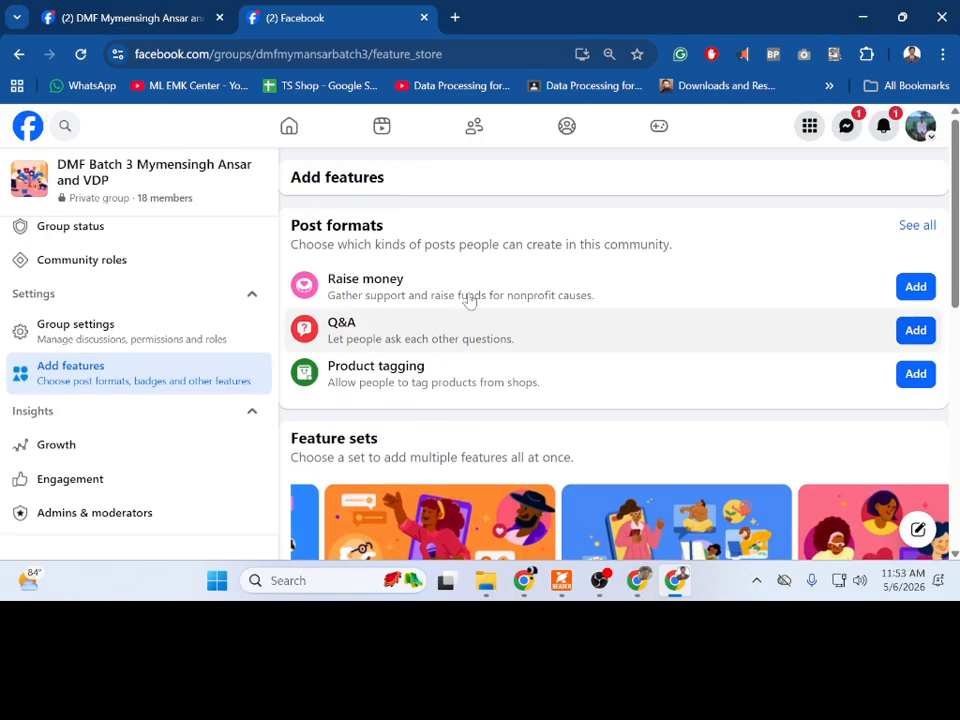
{"action": "scroll", "coordinate": [673, 448], "scroll_direction": "down", "scroll_amount": 5}
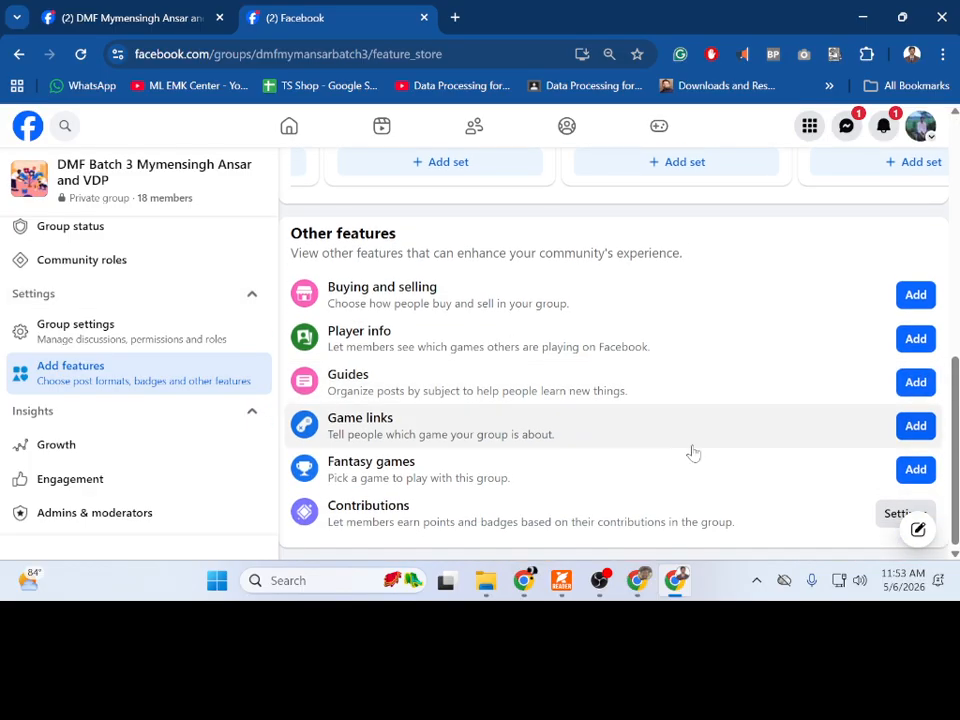
Step: Return to the group settings, and reopen the Add features page to look over its feature sets
{"action": "left_click", "coordinate": [18, 56]}
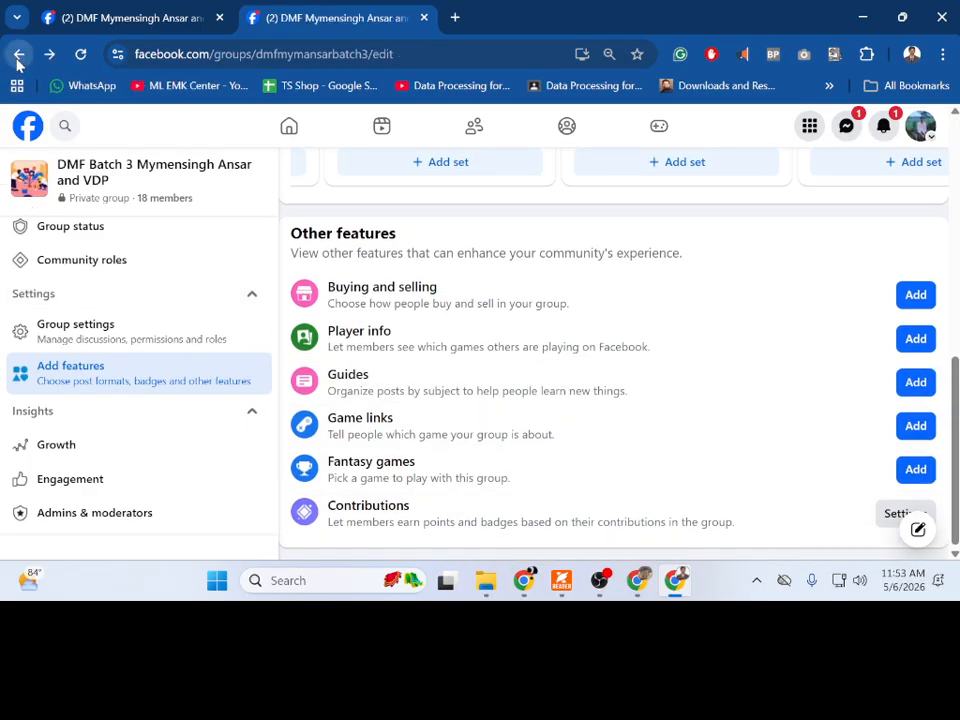
{"action": "scroll", "coordinate": [365, 397], "scroll_direction": "down", "scroll_amount": 15}
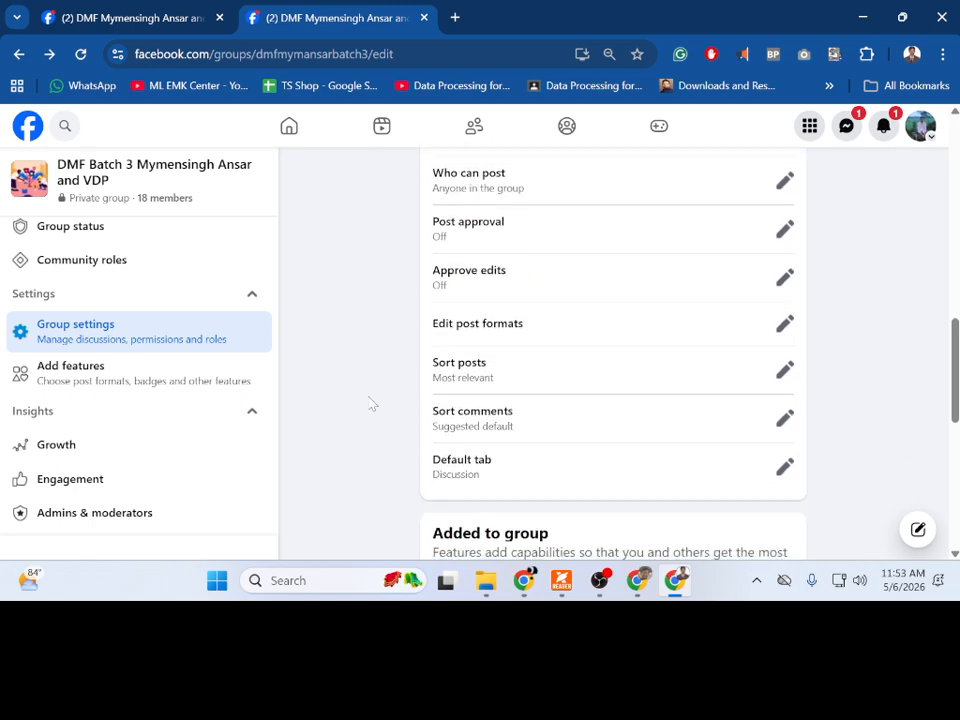
{"action": "left_click", "coordinate": [118, 378]}
{"action": "scroll", "coordinate": [291, 414], "scroll_direction": "down", "scroll_amount": 5}
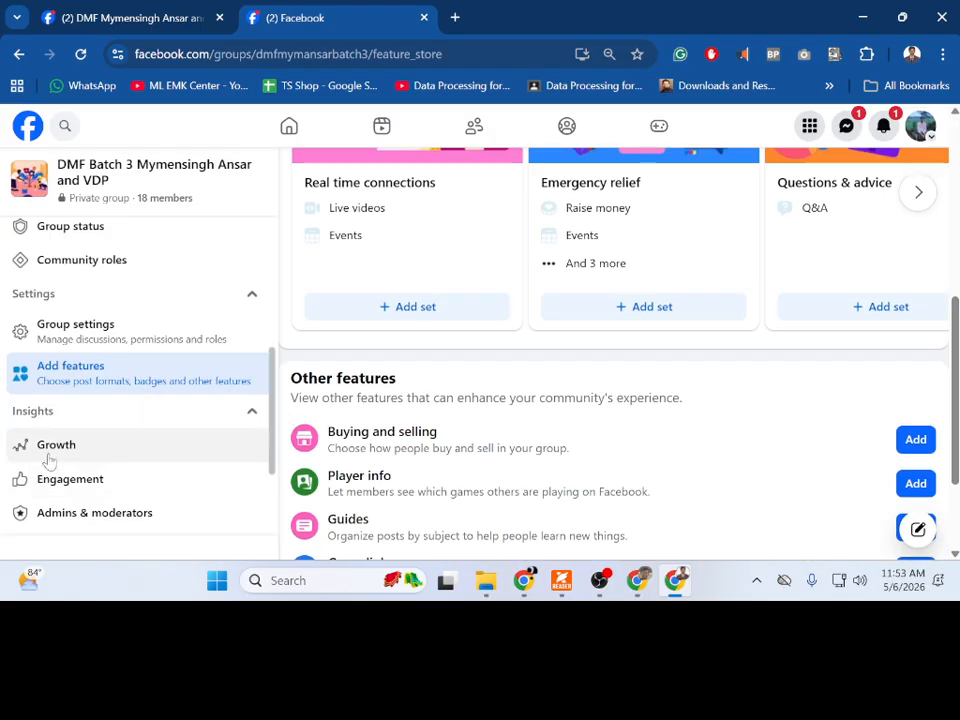
Step: Review the group's Growth insights, including total members, membership requests and reviewed requests
{"action": "left_click", "coordinate": [54, 454]}
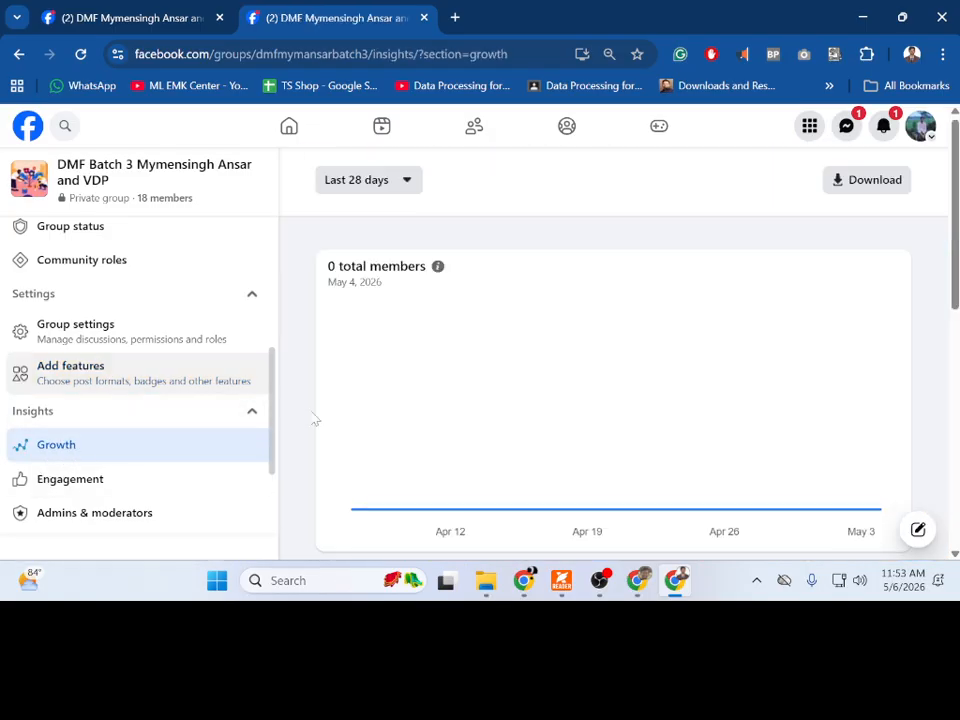
{"action": "scroll", "coordinate": [315, 370], "scroll_direction": "down", "scroll_amount": 5}
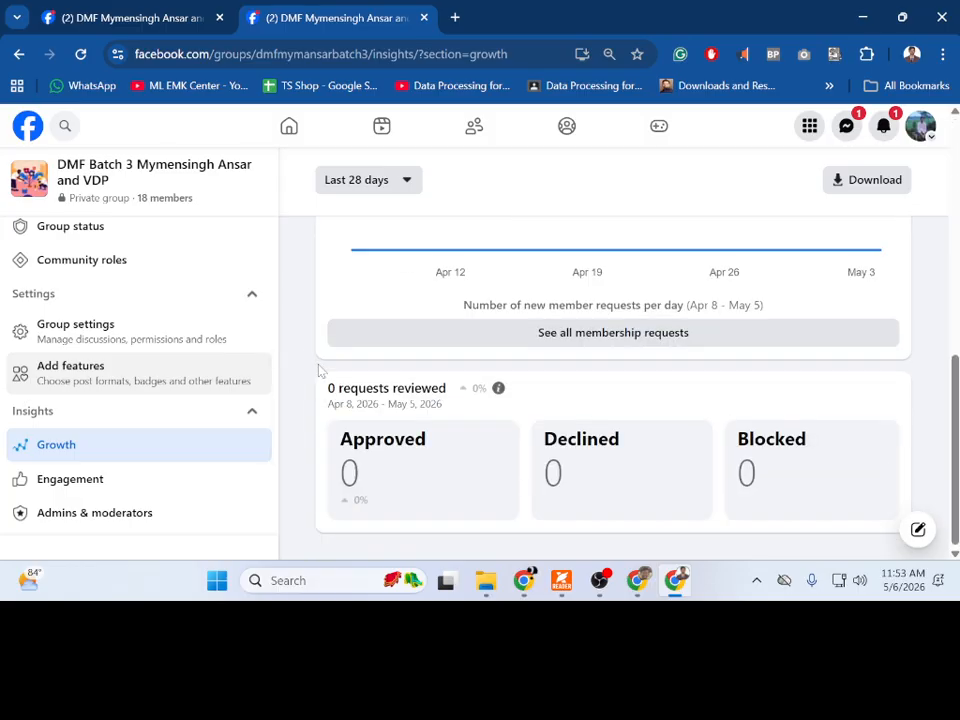
{"action": "scroll", "coordinate": [318, 370], "scroll_direction": "up", "scroll_amount": 5}
Step: Review the group's Engagement insights, including posts, active members, popular days and popular times
{"action": "left_click", "coordinate": [62, 478]}
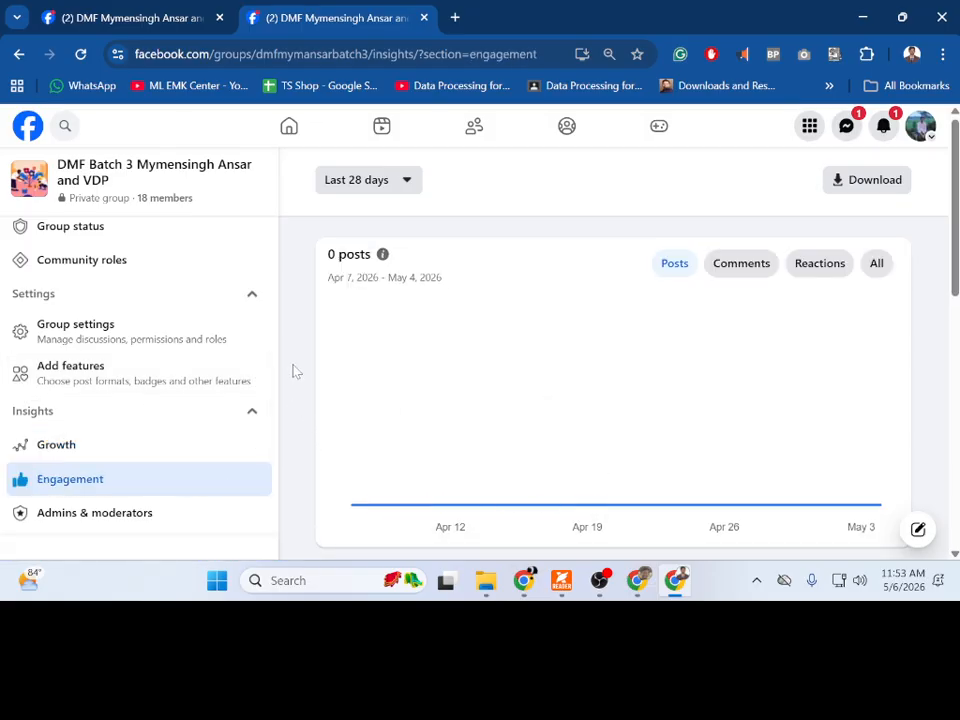
{"action": "scroll", "coordinate": [300, 400], "scroll_direction": "down", "scroll_amount": 5}
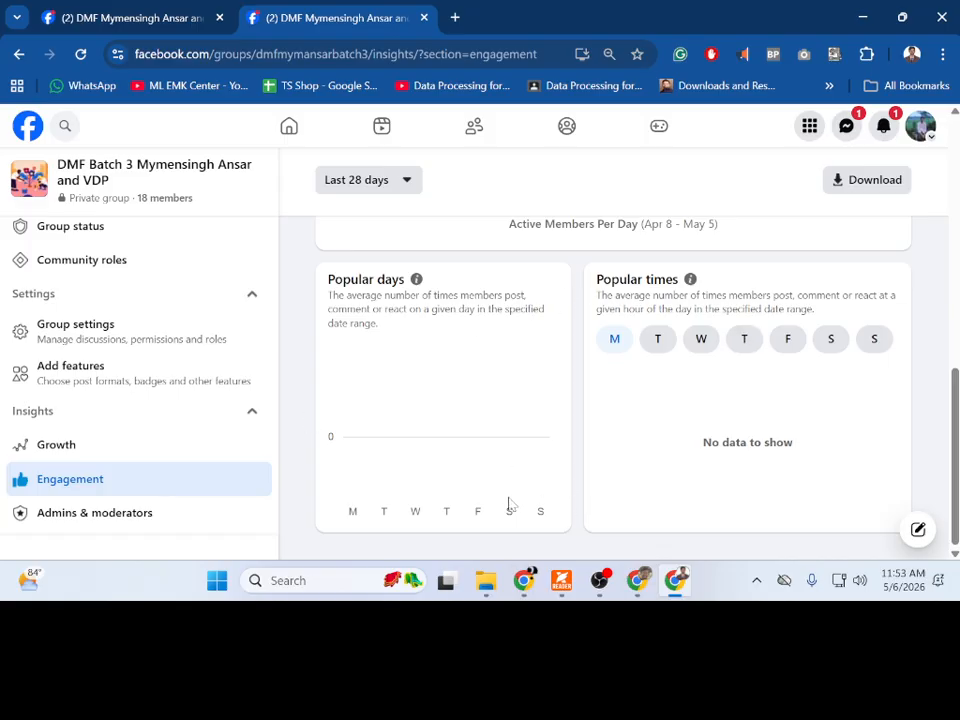
{"action": "scroll", "coordinate": [499, 491], "scroll_direction": "up", "scroll_amount": 4}
{"action": "scroll", "coordinate": [499, 491], "scroll_direction": "up", "scroll_amount": 3}
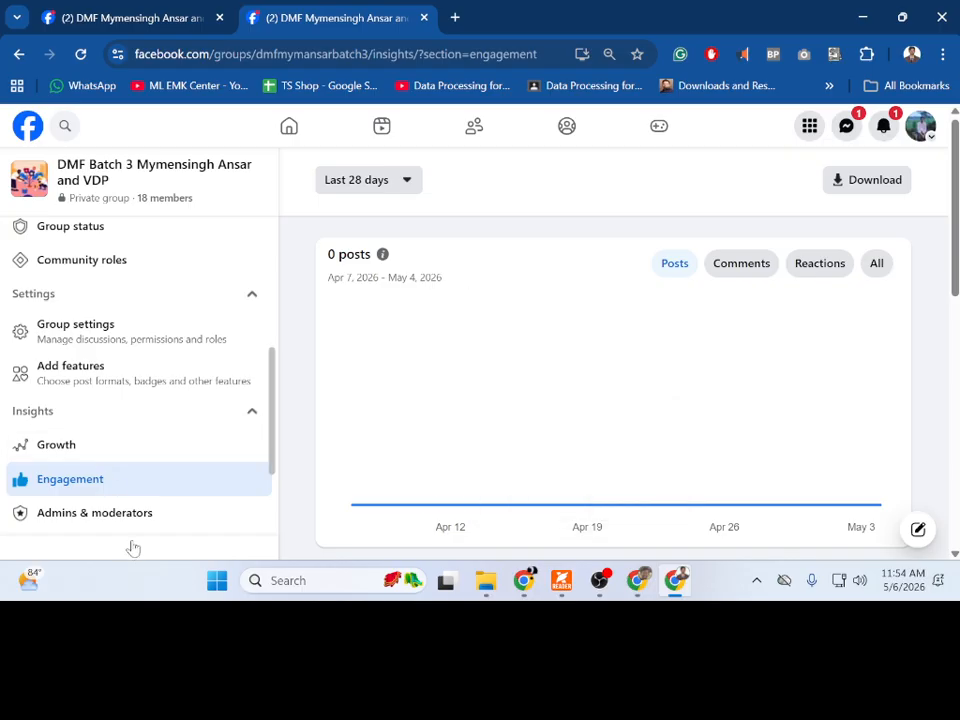
Step: Review the group's Admins & moderators insights, including the top admins by member requests approved
{"action": "left_click", "coordinate": [77, 524]}
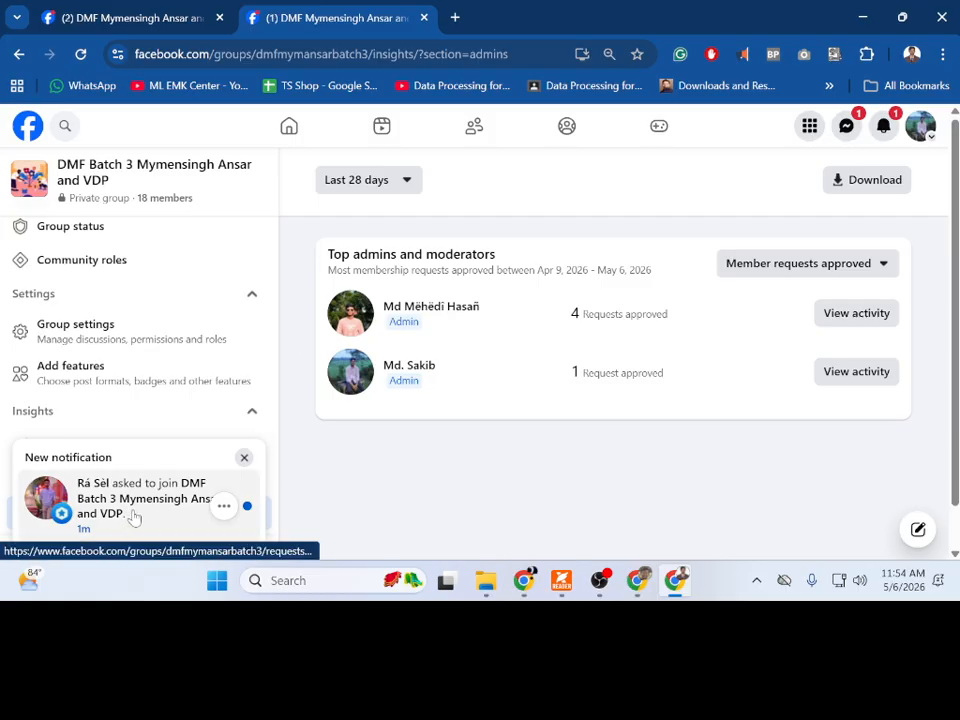
{"action": "scroll", "coordinate": [354, 497], "scroll_direction": "down", "scroll_amount": 1}
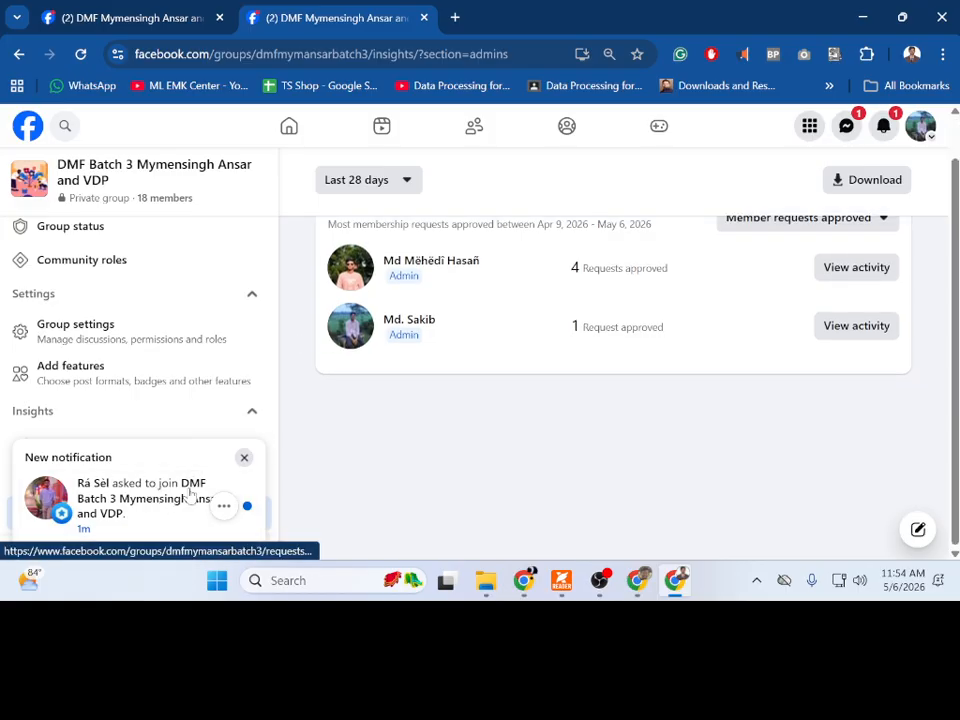
Step: Approve the pending member request from the new notification, and check the group post that members liked
{"action": "left_click", "coordinate": [192, 497]}
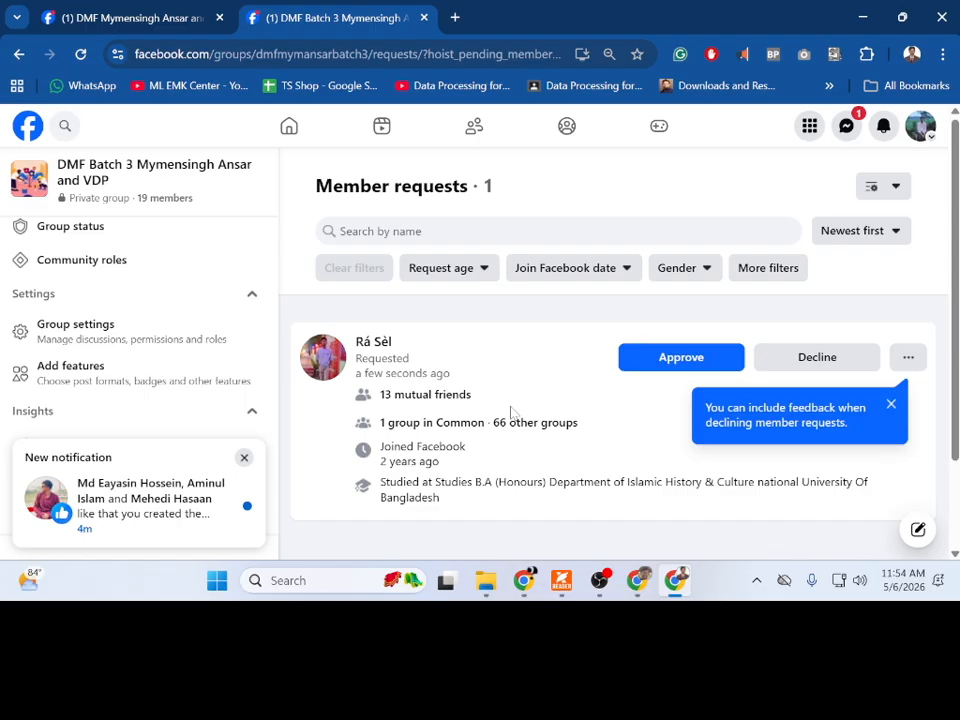
{"action": "left_click", "coordinate": [668, 362]}
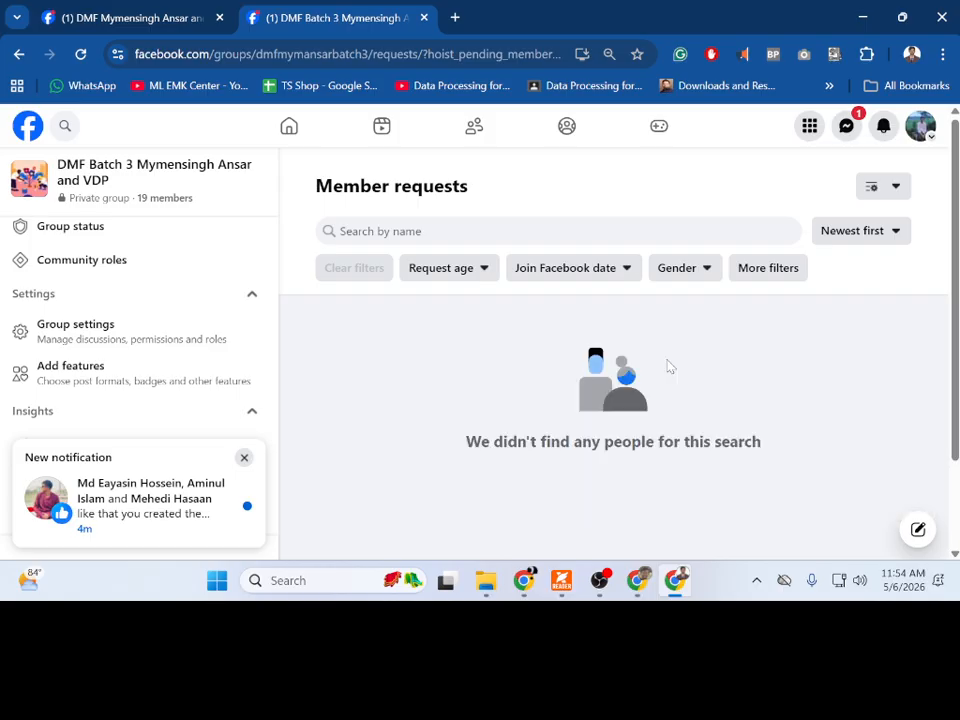
{"action": "left_click", "coordinate": [131, 522]}
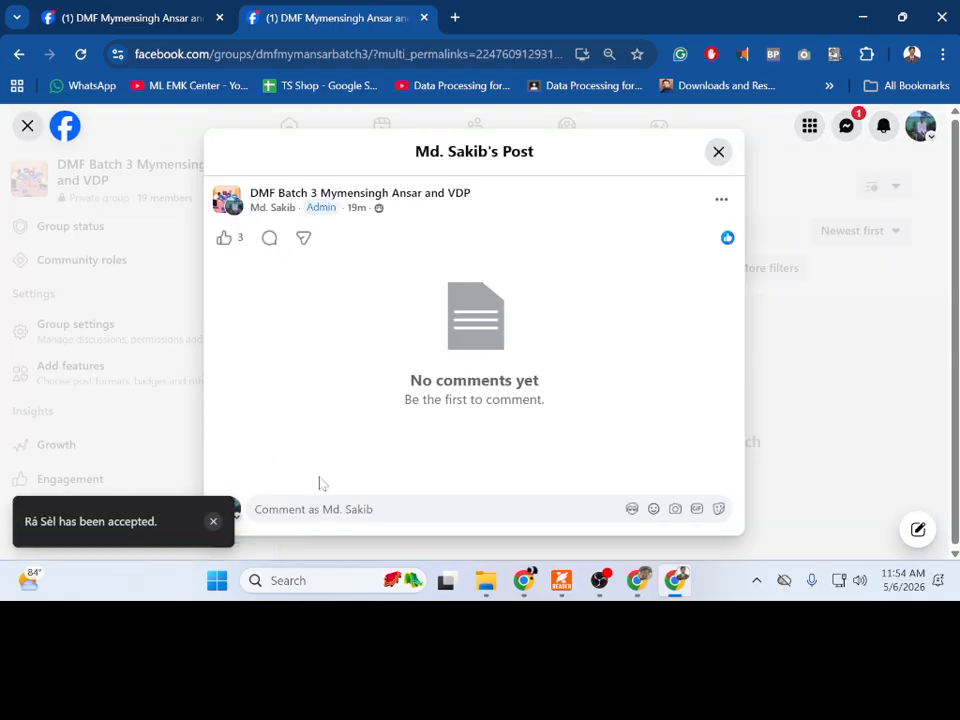
{"action": "left_click", "coordinate": [718, 152]}
Step: Review the group's Membership insights, including top contributors, top countries and top cities
{"action": "scroll", "coordinate": [121, 483], "scroll_direction": "down", "scroll_amount": 2}
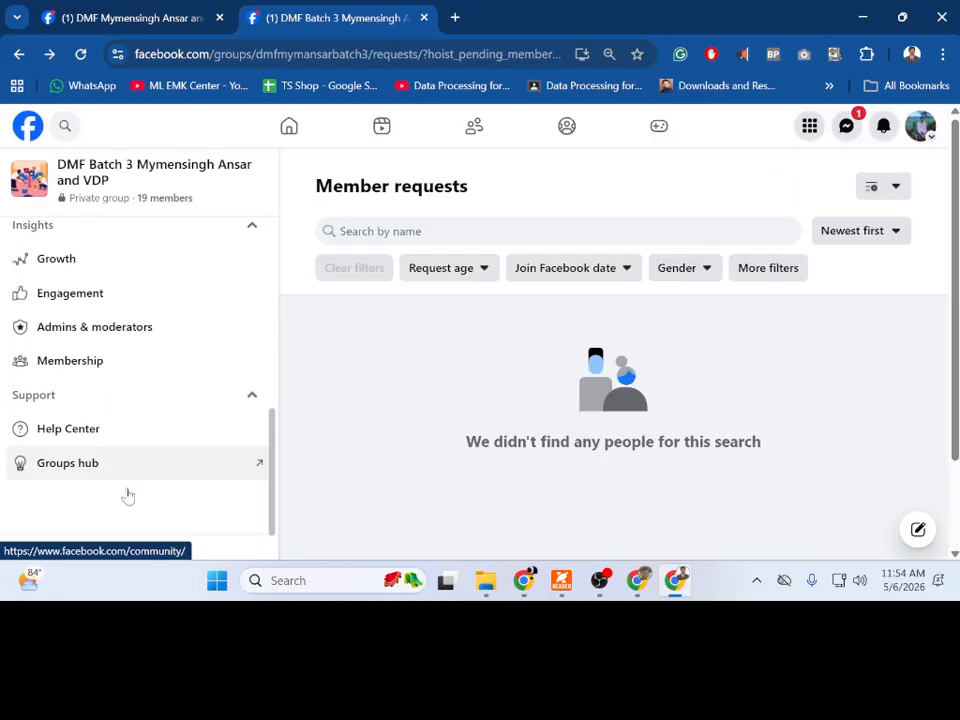
{"action": "scroll", "coordinate": [130, 490], "scroll_direction": "up", "scroll_amount": 1}
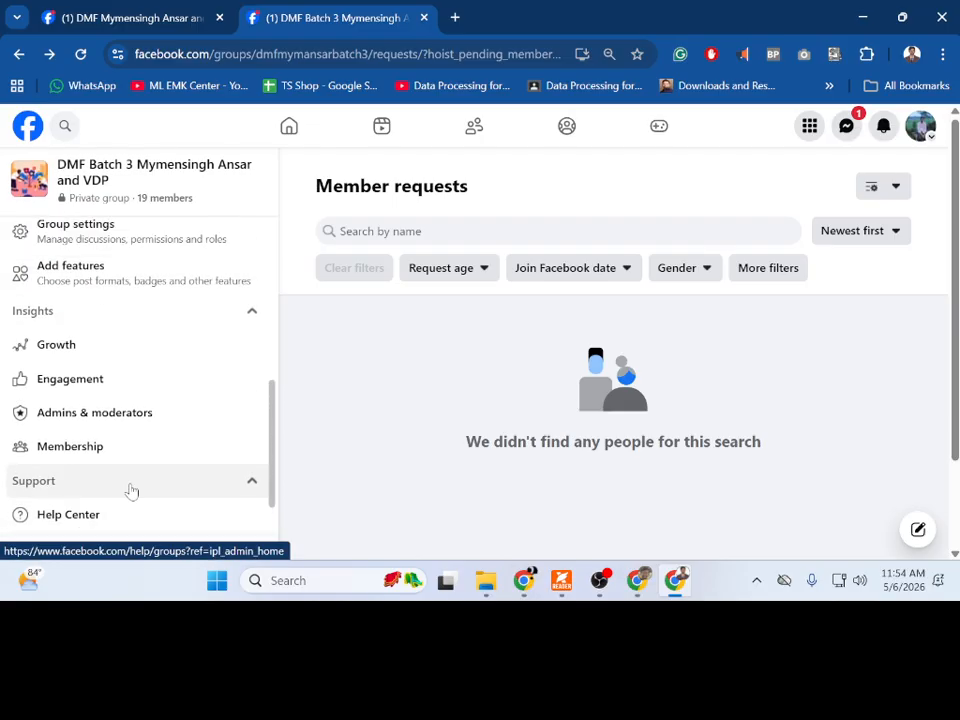
{"action": "scroll", "coordinate": [120, 458], "scroll_direction": "down", "scroll_amount": 1}
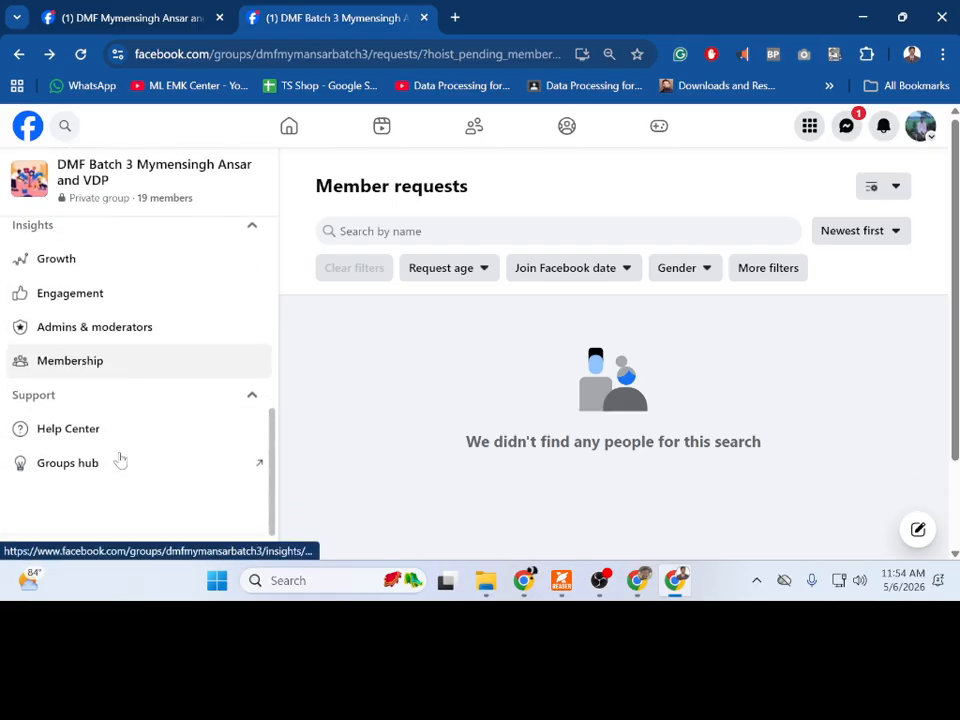
{"action": "left_click", "coordinate": [104, 376]}
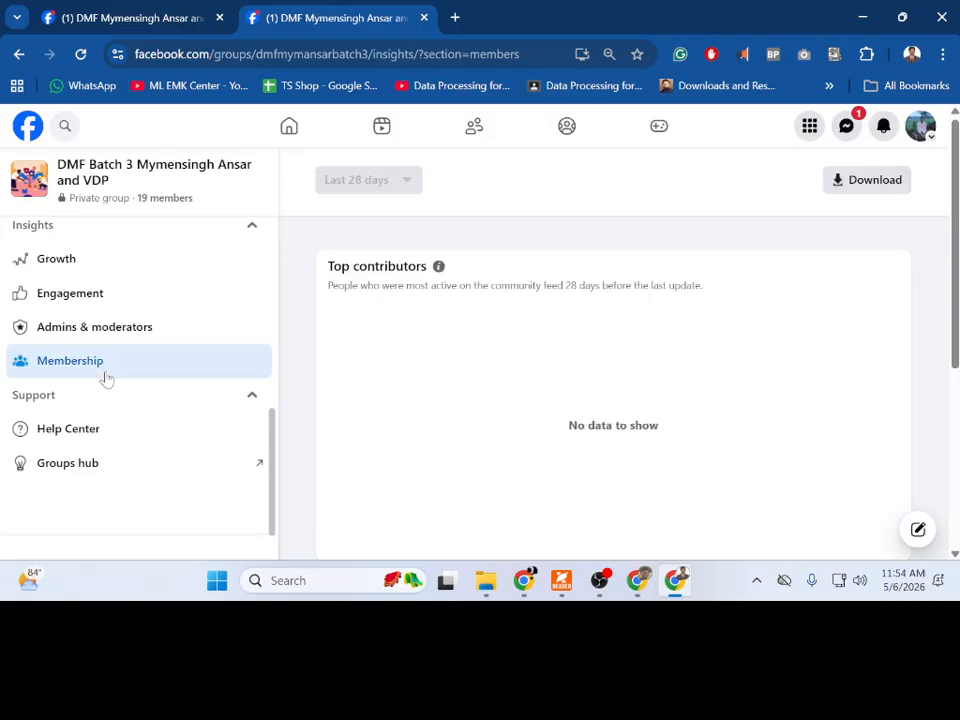
{"action": "scroll", "coordinate": [105, 380], "scroll_direction": "down", "scroll_amount": 2}
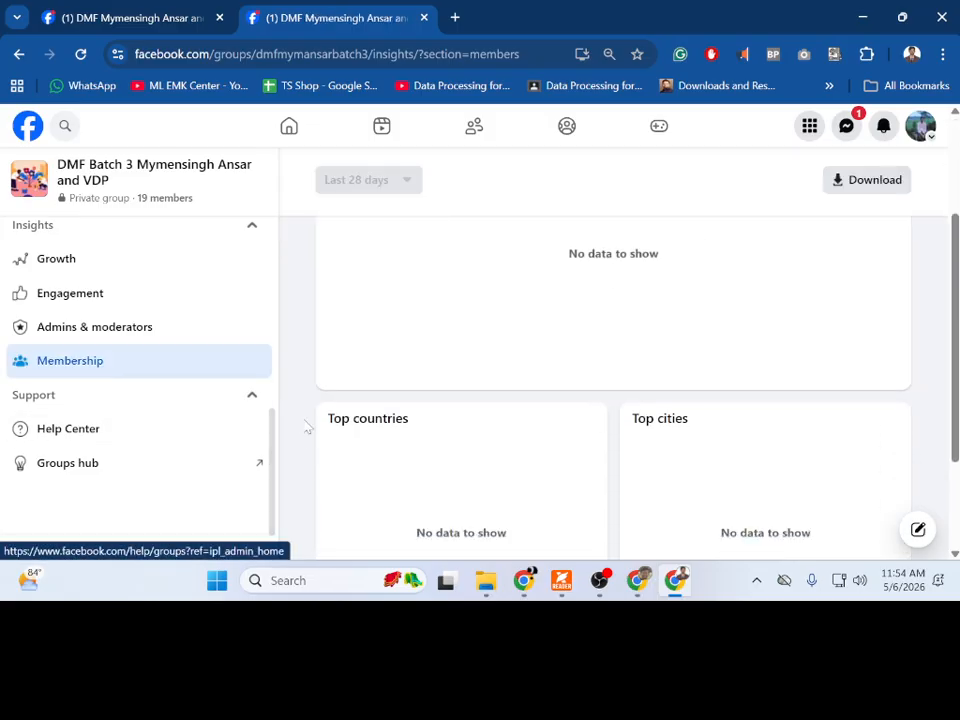
{"action": "scroll", "coordinate": [289, 490], "scroll_direction": "down", "scroll_amount": 1}
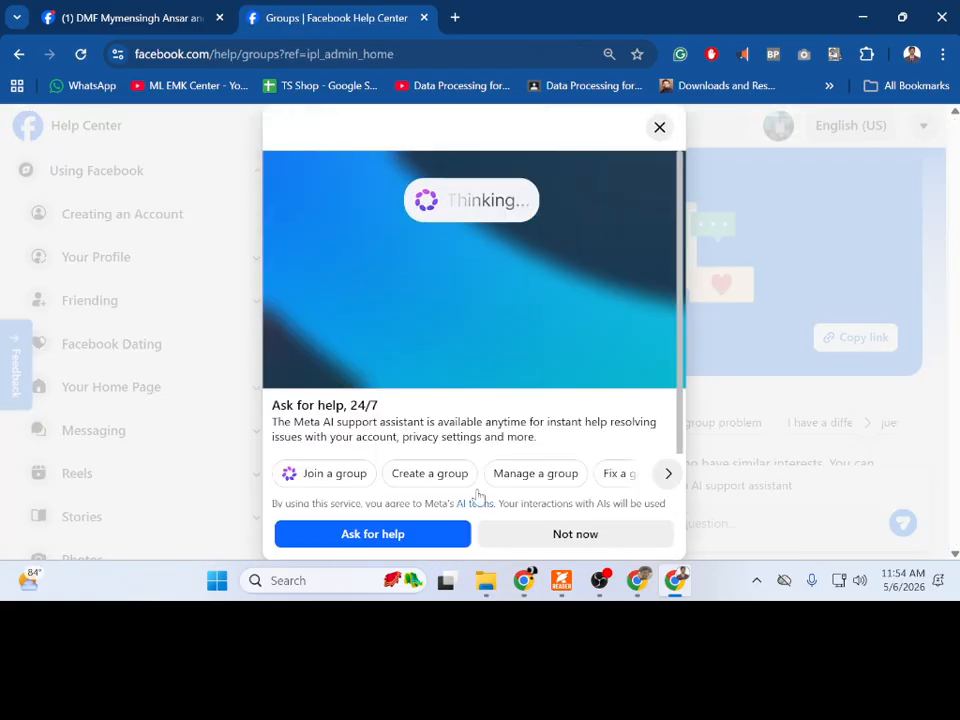
Step: Dismiss the Meta AI support assistant offer and look over the Groups page in the Help Center
{"action": "left_click", "coordinate": [660, 126]}
{"action": "scroll", "coordinate": [56, 420], "scroll_direction": "down", "scroll_amount": 4}
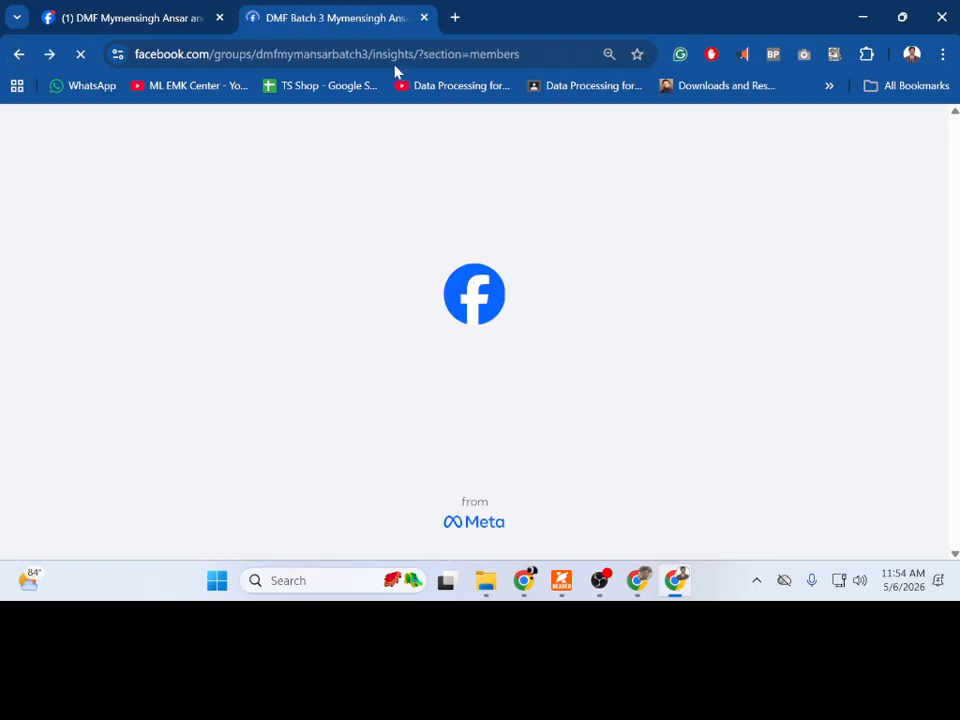
Step: Open the Groups hub, examine its popular resources, resource topics and featured community leaders, and close it
{"action": "scroll", "coordinate": [90, 497], "scroll_direction": "down", "scroll_amount": 6}
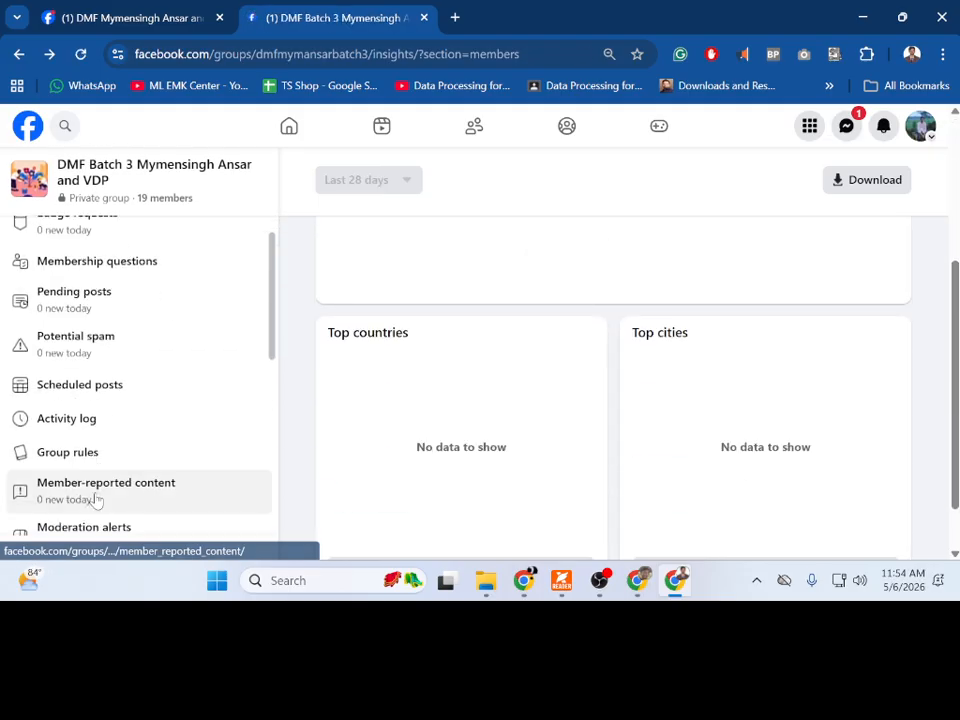
{"action": "scroll", "coordinate": [93, 502], "scroll_direction": "down", "scroll_amount": 2}
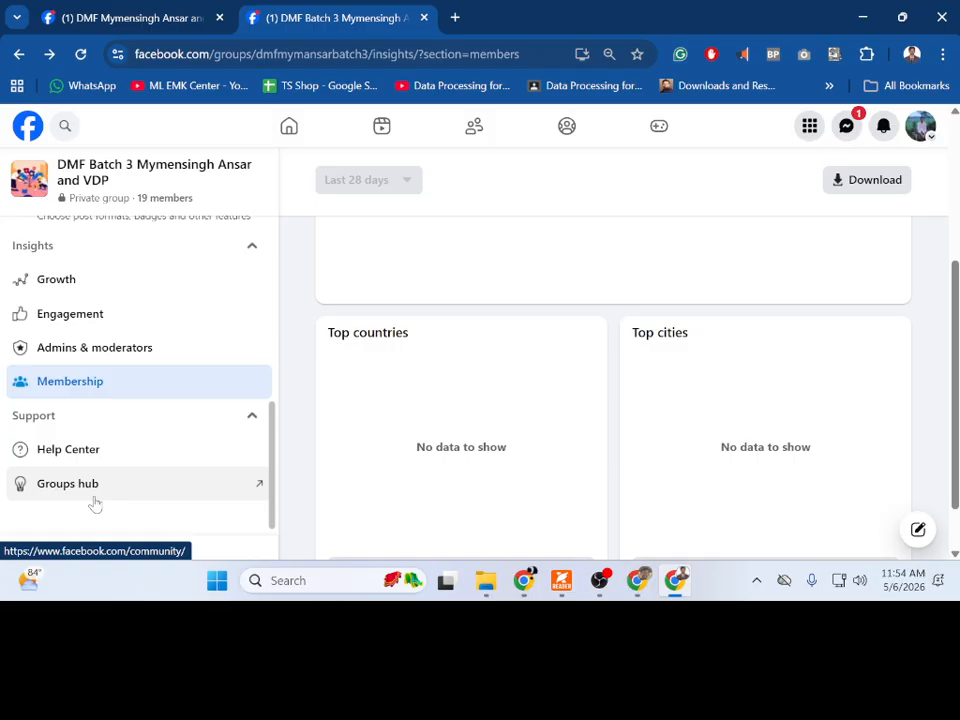
{"action": "left_click", "coordinate": [157, 480]}
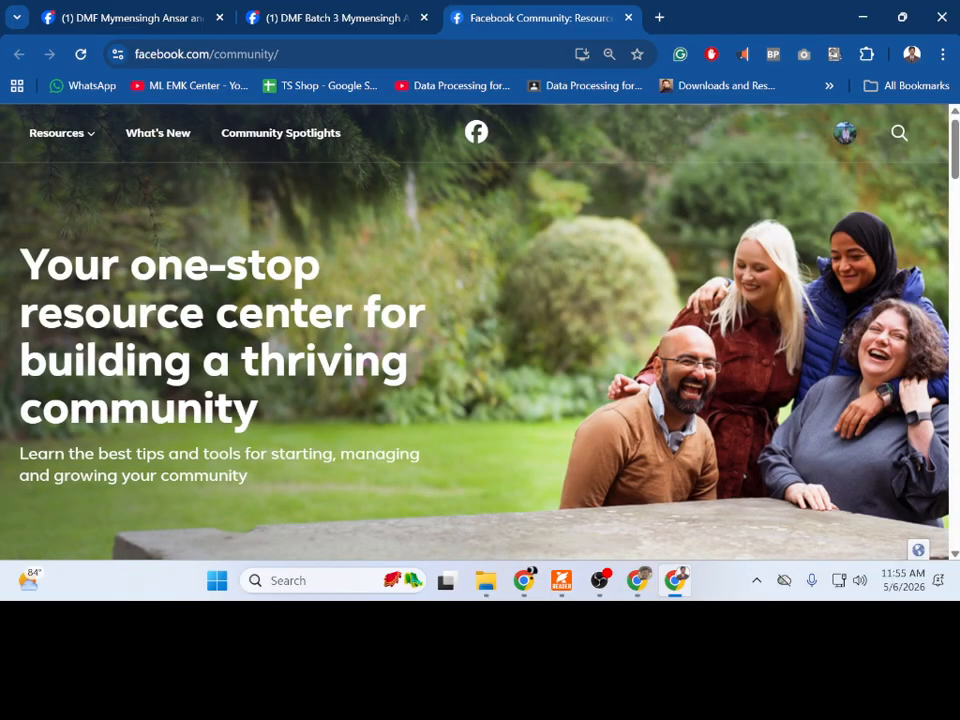
{"action": "scroll", "coordinate": [214, 422], "scroll_direction": "down", "scroll_amount": 5}
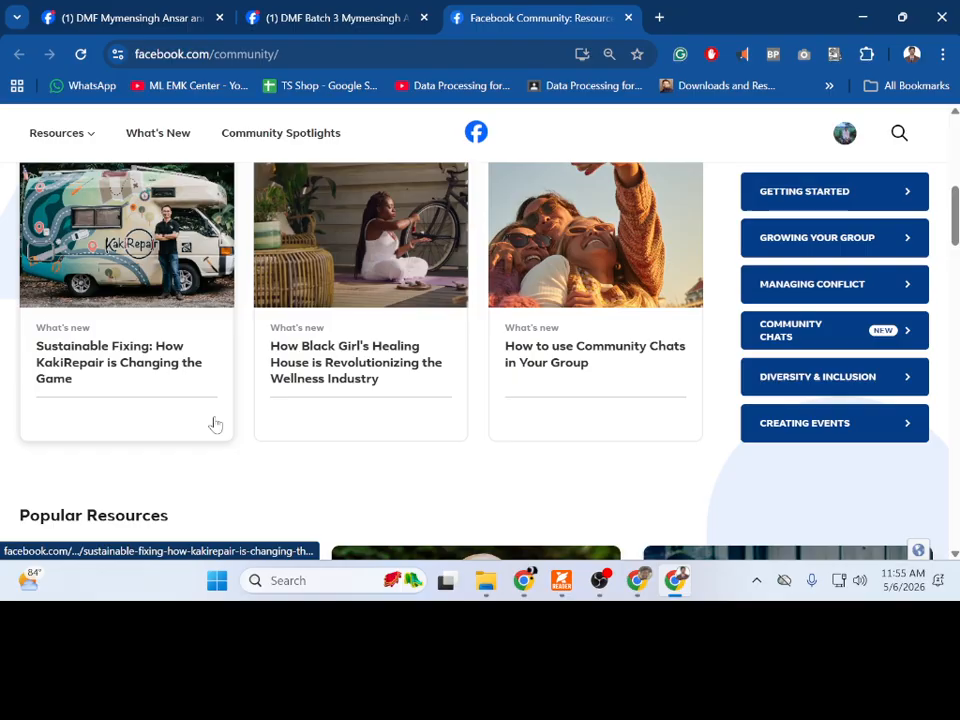
{"action": "scroll", "coordinate": [214, 422], "scroll_direction": "down", "scroll_amount": 3}
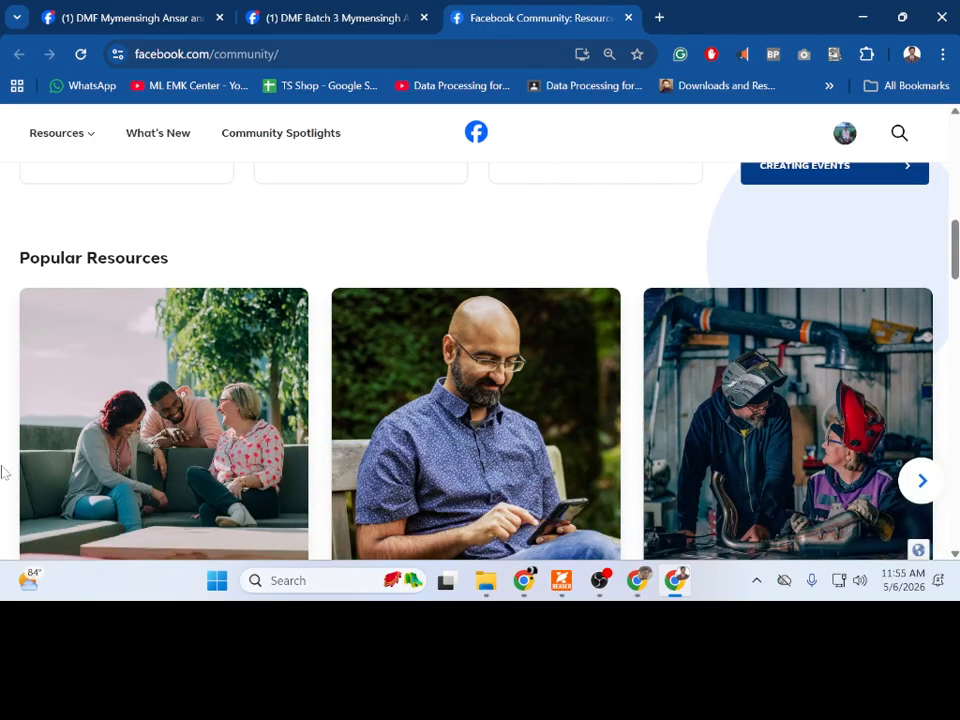
{"action": "scroll", "coordinate": [8, 473], "scroll_direction": "down", "scroll_amount": 3}
{"action": "scroll", "coordinate": [8, 473], "scroll_direction": "down", "scroll_amount": 3}
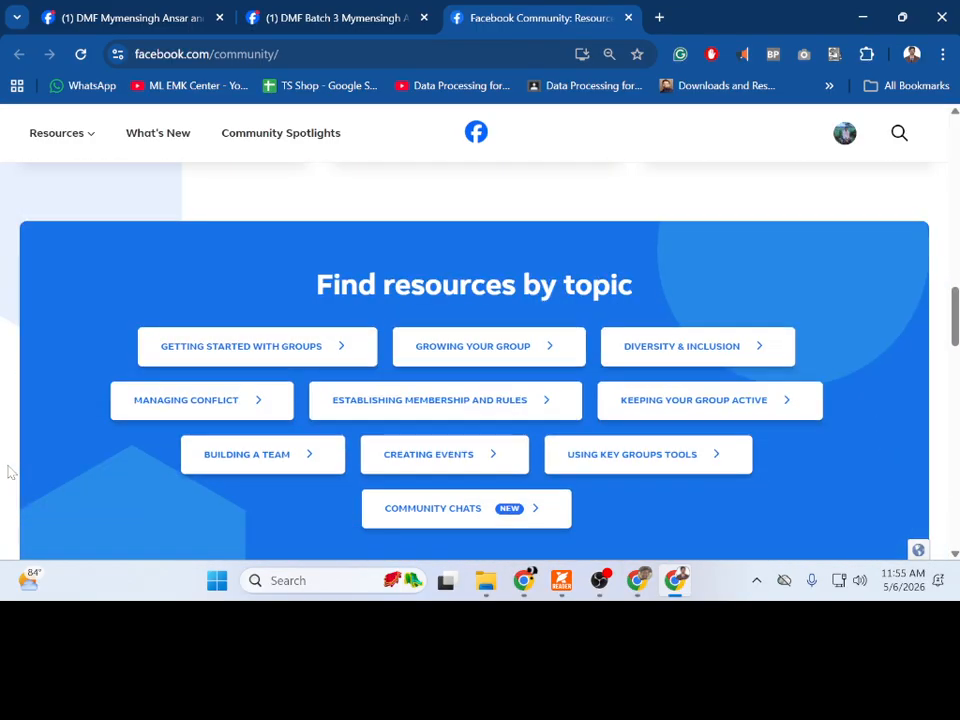
{"action": "scroll", "coordinate": [8, 473], "scroll_direction": "down", "scroll_amount": 7}
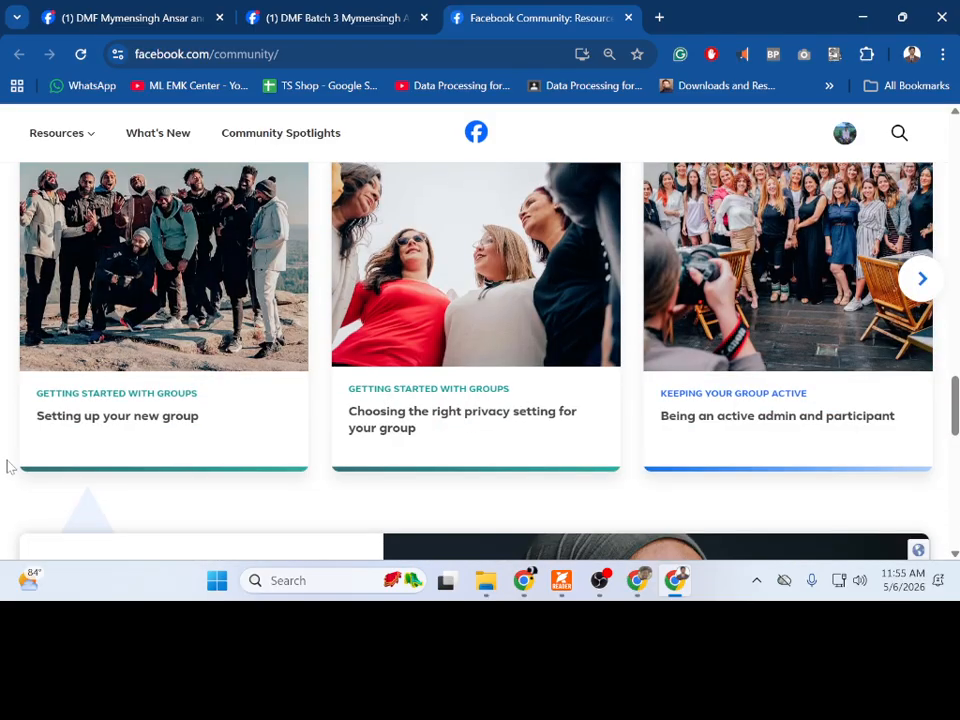
{"action": "scroll", "coordinate": [8, 466], "scroll_direction": "down", "scroll_amount": 4}
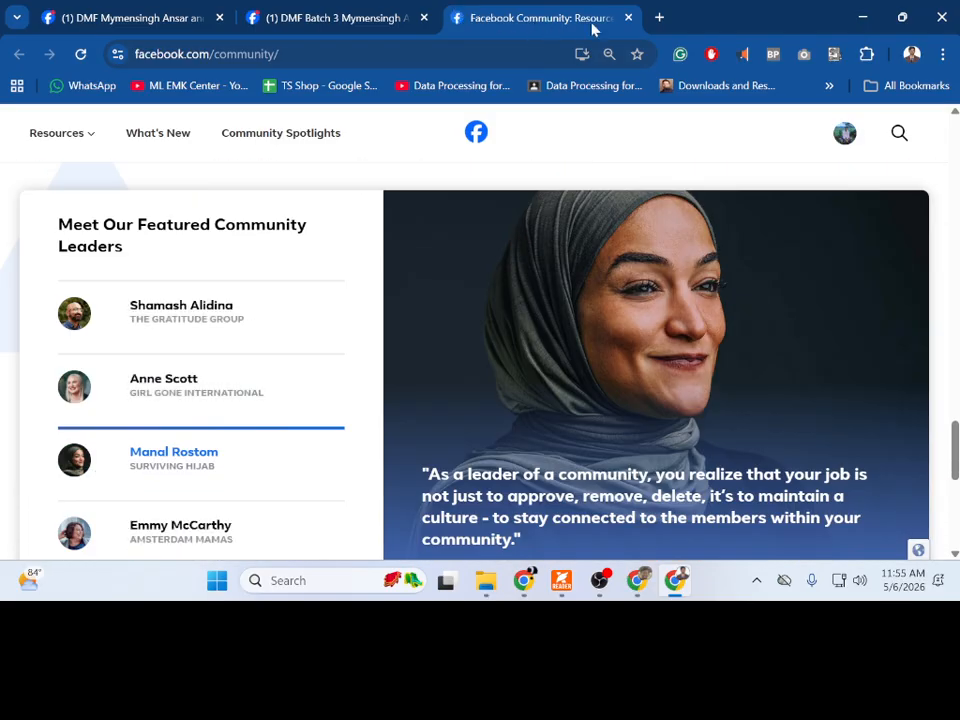
{"action": "left_click", "coordinate": [629, 18]}
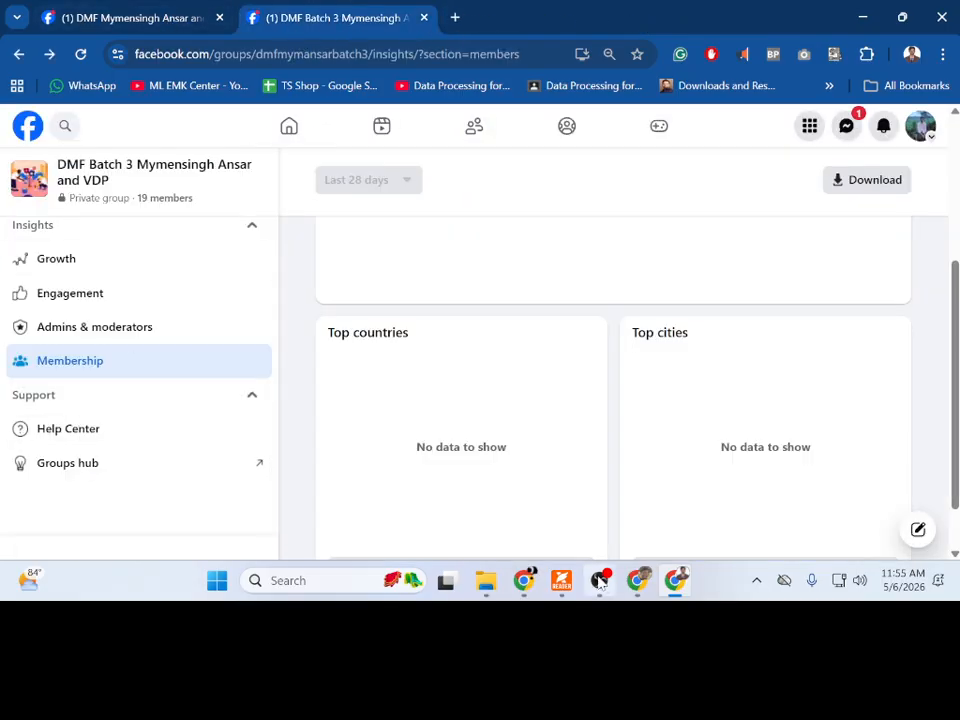
{"action": "mouse_move", "coordinate": [604, 586]}
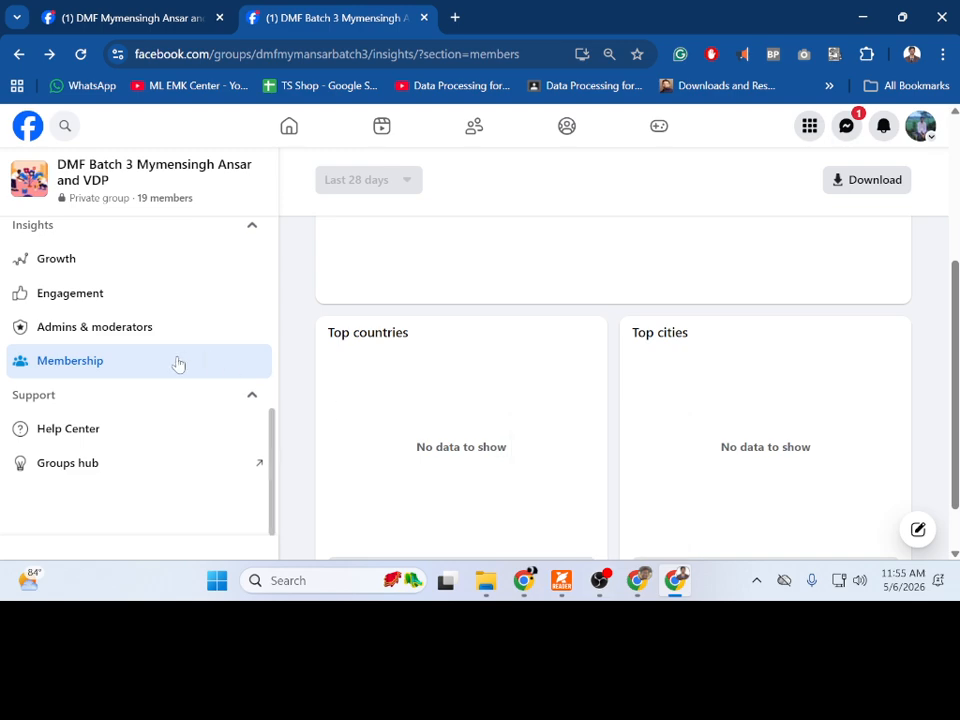
{"action": "scroll", "coordinate": [163, 442], "scroll_direction": "up", "scroll_amount": 10}
{"action": "scroll", "coordinate": [166, 446], "scroll_direction": "up", "scroll_amount": 1}
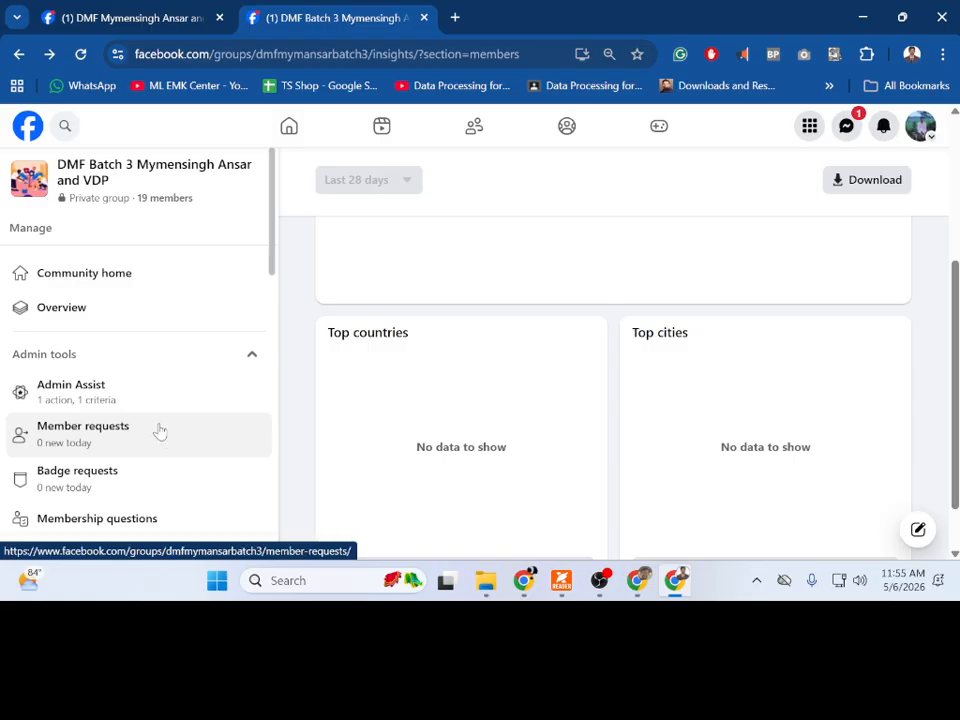
{"action": "left_click", "coordinate": [600, 584]}
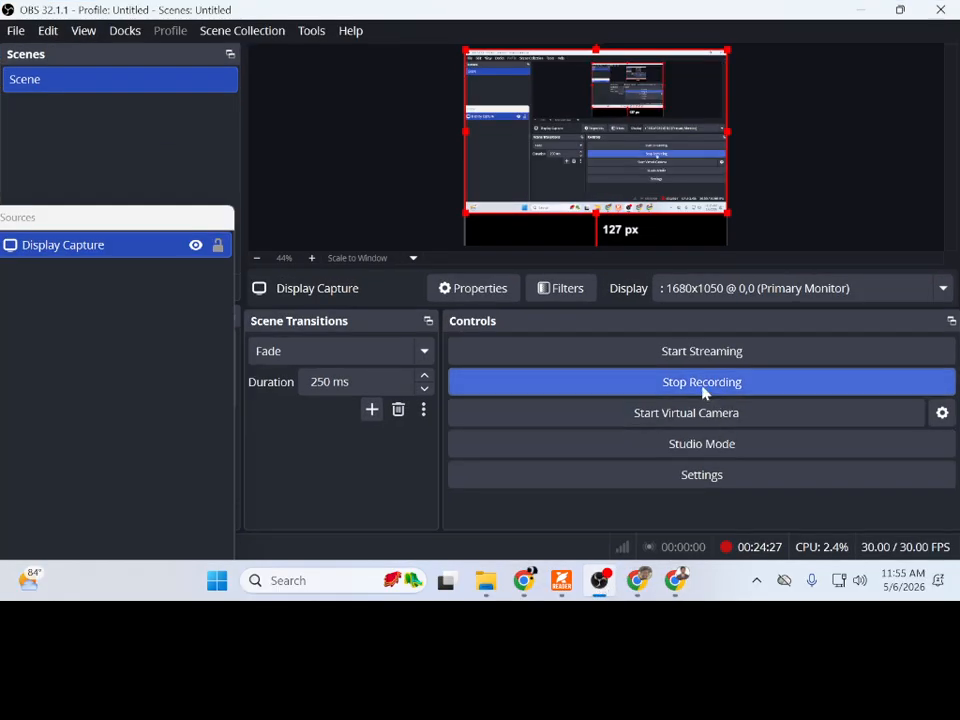